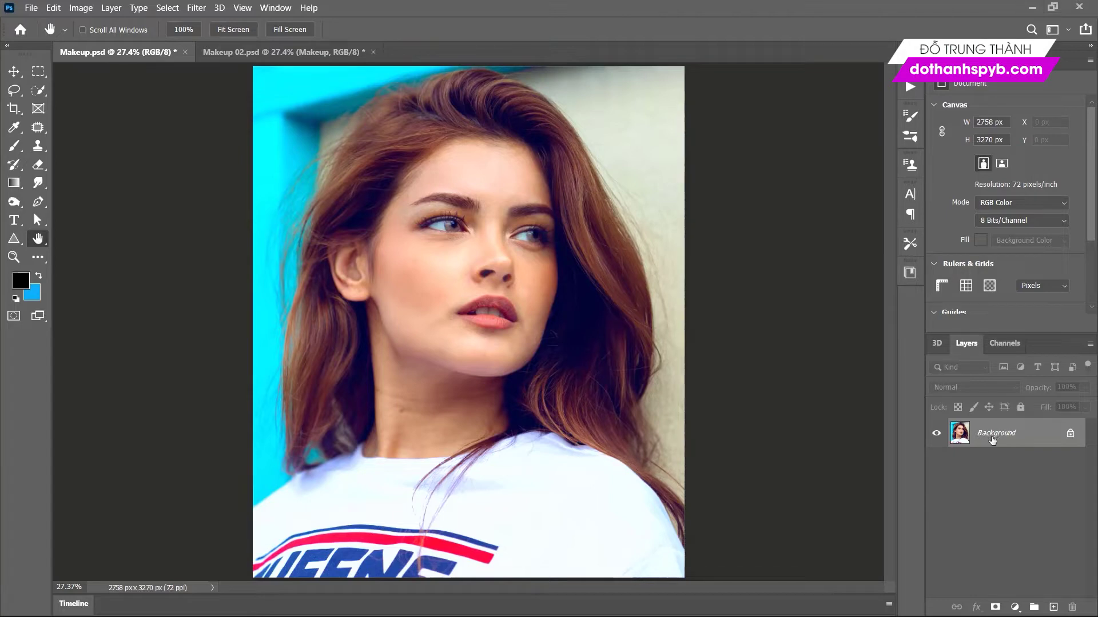
Duplicate the portrait layer twice, hide Layer 1 copy, and select Layer 1.
key(ctrl+j)
key(ctrl+j)
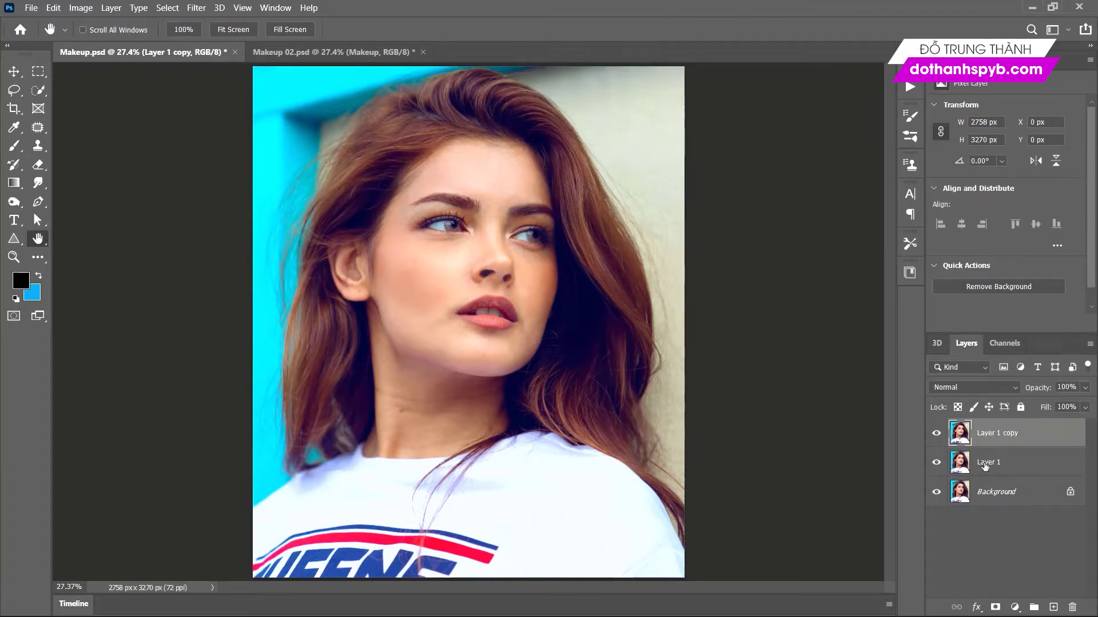
click(984, 464)
click(985, 432)
click(966, 461)
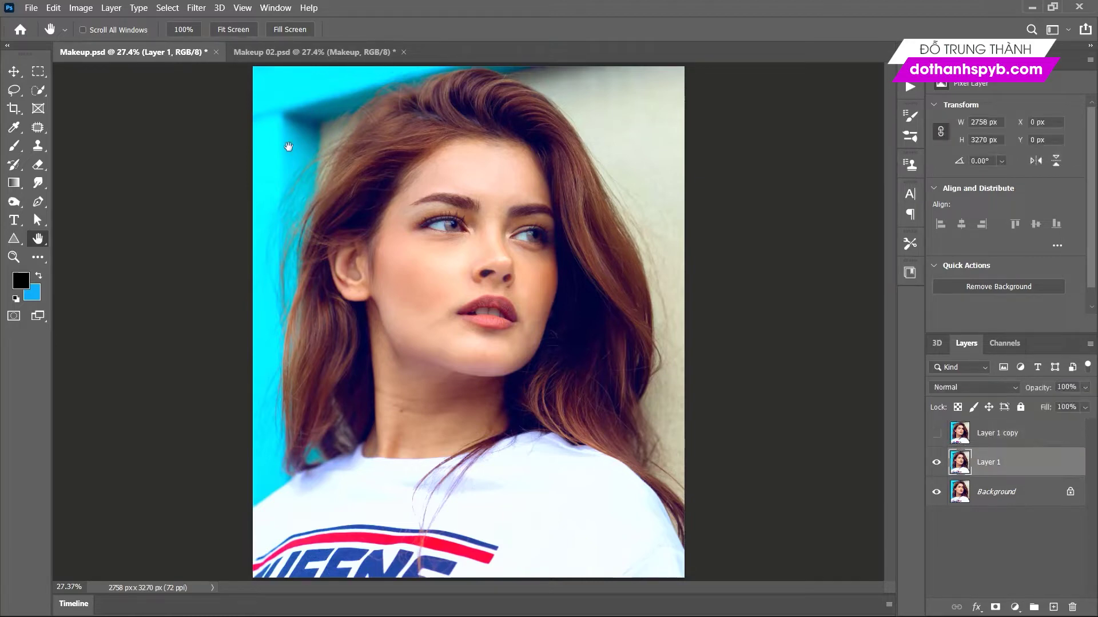
click(197, 10)
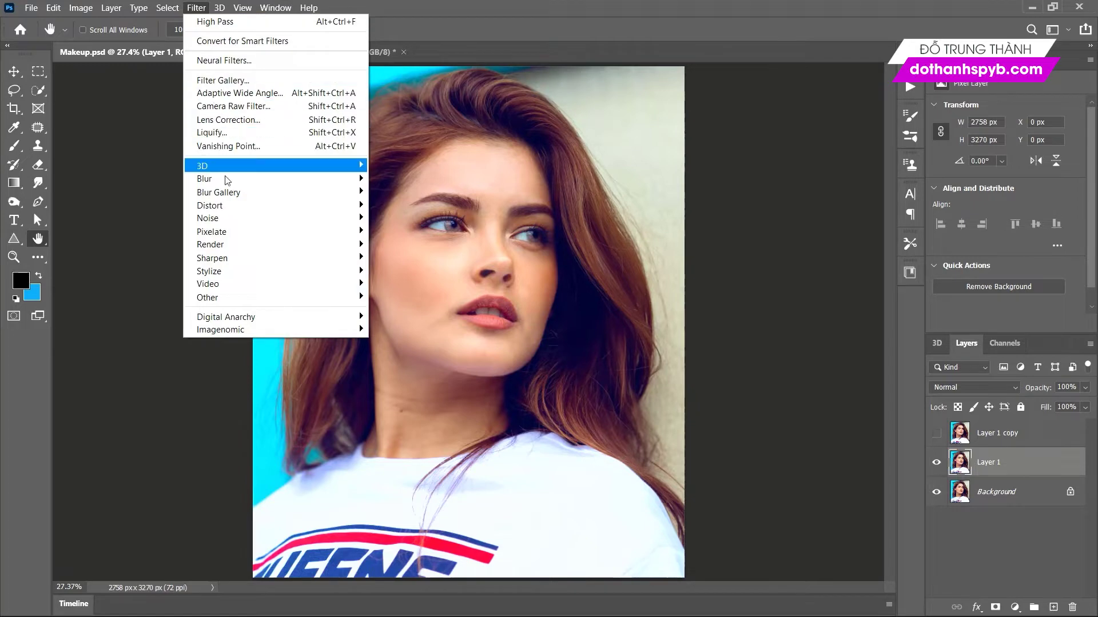
mouse_move(208, 218)
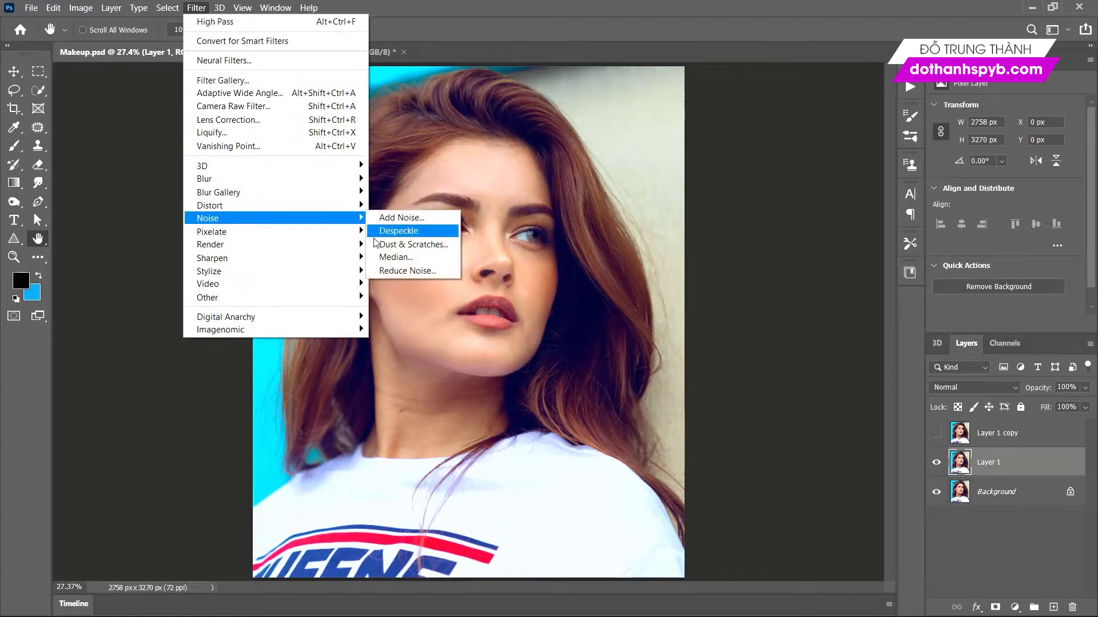
Apply a radius 25 Median blur to Layer 1, then show and select Layer 1 copy.
click(390, 264)
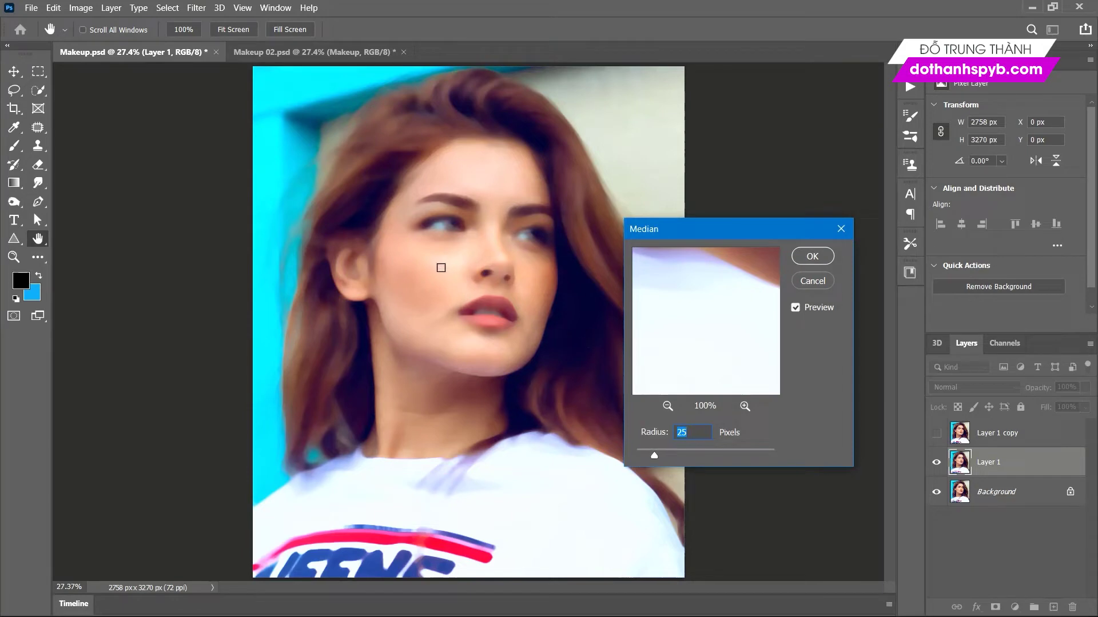
click(696, 433)
click(806, 258)
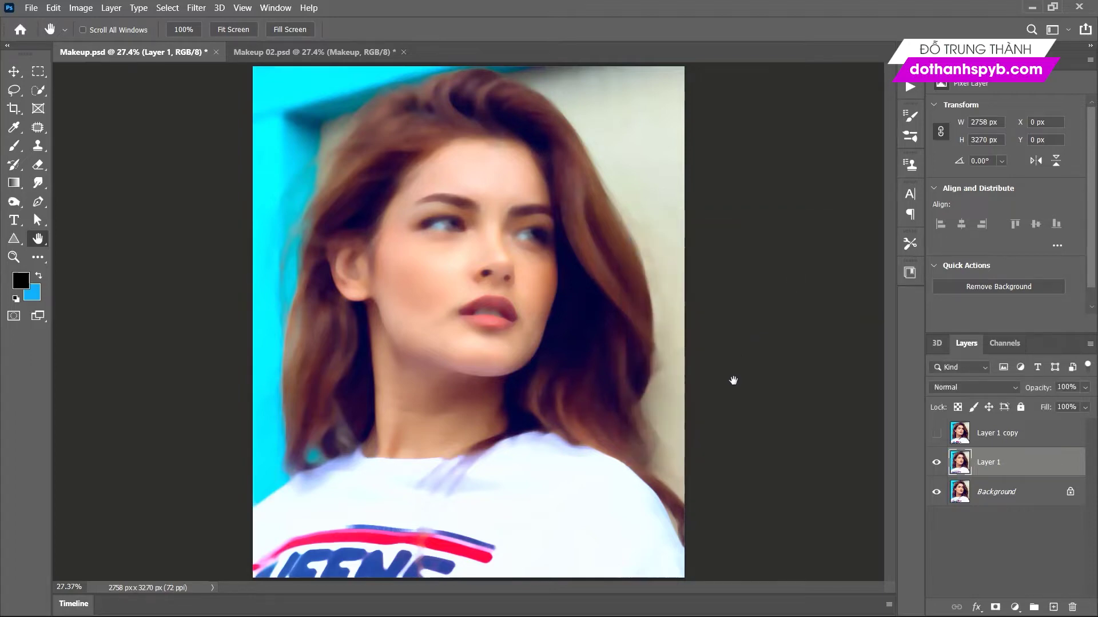
click(937, 435)
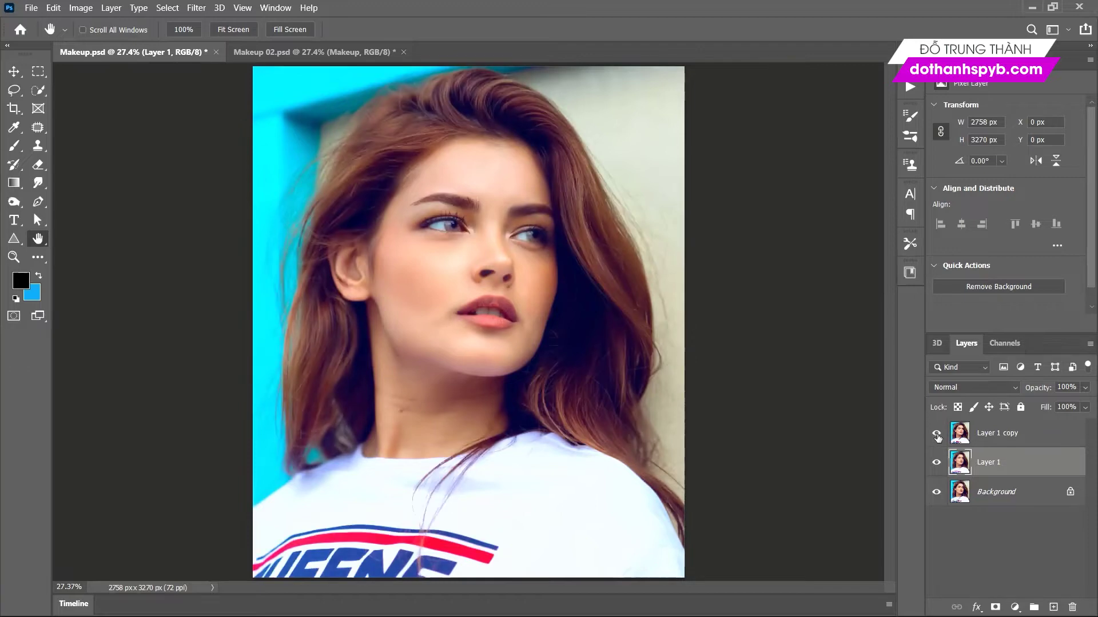
click(999, 439)
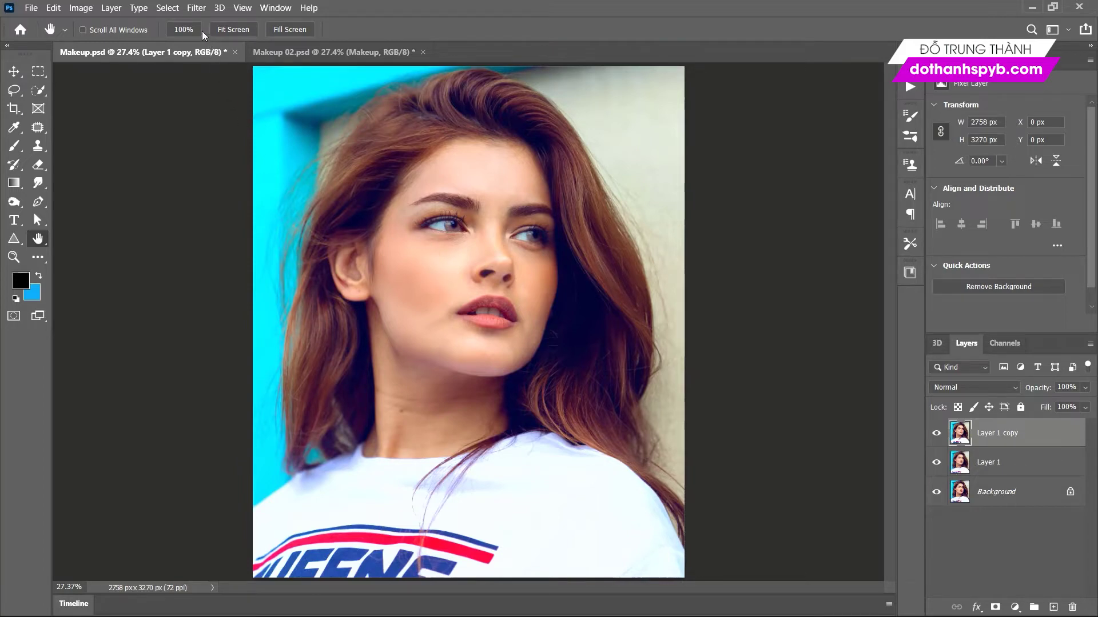
Apply a High Pass filter with radius 3.0 to Layer 1 copy.
click(198, 8)
mouse_move(257, 297)
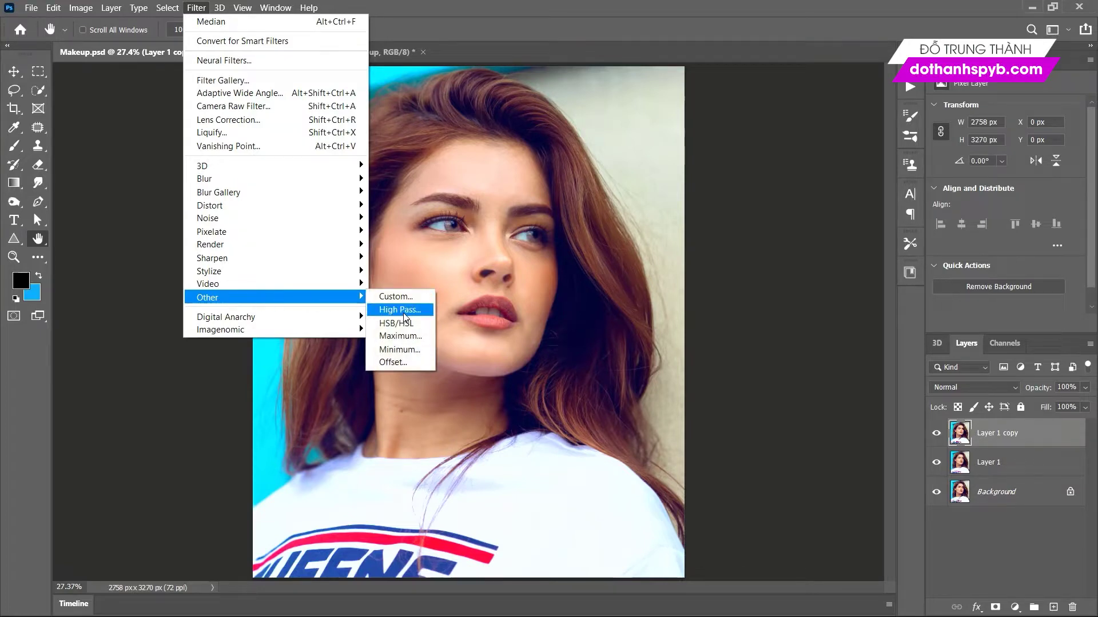
click(404, 312)
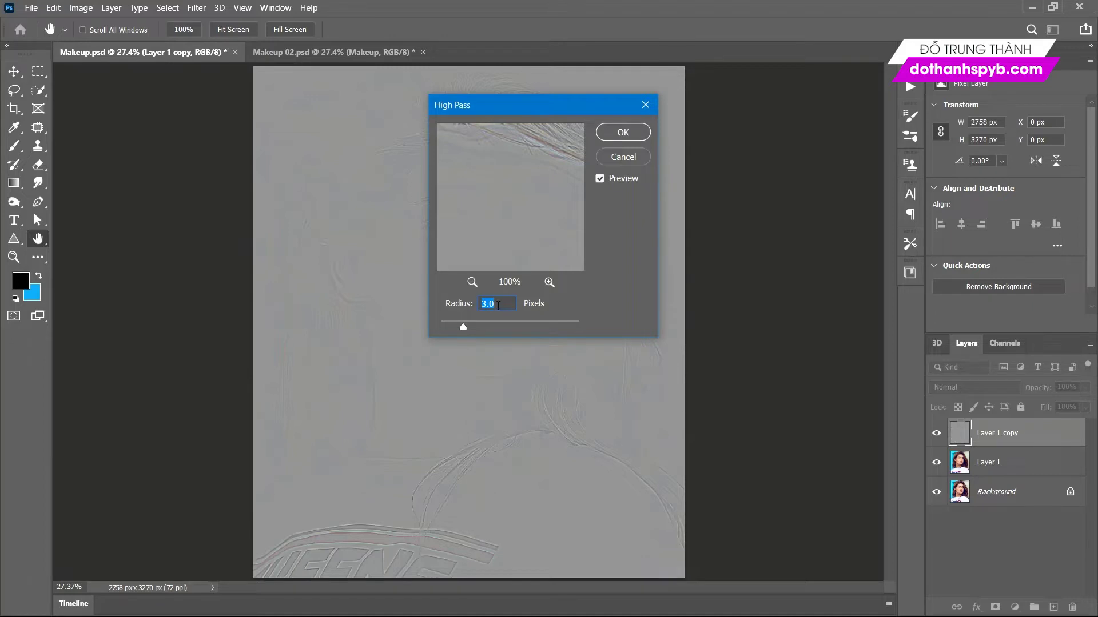
click(502, 304)
click(622, 132)
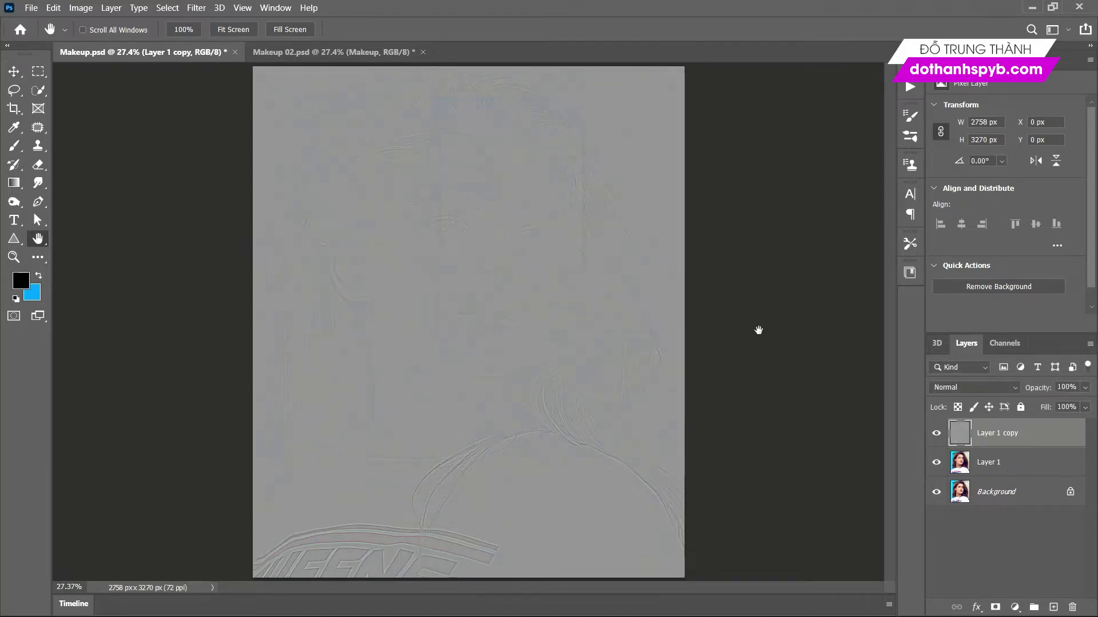
click(998, 386)
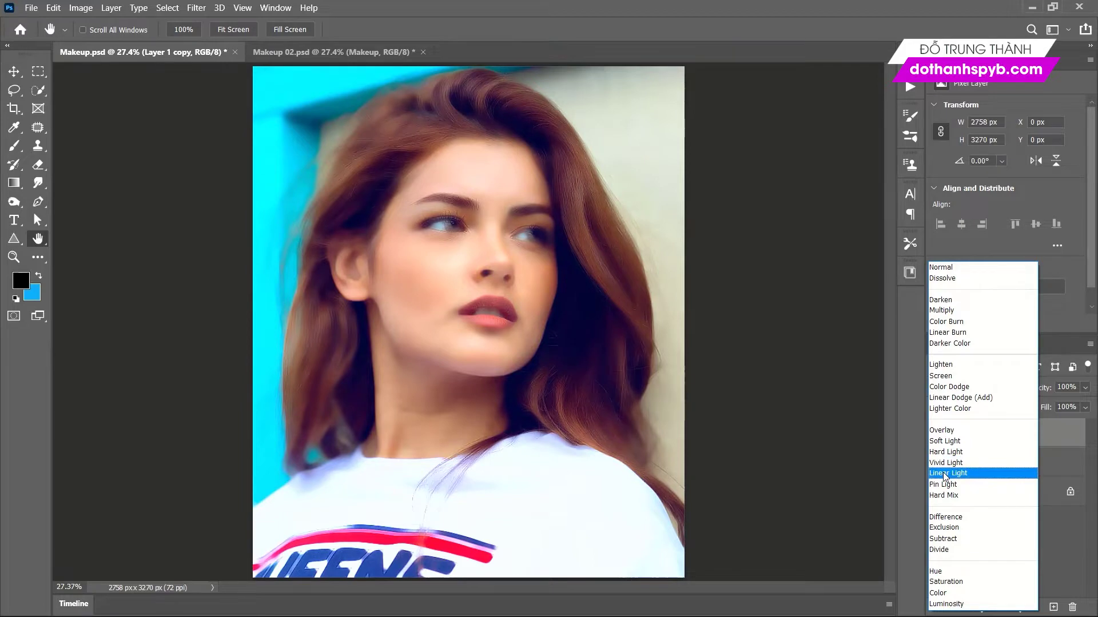
Set Layer 1 copy's blend mode to Linear Light, checking the skin texture up close.
click(942, 472)
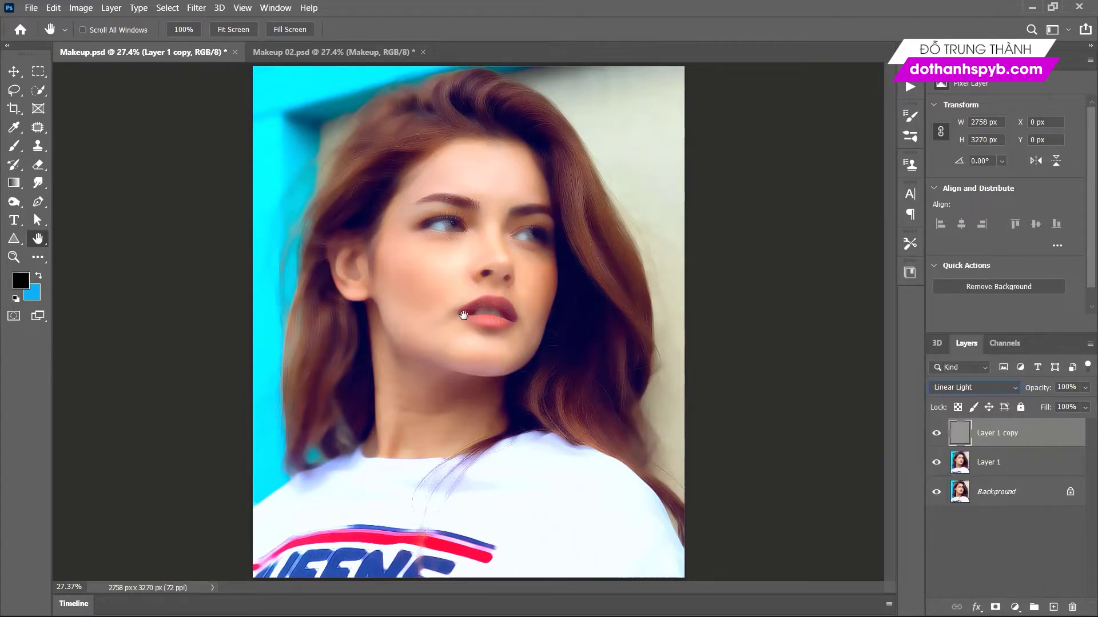
scroll(429, 271, up, 1)
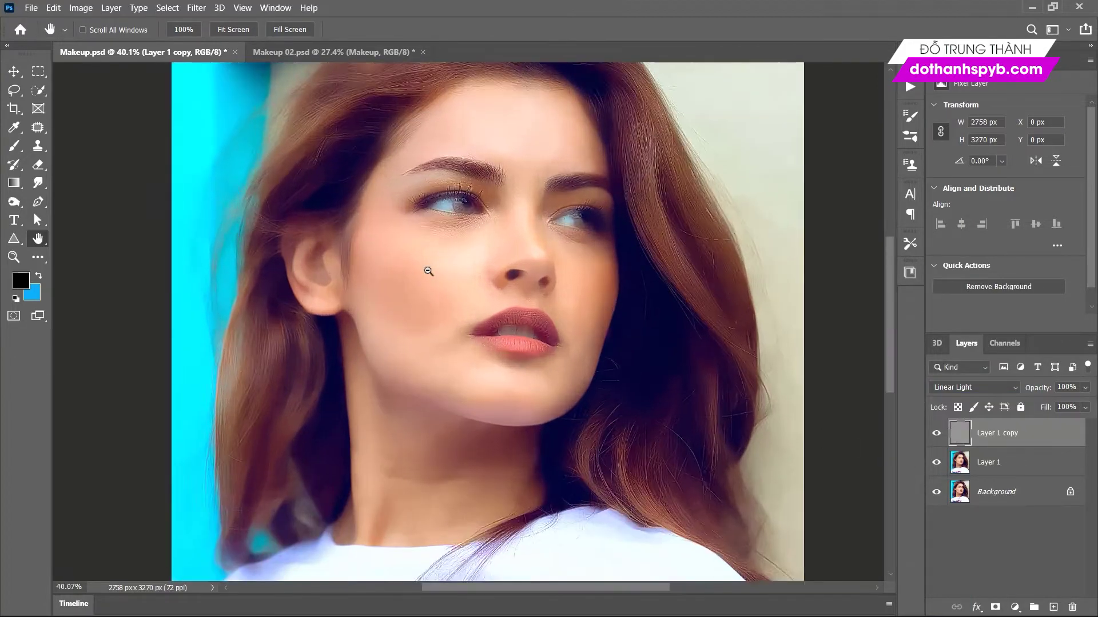
scroll(428, 271, up, 2)
scroll(431, 282, up, 2)
scroll(448, 311, up, 1)
scroll(456, 321, up, 2)
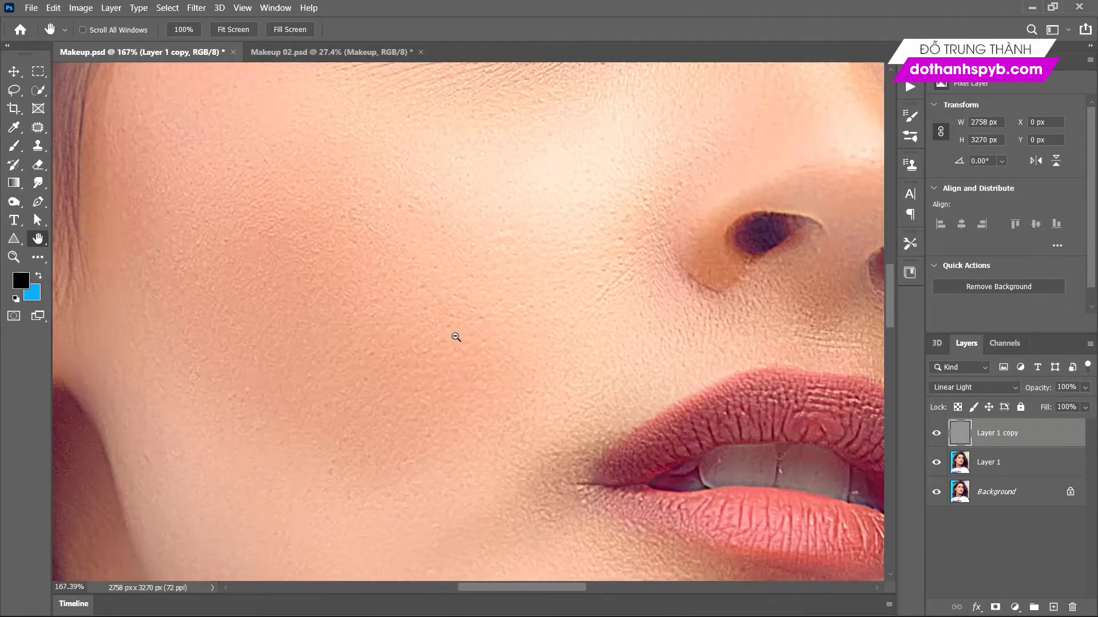
click(978, 389)
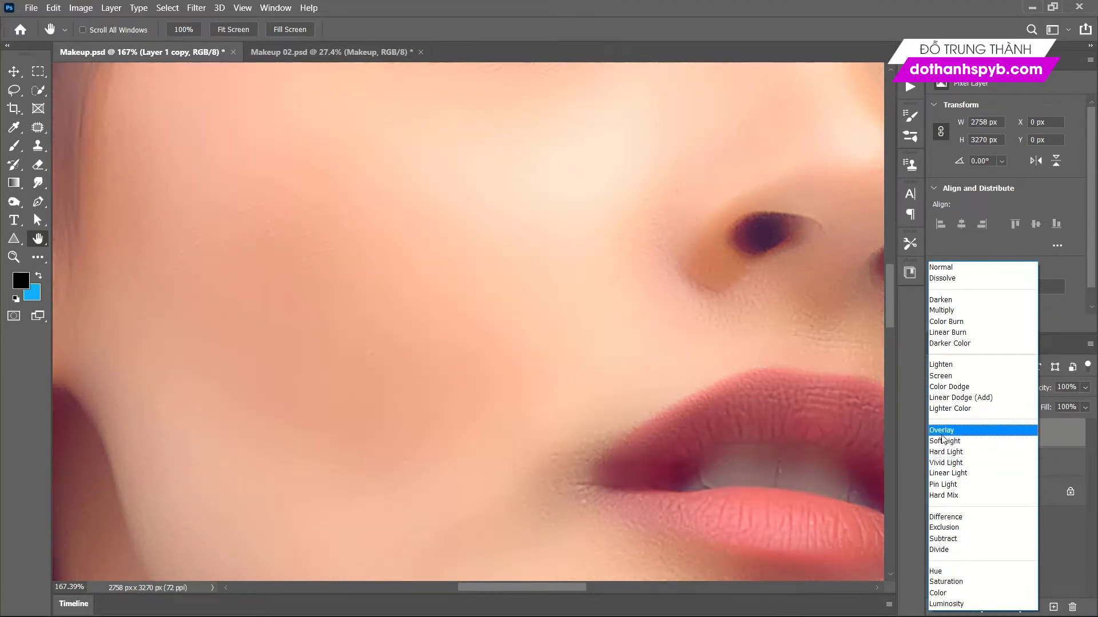
click(965, 475)
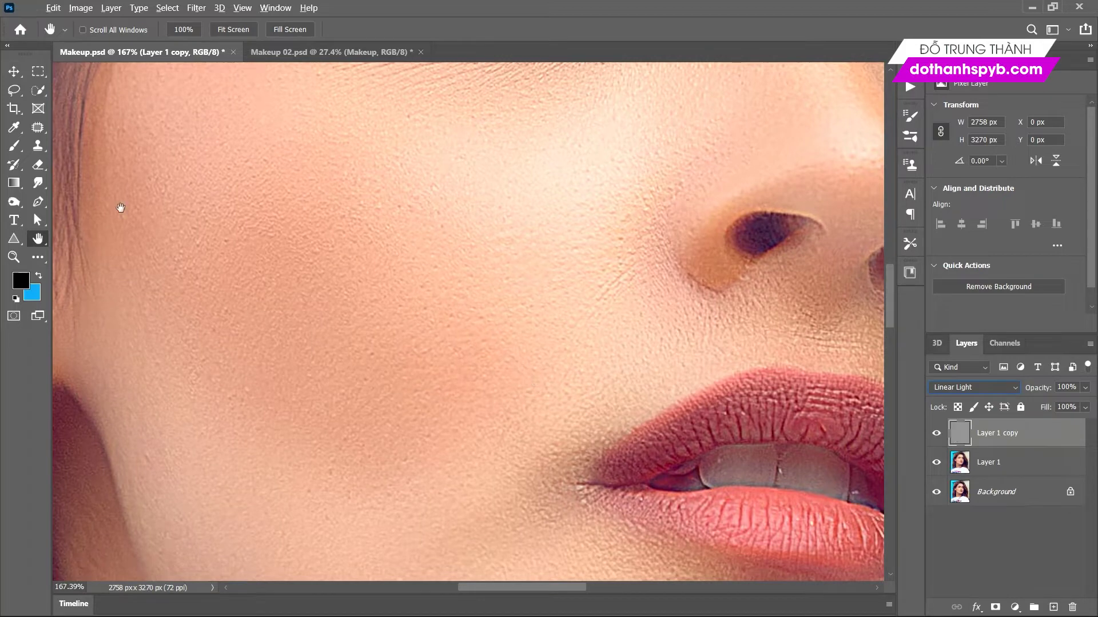
double_click(38, 239)
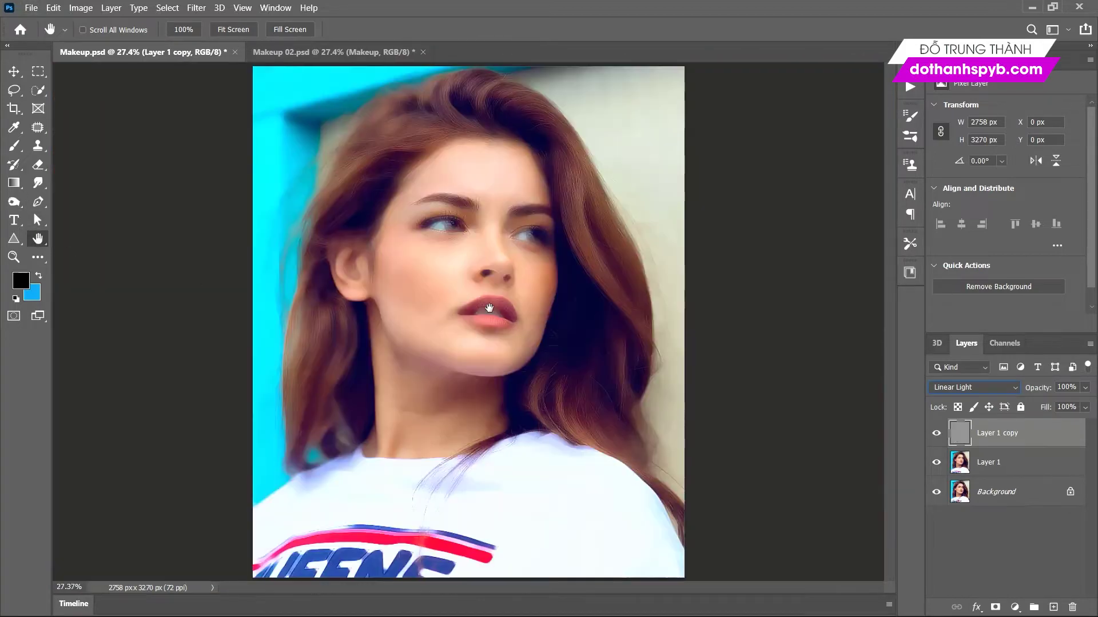
Group Layer 1 and Layer 1 copy into a folder named 'Mịn da'.
shift+click(995, 466)
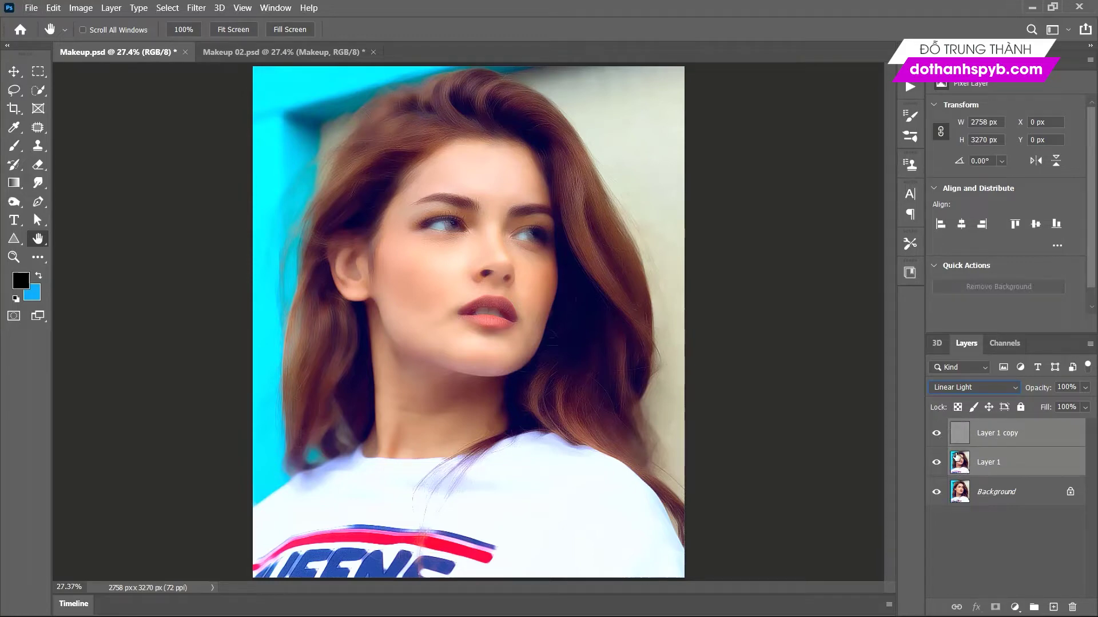
key(ctrl+g)
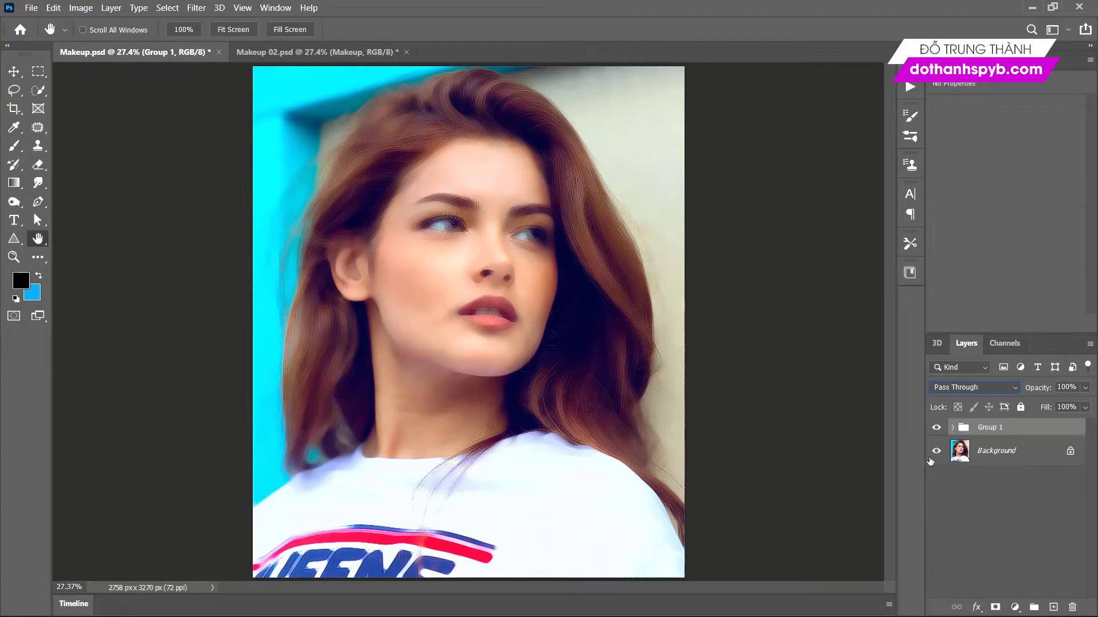
double_click(988, 429)
text(Da)
key(Return)
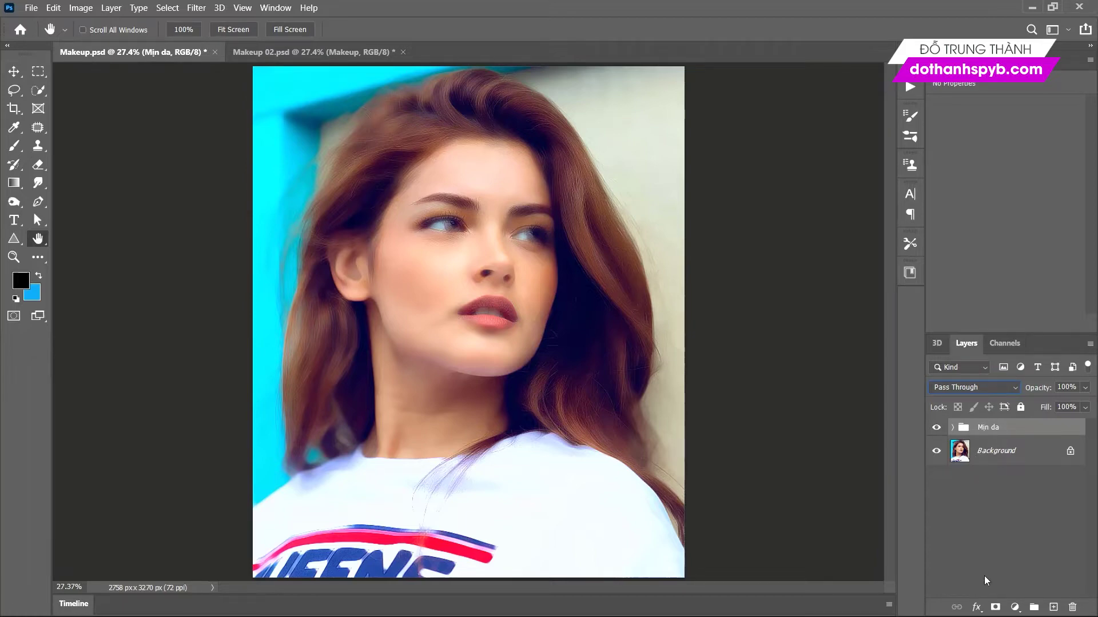
Add a black hide-all mask to Mịn da and set up a white 180 px brush.
alt+click(996, 608)
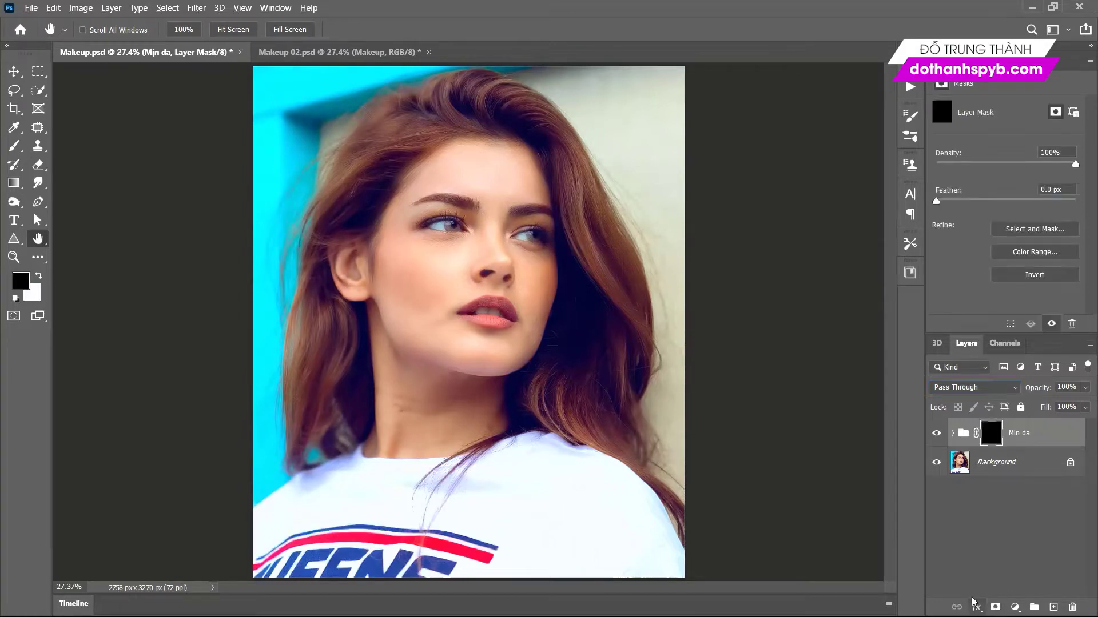
scroll(436, 172, up, 2)
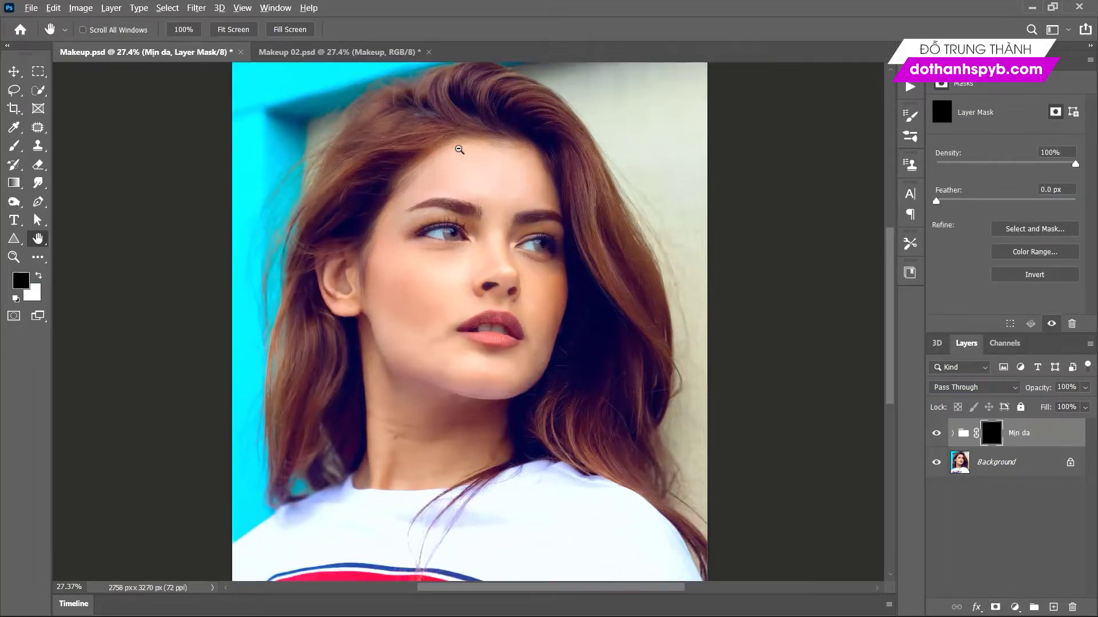
scroll(441, 152, up, 2)
scroll(457, 147, up, 2)
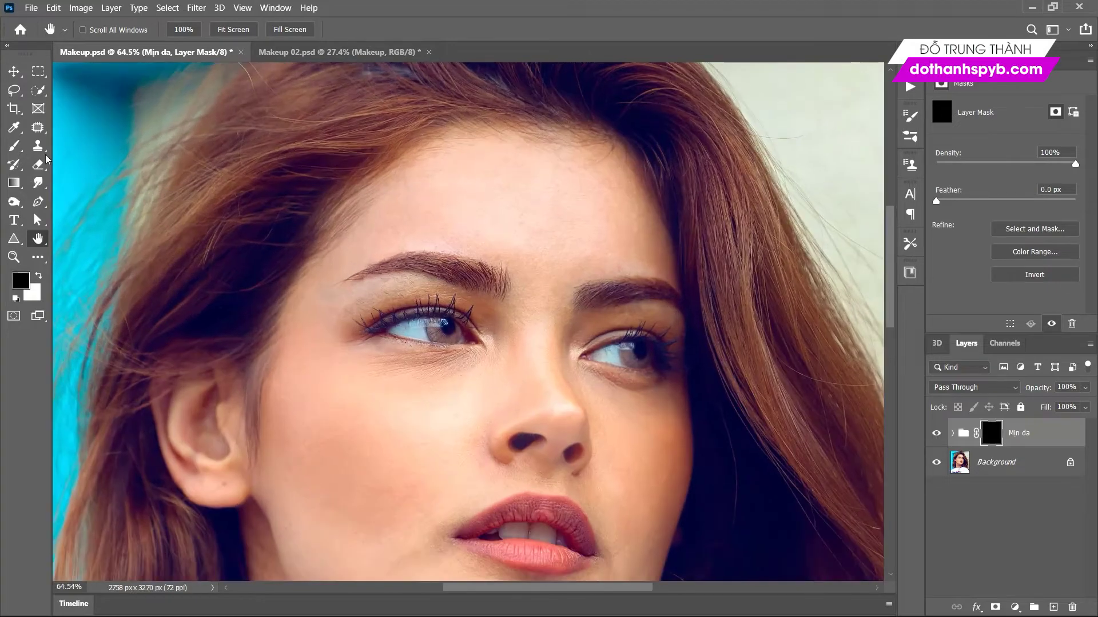
click(13, 145)
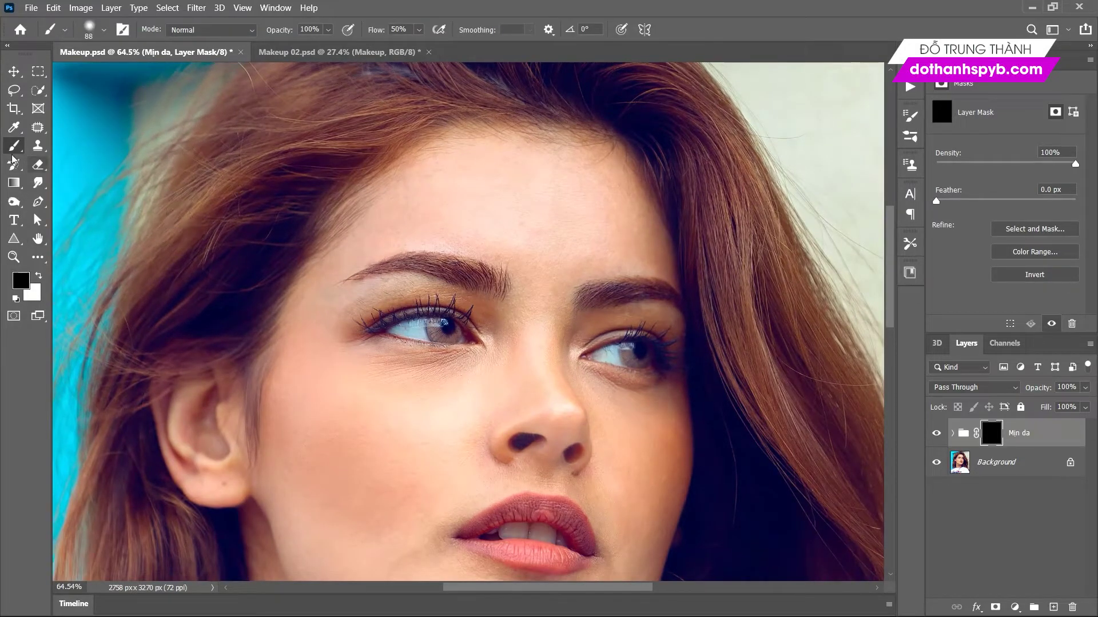
click(39, 276)
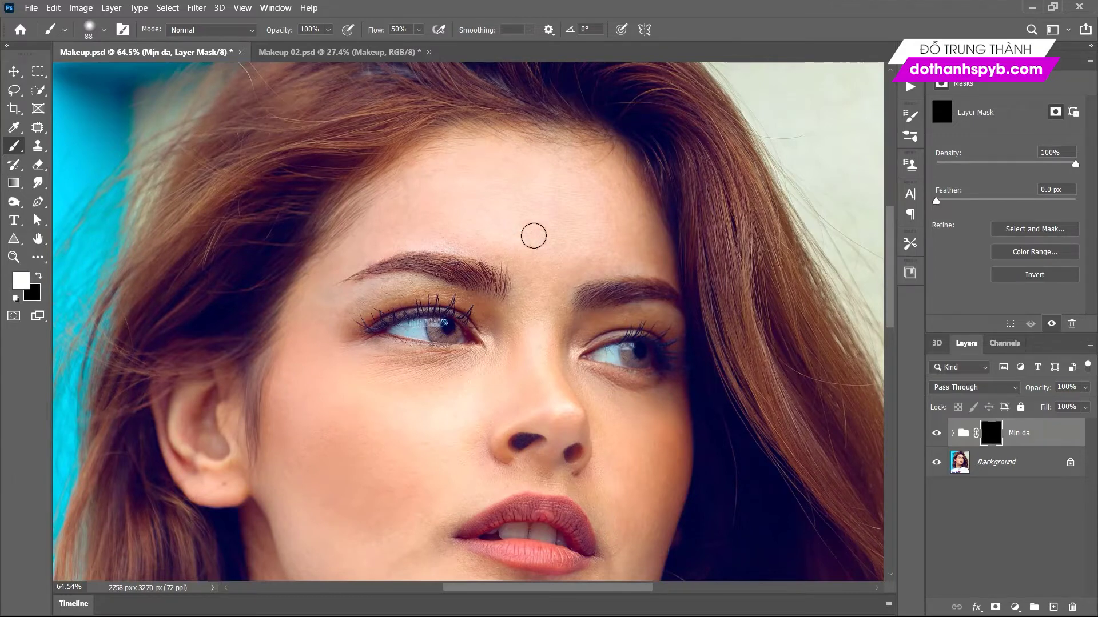
right_click(543, 219)
drag(657, 252, 686, 256)
key(Return)
Paint white over the face and neck skin, then fit the whole portrait on screen.
drag(537, 316, 372, 373)
scroll(343, 383, down, 3)
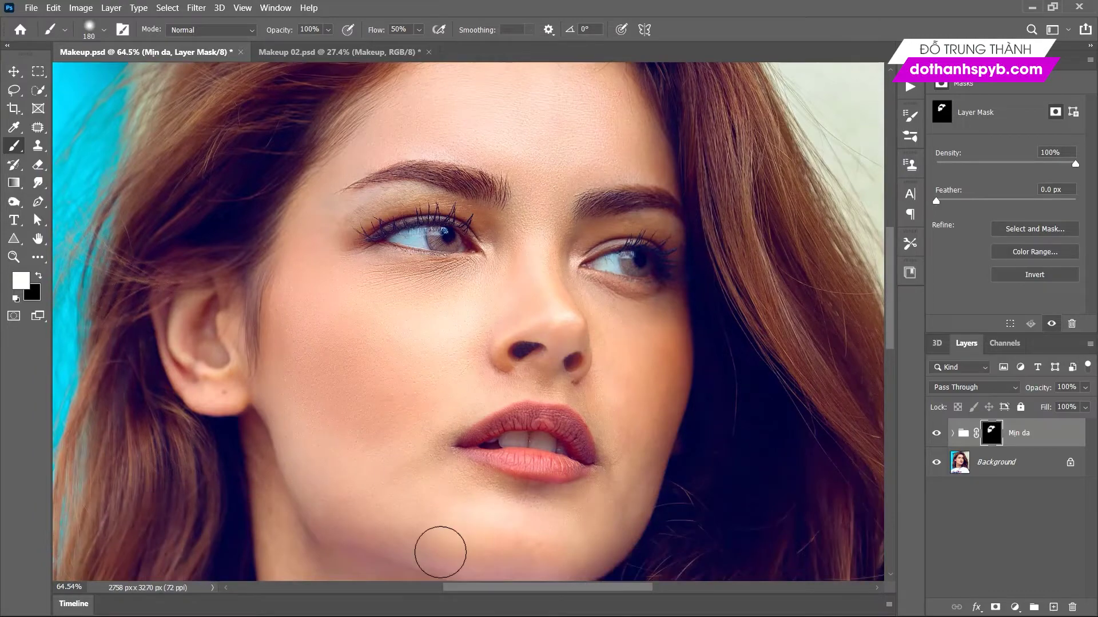
scroll(457, 514, down, 1)
scroll(605, 348, up, 2)
scroll(514, 360, up, 3)
right_click(543, 427)
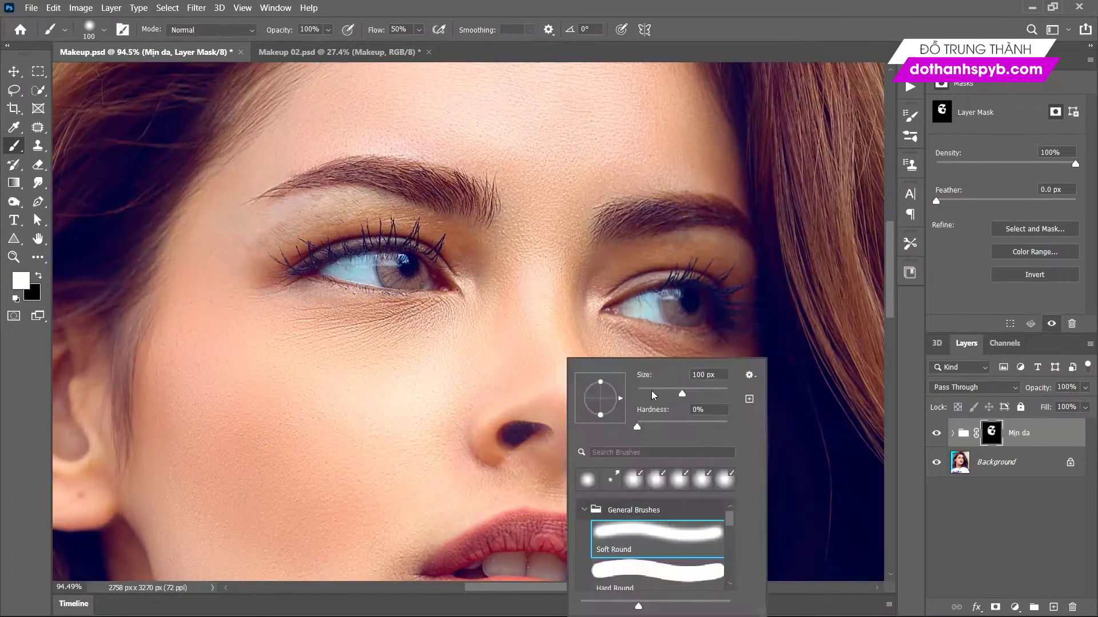
key(Return)
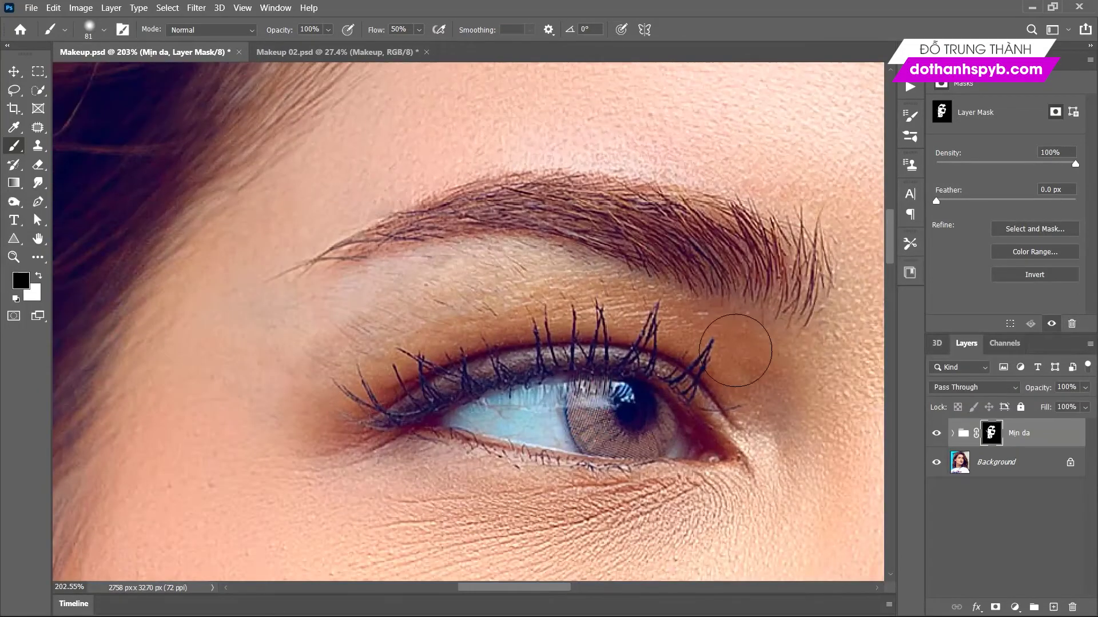
key(x)
key(ctrl+0)
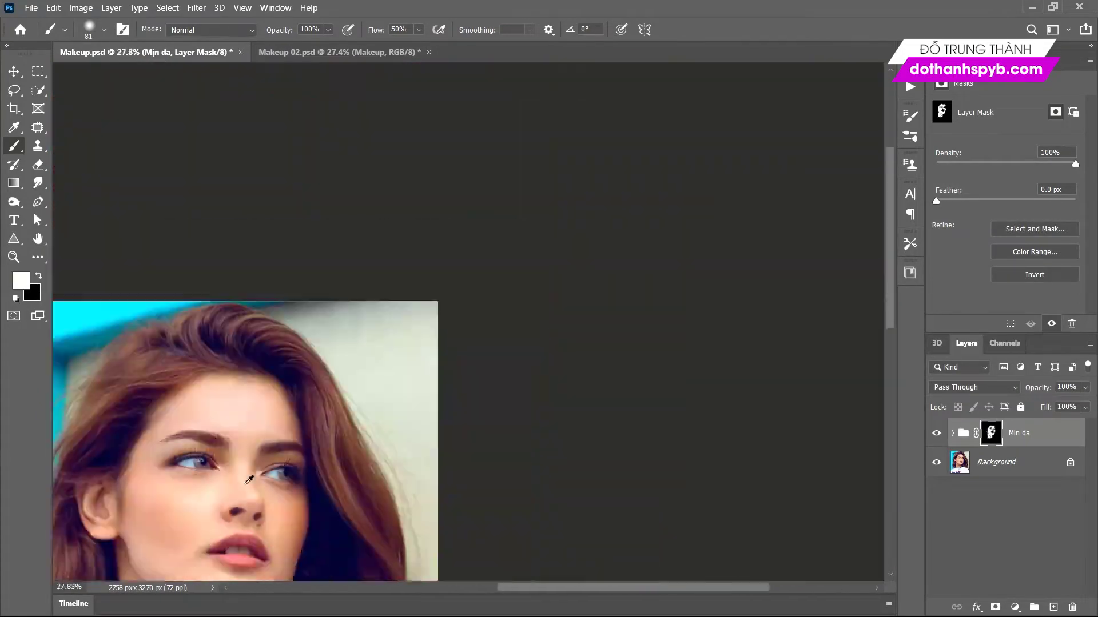
key(h)
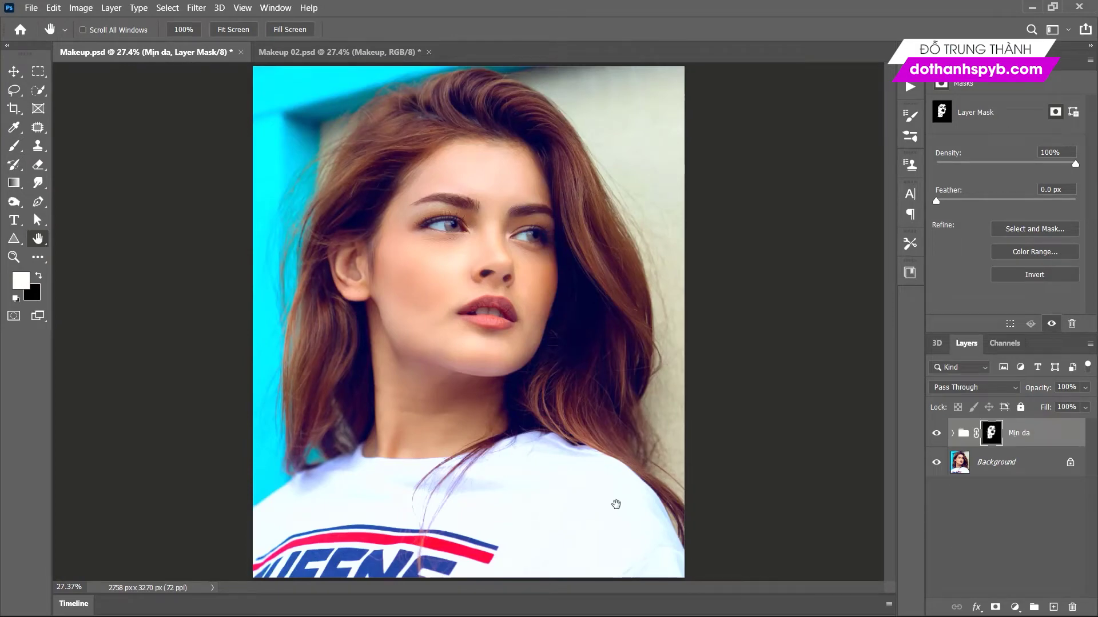
Zoom in and toggle Mịn da's visibility to compare original and smoothed skin.
scroll(452, 188, up, 2)
scroll(426, 297, up, 3)
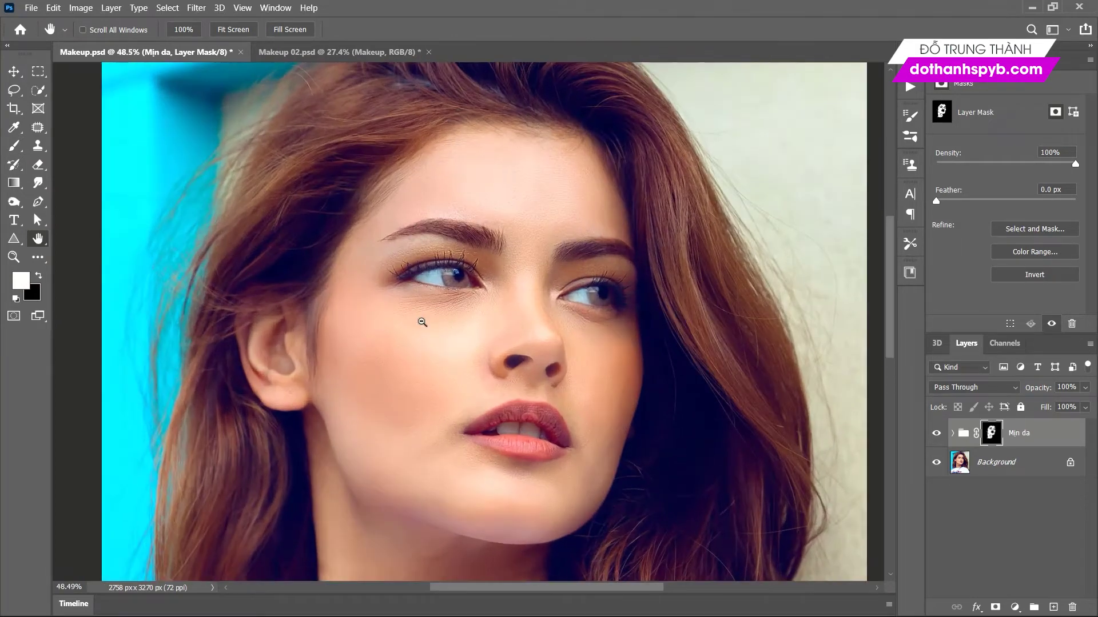
scroll(422, 320, up, 2)
scroll(422, 320, up, 2)
scroll(421, 326, up, 1)
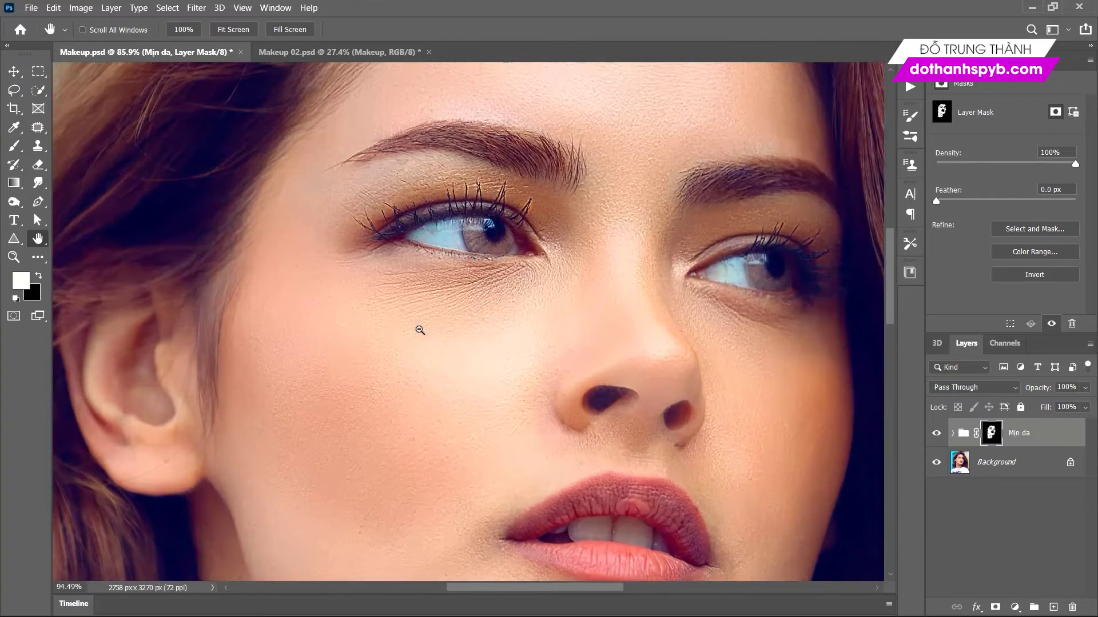
scroll(426, 349, down, 1)
scroll(434, 355, down, 1)
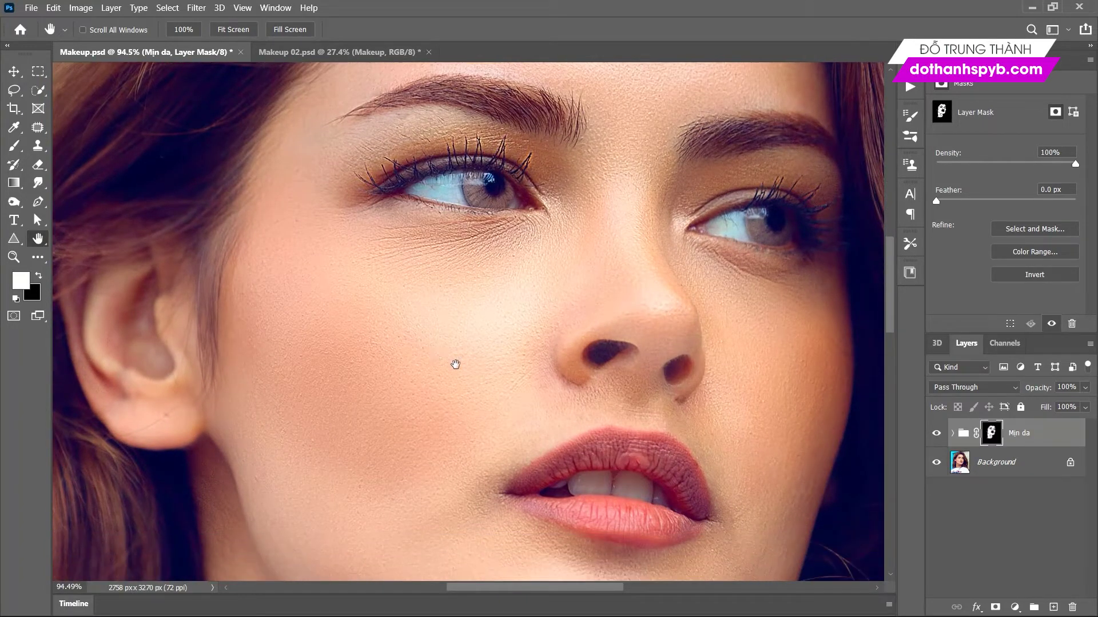
click(937, 439)
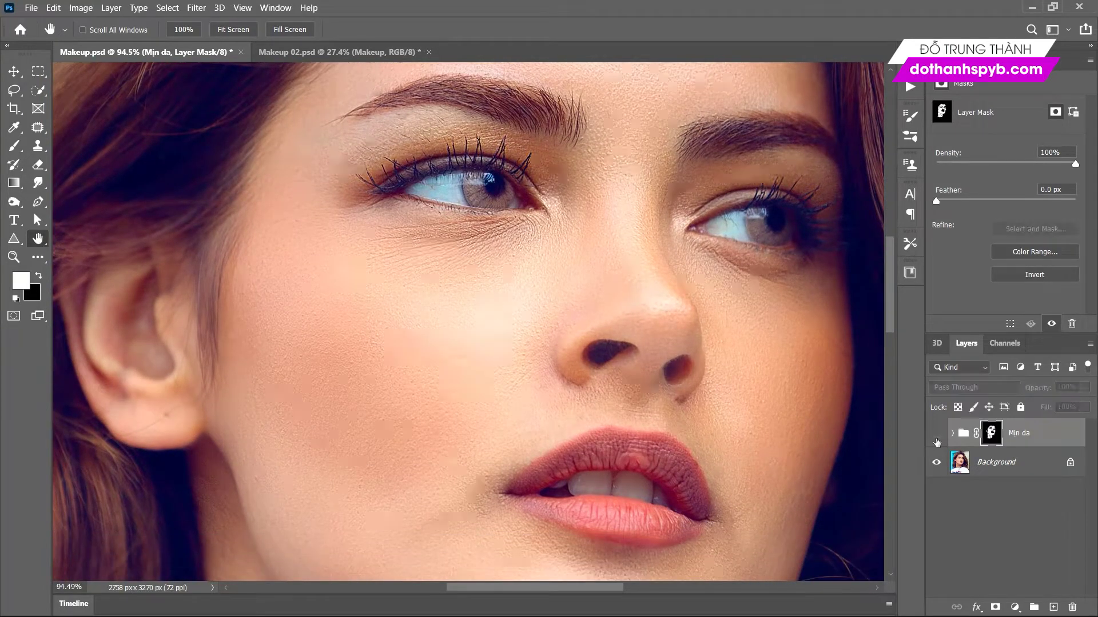
click(937, 440)
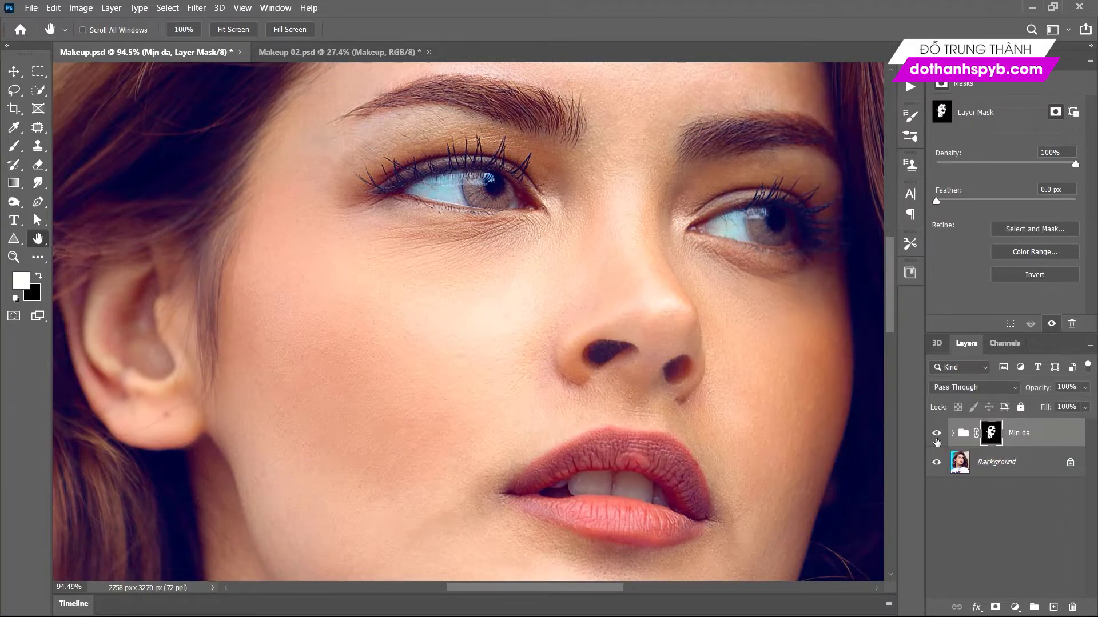
Refit the photo and zoom in to inspect the skin around the lips and chin.
scroll(406, 380, down, 2)
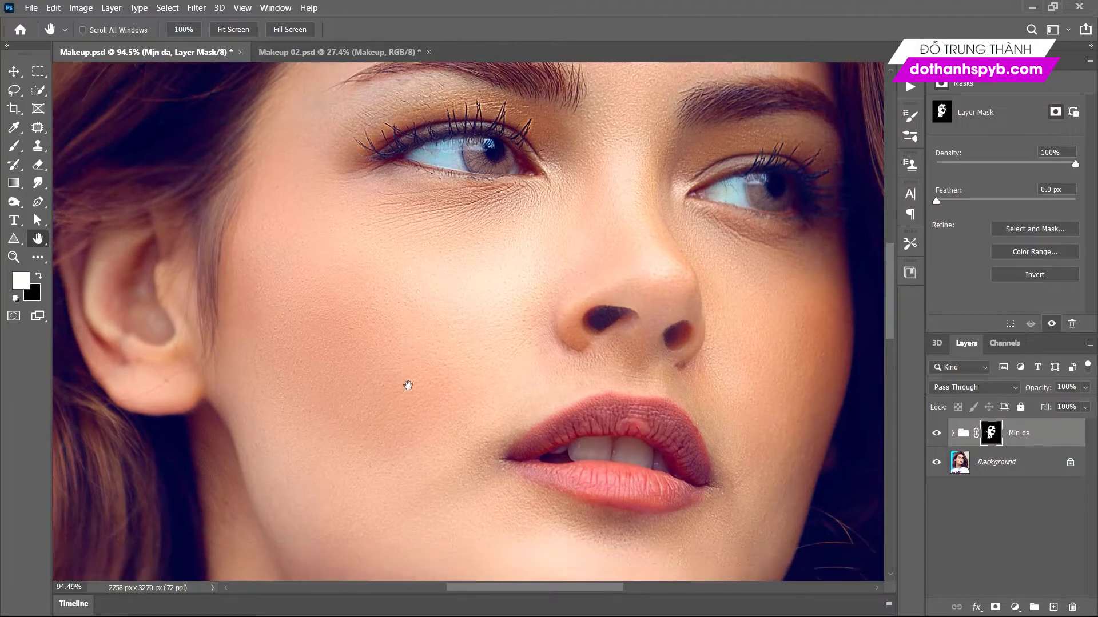
scroll(404, 385, down, 3)
scroll(405, 385, up, 3)
scroll(371, 377, up, 2)
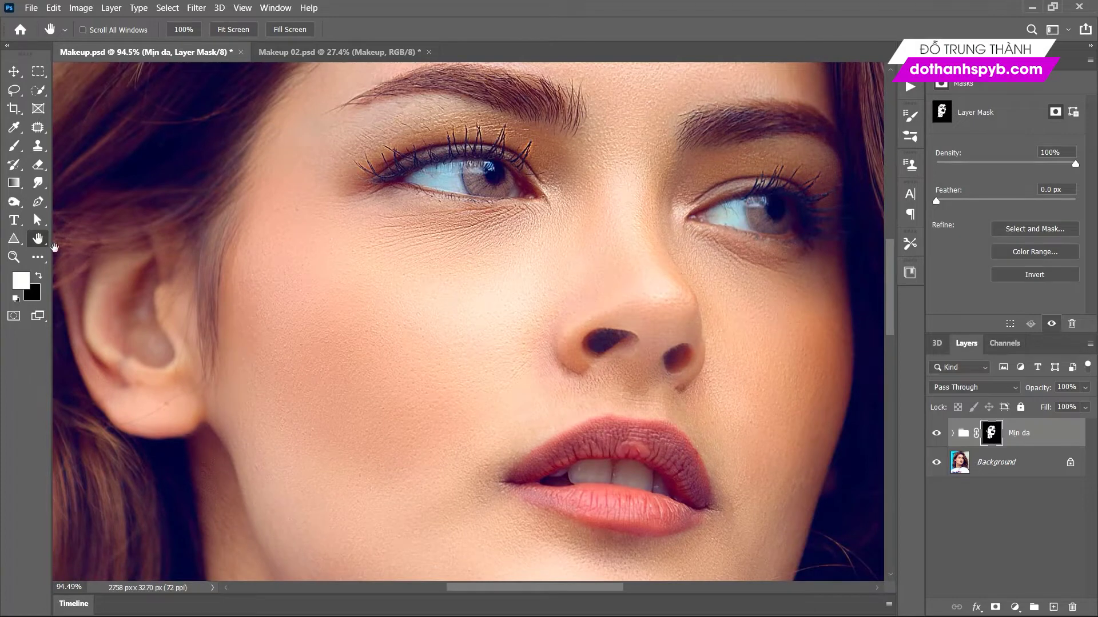
double_click(37, 240)
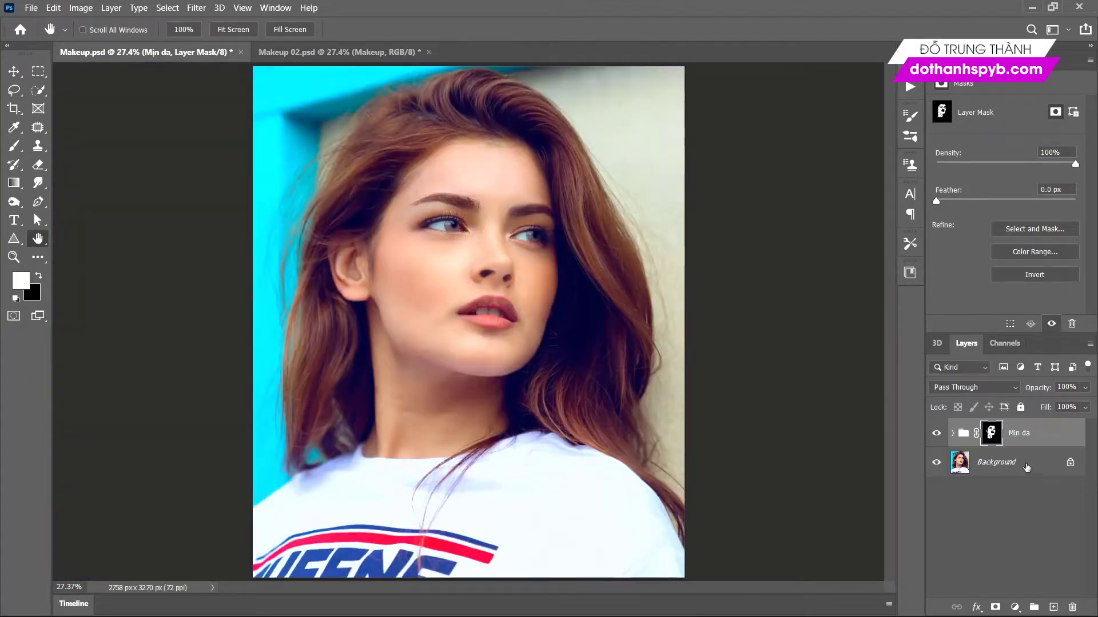
scroll(479, 323, up, 3)
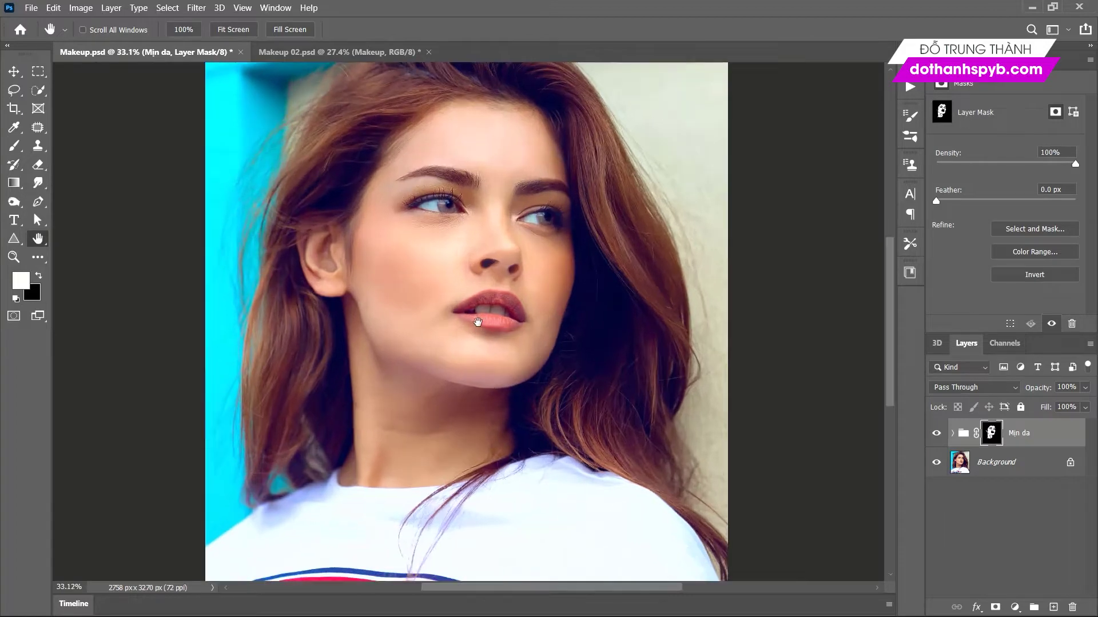
scroll(479, 323, up, 3)
scroll(477, 268, up, 1)
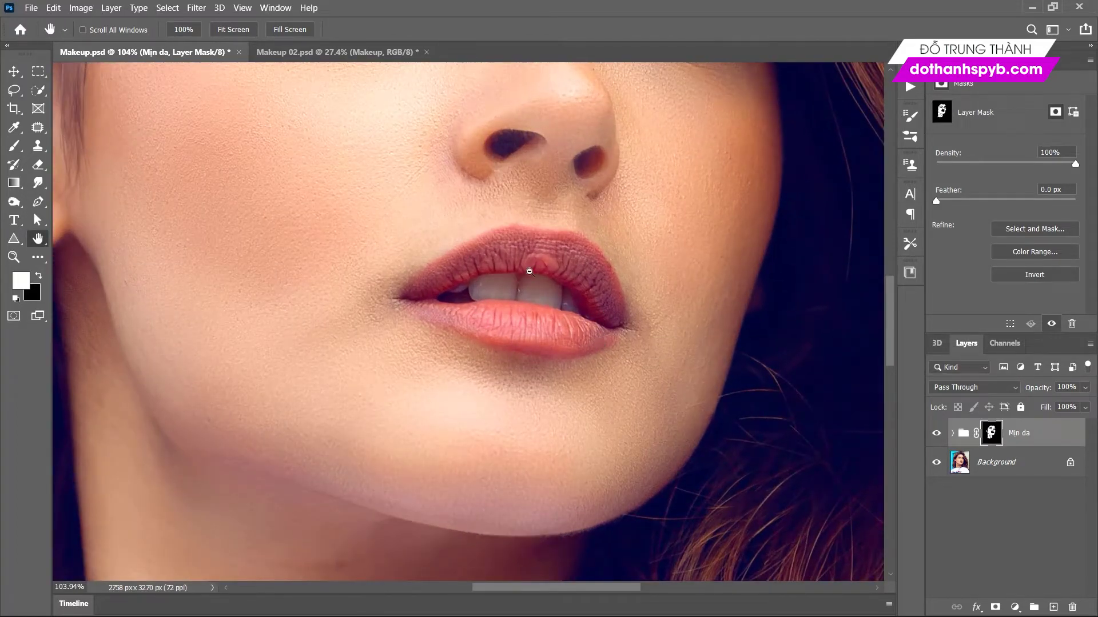
scroll(503, 330, down, 5)
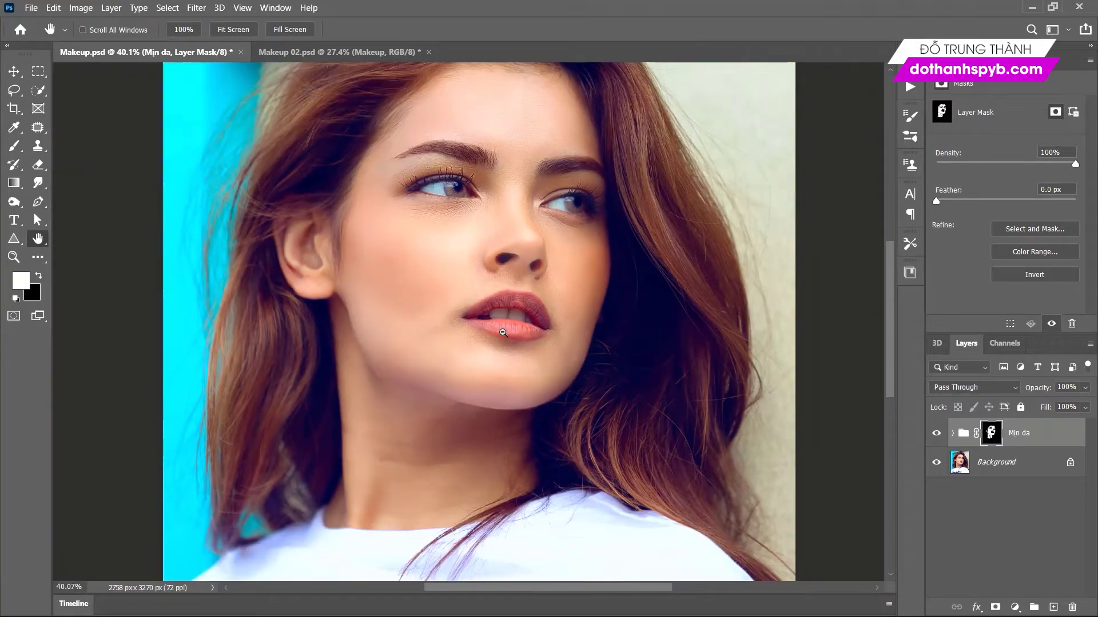
scroll(503, 332, down, 2)
scroll(503, 333, down, 2)
scroll(503, 335, up, 2)
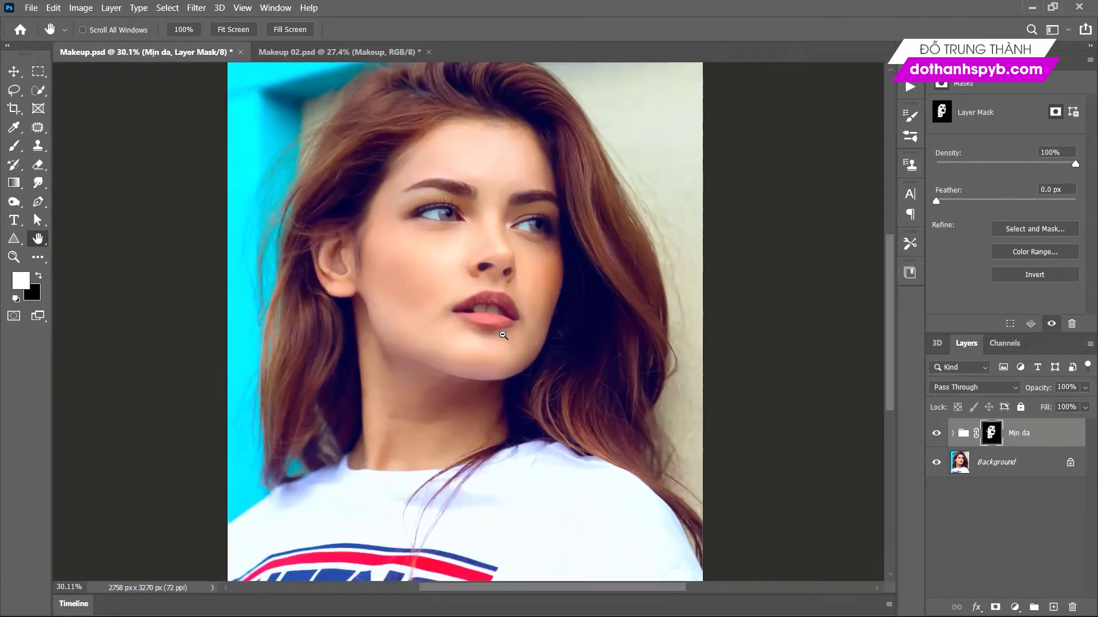
scroll(482, 317, up, 1)
scroll(480, 317, up, 2)
scroll(475, 317, up, 2)
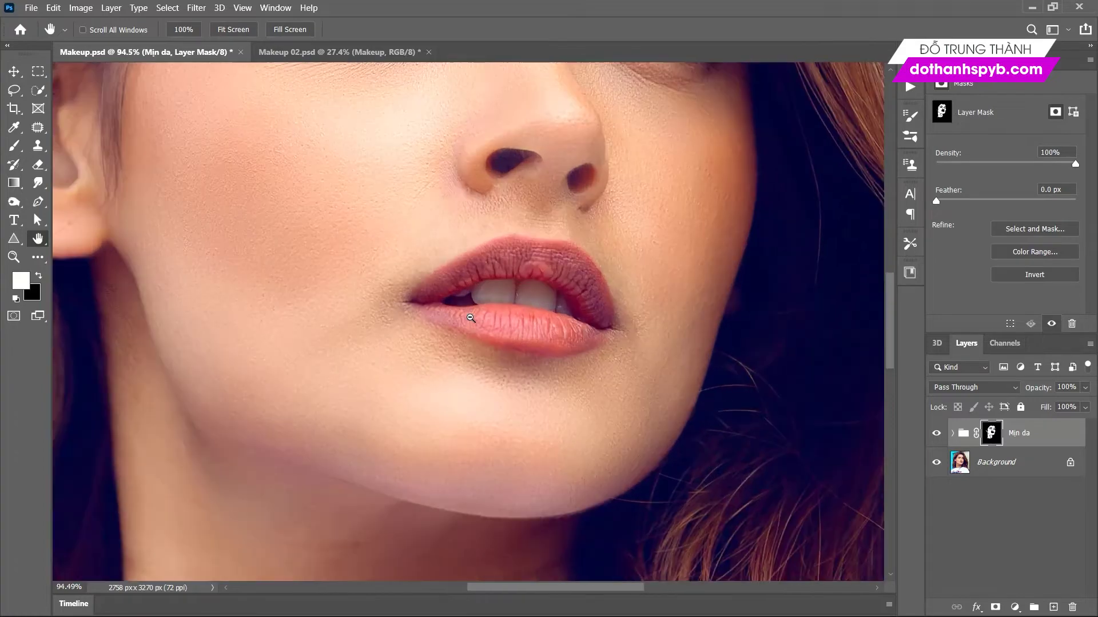
scroll(471, 318, up, 1)
scroll(470, 318, up, 1)
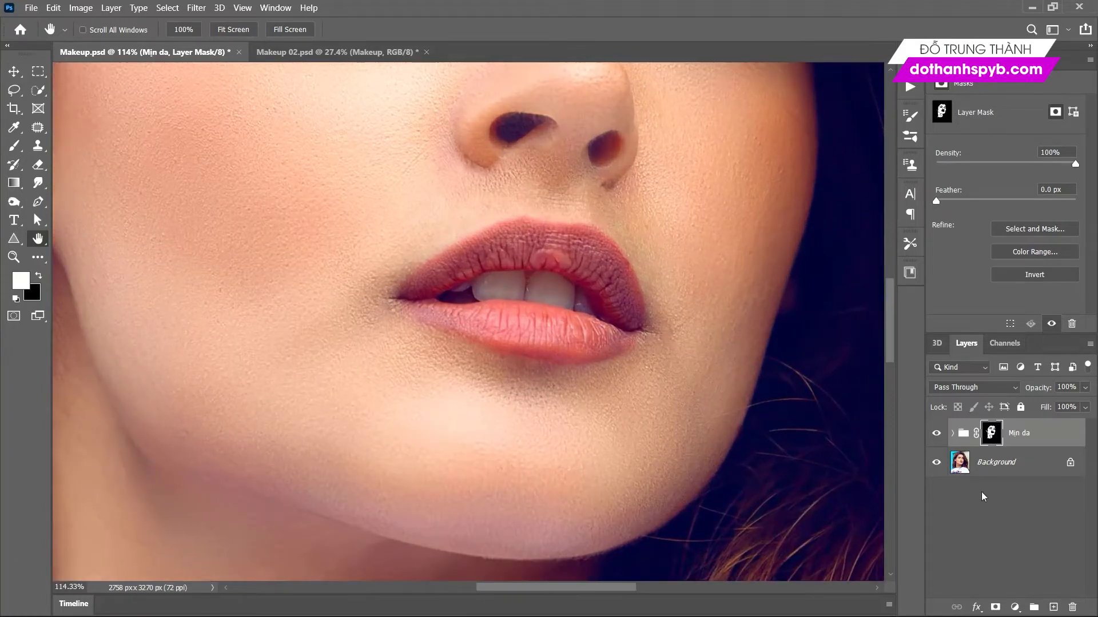
click(1017, 606)
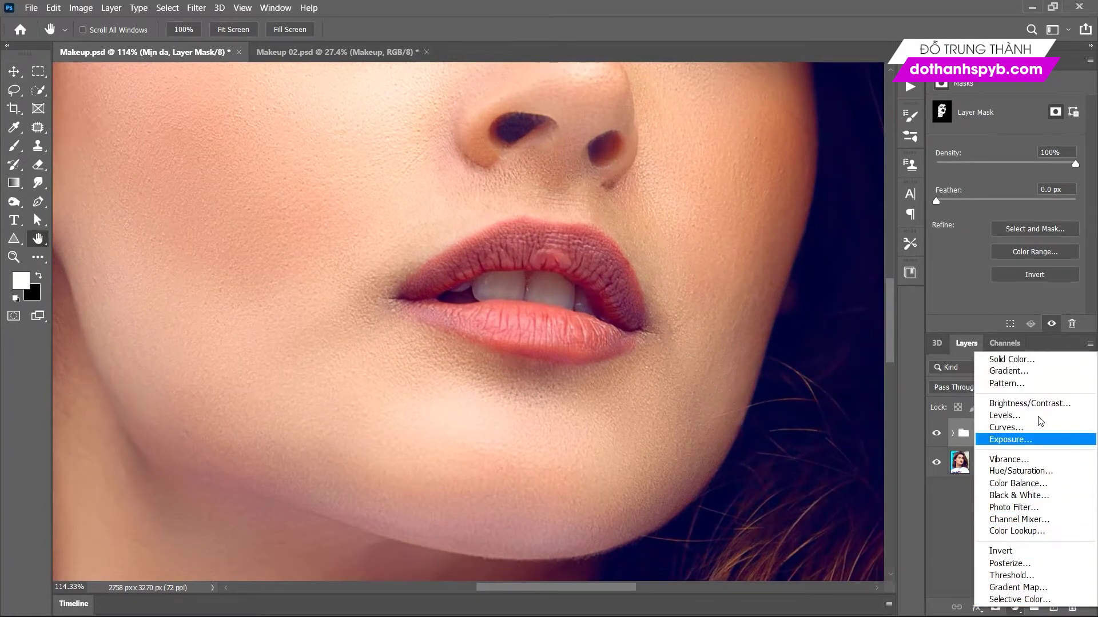
Add a dark red (801818) Solid Color fill layer blending as Color, with its mask inverted to black.
click(1017, 360)
text(801818)
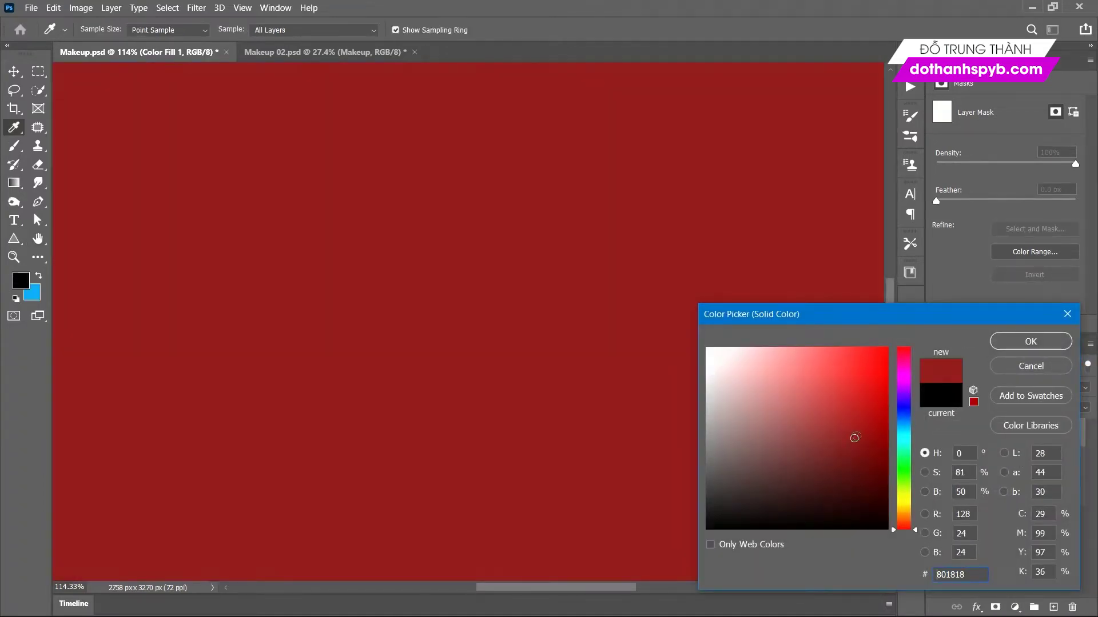
click(1013, 343)
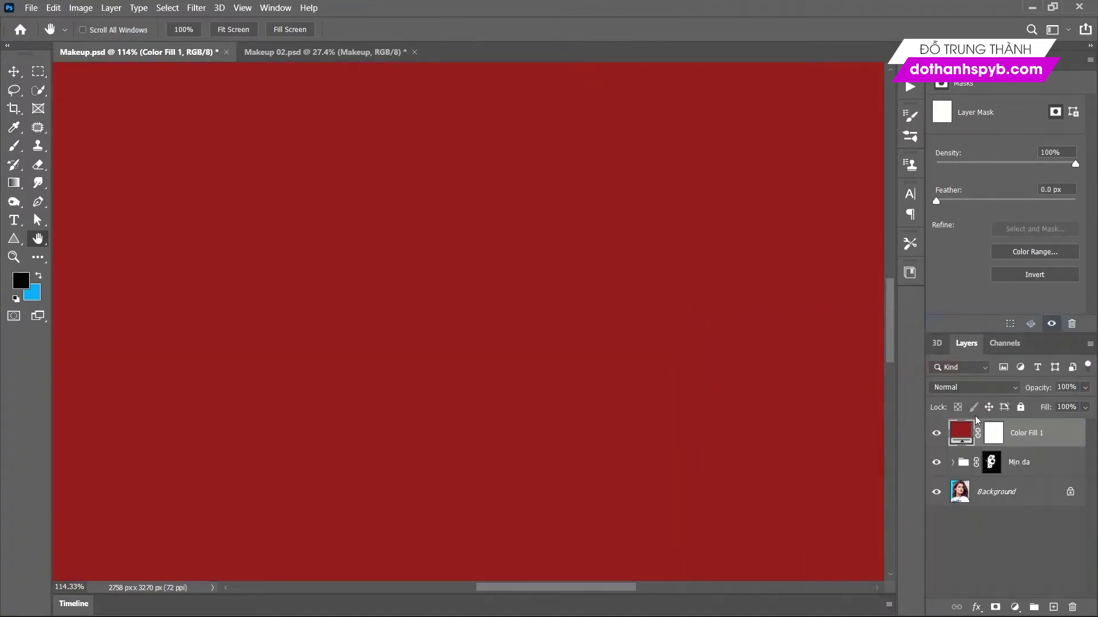
click(974, 389)
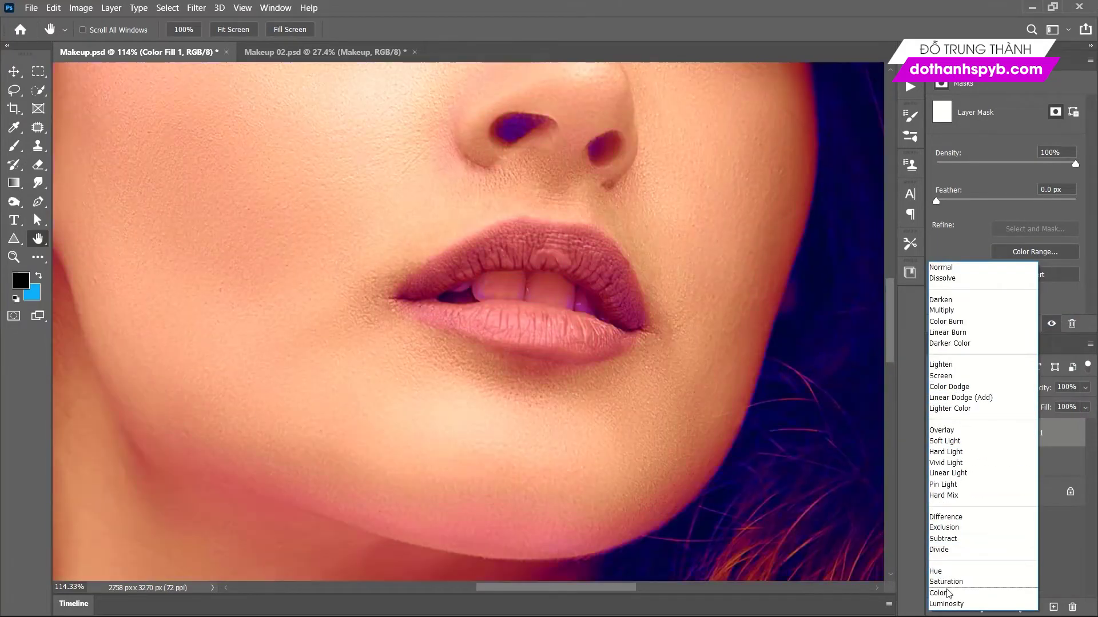
click(948, 595)
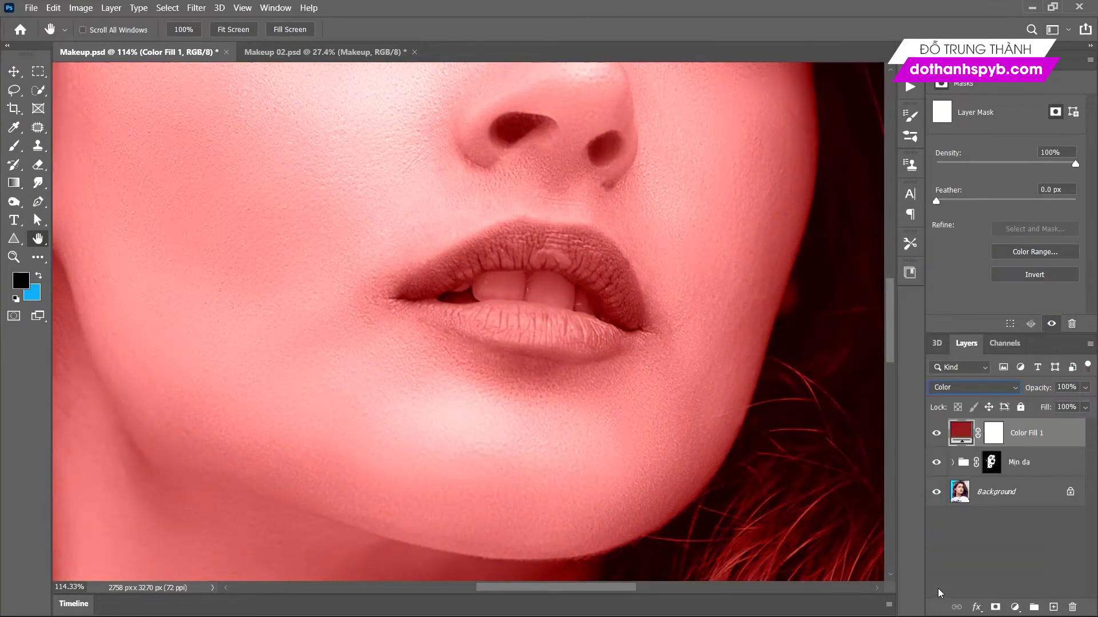
click(992, 434)
key(ctrl+i)
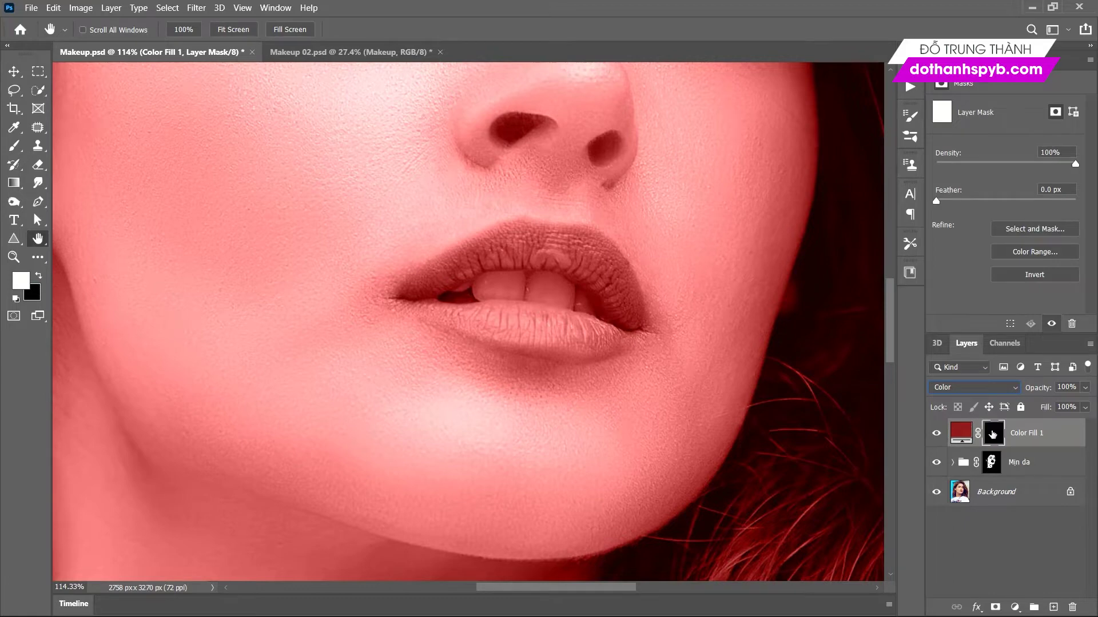
Paint the red tint onto the upper and lower lips with a 62 px white brush.
click(13, 146)
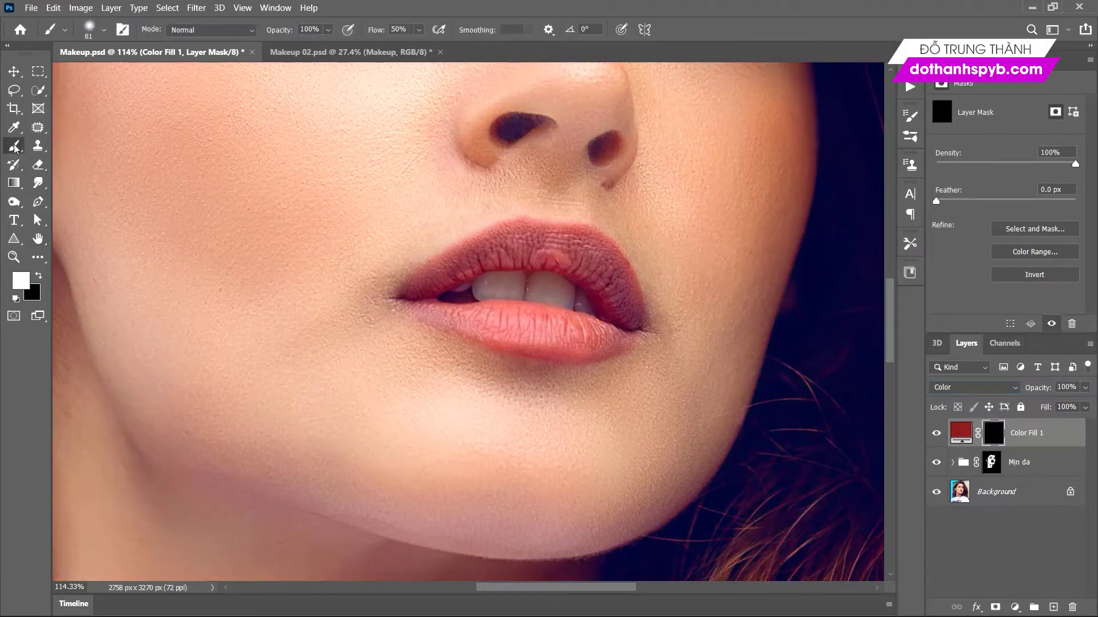
right_click(480, 256)
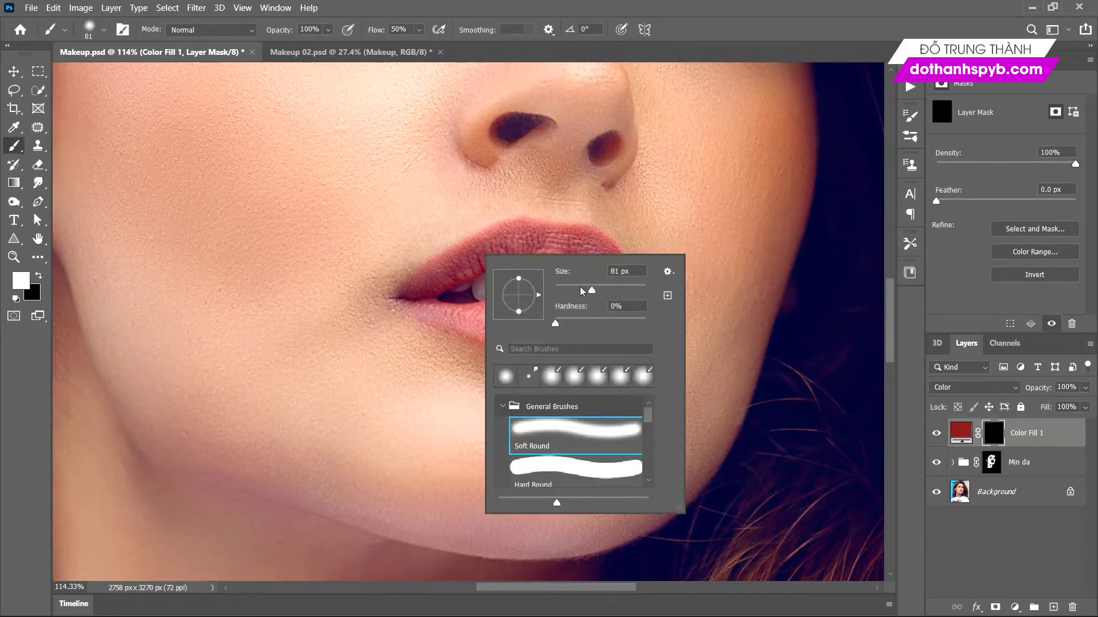
click(583, 289)
click(421, 280)
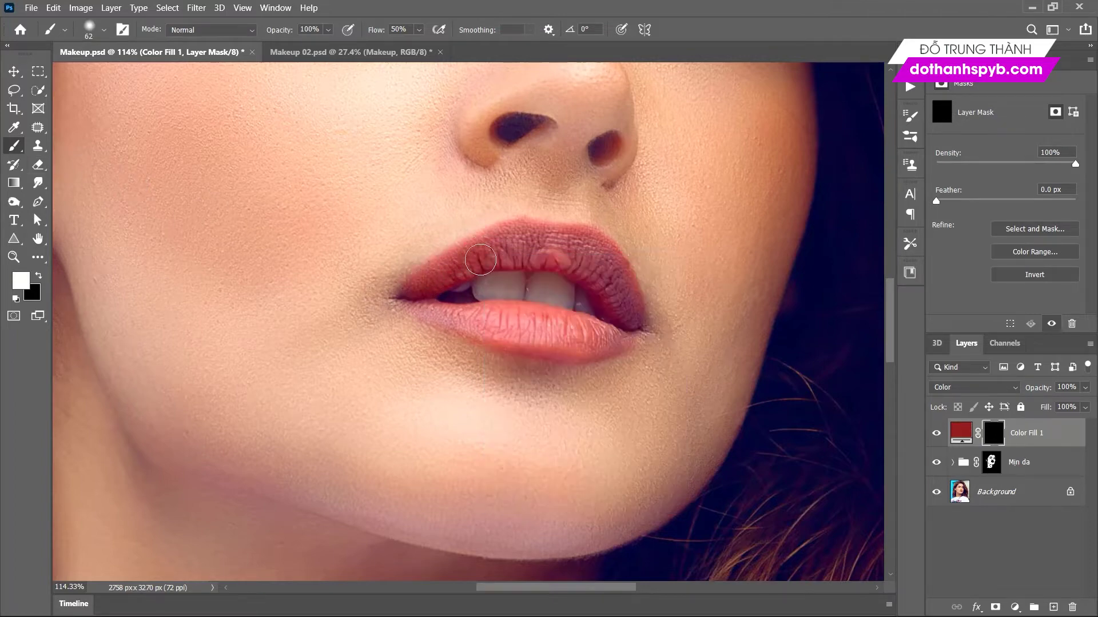
mouse_move(480, 260)
mouse_down()
mouse_move(563, 258)
mouse_move(614, 279)
mouse_move(626, 297)
mouse_move(611, 334)
mouse_move(542, 330)
mouse_up()
mouse_move(500, 318)
mouse_down()
mouse_move(418, 298)
mouse_move(532, 329)
mouse_move(581, 325)
mouse_move(573, 338)
mouse_up()
Change Color Fill 1's colour to a more saturated, brighter red (821b1b).
double_click(962, 434)
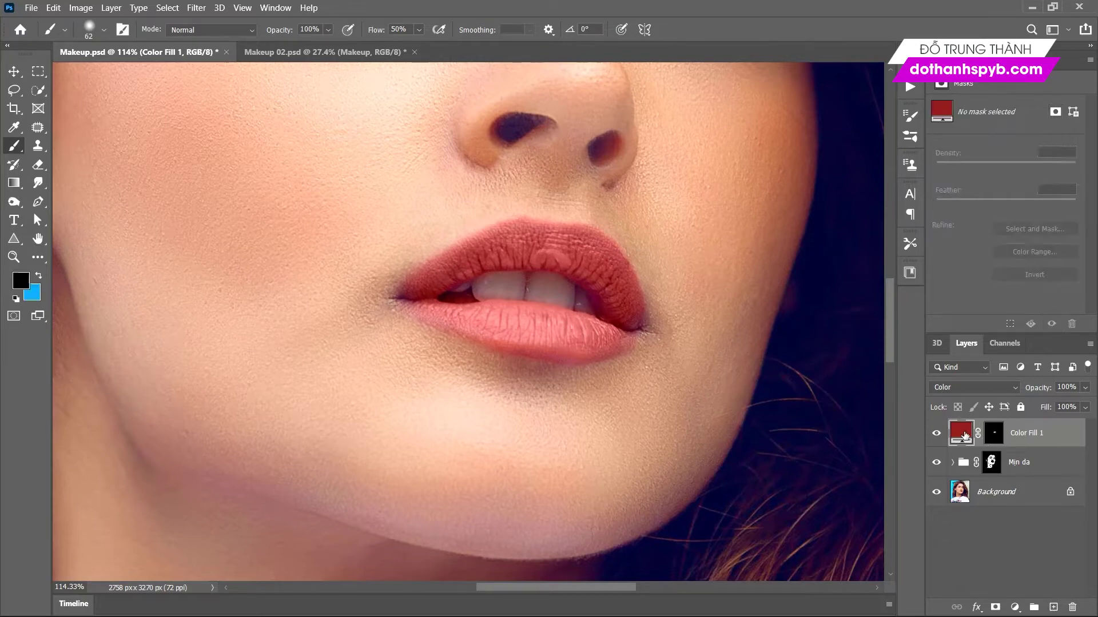
mouse_move(902, 484)
mouse_down()
mouse_move(915, 372)
mouse_move(902, 348)
mouse_up()
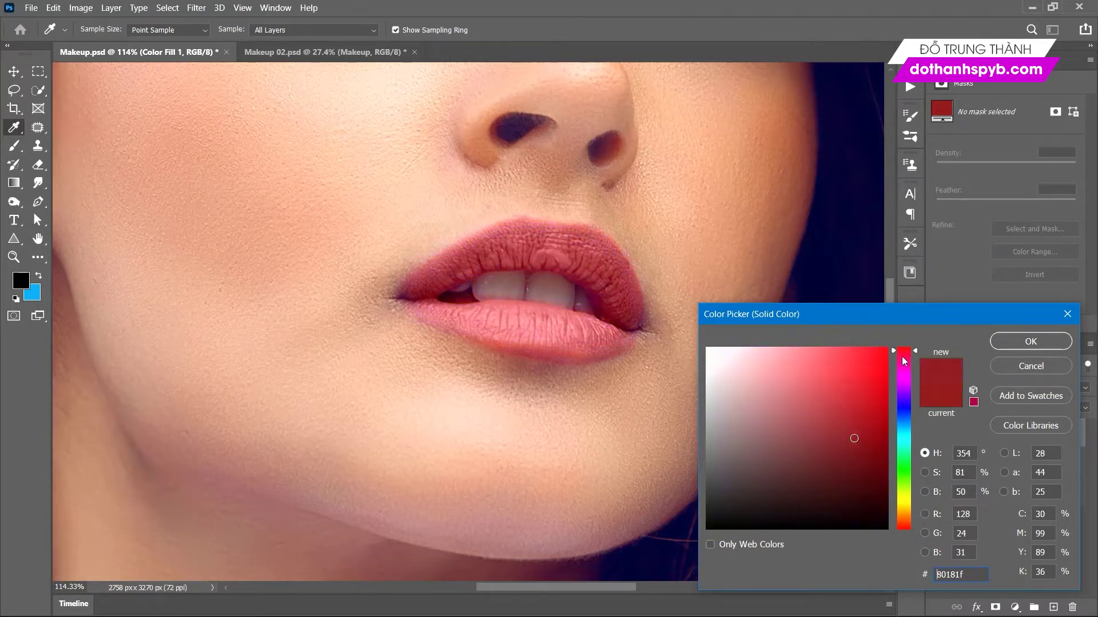
drag(902, 348, 897, 530)
drag(857, 452, 850, 437)
click(871, 431)
click(1005, 359)
With the Brush active, scroll around the portrait to check the red-tinted lips.
key(b)
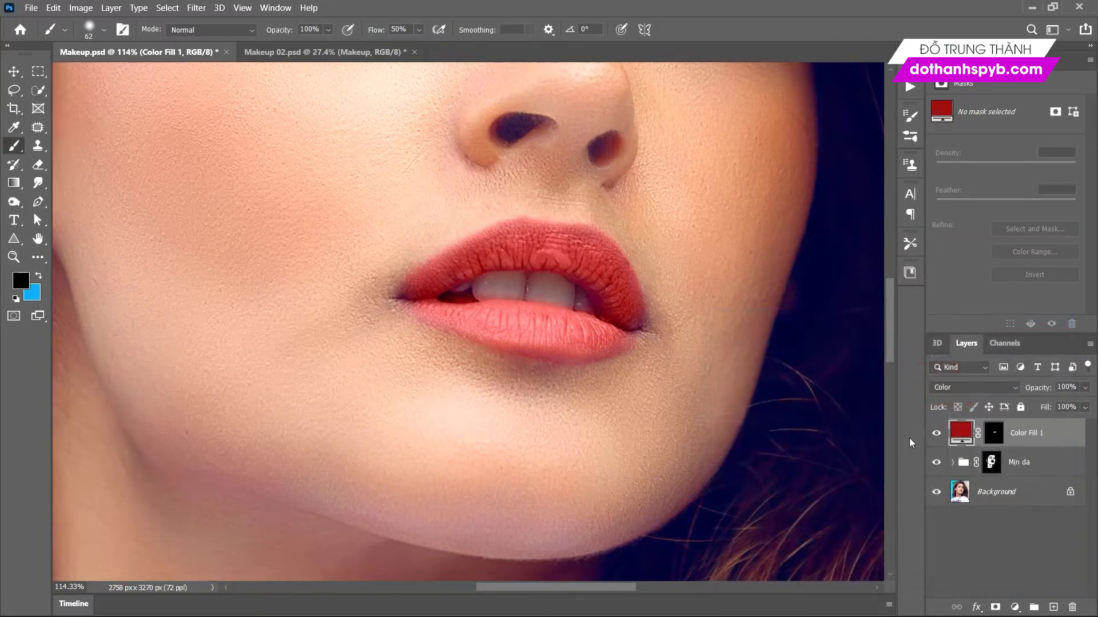
scroll(527, 420, down, 4)
scroll(527, 419, down, 3)
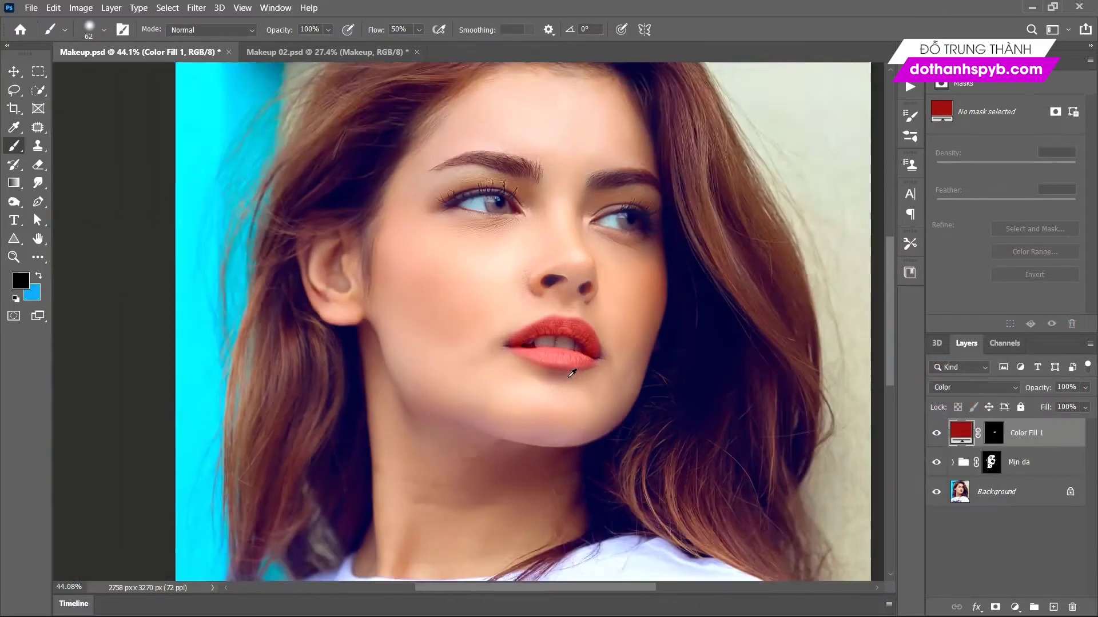
scroll(527, 419, down, 2)
scroll(514, 406, down, 2)
scroll(441, 245, up, 1)
scroll(440, 246, up, 2)
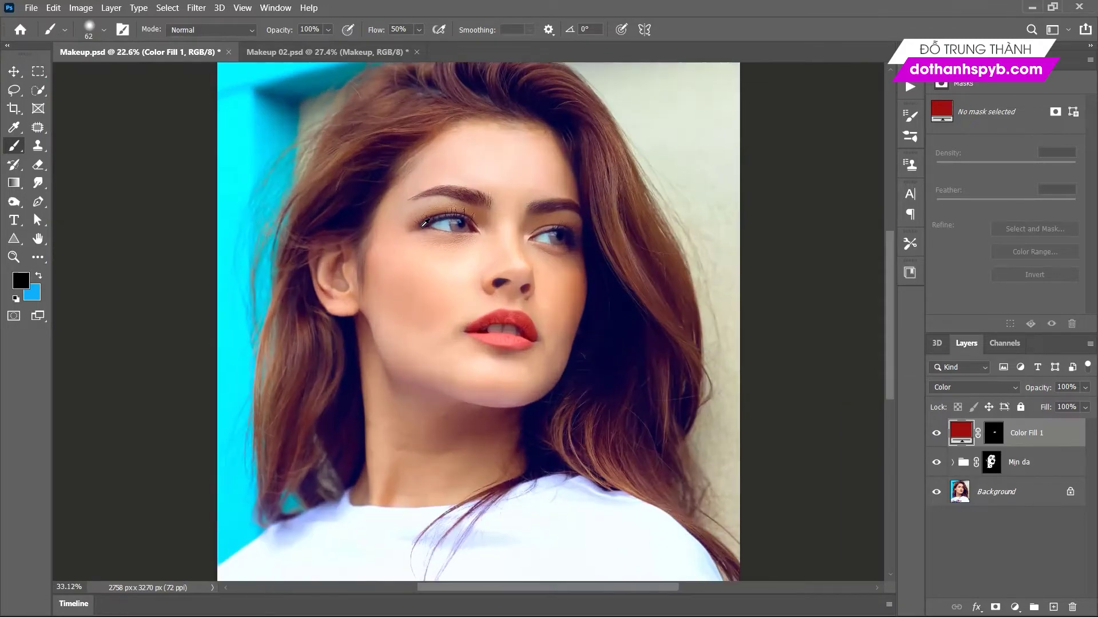
scroll(440, 264, down, 1)
scroll(440, 264, down, 3)
scroll(443, 264, up, 1)
scroll(445, 264, up, 1)
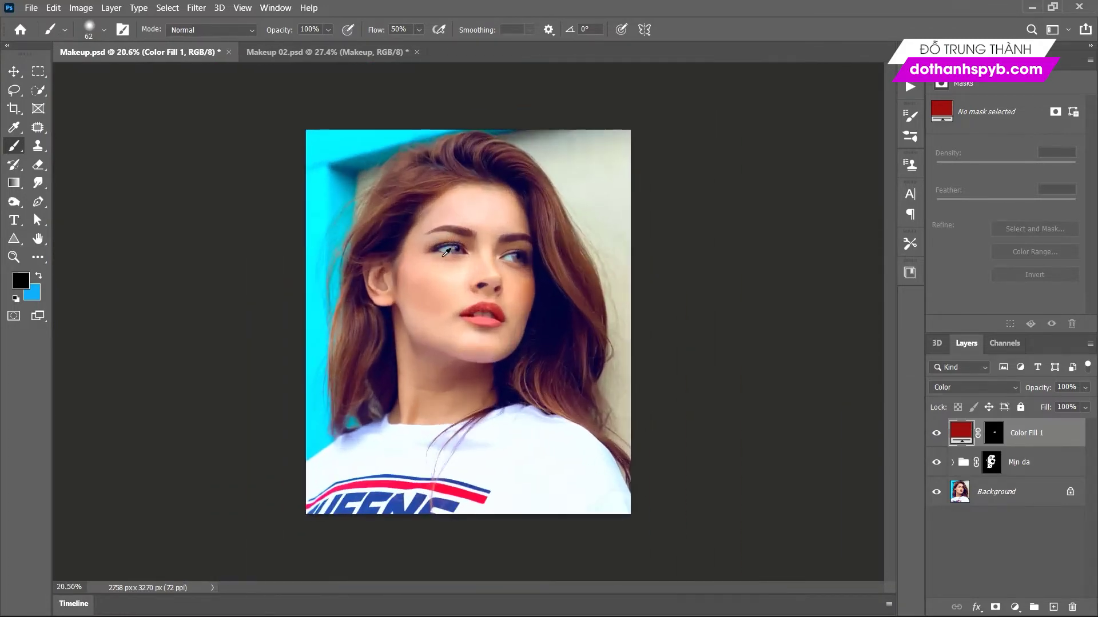
scroll(446, 264, up, 1)
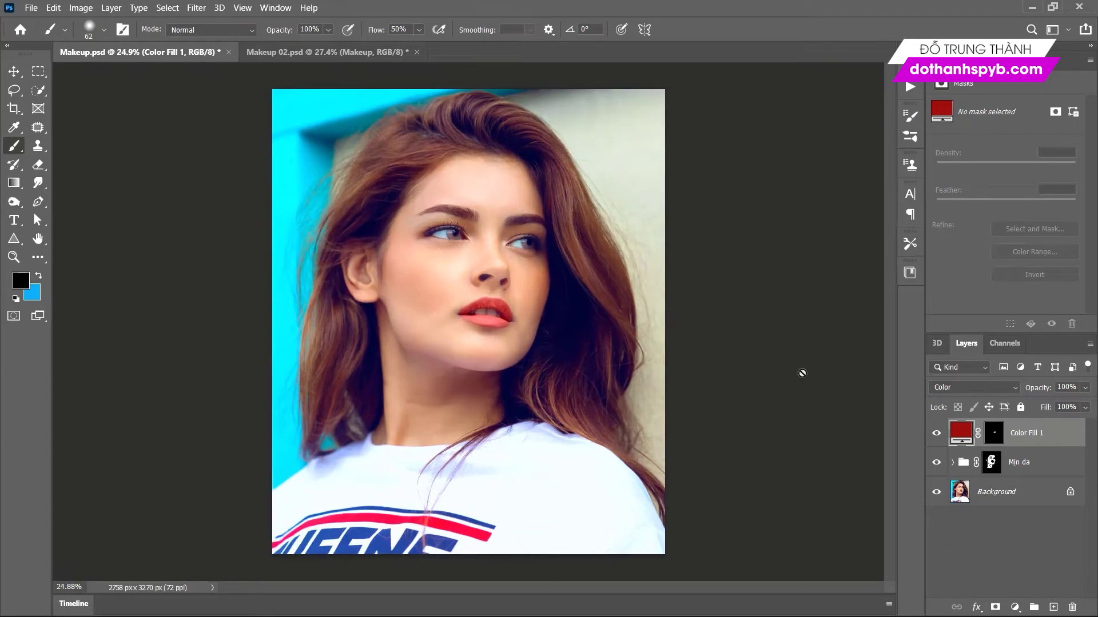
Rename the Color Fill 1 layer to 'Môi'.
double_click(1013, 435)
text(Môi)
click(984, 550)
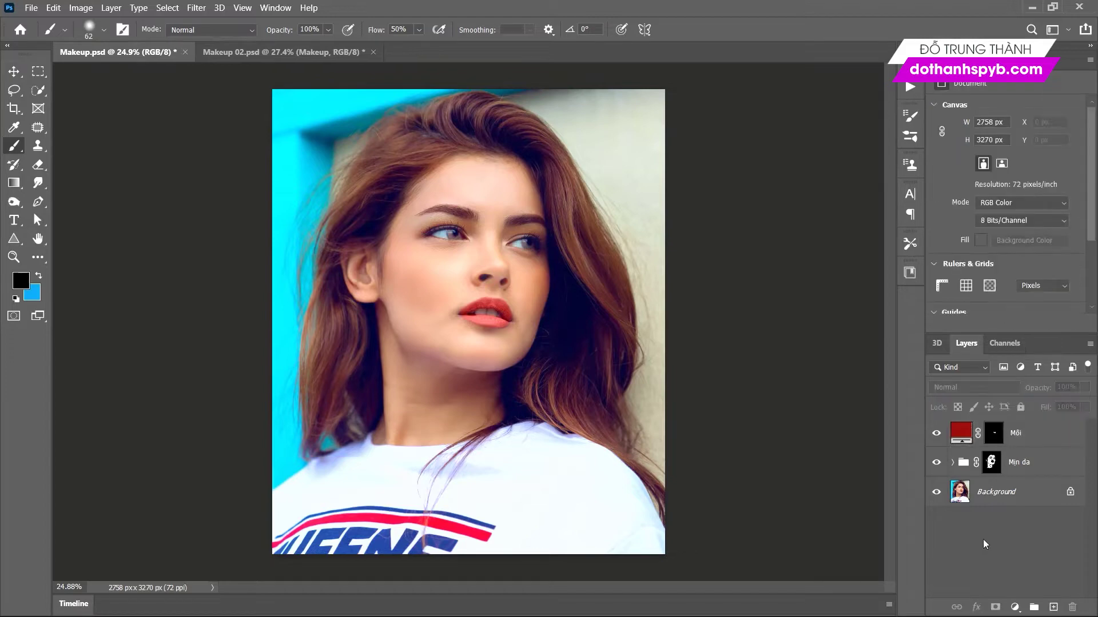
click(1015, 433)
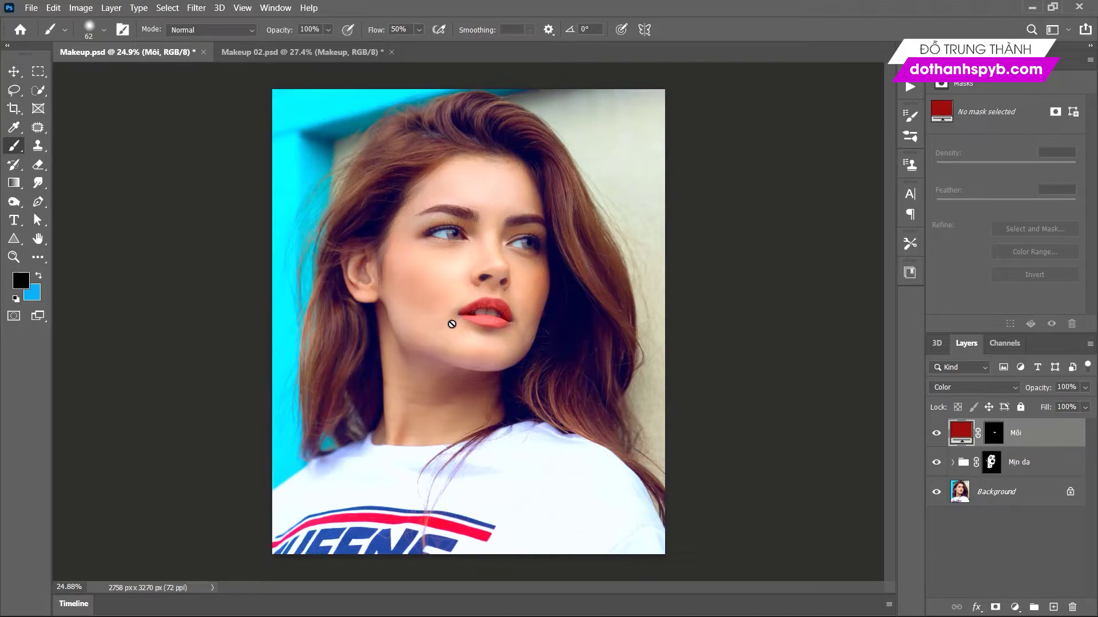
Zoom in and out across the portrait to review the Môi lip colour.
scroll(467, 161, up, 3)
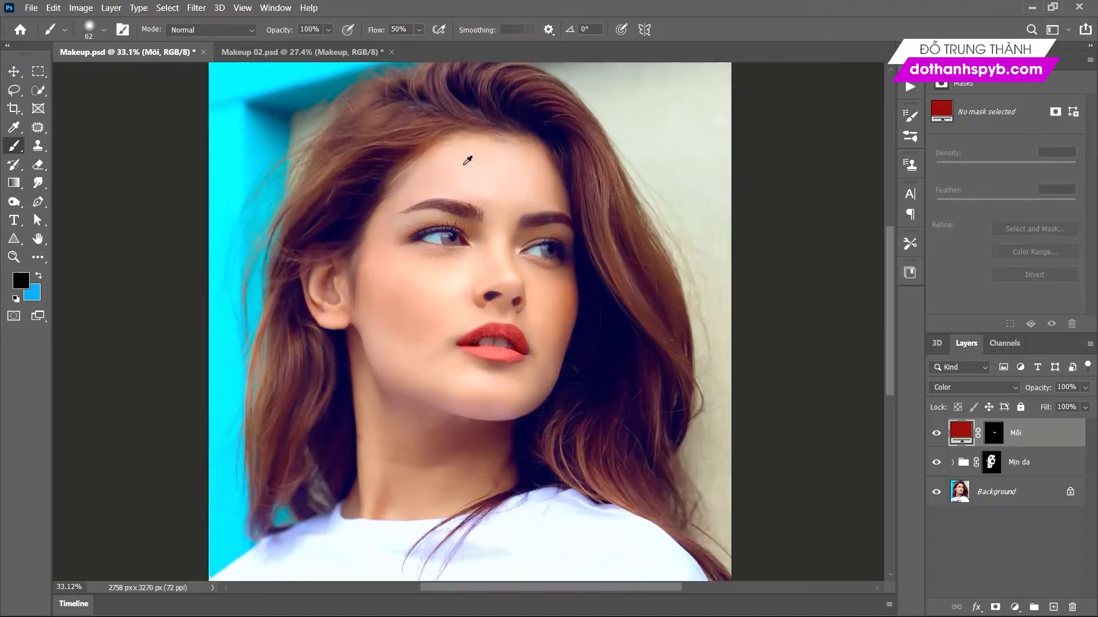
scroll(467, 160, down, 2)
scroll(465, 162, down, 1)
scroll(463, 179, down, 2)
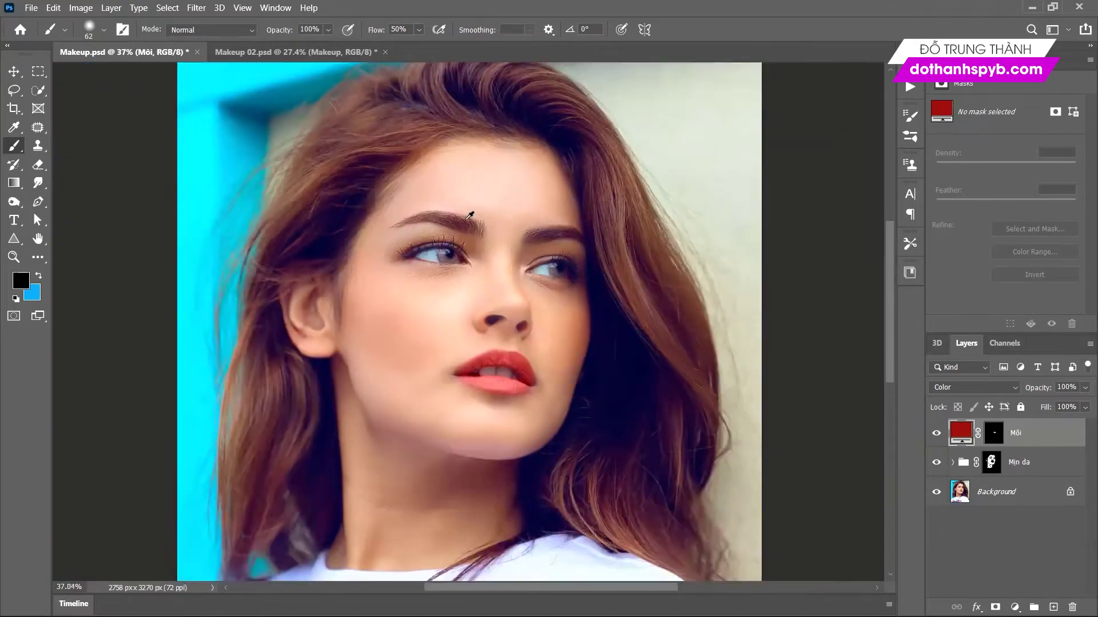
scroll(469, 217, down, 1)
scroll(472, 232, up, 2)
scroll(473, 227, up, 2)
scroll(478, 221, up, 2)
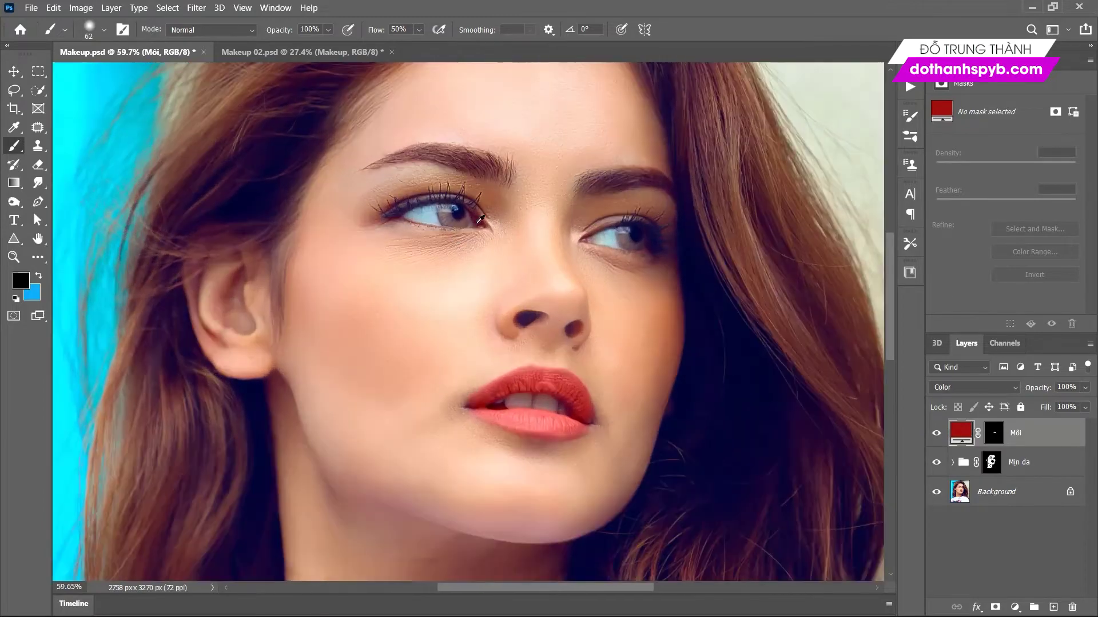
scroll(471, 218, up, 2)
scroll(458, 215, up, 3)
scroll(439, 210, up, 3)
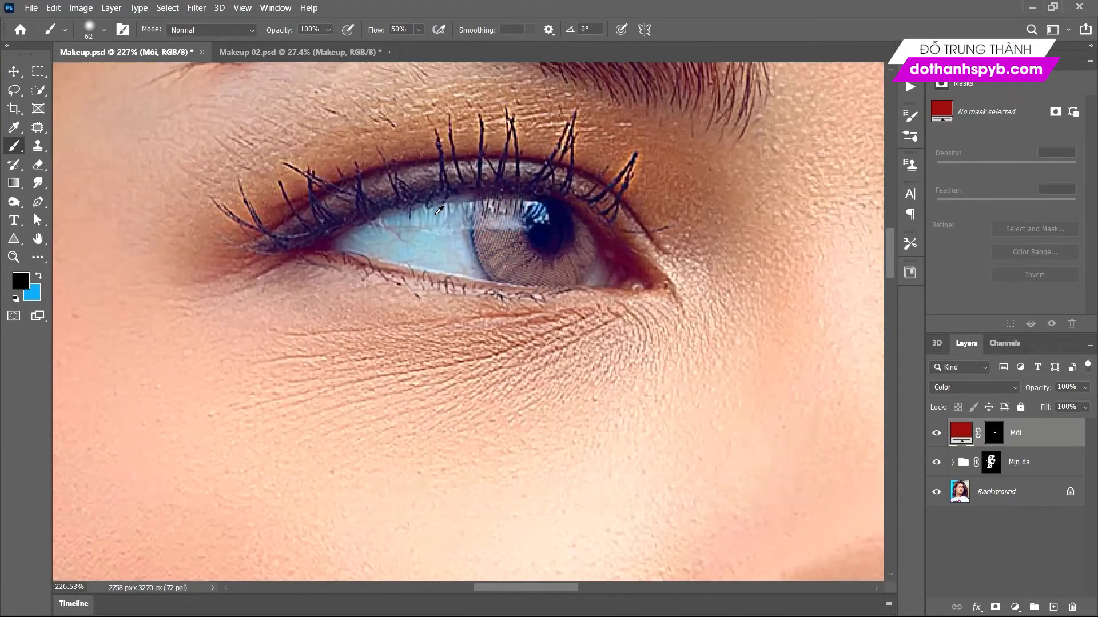
scroll(439, 211, down, 3)
scroll(474, 274, down, 2)
scroll(507, 324, down, 2)
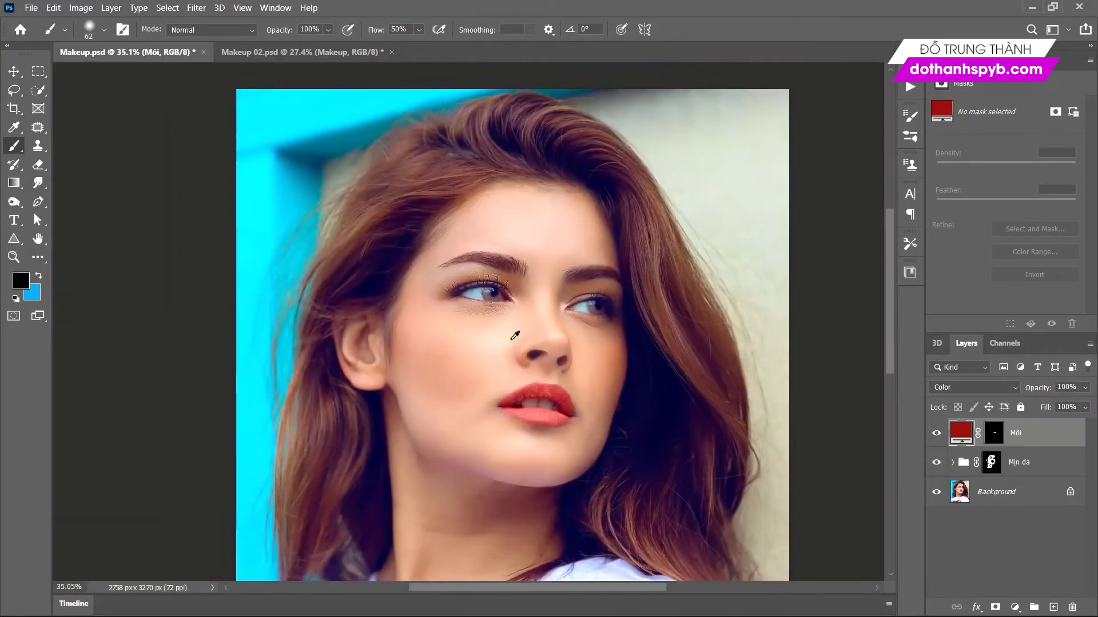
scroll(514, 336, down, 2)
scroll(514, 332, up, 2)
scroll(514, 326, up, 1)
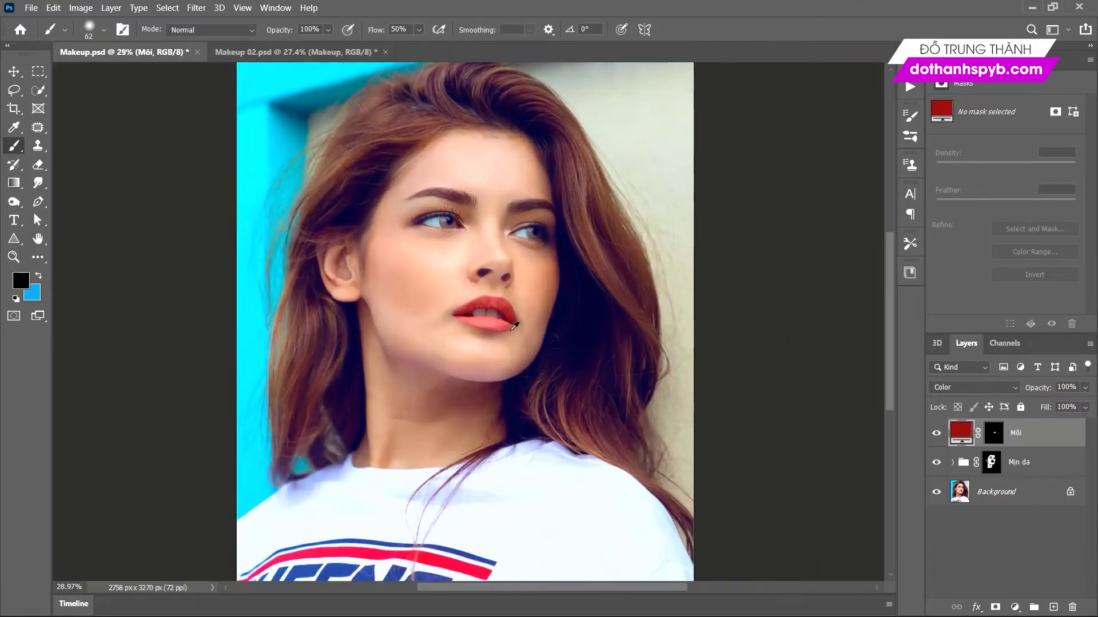
Duplicate the Background layer and move the copy above Môi at the top.
click(1011, 499)
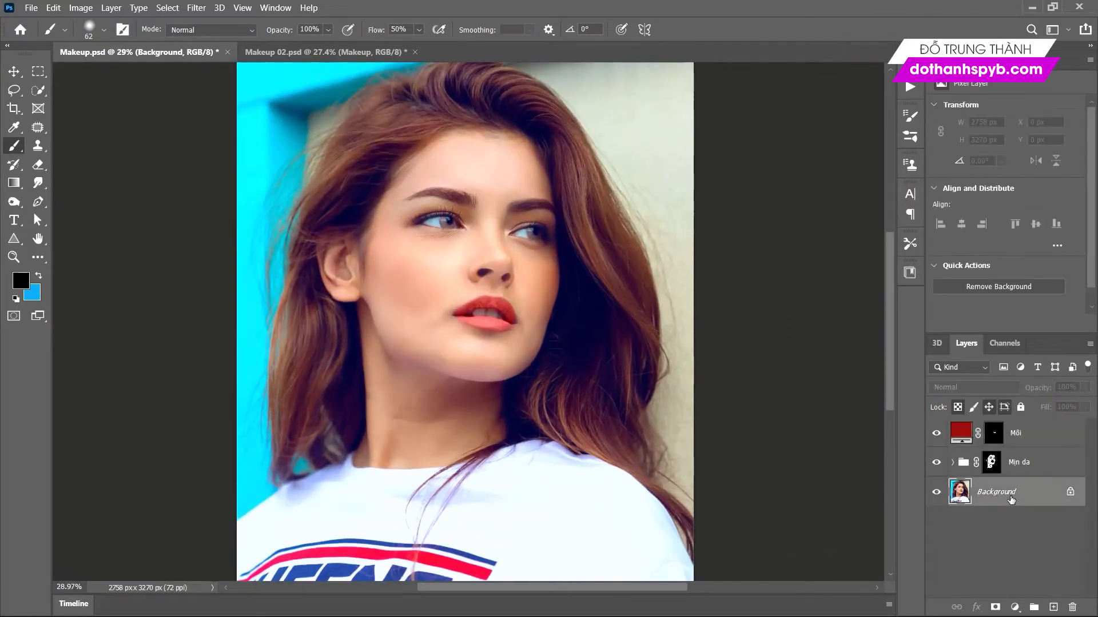
key(ctrl+j)
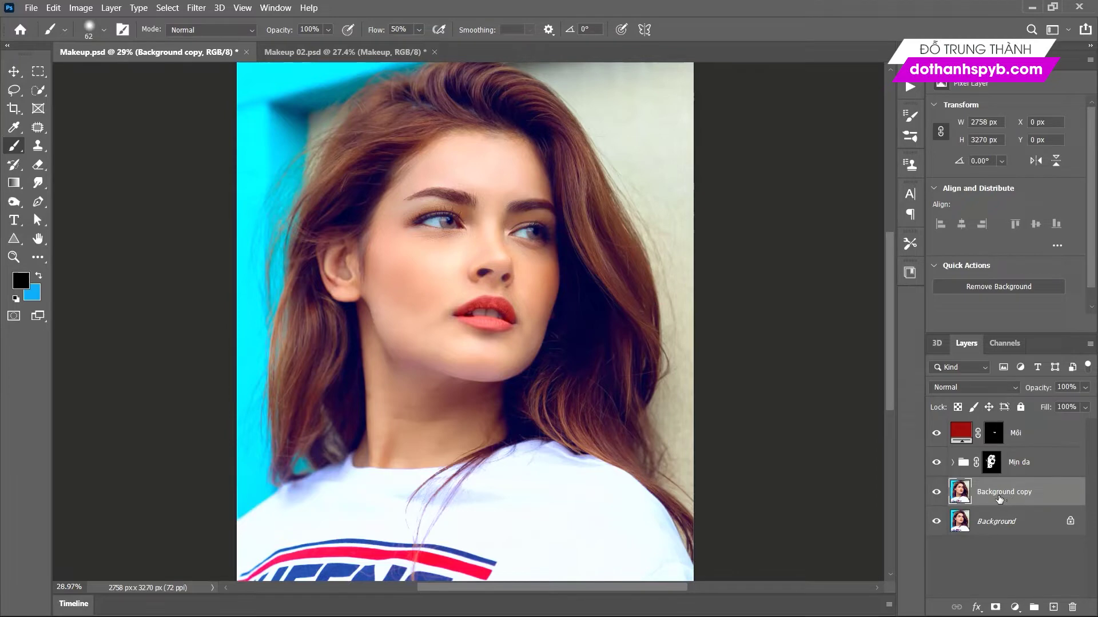
mouse_move(999, 499)
mouse_down()
mouse_move(997, 429)
mouse_move(969, 447)
mouse_up()
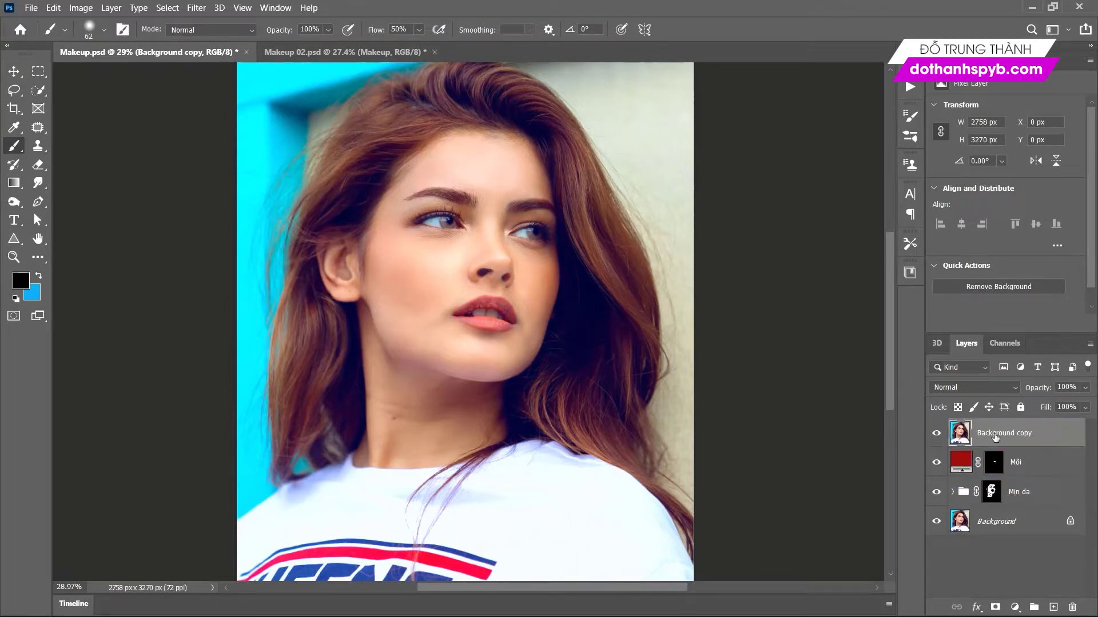
Rename the Background copy layer to 'Sac net'.
double_click(1004, 434)
text(Sac net)
key(Return)
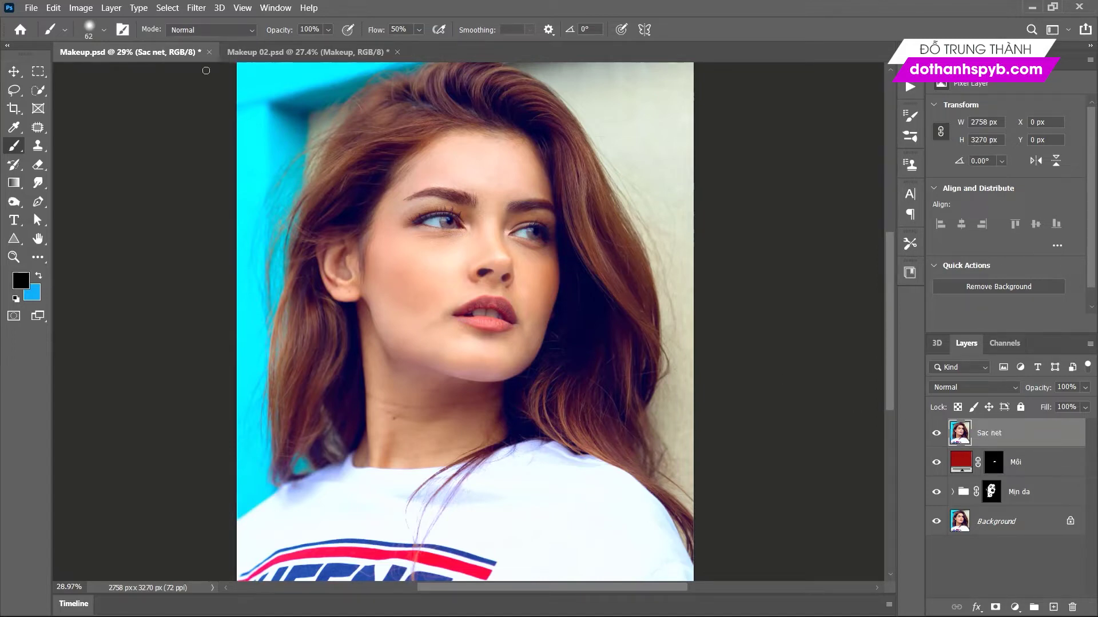
click(195, 9)
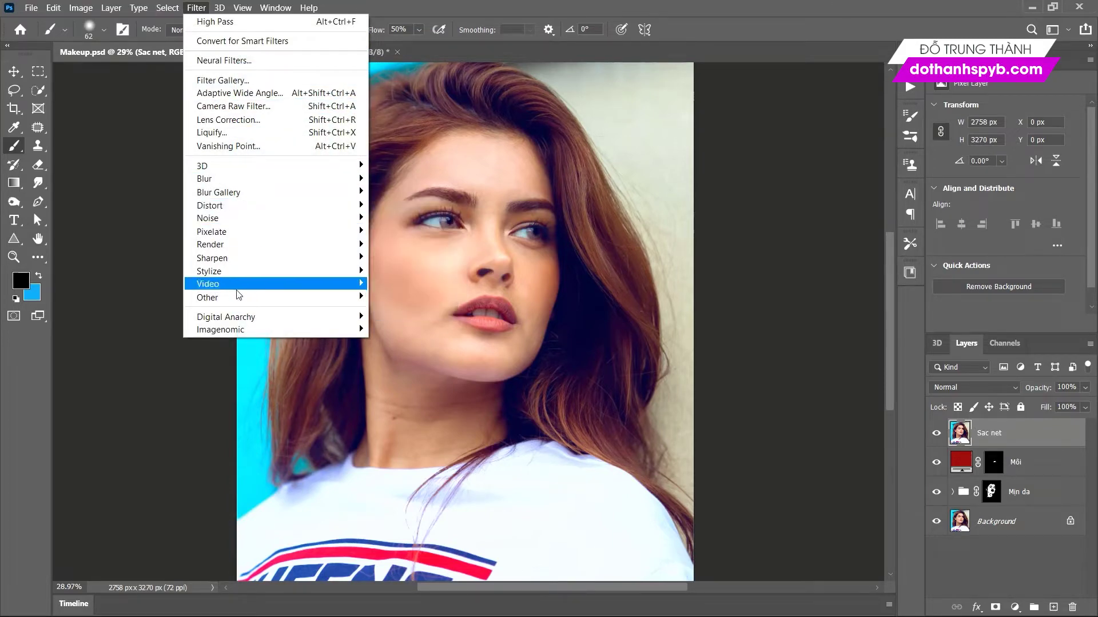
mouse_move(207, 297)
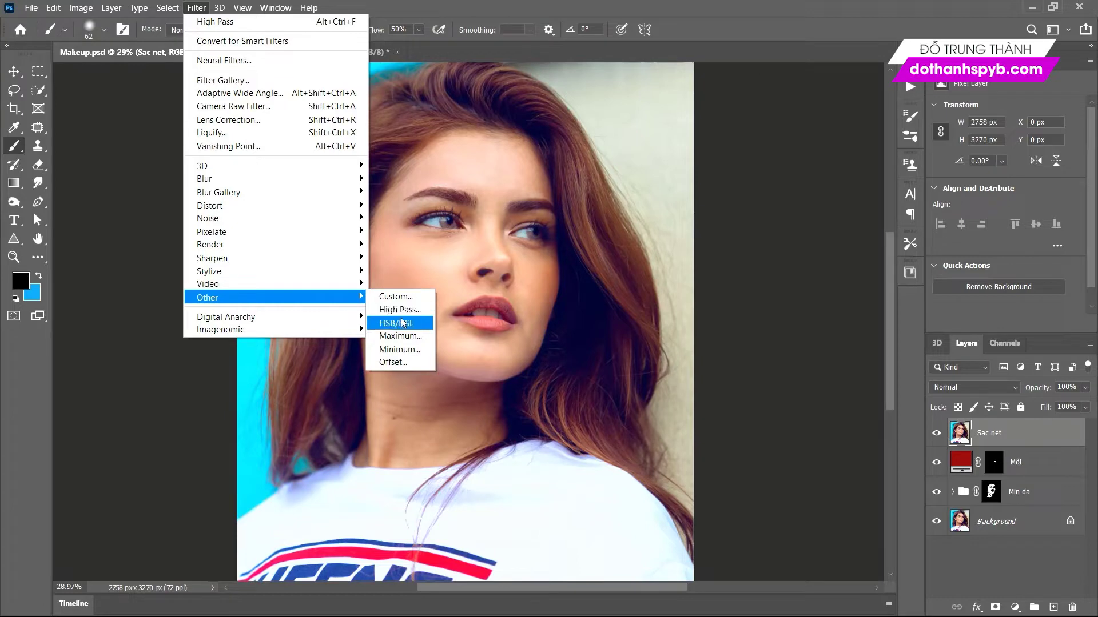
Run Filter > Other > High Pass on Sac net with Radius 3.0 pixels.
click(404, 312)
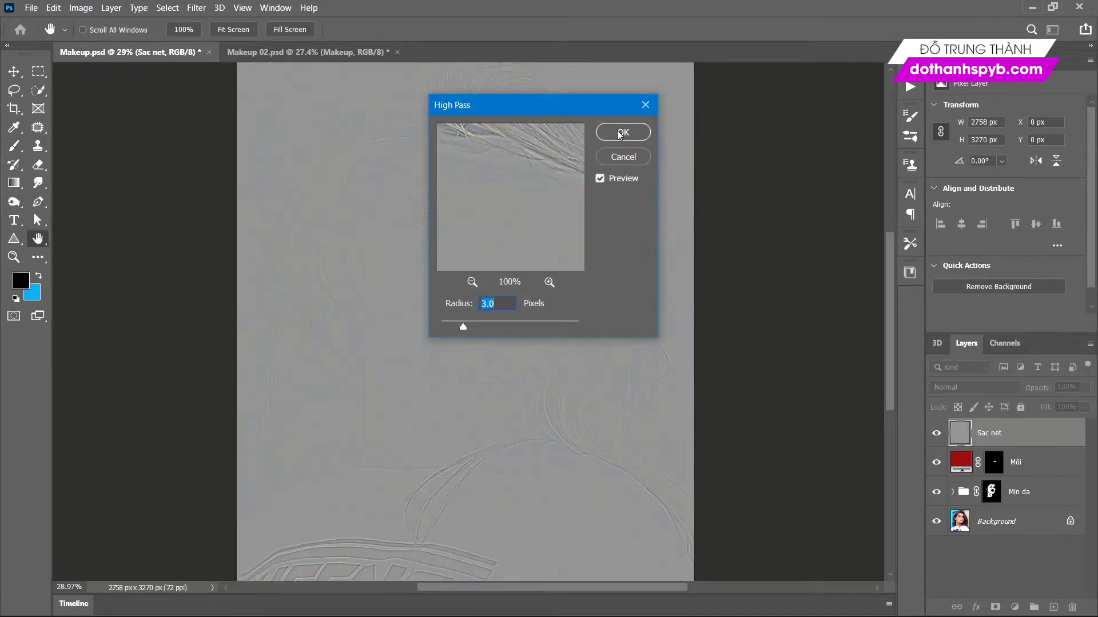
drag(568, 109, 794, 184)
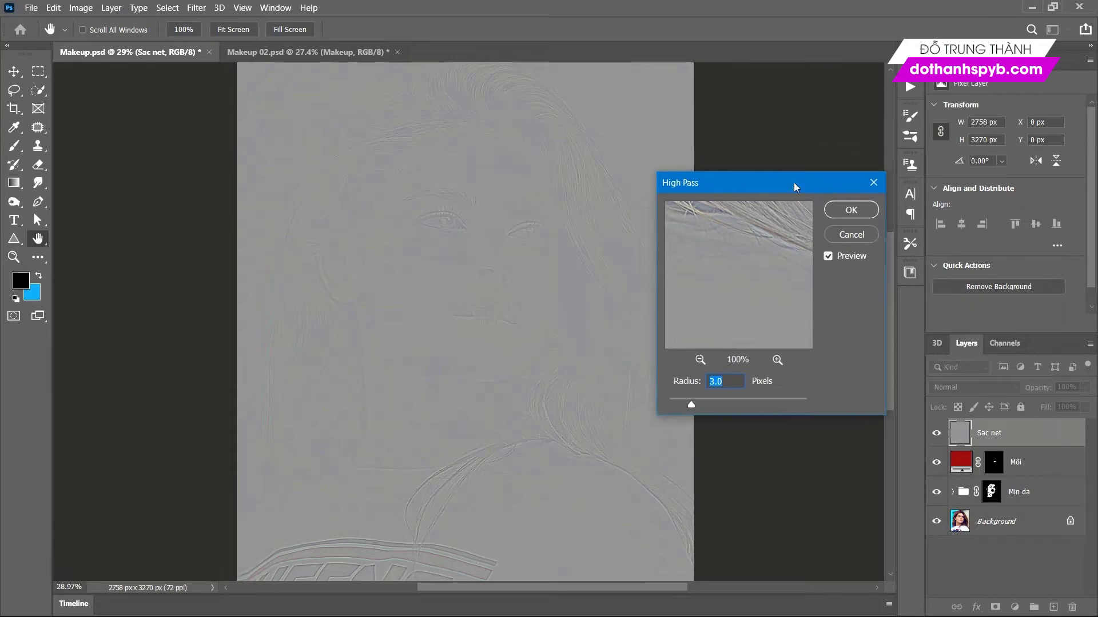
click(850, 209)
key(b)
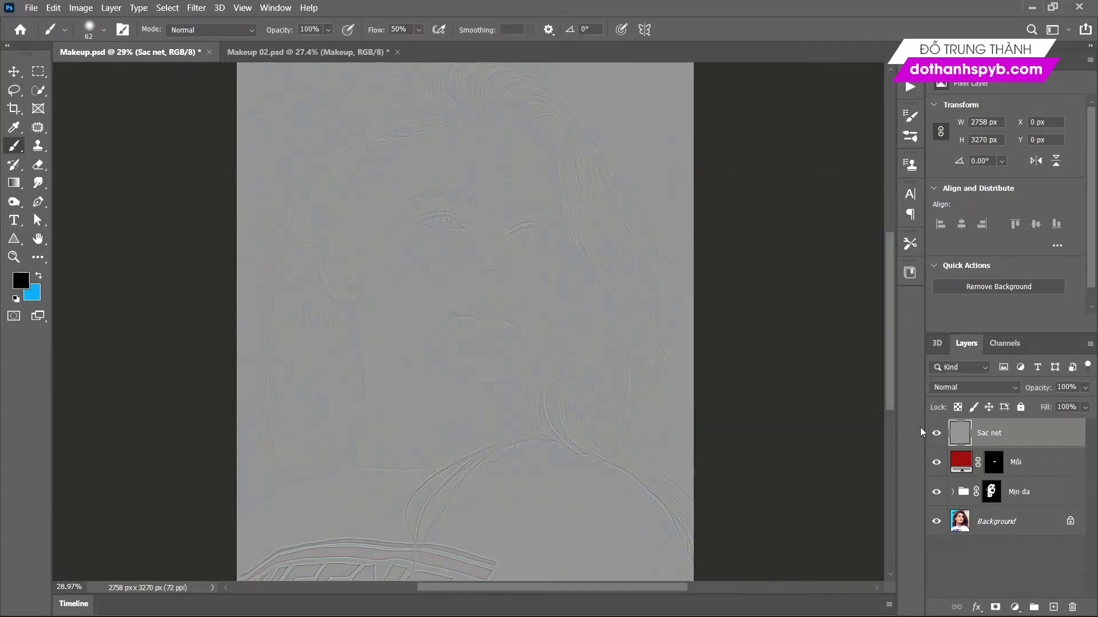
click(992, 389)
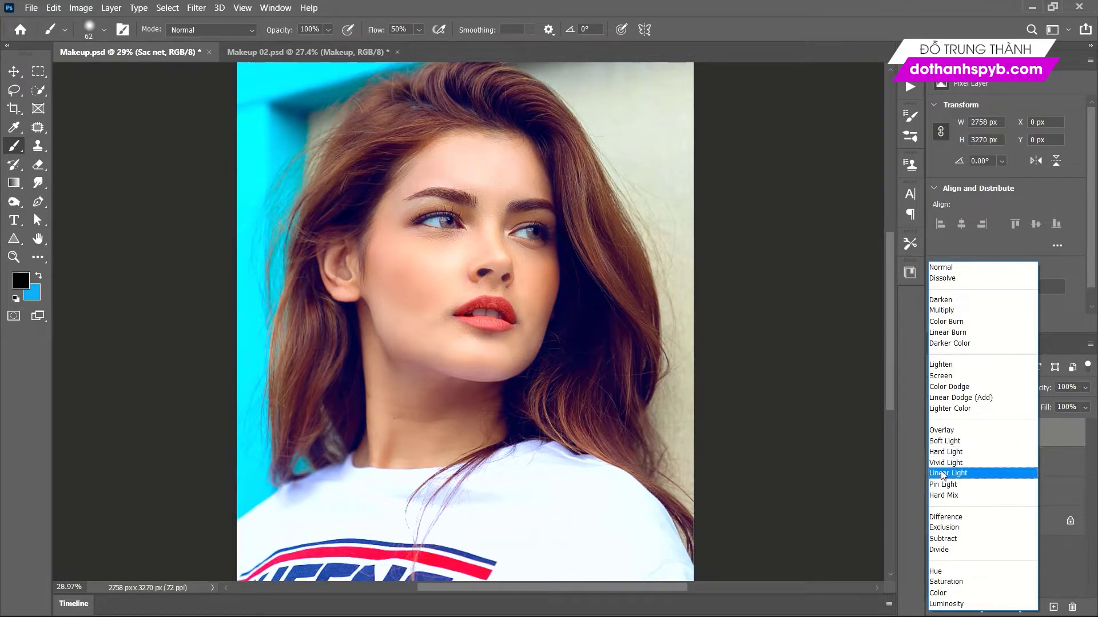
Set Sac net's blend mode to Linear Light and zoom in to check the sharpening.
click(942, 475)
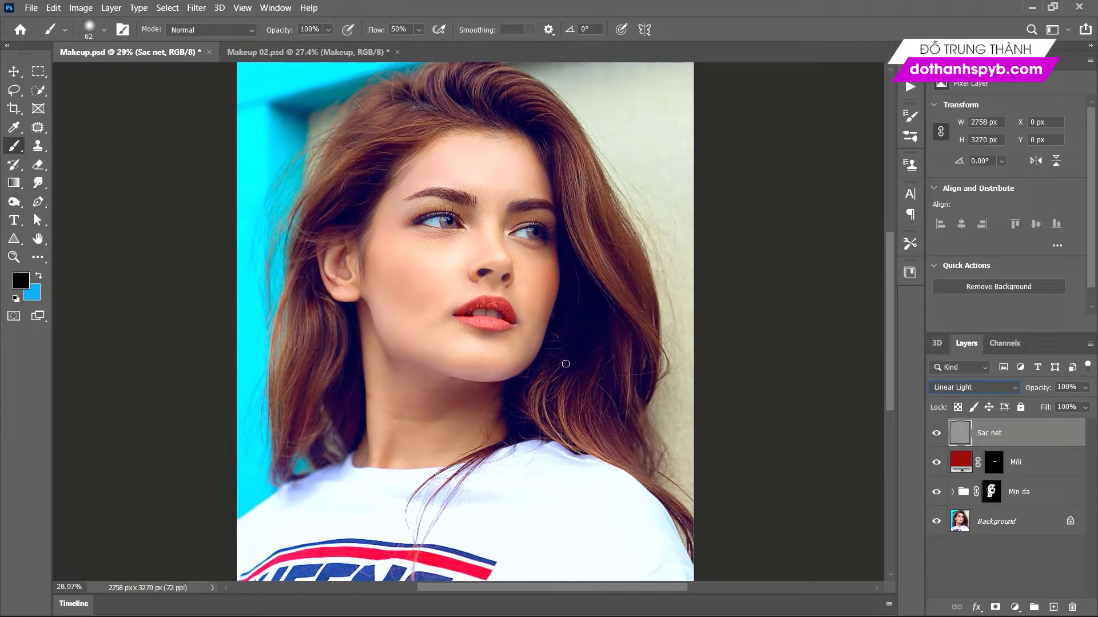
alt+click(466, 230)
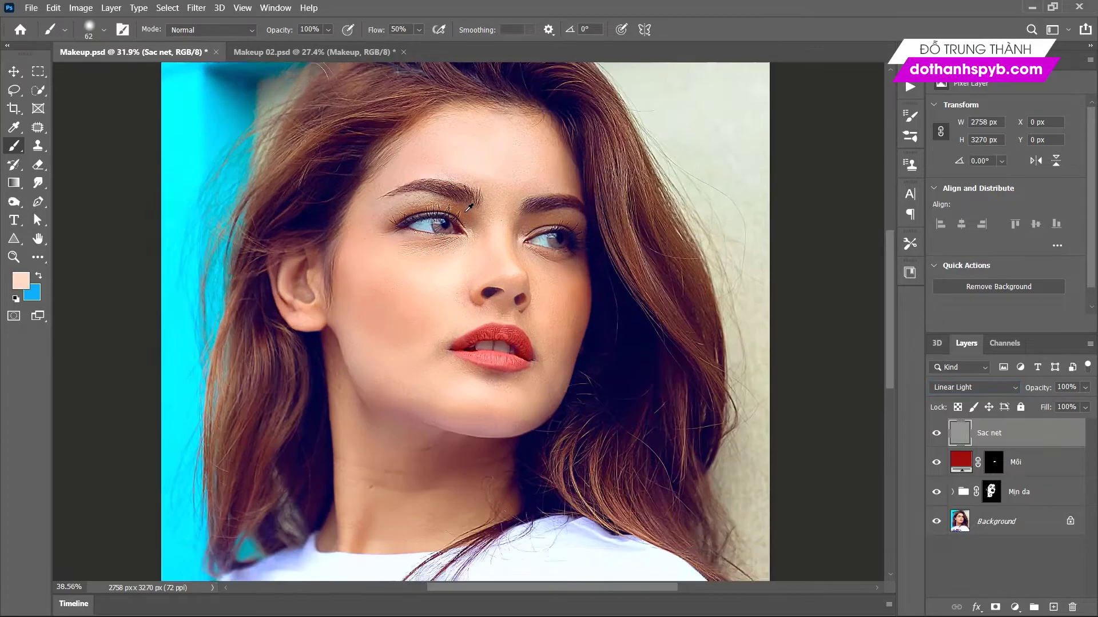
alt+scroll(469, 228, up, 3)
alt+scroll(474, 227, up, 2)
alt+scroll(560, 343, up, 1)
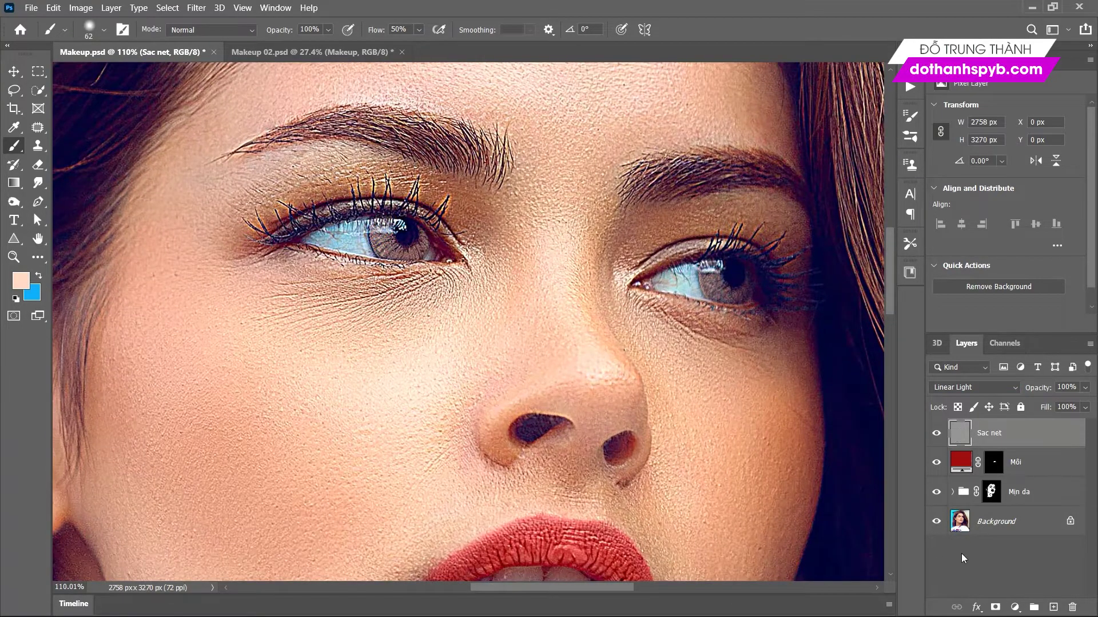
scroll(443, 359, down, 2)
scroll(452, 364, down, 2)
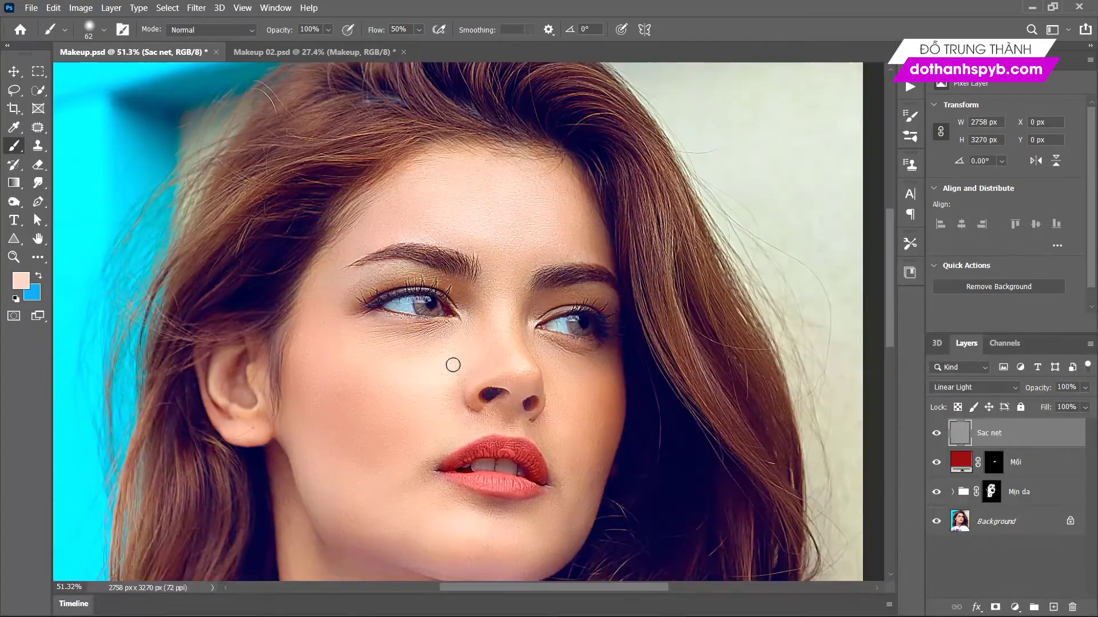
alt+scroll(453, 365, down, 2)
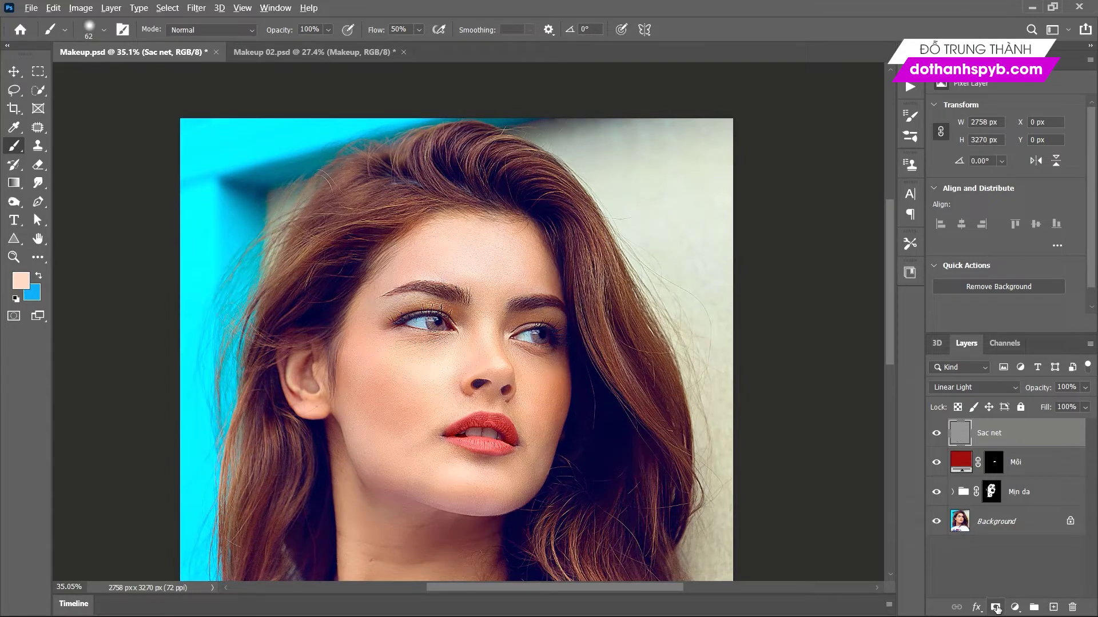
Add a black mask to Sac net and paint sharpening back onto both eyes' lashes.
alt+click(995, 608)
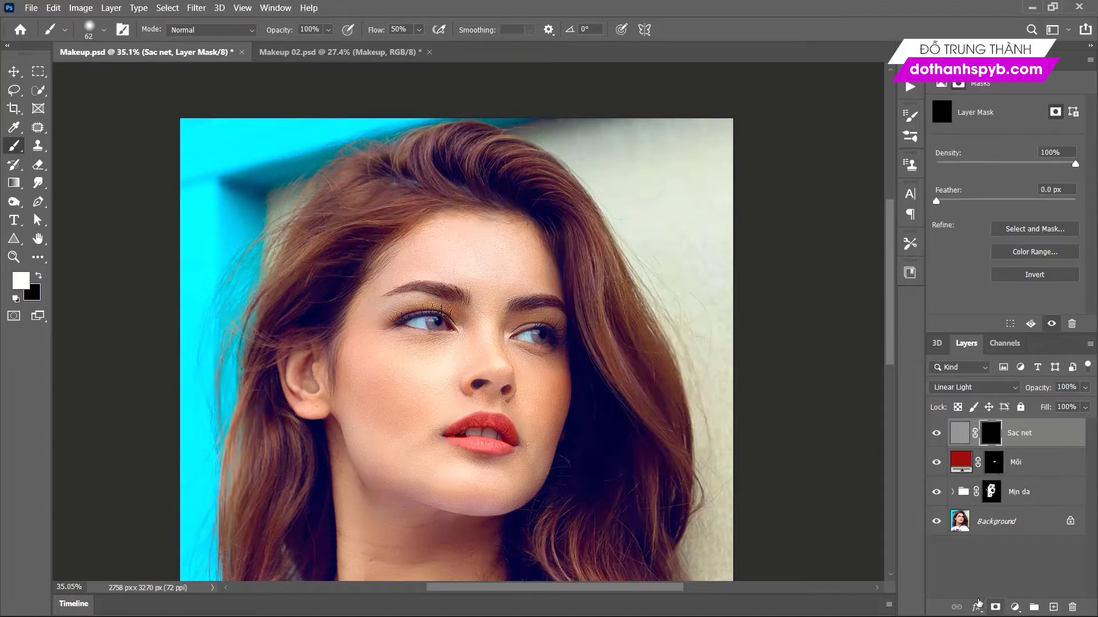
scroll(417, 312, up, 6)
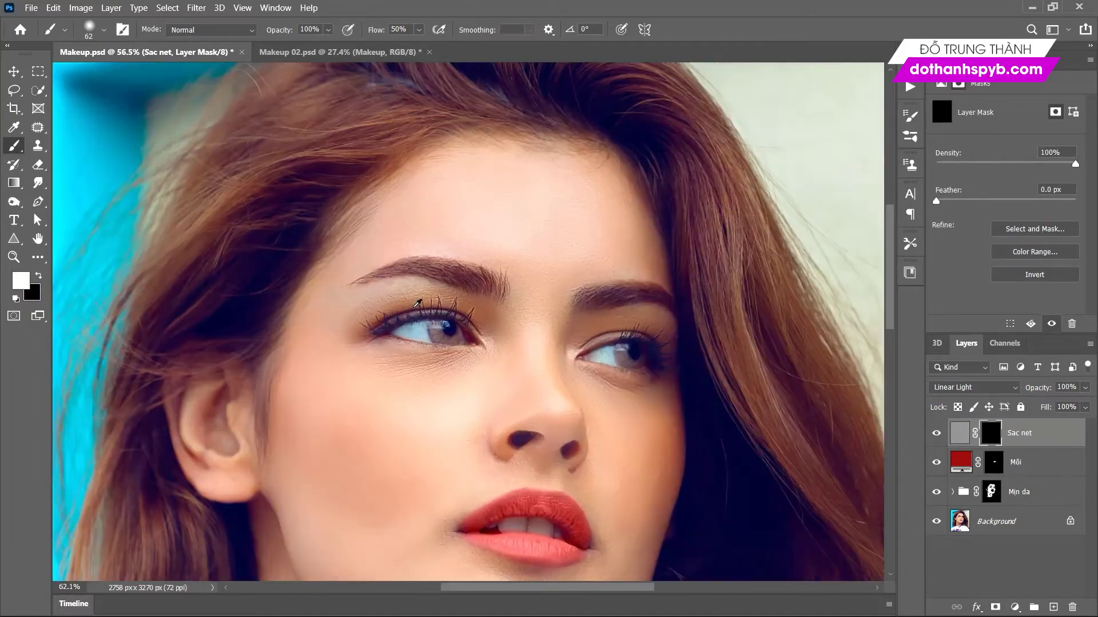
scroll(417, 312, up, 3)
scroll(417, 312, up, 3)
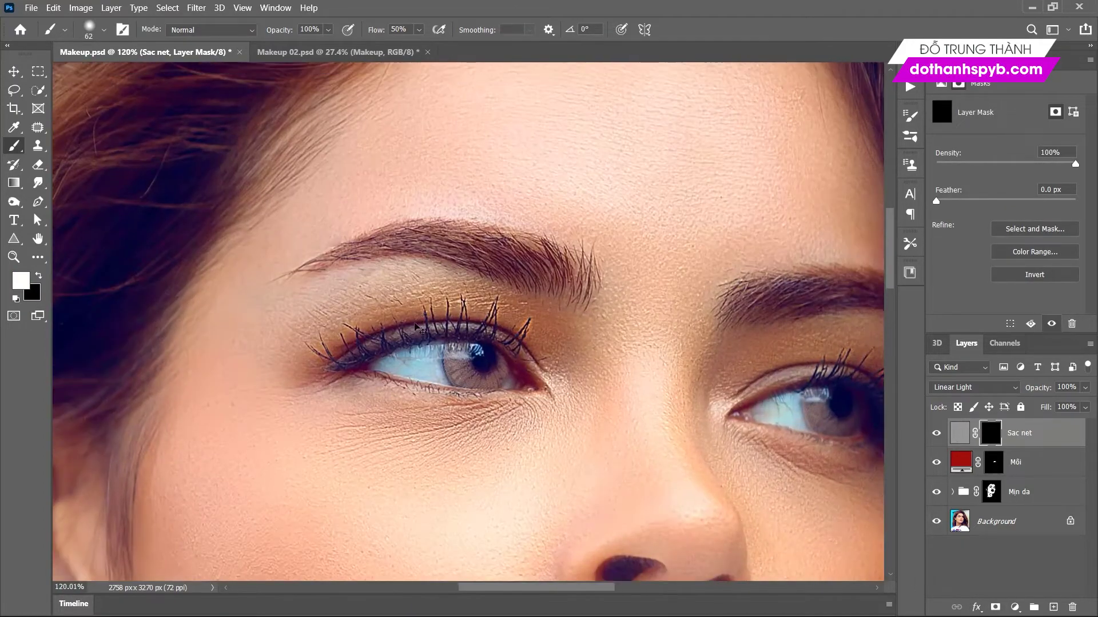
scroll(326, 313, up, 1)
mouse_move(251, 359)
mouse_down()
mouse_move(306, 350)
mouse_move(456, 377)
mouse_move(403, 370)
mouse_move(424, 367)
mouse_up()
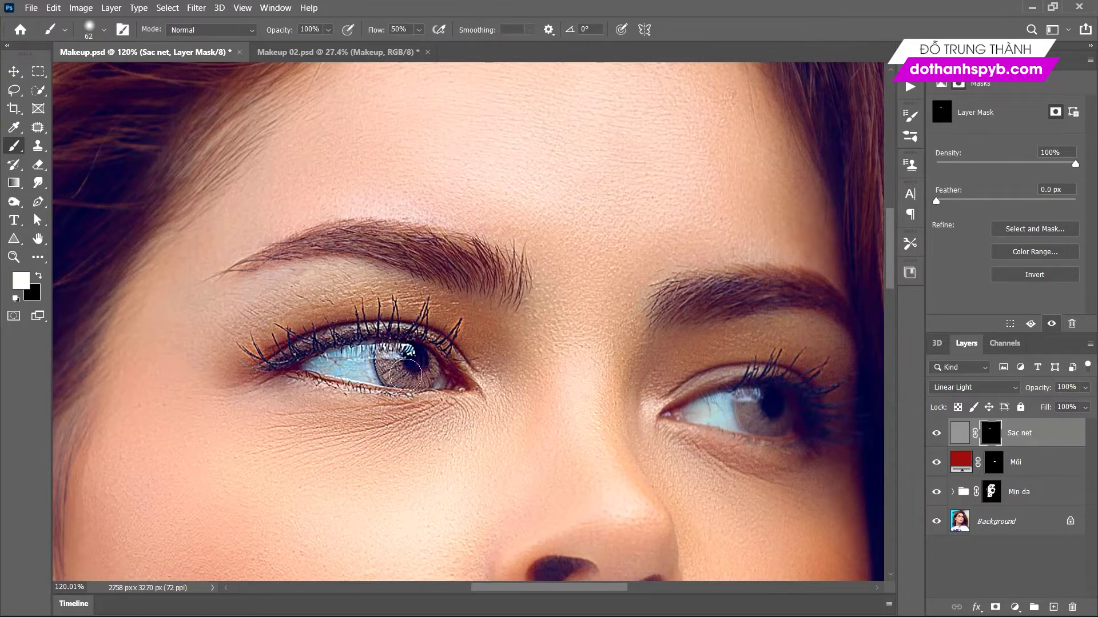
mouse_move(693, 412)
mouse_down()
mouse_move(683, 400)
mouse_move(772, 370)
mouse_move(821, 380)
mouse_move(825, 421)
mouse_move(791, 400)
mouse_move(783, 431)
mouse_move(692, 415)
mouse_move(792, 410)
mouse_move(738, 415)
mouse_move(726, 394)
mouse_up()
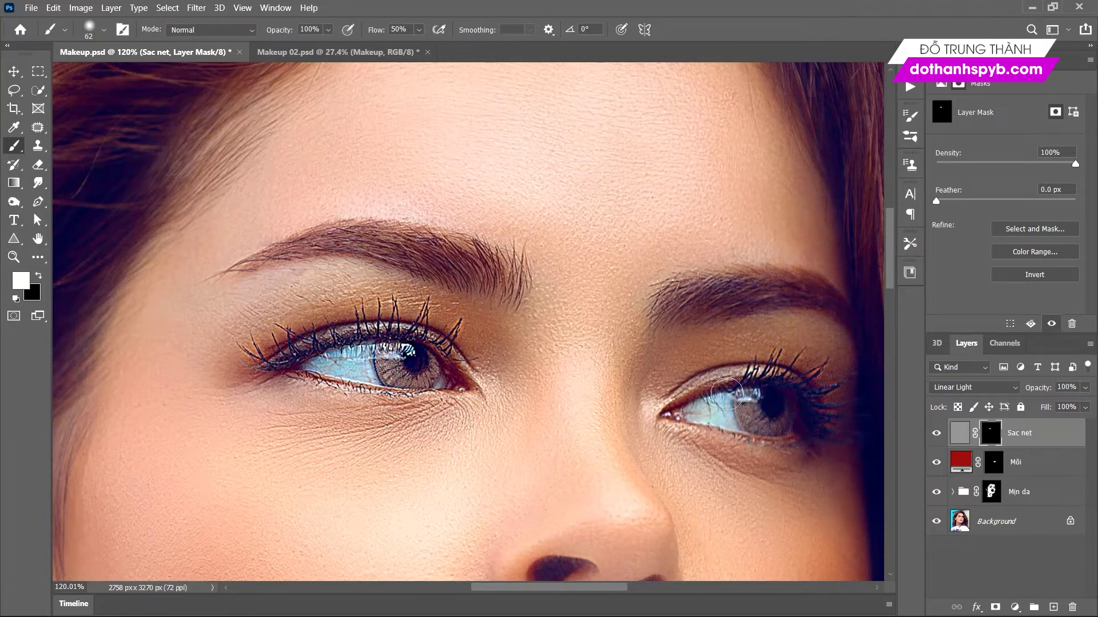
Paint sharpening over both eyebrows on the Sac net mask, then zoom out to review.
mouse_move(663, 313)
mouse_down()
mouse_move(735, 290)
mouse_move(816, 289)
mouse_move(786, 281)
mouse_up()
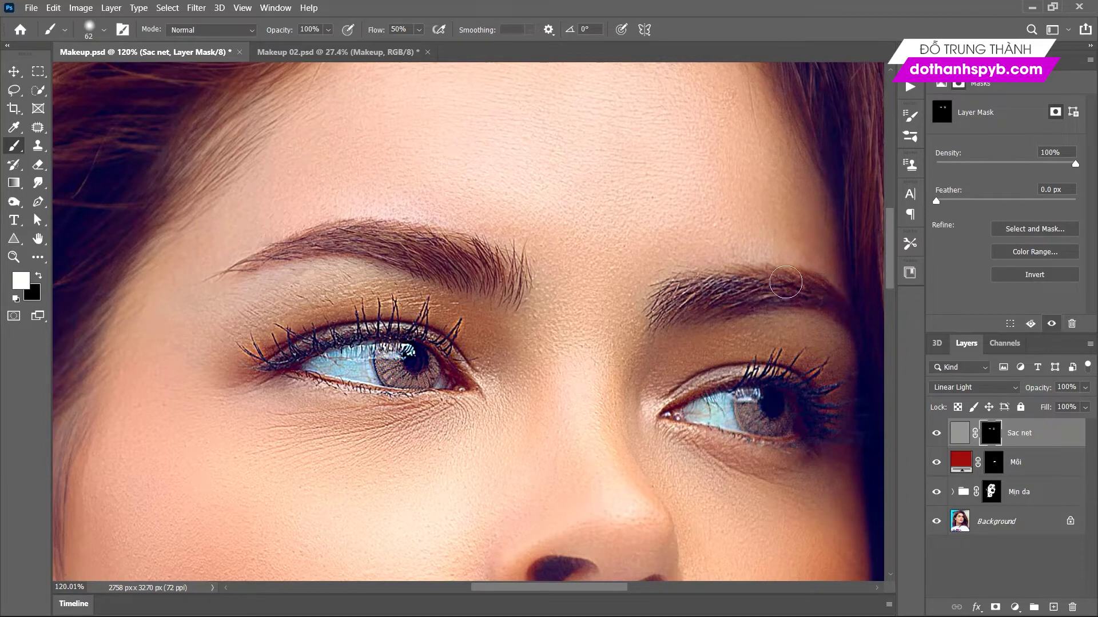
mouse_move(544, 299)
mouse_down()
mouse_move(515, 289)
mouse_move(480, 252)
mouse_move(474, 282)
mouse_move(355, 240)
mouse_move(240, 266)
mouse_up()
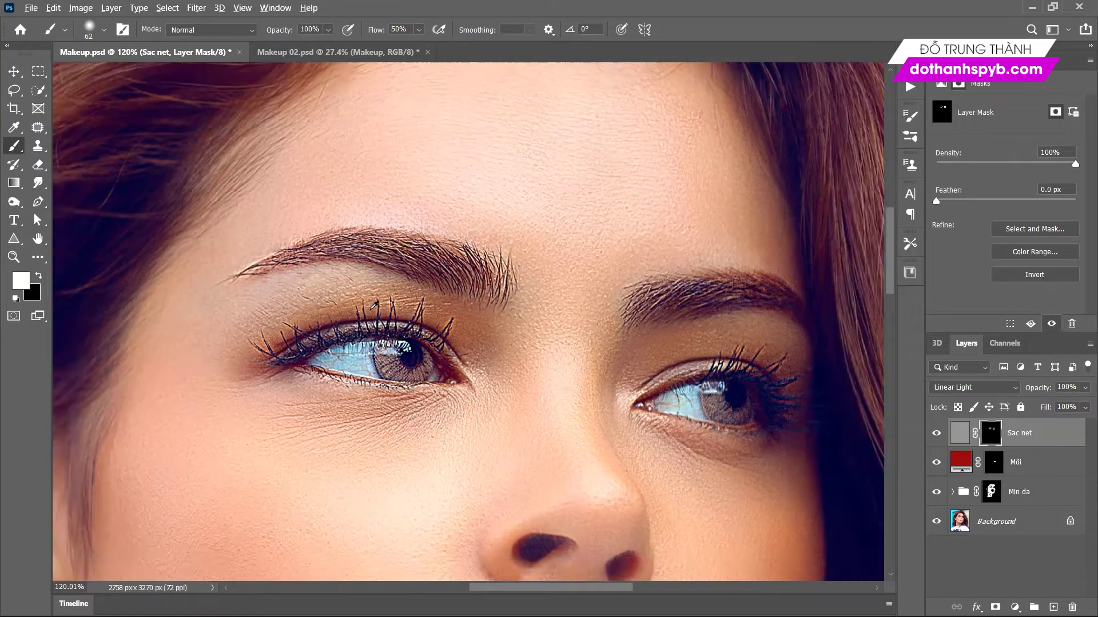
scroll(374, 305, down, 5)
scroll(377, 315, down, 2)
scroll(383, 326, down, 2)
scroll(392, 343, down, 2)
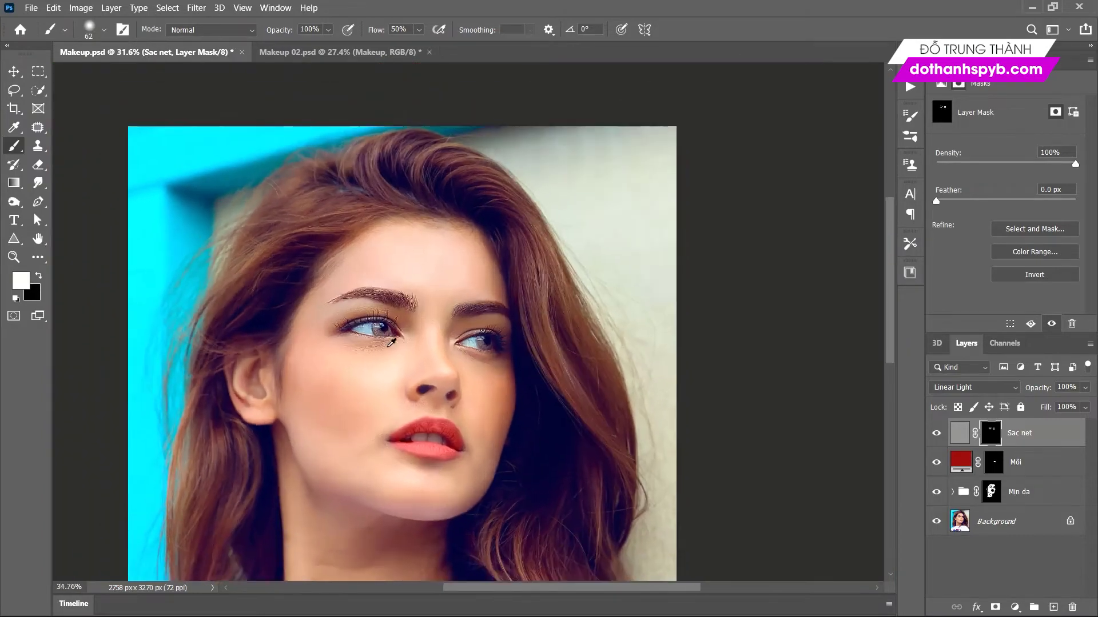
scroll(393, 344, up, 2)
scroll(397, 352, up, 1)
scroll(403, 357, up, 2)
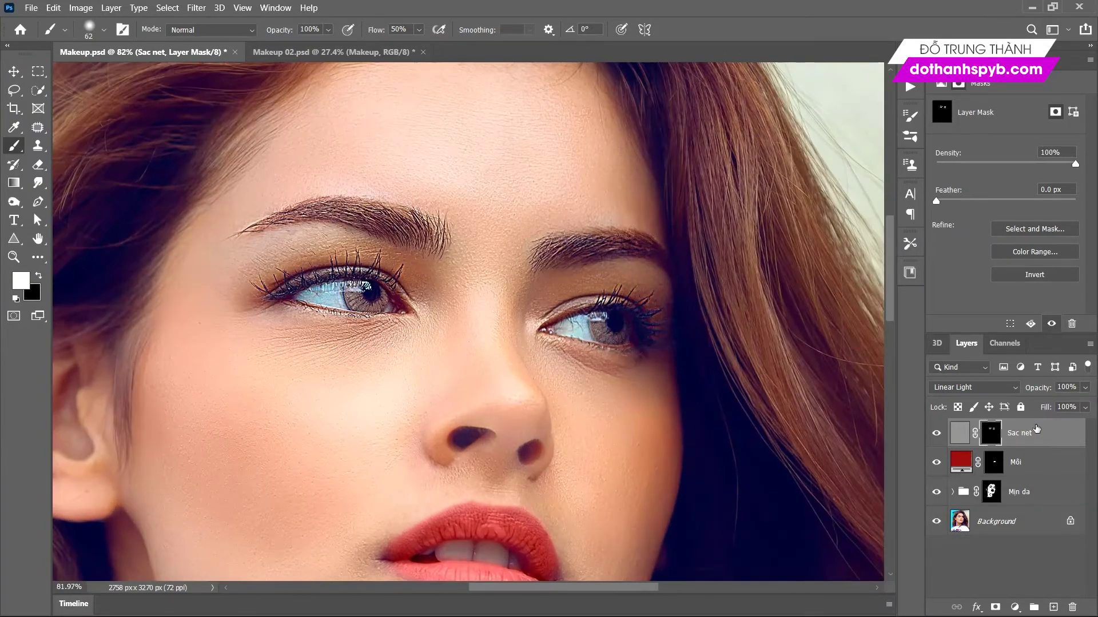
click(968, 389)
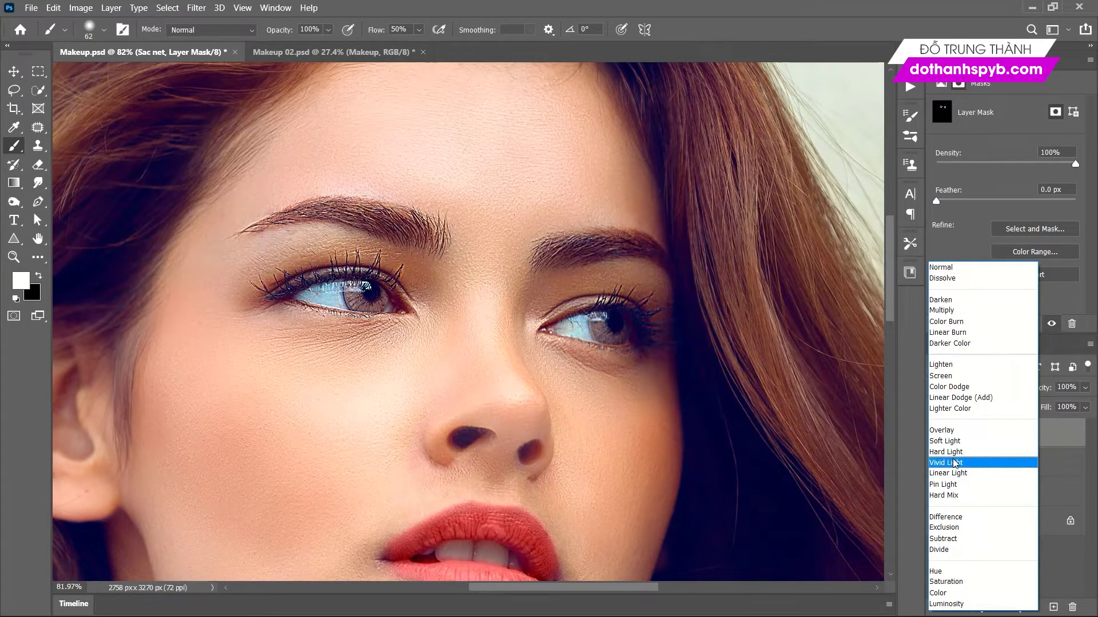
Switch the Sac net blend mode from Linear Light to Vivid Light.
click(954, 463)
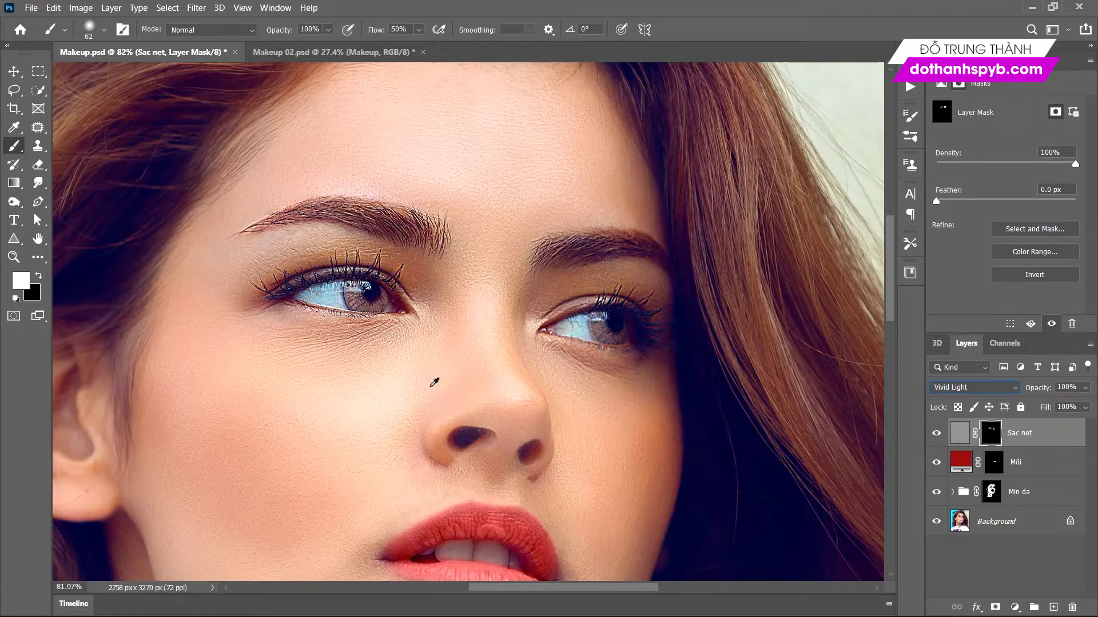
Zoom into the mouth and paint white on the Sac net mask along the upper lip.
scroll(441, 380, down, 2)
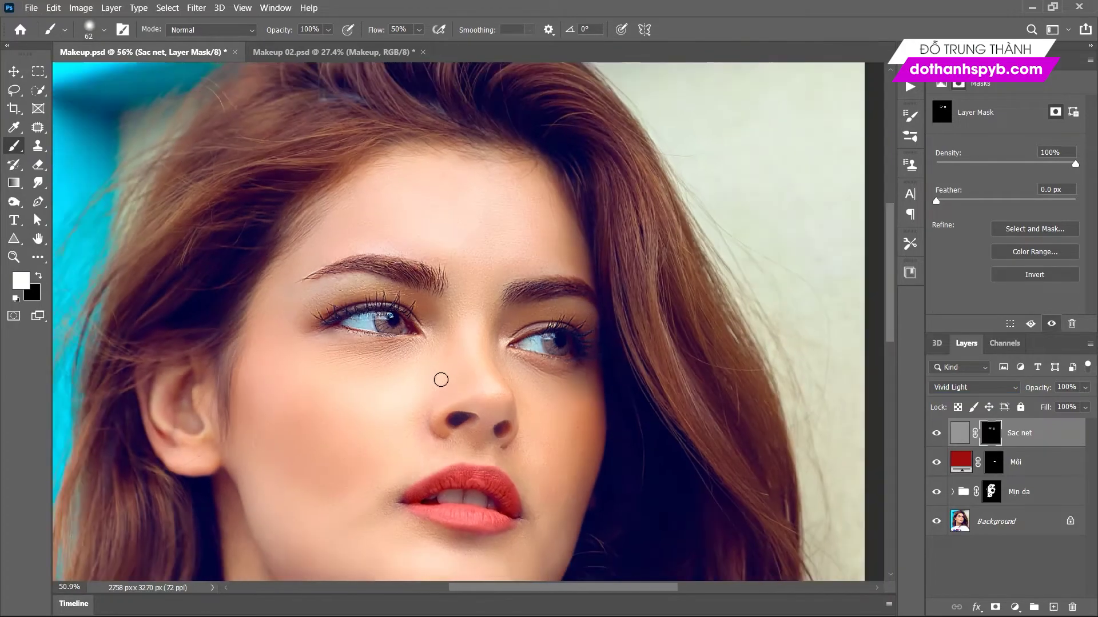
scroll(442, 378, down, 1)
scroll(449, 388, up, 1)
scroll(445, 473, up, 1)
scroll(446, 472, up, 1)
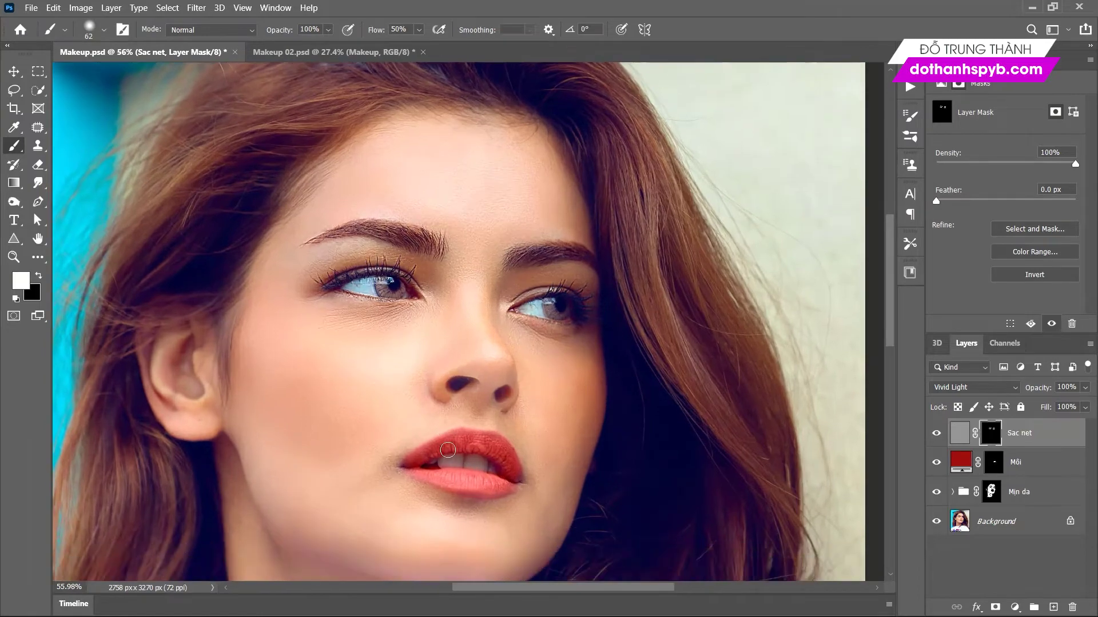
scroll(445, 472, up, 1)
scroll(447, 463, up, 2)
scroll(451, 446, up, 2)
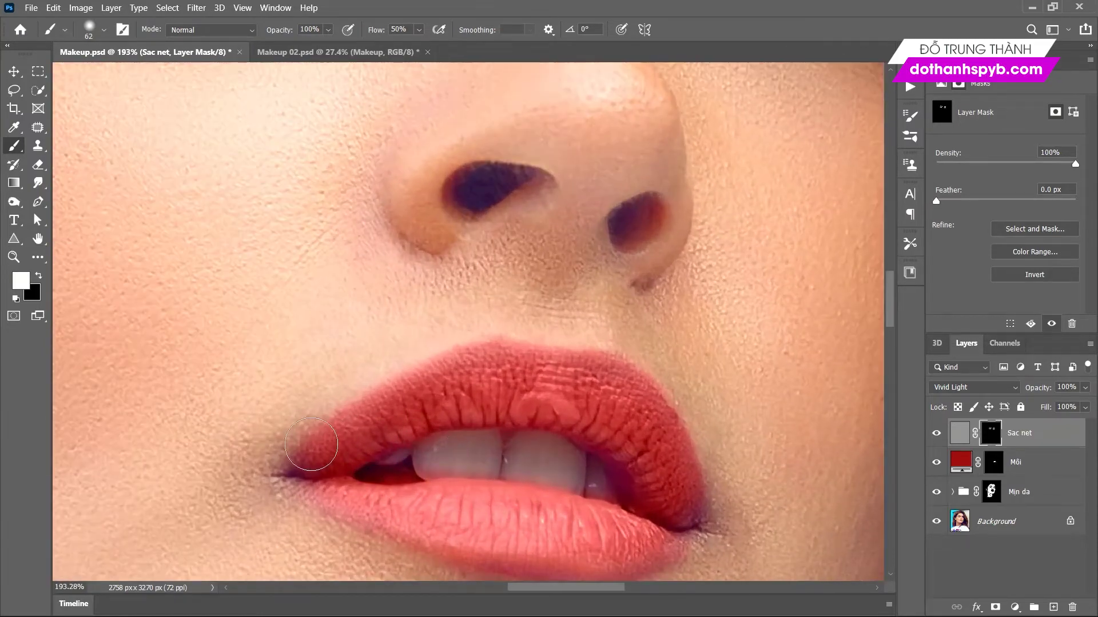
drag(422, 364, 685, 423)
Zoom around the face to review the sharpened lips and nostrils.
scroll(690, 515, down, 3)
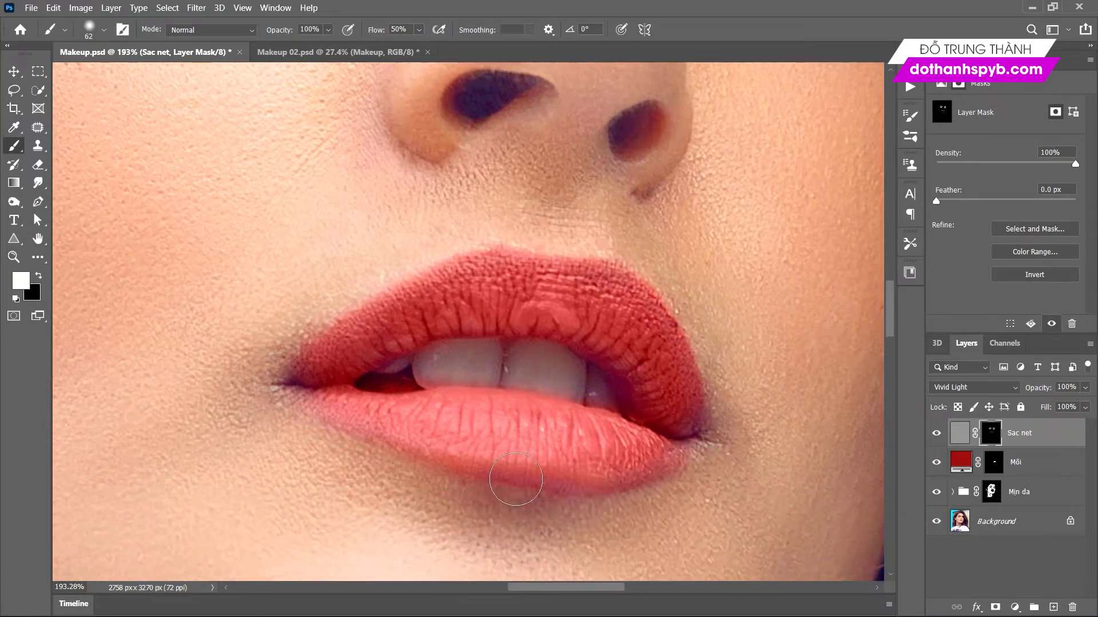
scroll(330, 405, down, 3)
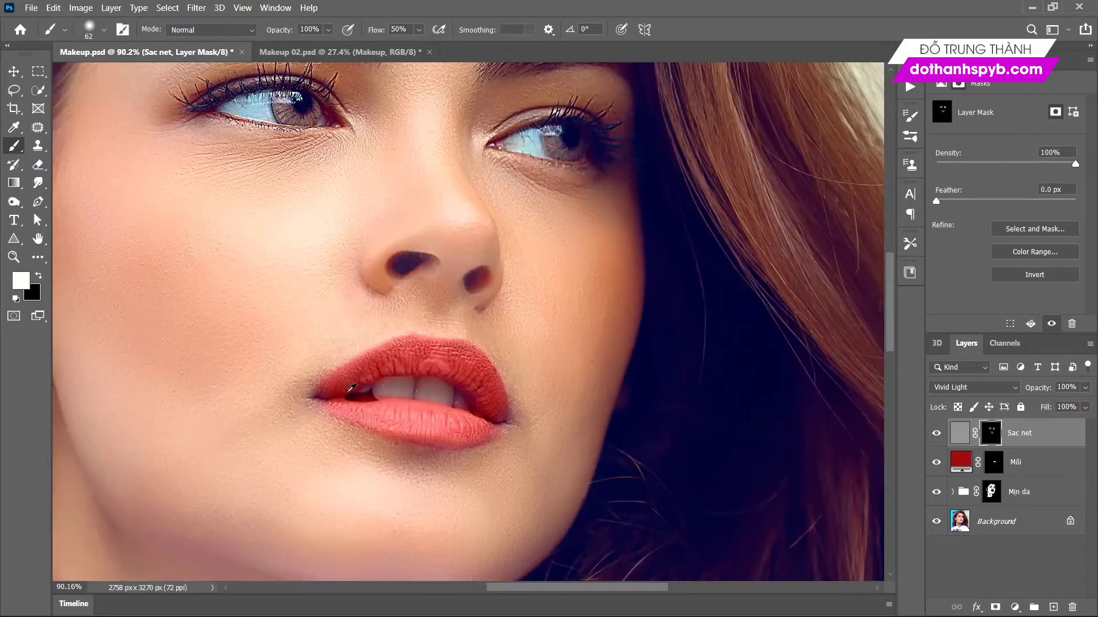
scroll(331, 343, down, 2)
scroll(331, 322, down, 2)
scroll(323, 291, up, 2)
scroll(330, 281, up, 1)
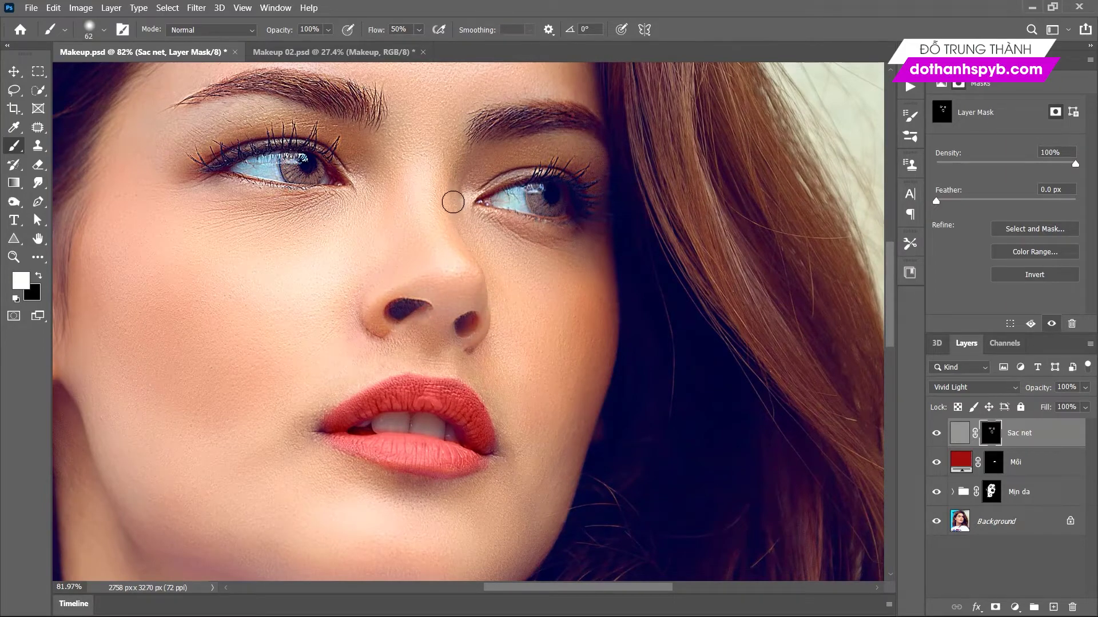
scroll(456, 380, down, 3)
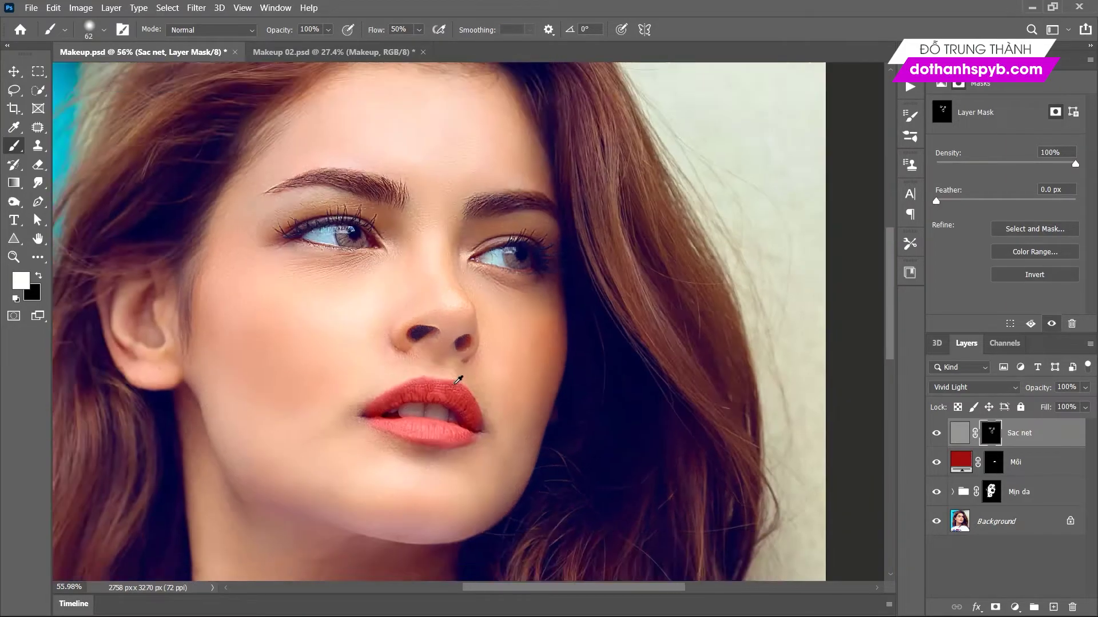
scroll(455, 382, down, 2)
scroll(371, 331, up, 2)
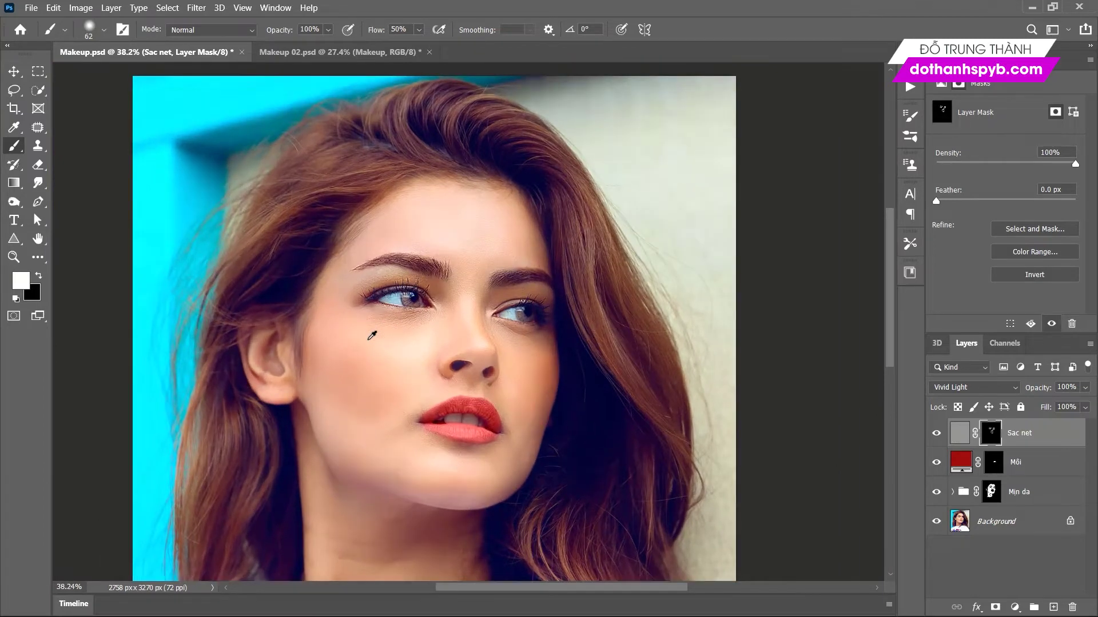
scroll(372, 336, down, 2)
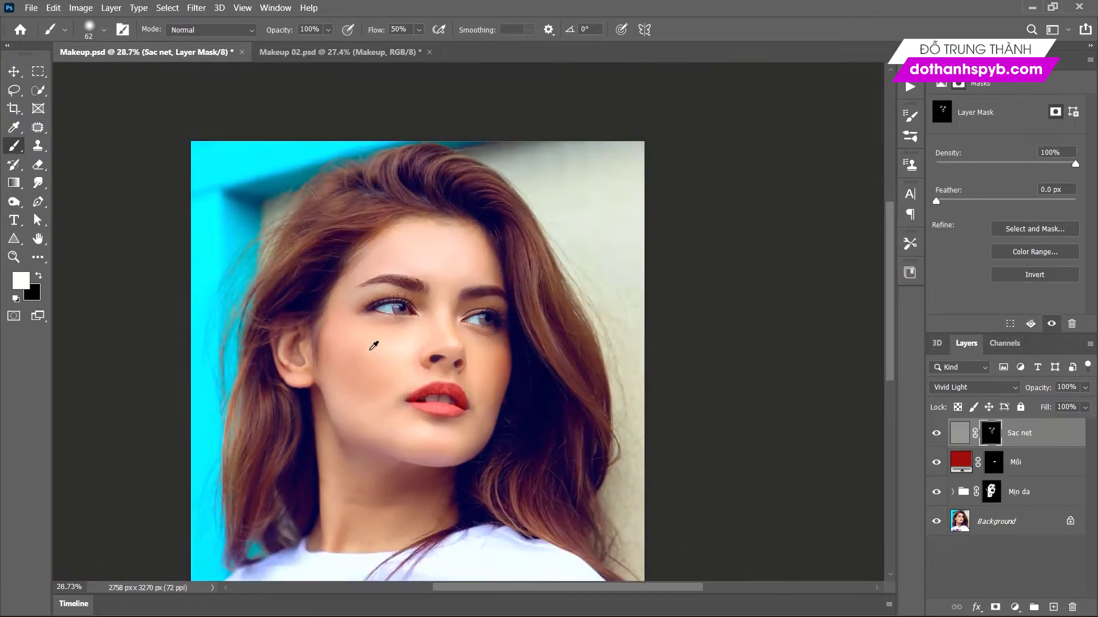
scroll(350, 217, up, 1)
Enlarge the brush to 165 px and paint Sac net sharpening over the hair.
right_click(359, 226)
click(495, 260)
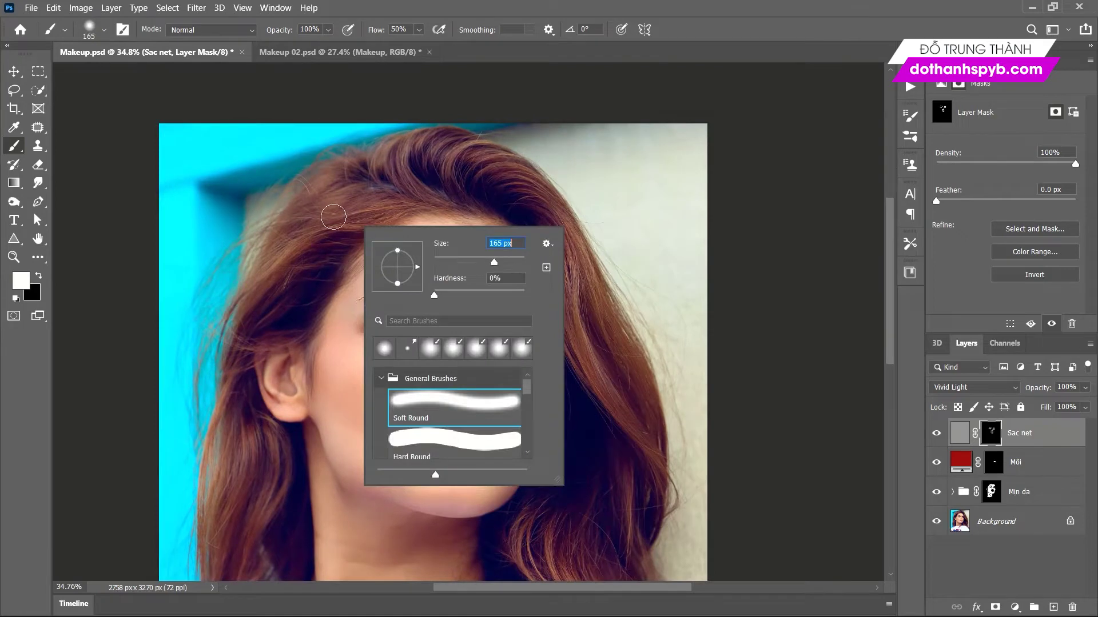
click(398, 207)
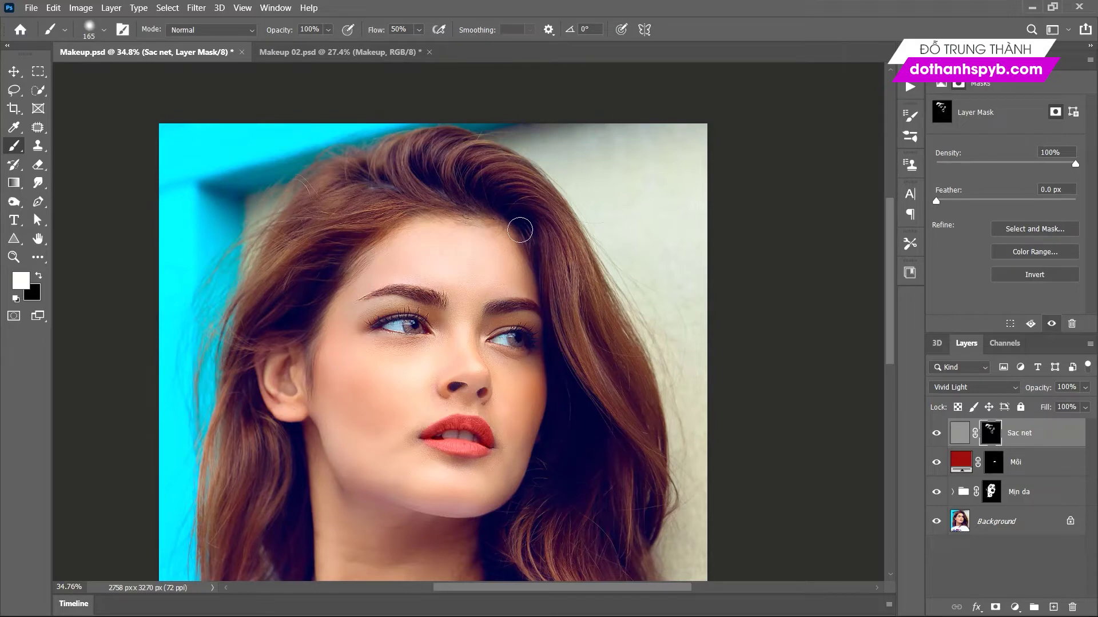
drag(614, 401, 596, 292)
scroll(566, 480, down, 2)
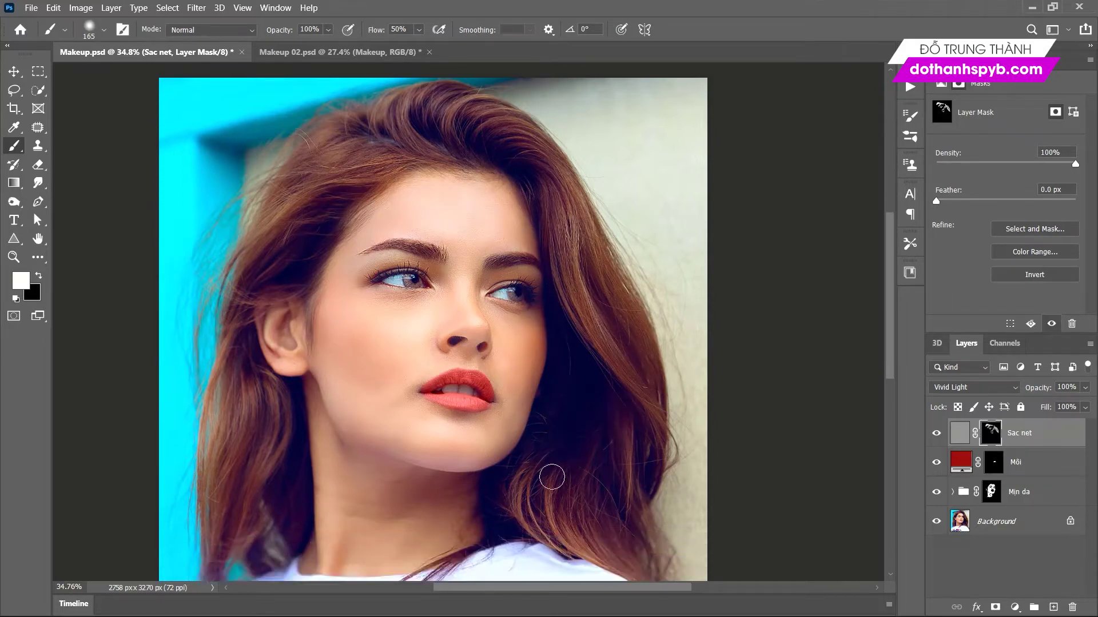
scroll(549, 474, down, 1)
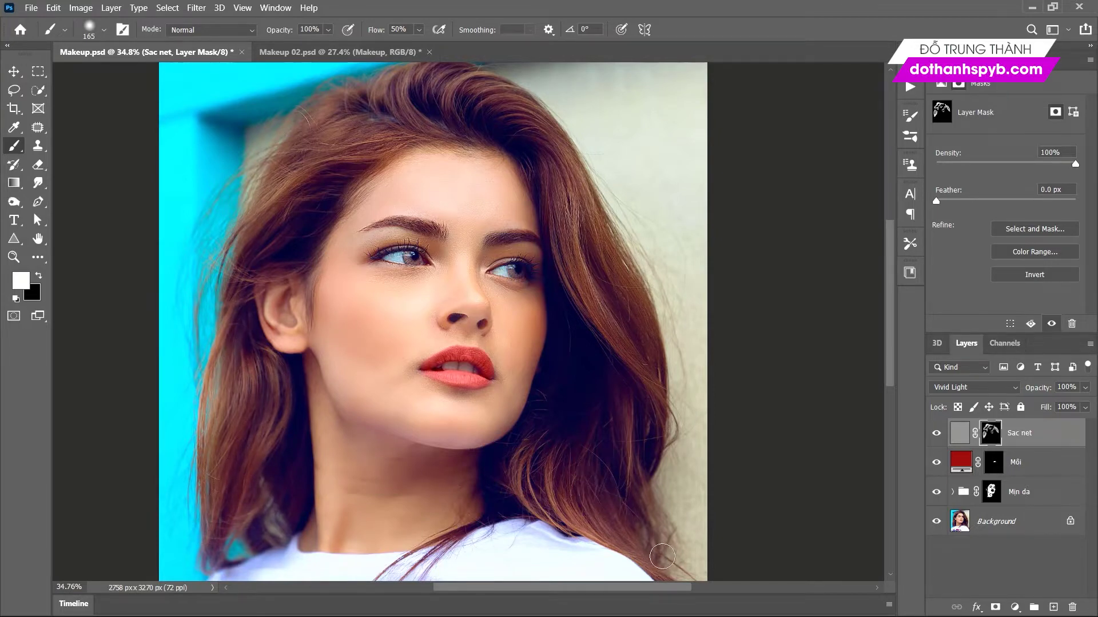
scroll(653, 548, down, 1)
scroll(653, 548, down, 3)
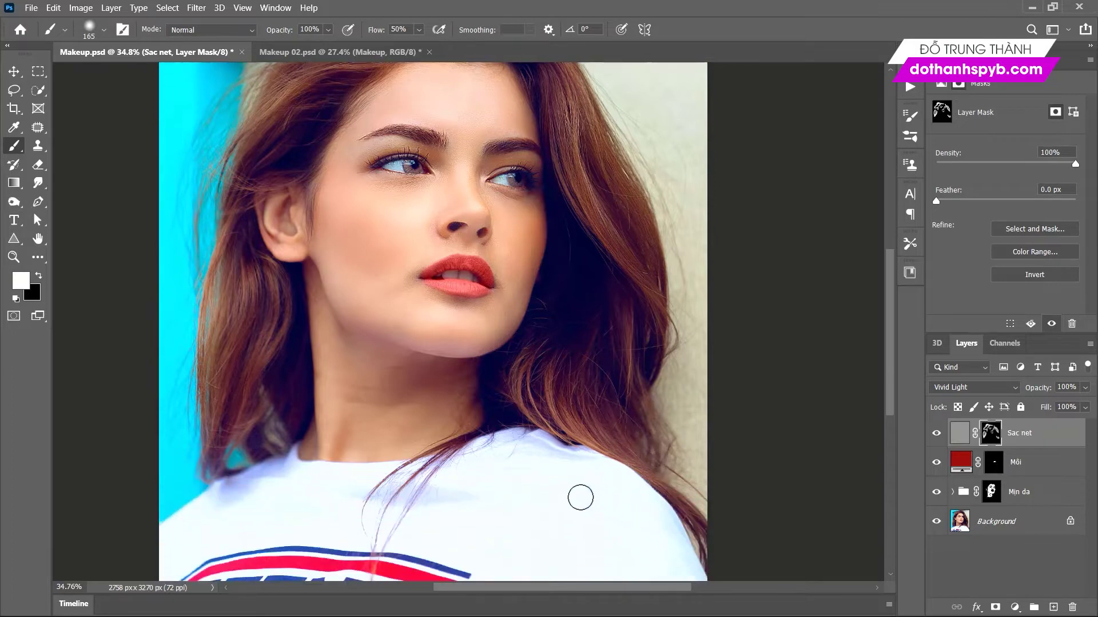
alt+scroll(500, 449, down, 2)
alt+scroll(448, 233, down, 1)
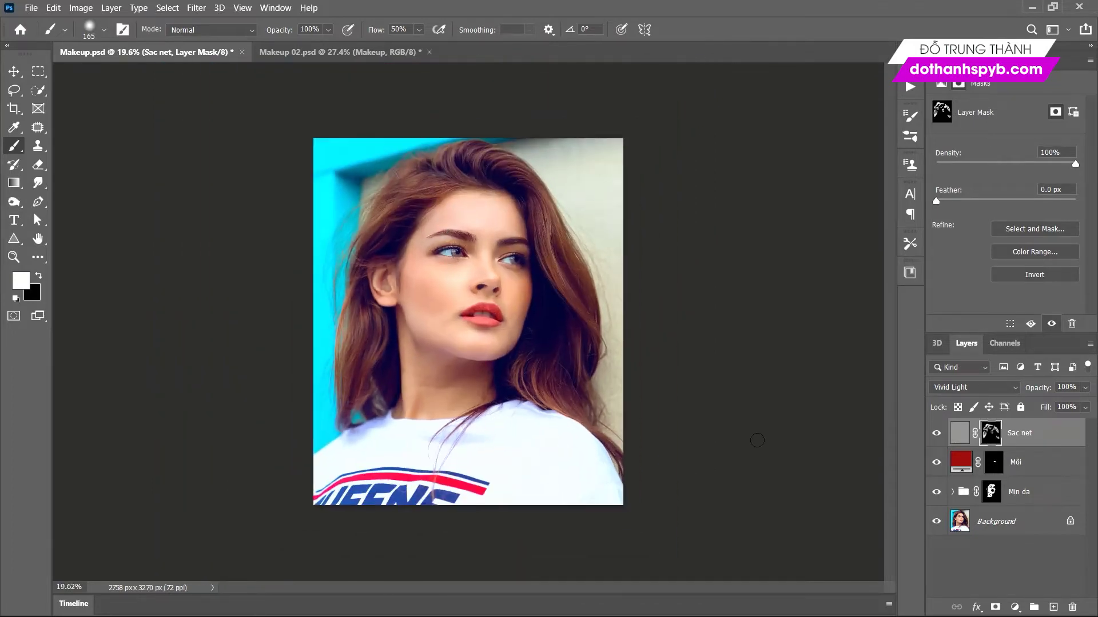
click(937, 434)
click(937, 434)
click(937, 434)
double_click(38, 238)
click(936, 435)
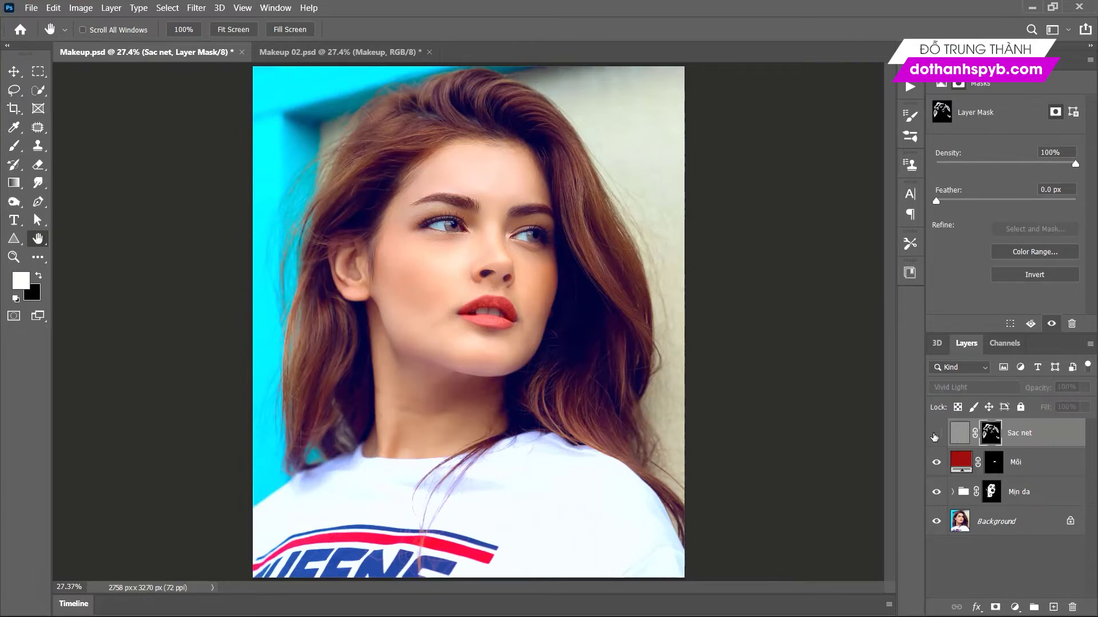
click(935, 437)
click(935, 437)
scroll(446, 214, up, 3)
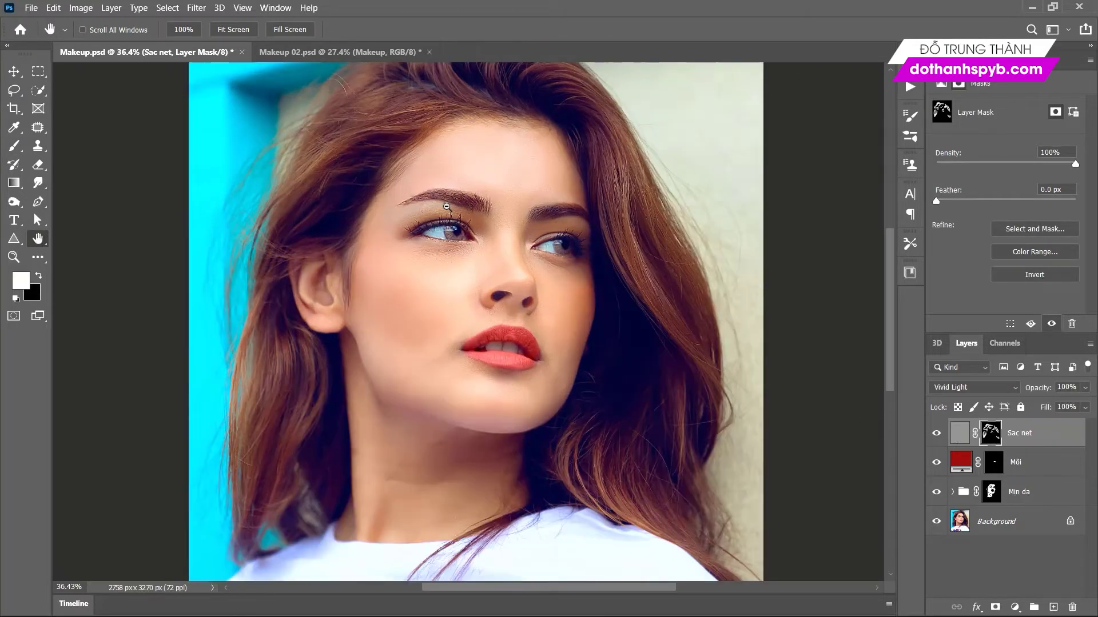
scroll(447, 214, up, 5)
scroll(447, 214, down, 3)
scroll(449, 240, down, 3)
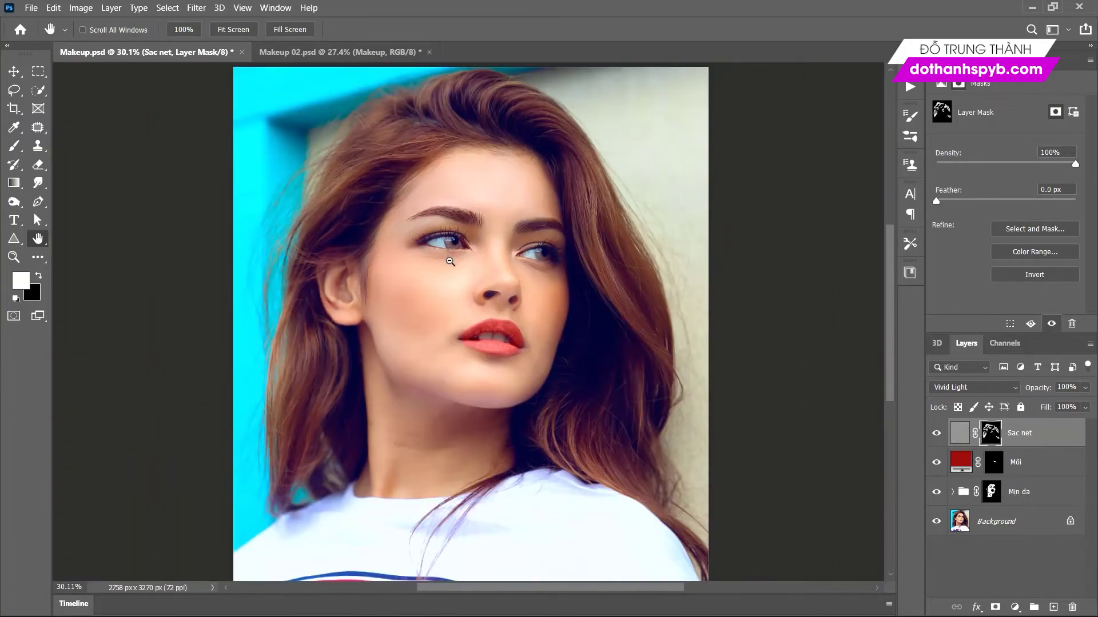
scroll(451, 275, down, 2)
scroll(453, 302, down, 1)
scroll(454, 301, up, 1)
scroll(454, 301, up, 1)
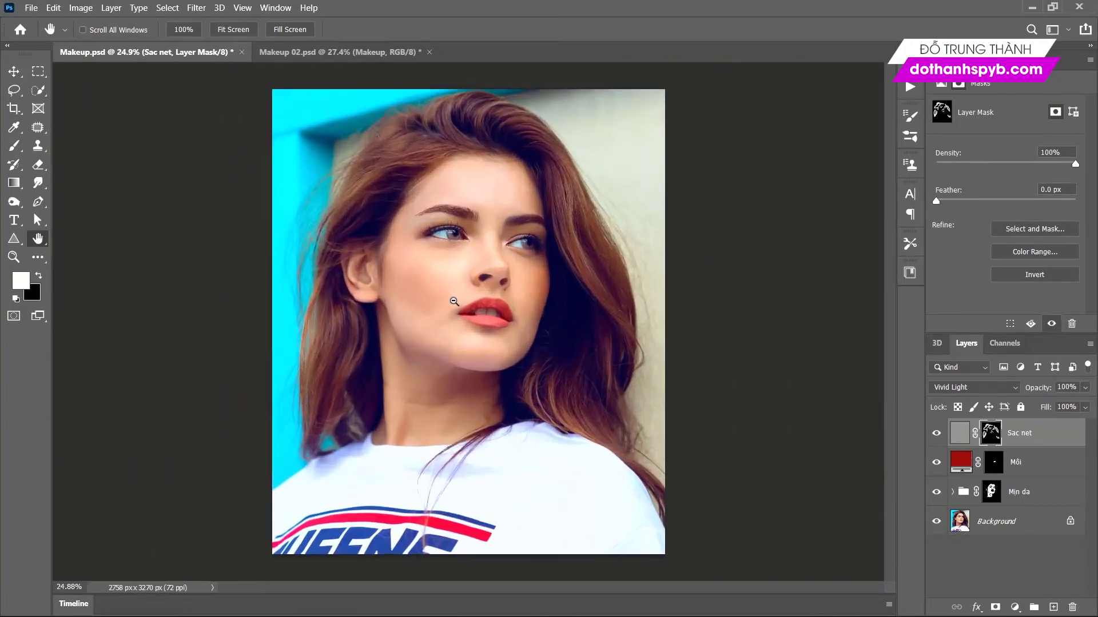
scroll(454, 301, down, 1)
scroll(454, 301, up, 1)
Add a Selective Color layer adjusting Reds: Cyan -20, Magenta +20, Yellow -20.
click(1014, 607)
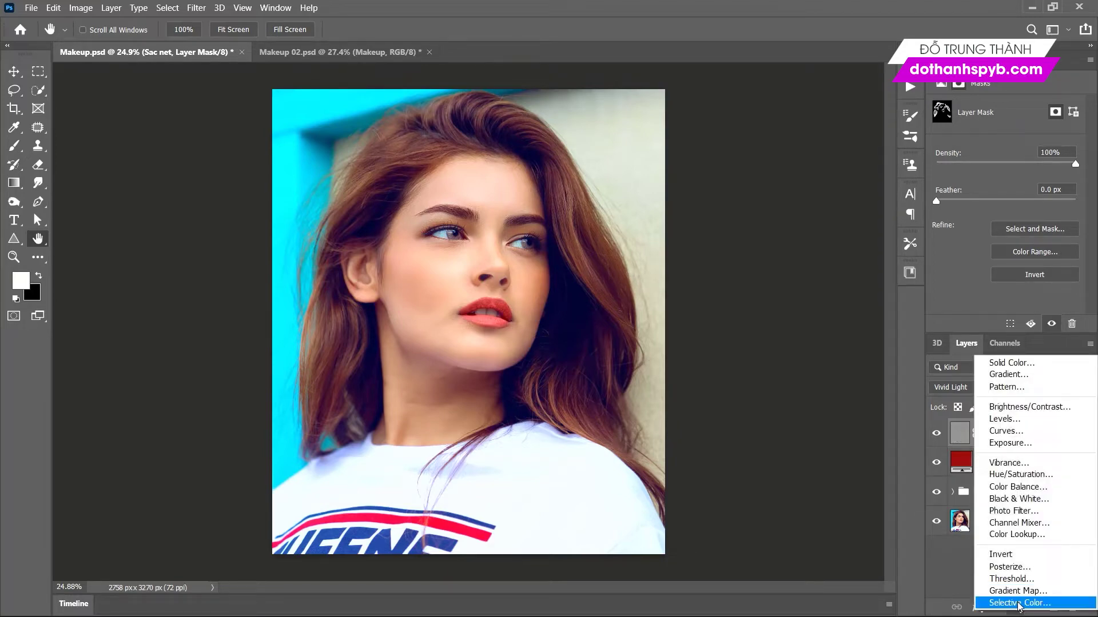
click(1019, 603)
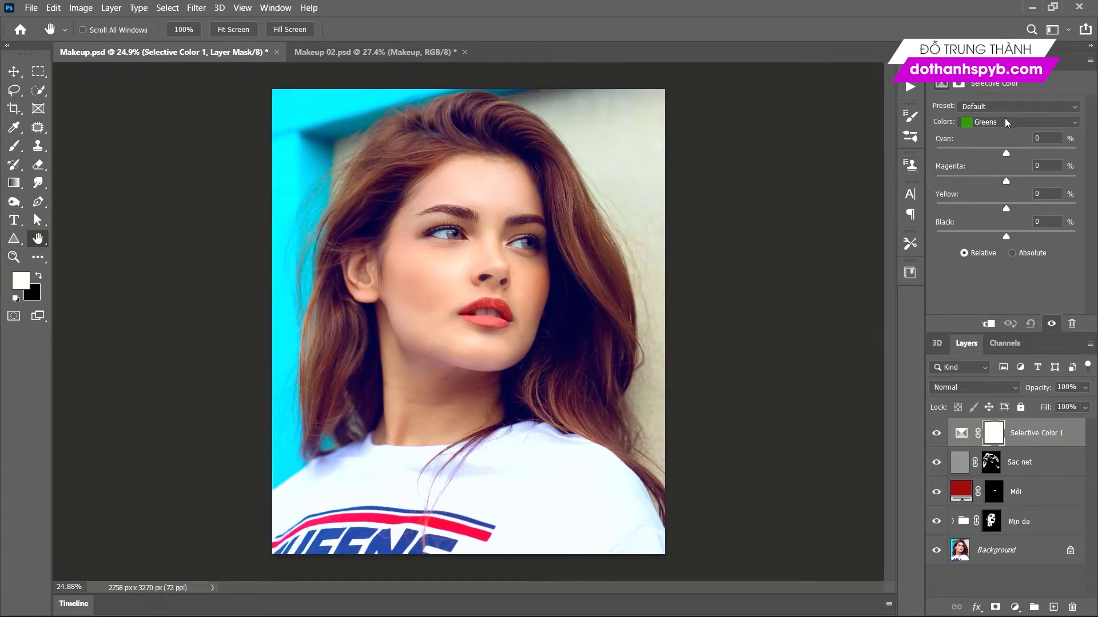
click(1006, 122)
click(995, 122)
drag(1005, 153, 997, 155)
mouse_move(1007, 181)
mouse_down()
mouse_move(1017, 182)
mouse_move(999, 210)
mouse_up()
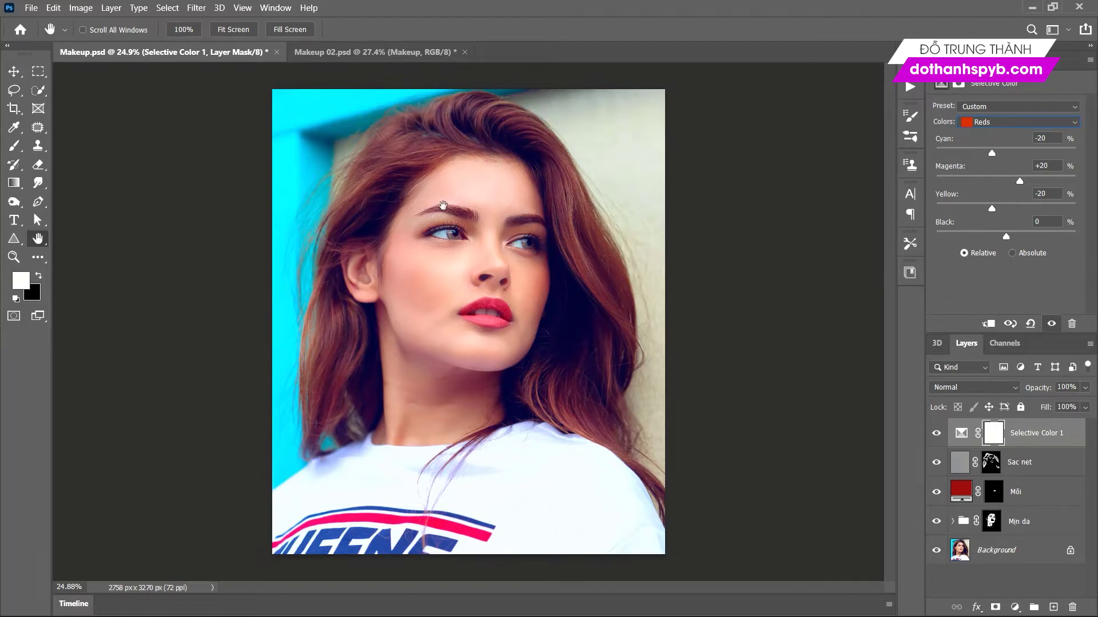
Toggle Selective Color on and off to compare, then fit the whole portrait in view.
click(936, 433)
click(938, 436)
key(alt)
alt+click(478, 228)
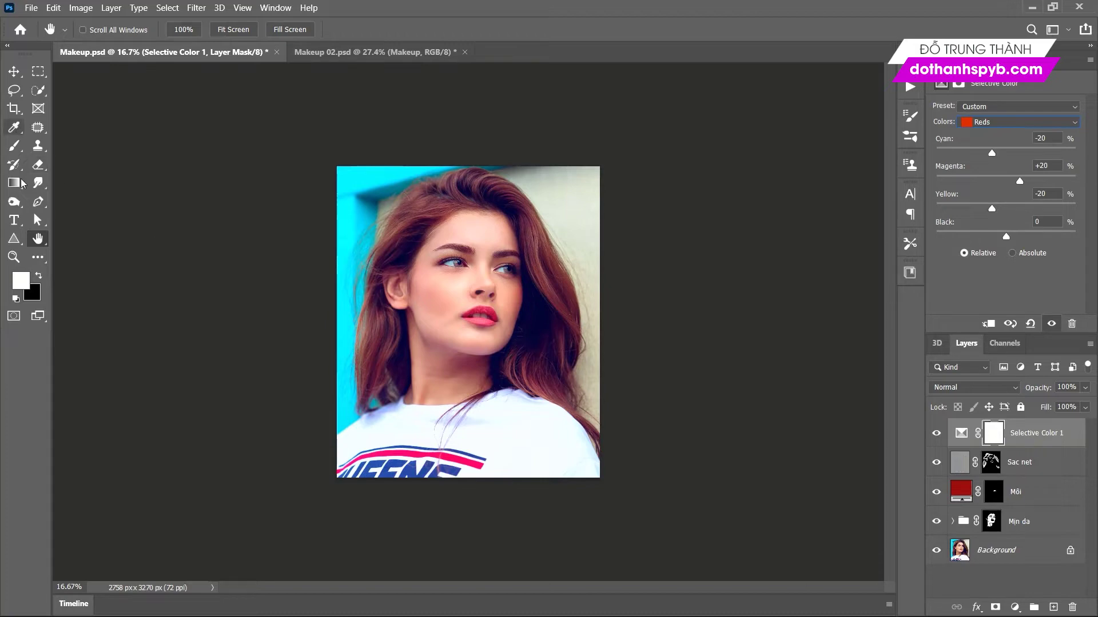
double_click(38, 239)
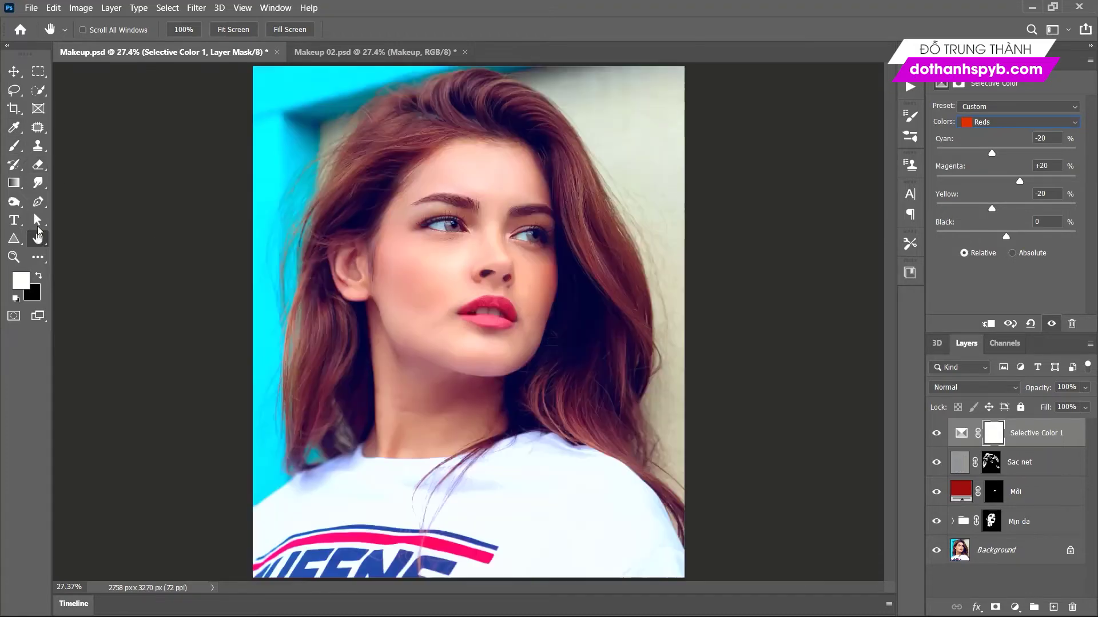
With the Move tool, select Layer 1 copy on the face and zoom into the eyes.
click(13, 71)
click(482, 213)
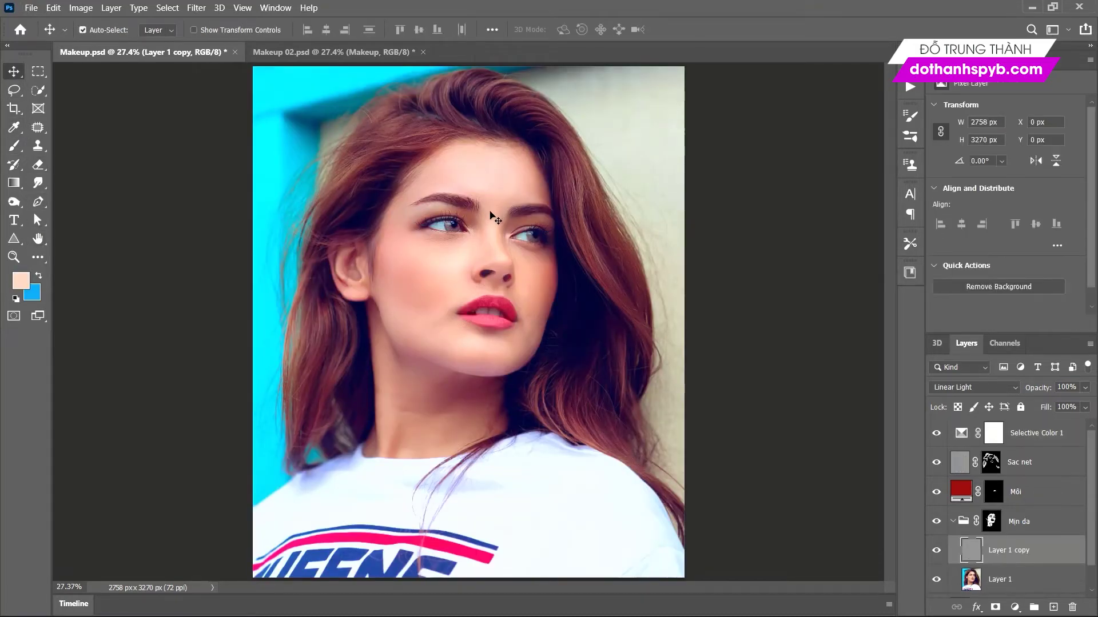
scroll(481, 215, up, 3)
scroll(481, 215, up, 2)
scroll(470, 236, up, 1)
scroll(331, 249, up, 1)
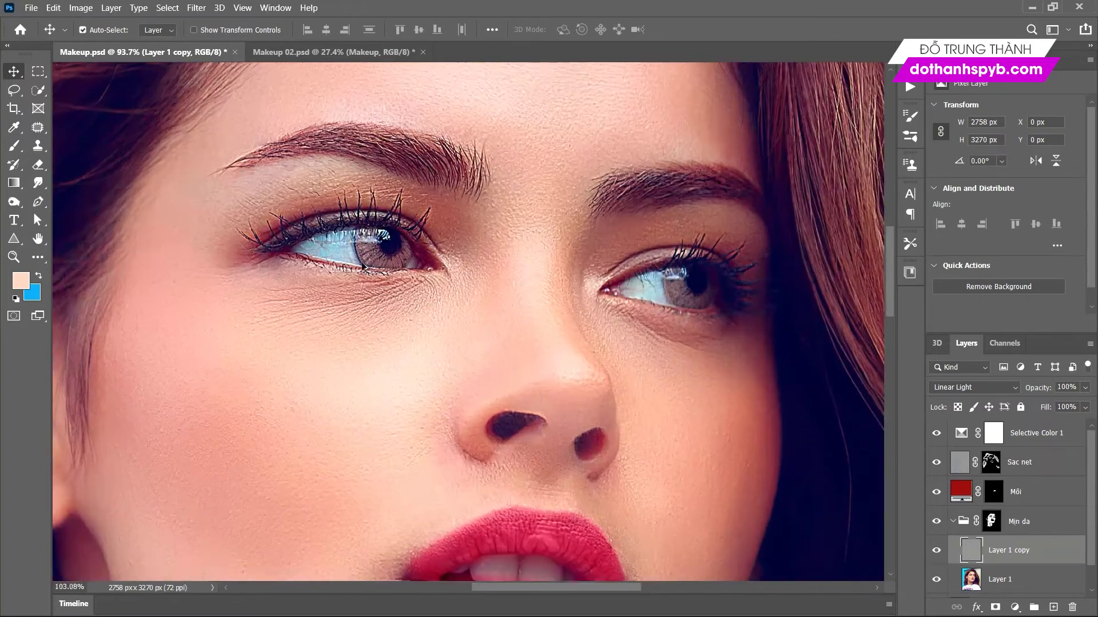
scroll(366, 267, up, 1)
scroll(364, 280, right, 1)
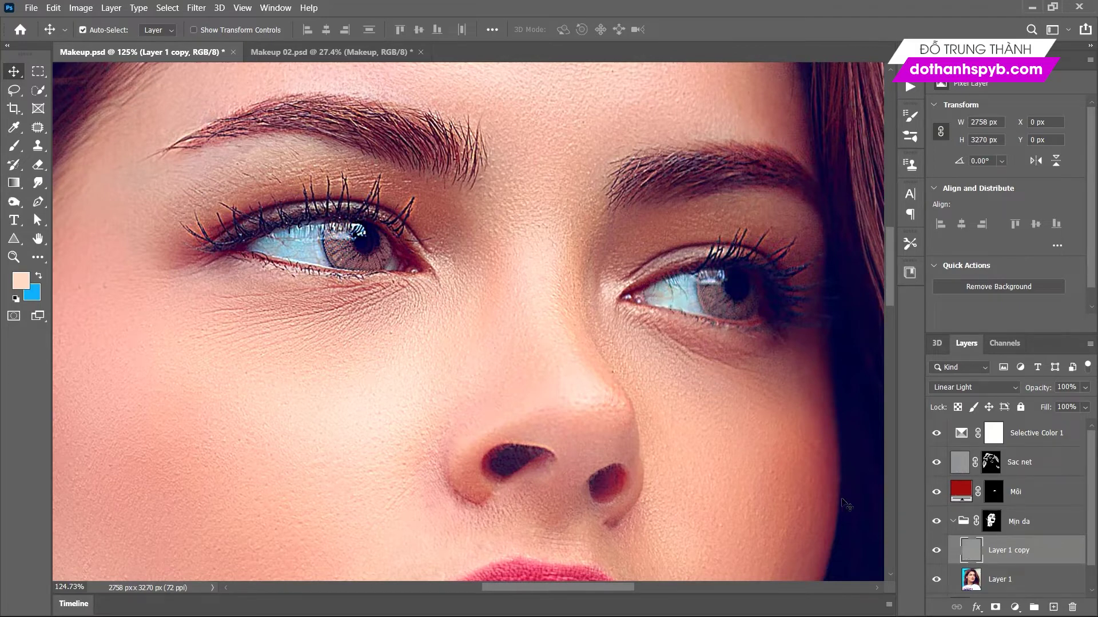
Add a Levels adjustment above Selective Color 1 with midtones 1.12 and white input 233.
click(1027, 436)
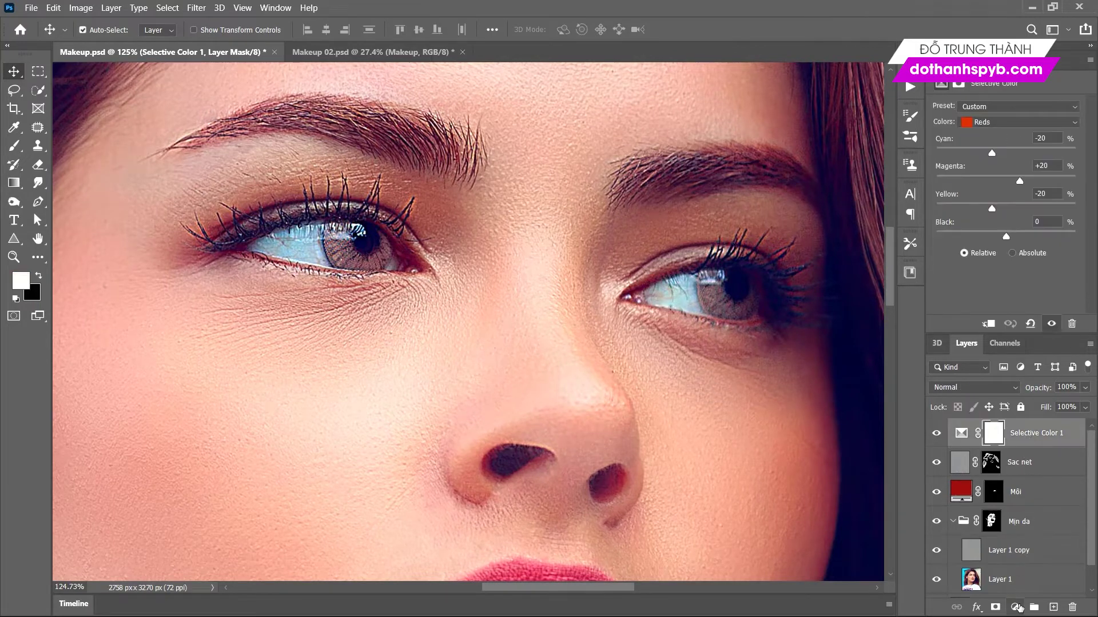
click(1015, 608)
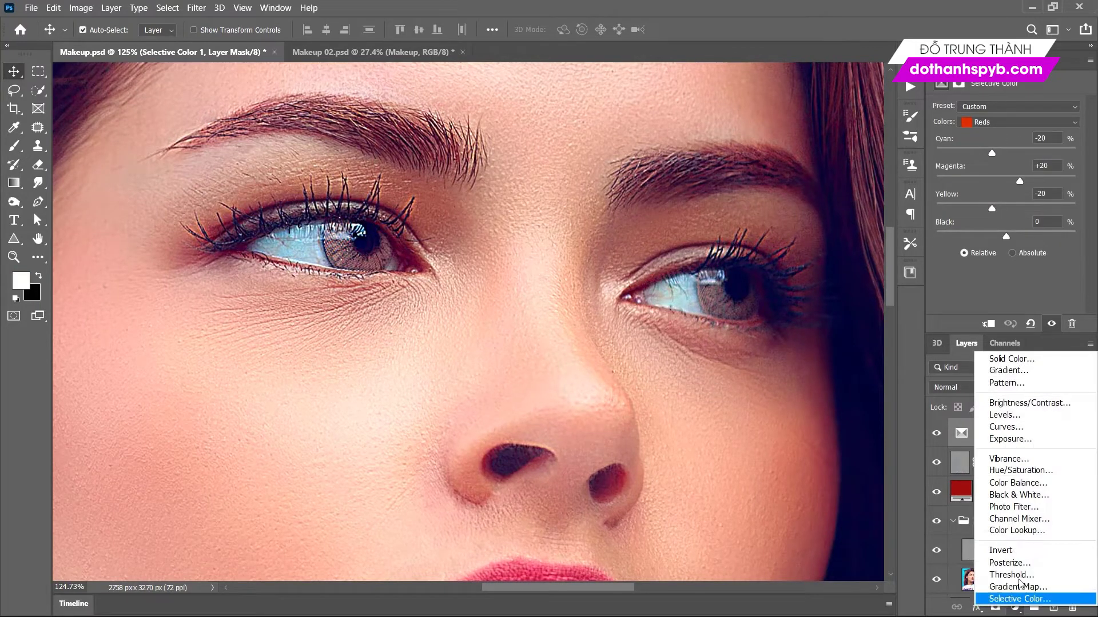
click(1009, 419)
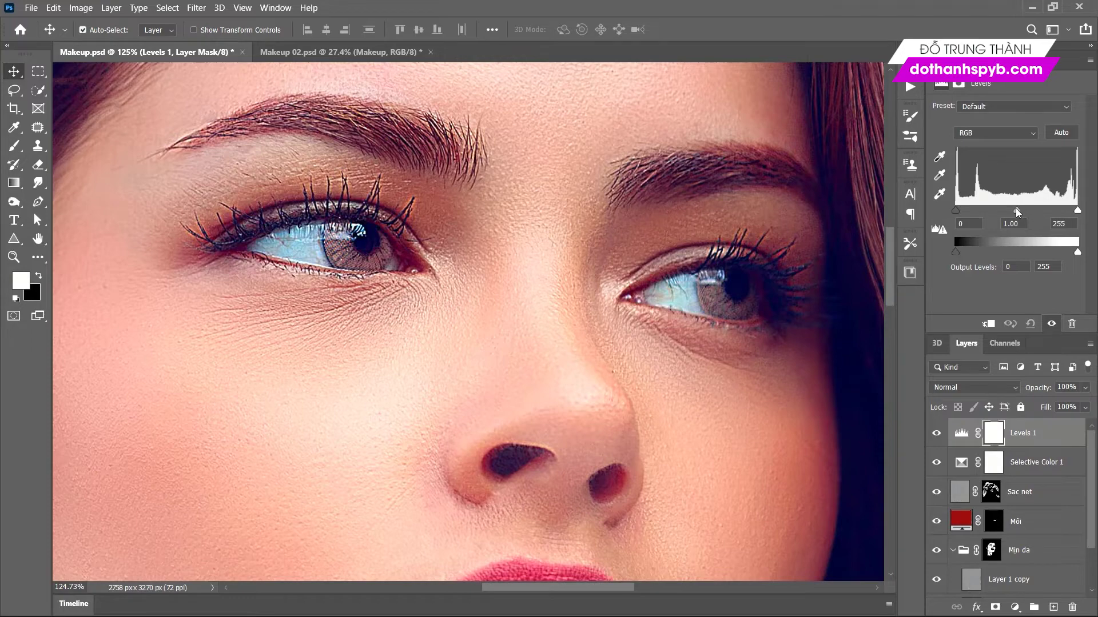
drag(1017, 210, 1007, 211)
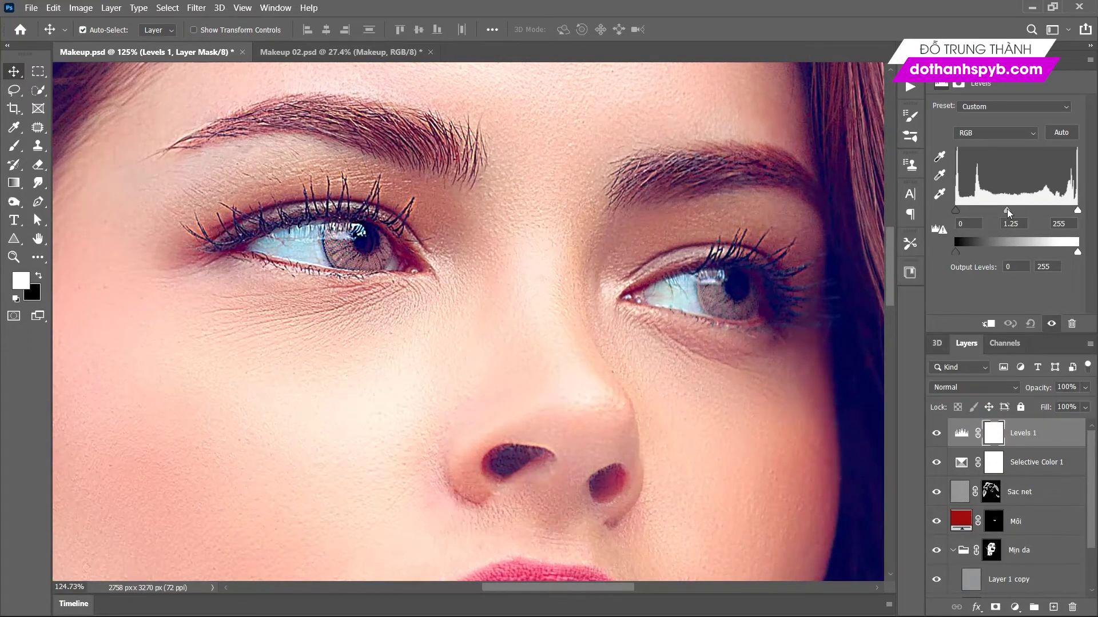
drag(1073, 214, 1009, 212)
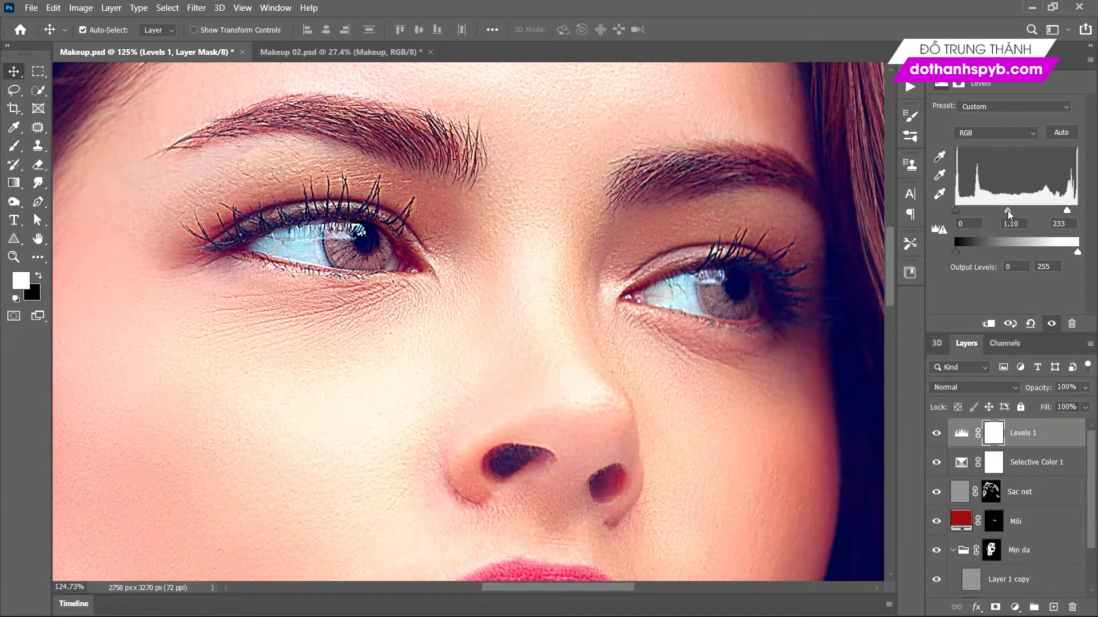
Rename the Levels 1 layer to 'Mắt - Light'.
double_click(1022, 439)
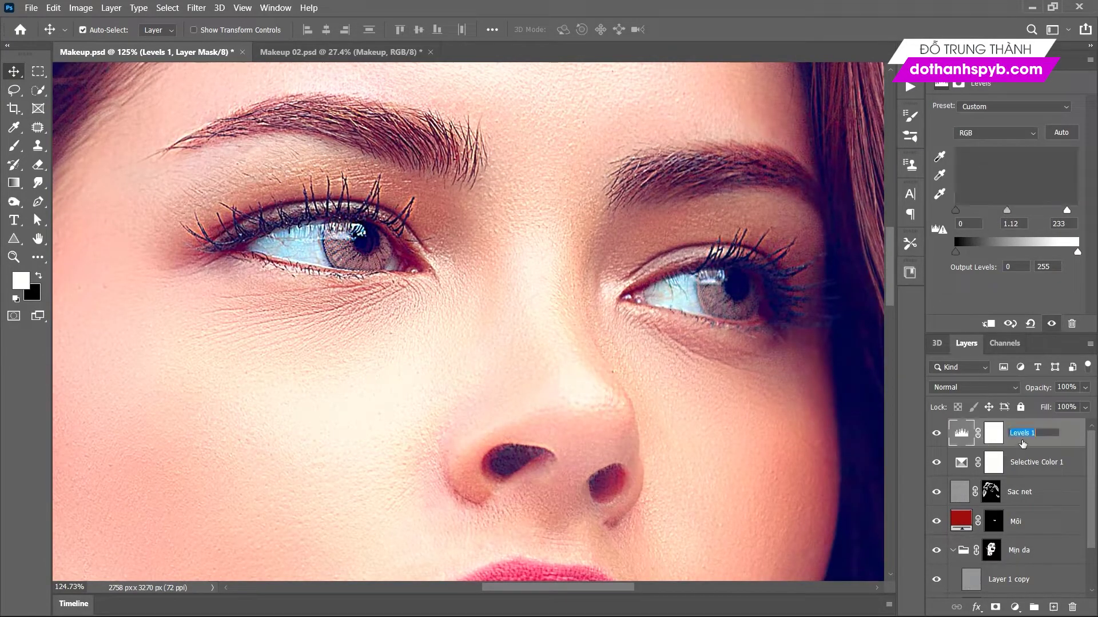
text(Mắt - Light)
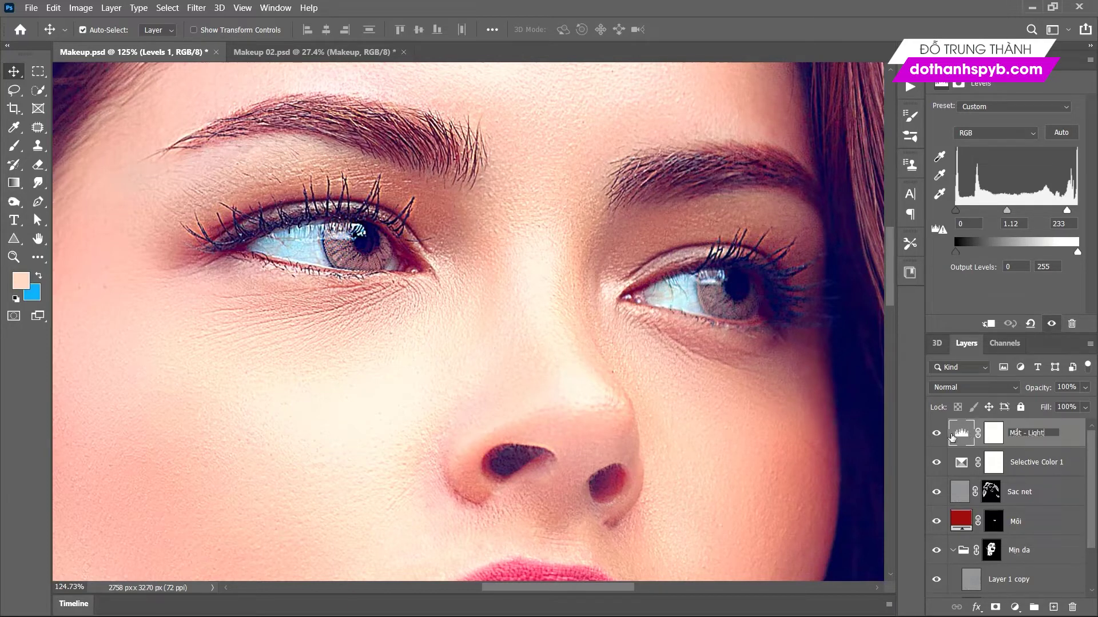
key(Return)
Add a second Levels adjustment layer named Black, set to 21 / 0.94 / 242.
click(1015, 607)
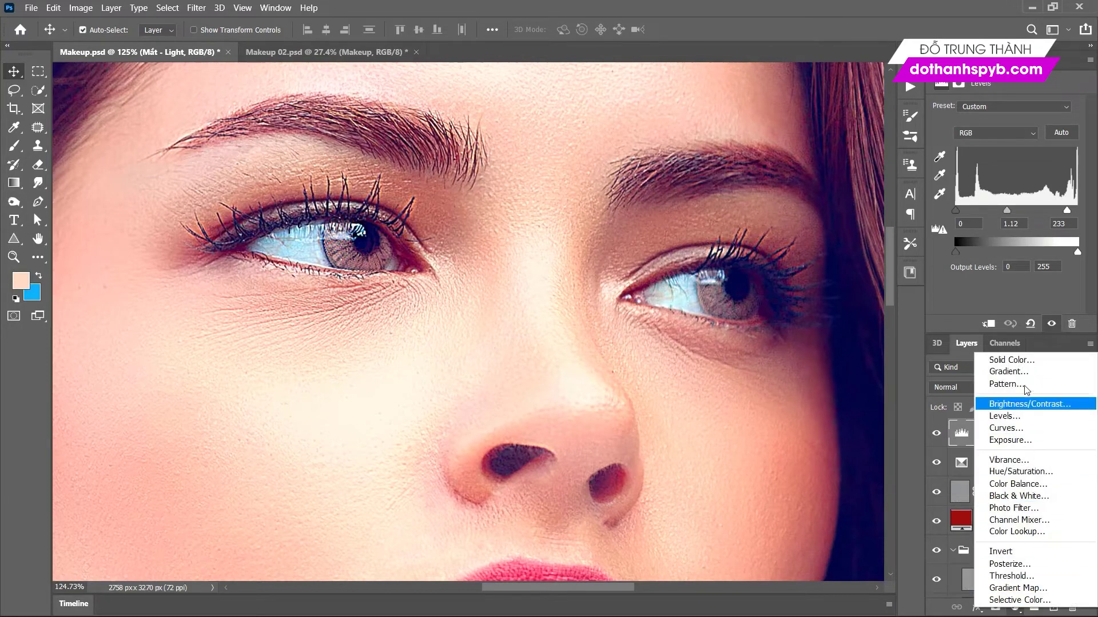
click(1004, 416)
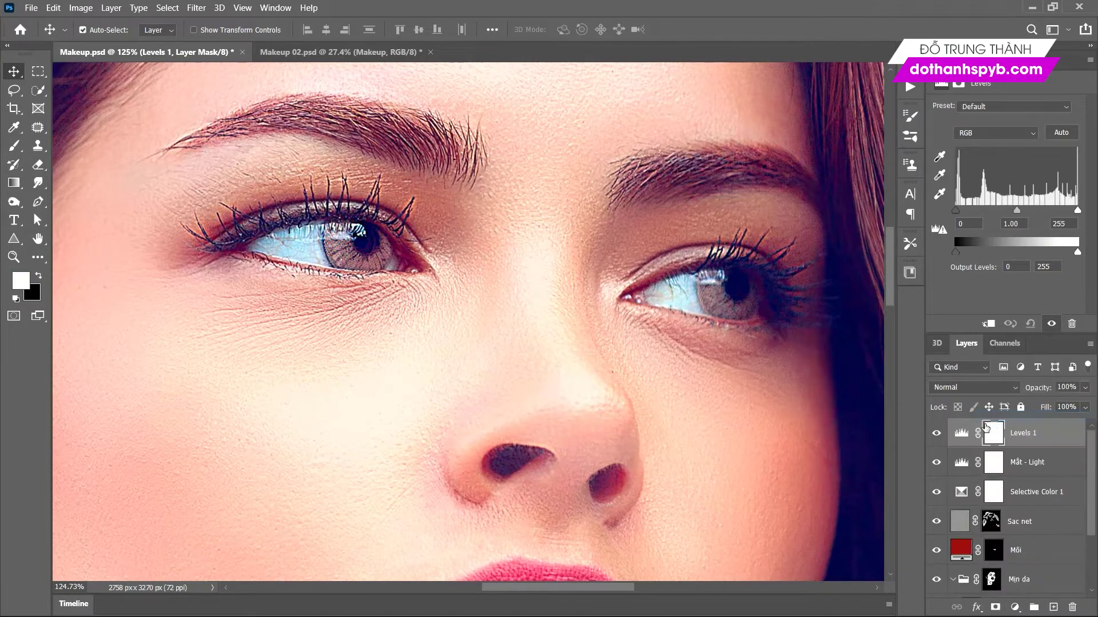
double_click(1021, 439)
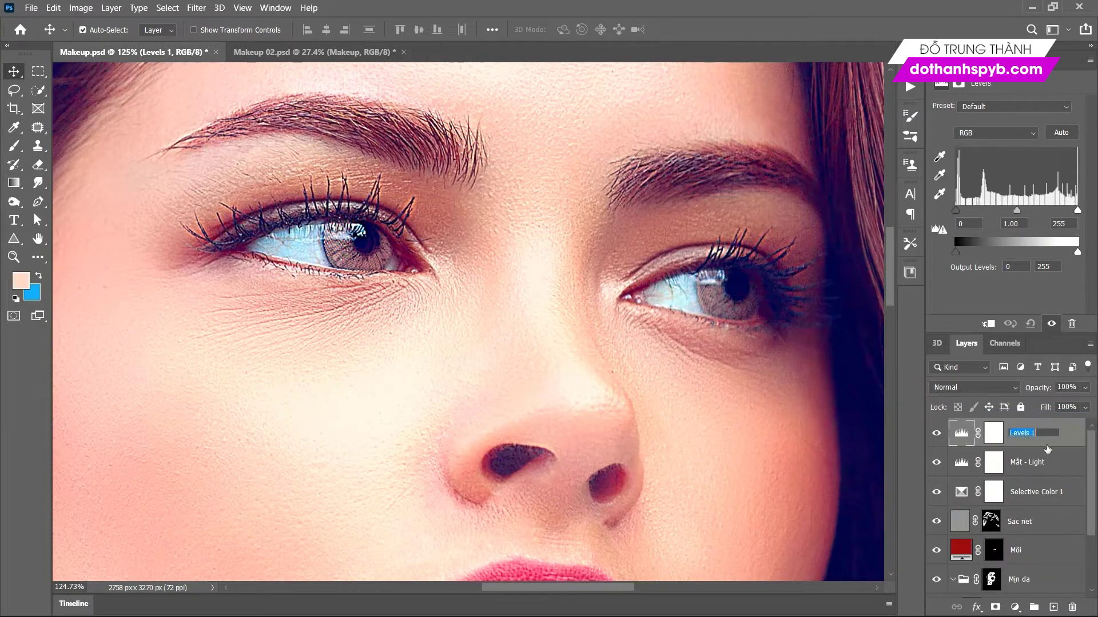
text(Black)
click(995, 437)
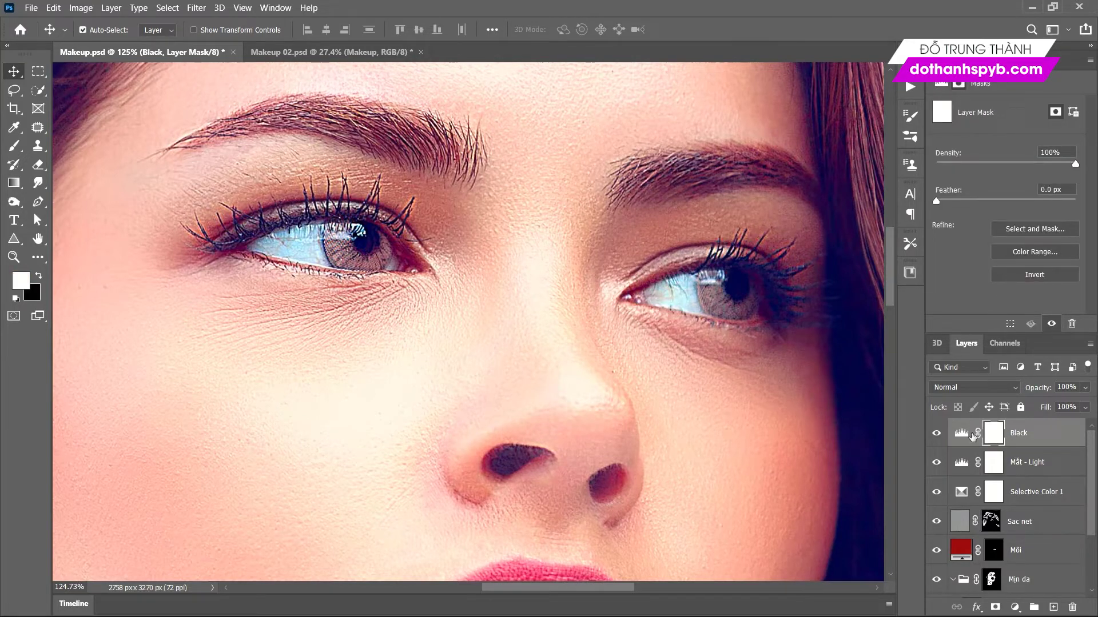
click(972, 436)
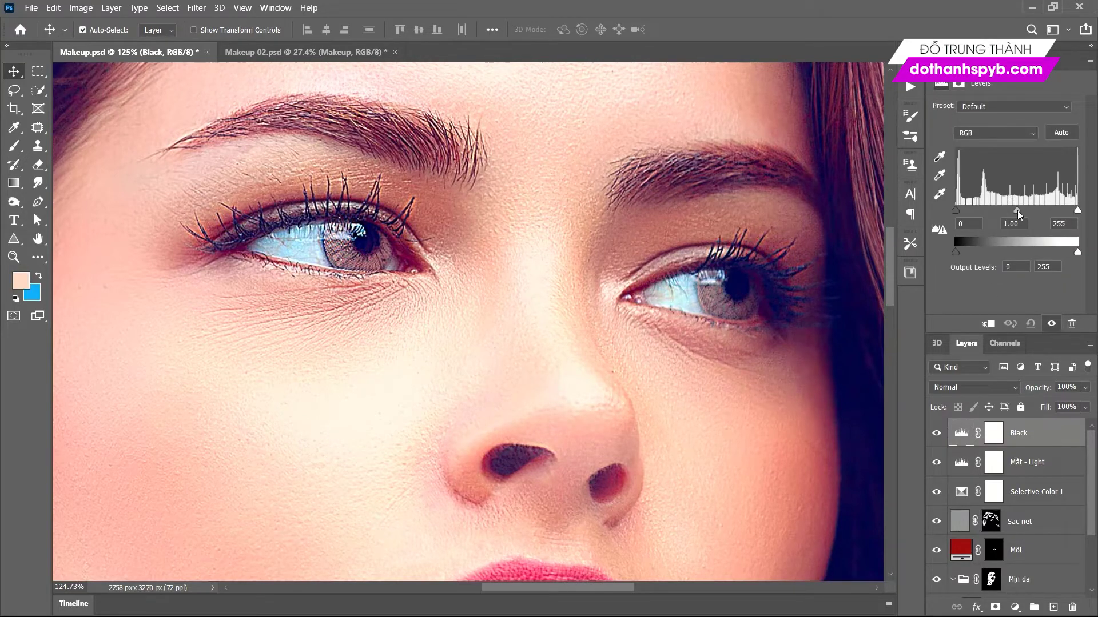
drag(1018, 211, 1027, 211)
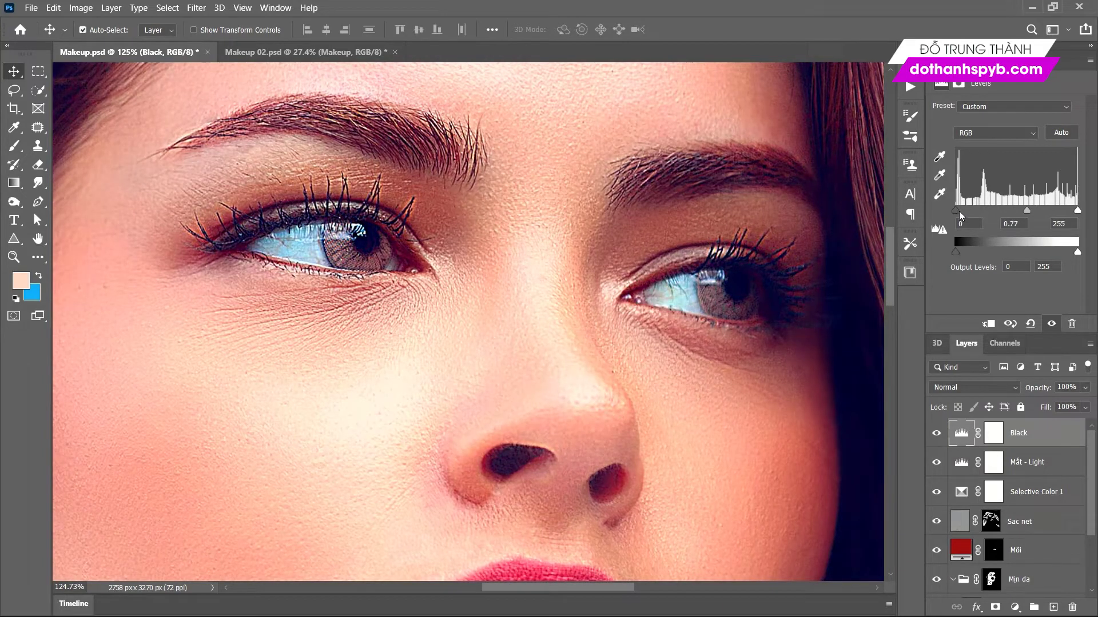
drag(957, 211, 968, 211)
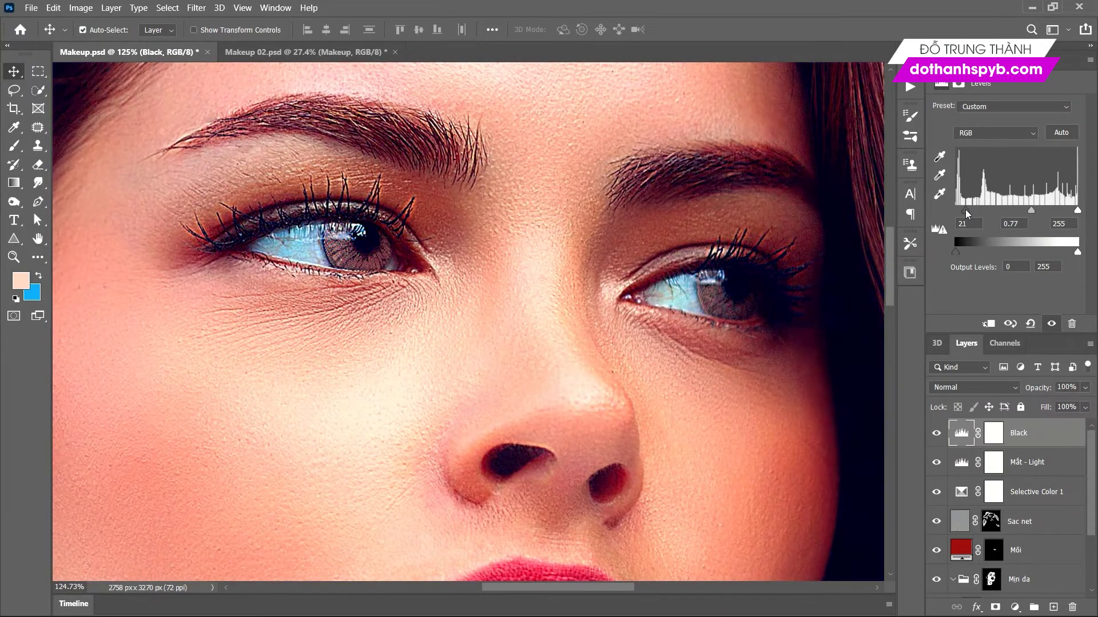
drag(1077, 212, 1025, 211)
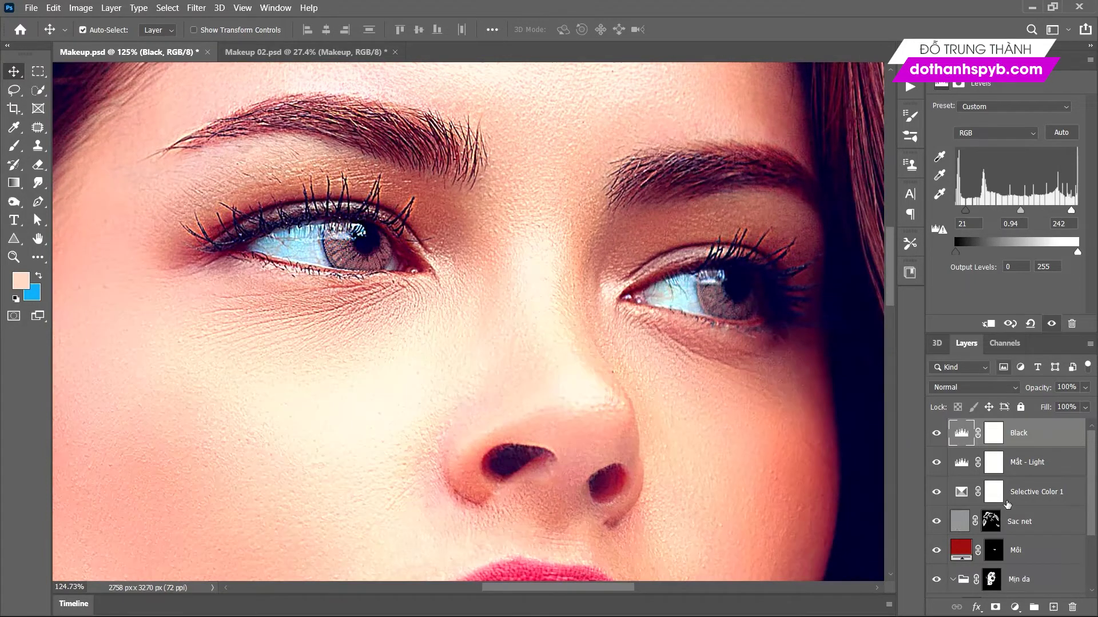
Invert the Mắt - Light and Black layer masks to black with Ctrl+I.
click(994, 468)
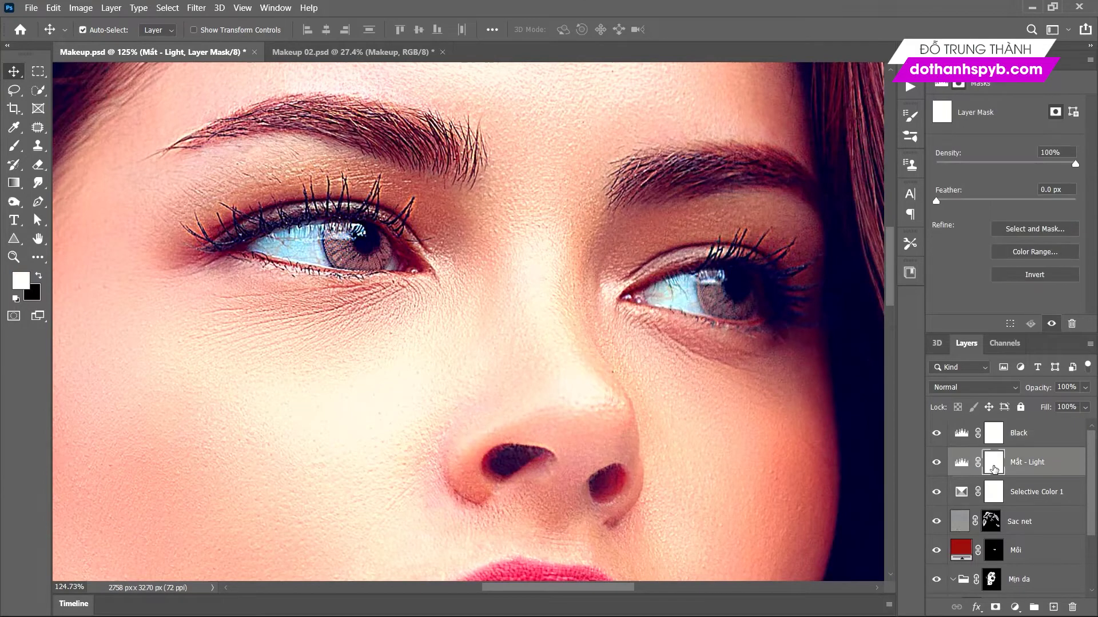
key(ctrl+i)
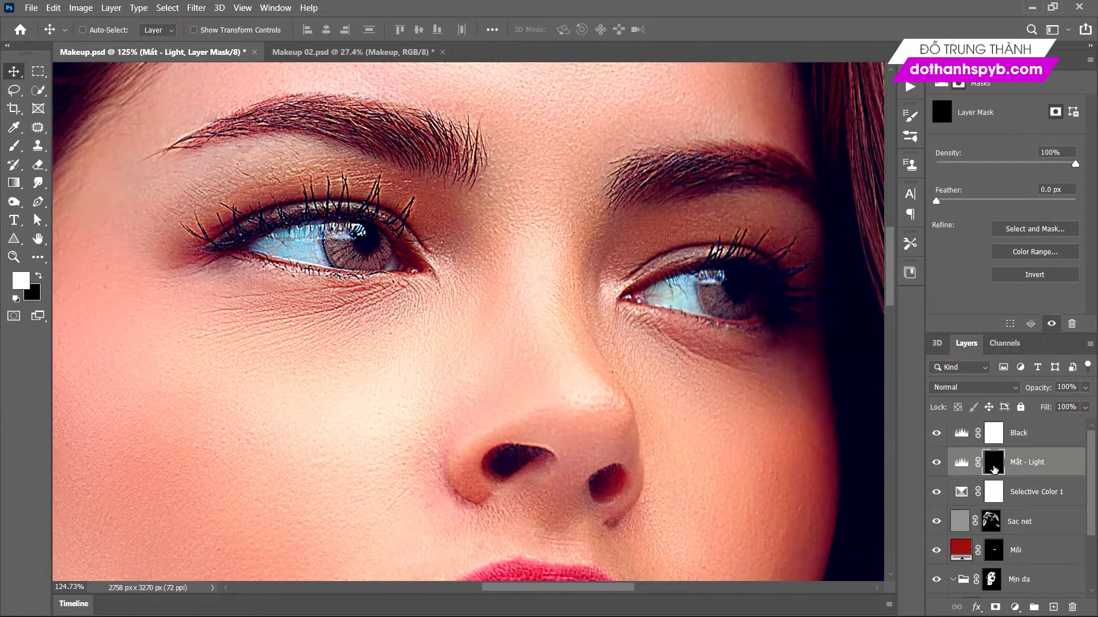
click(993, 436)
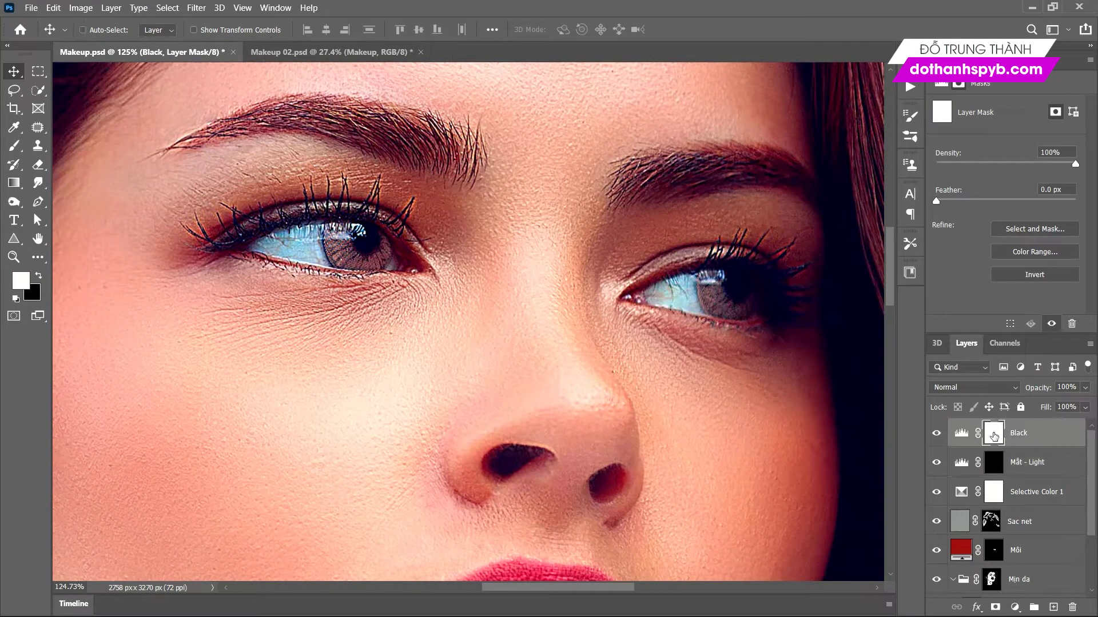
key(ctrl+i)
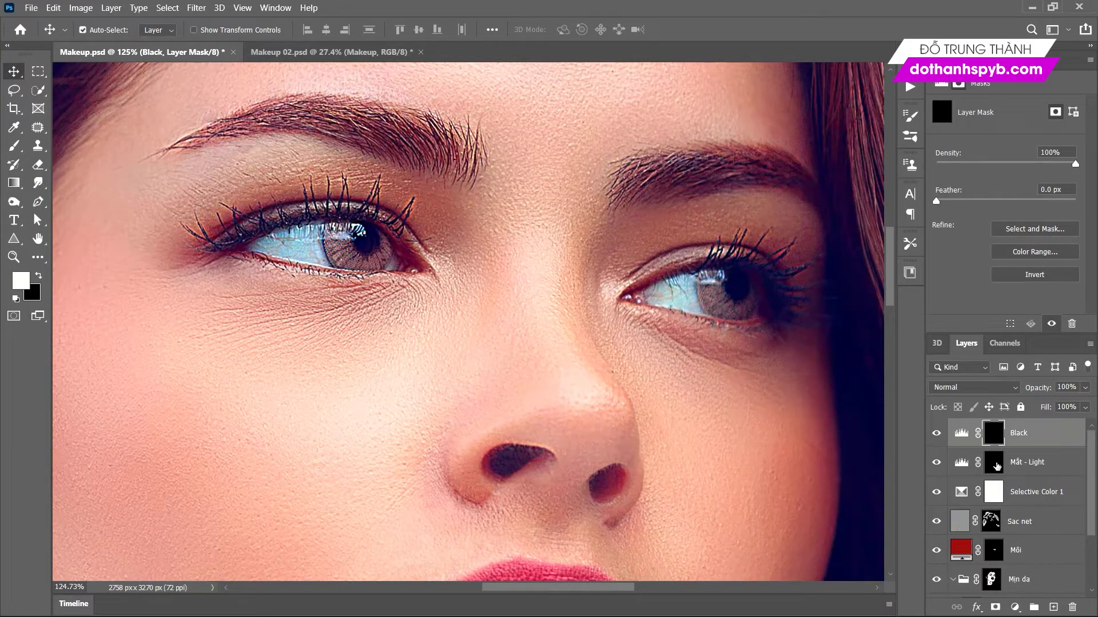
Use a 105 px brush on the Mắt - Light mask to brighten both irises and eyebrows.
click(995, 464)
click(14, 146)
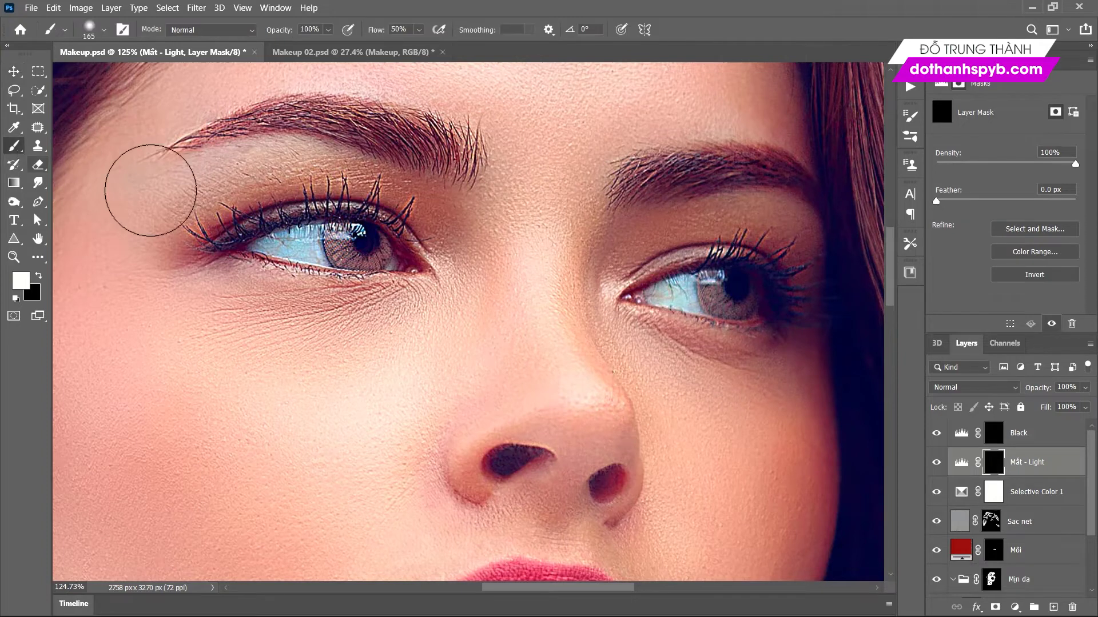
right_click(311, 264)
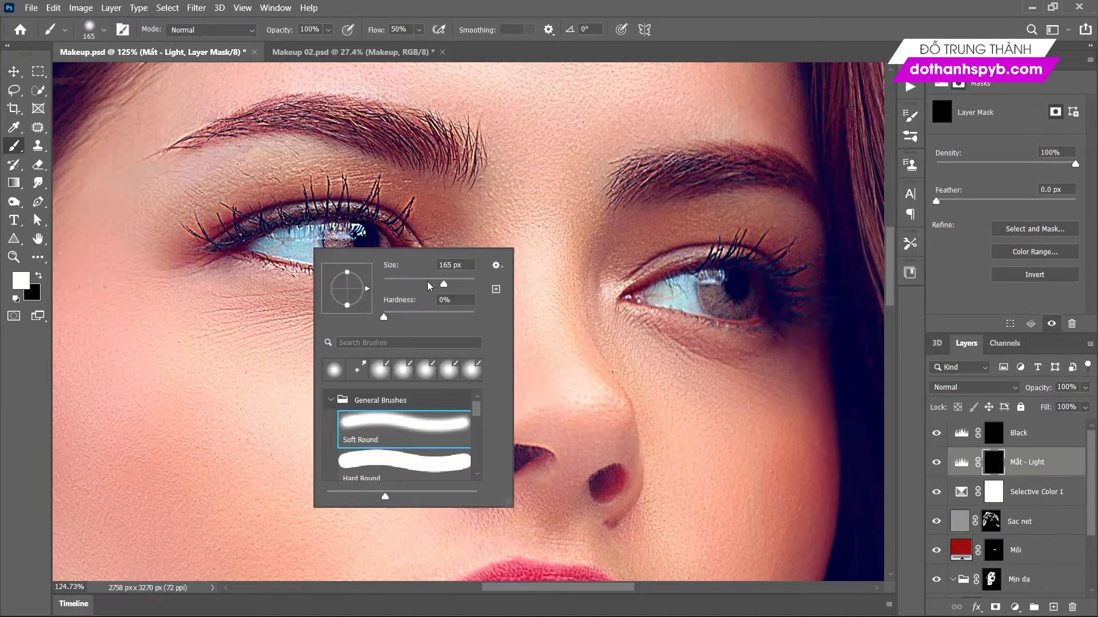
drag(433, 287, 429, 286)
click(218, 239)
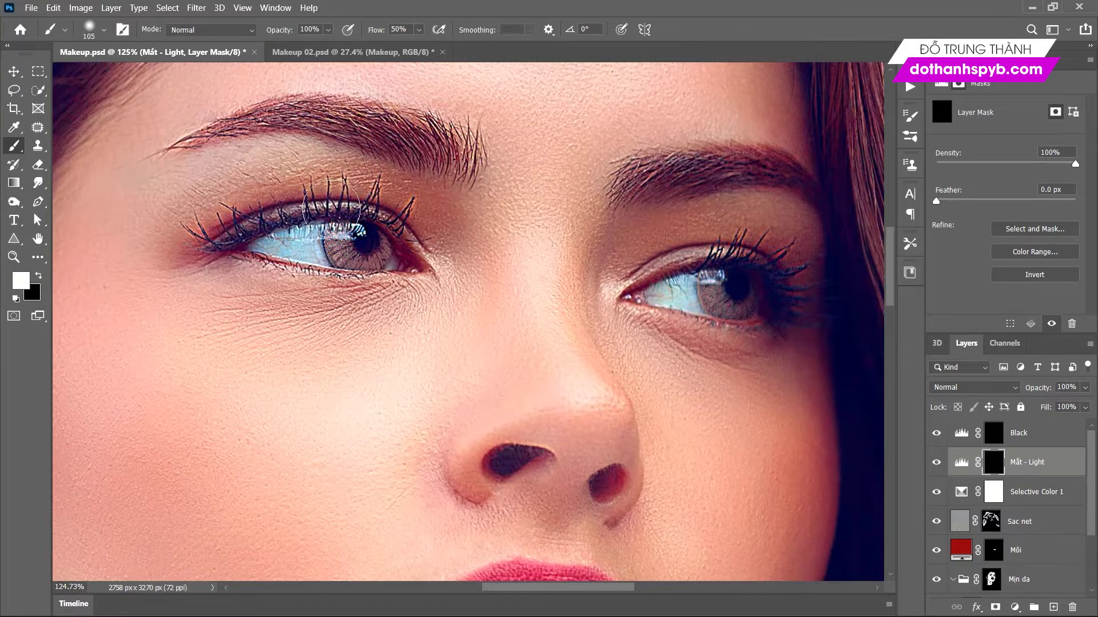
drag(330, 258, 411, 255)
mouse_move(447, 145)
mouse_down()
mouse_move(320, 117)
mouse_move(229, 123)
mouse_up()
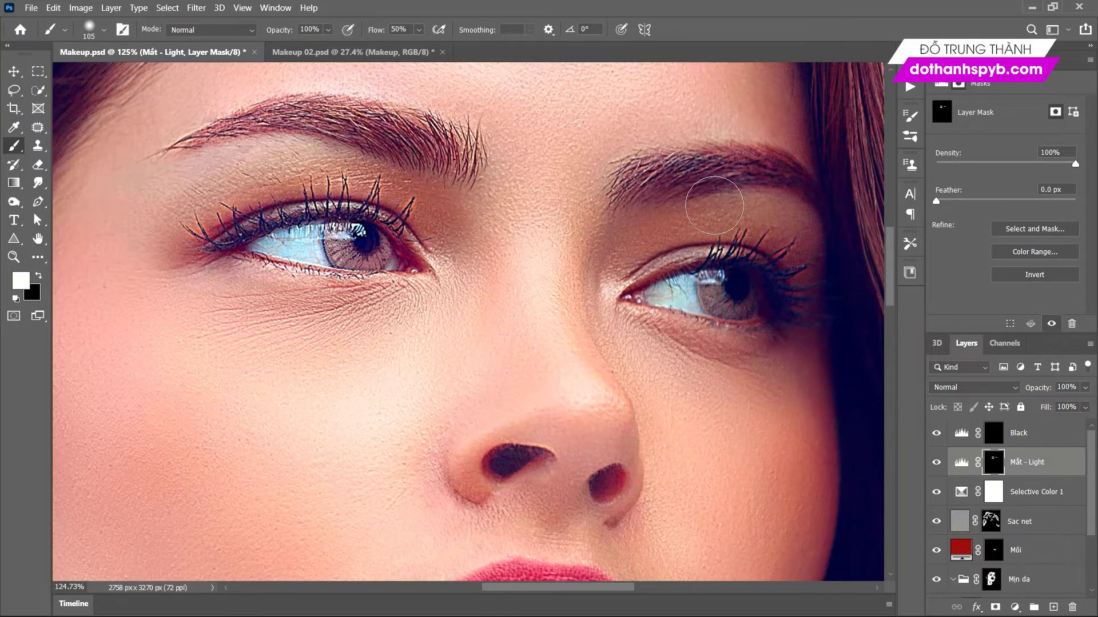
mouse_move(643, 291)
mouse_down()
mouse_move(739, 277)
mouse_move(754, 319)
mouse_move(743, 303)
mouse_up()
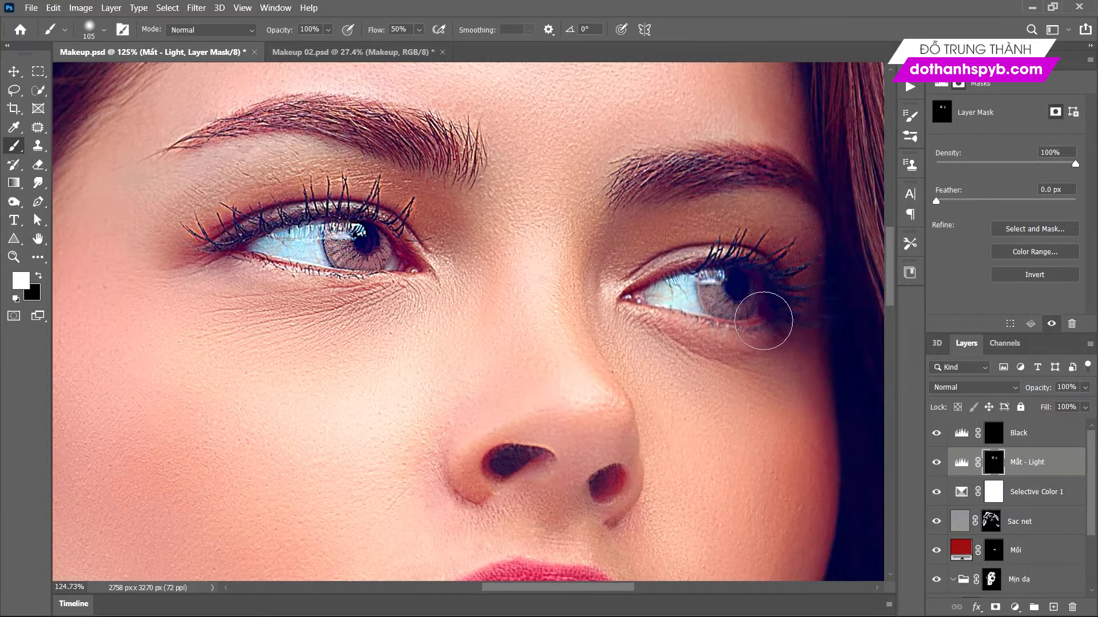
drag(742, 194, 763, 134)
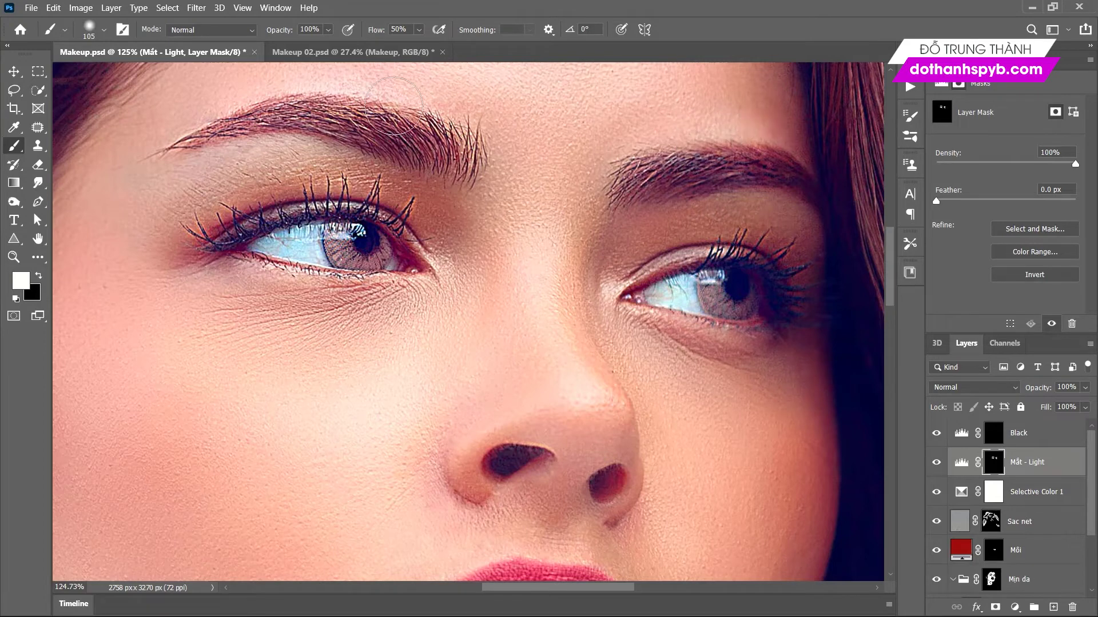
Darken both iris centres on the Black mask, then select Black and Mắt - Light together.
scroll(411, 269, down, 3)
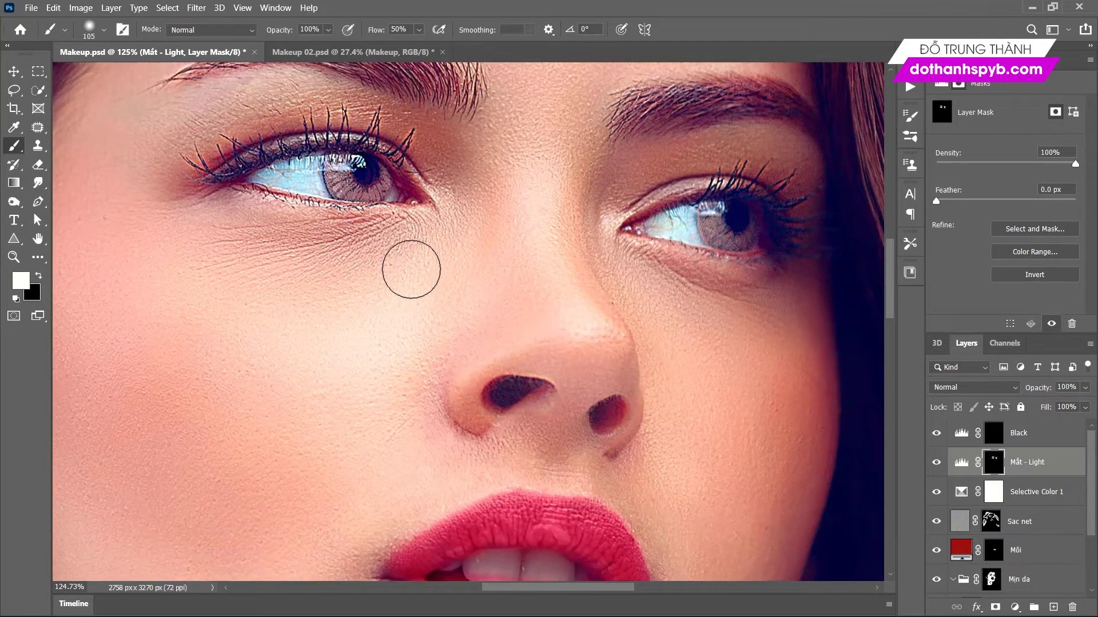
scroll(411, 269, up, 3)
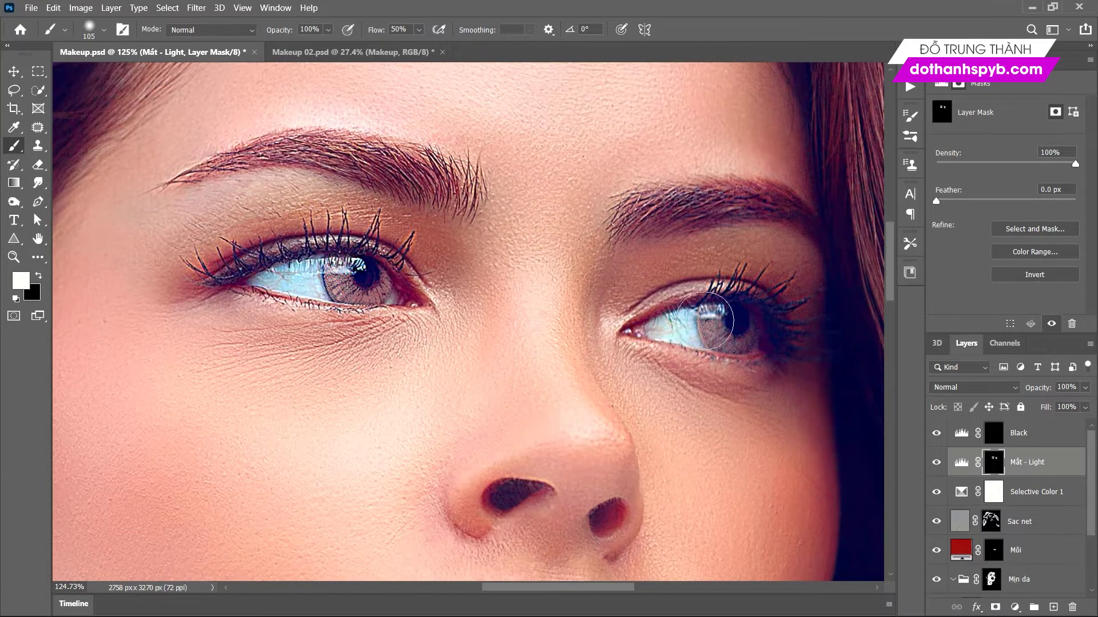
click(991, 438)
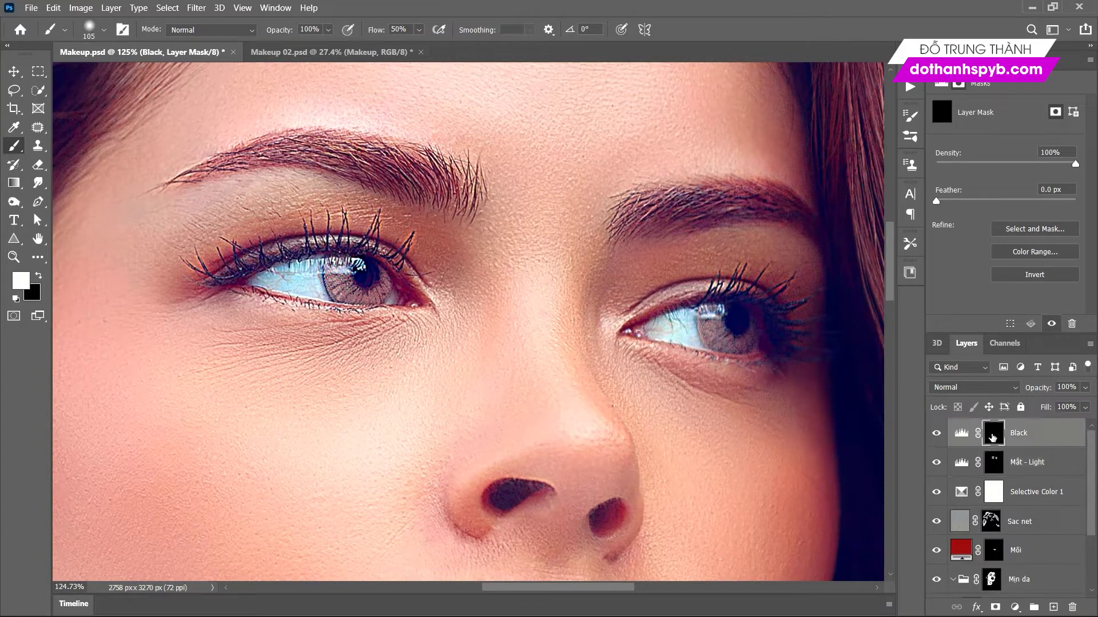
drag(338, 279, 357, 276)
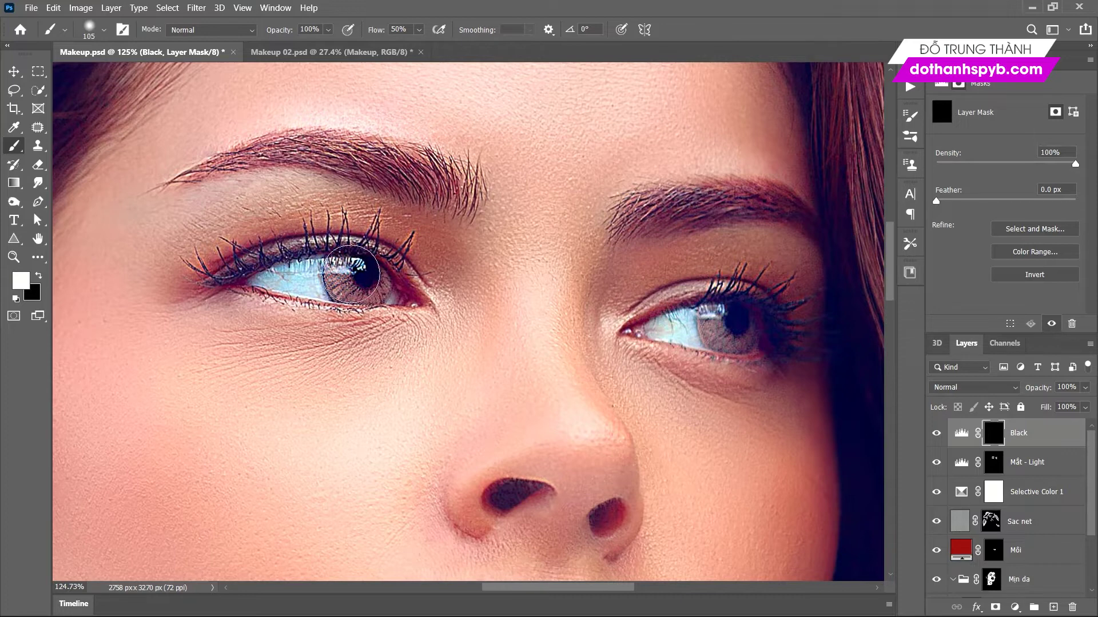
drag(727, 330, 712, 329)
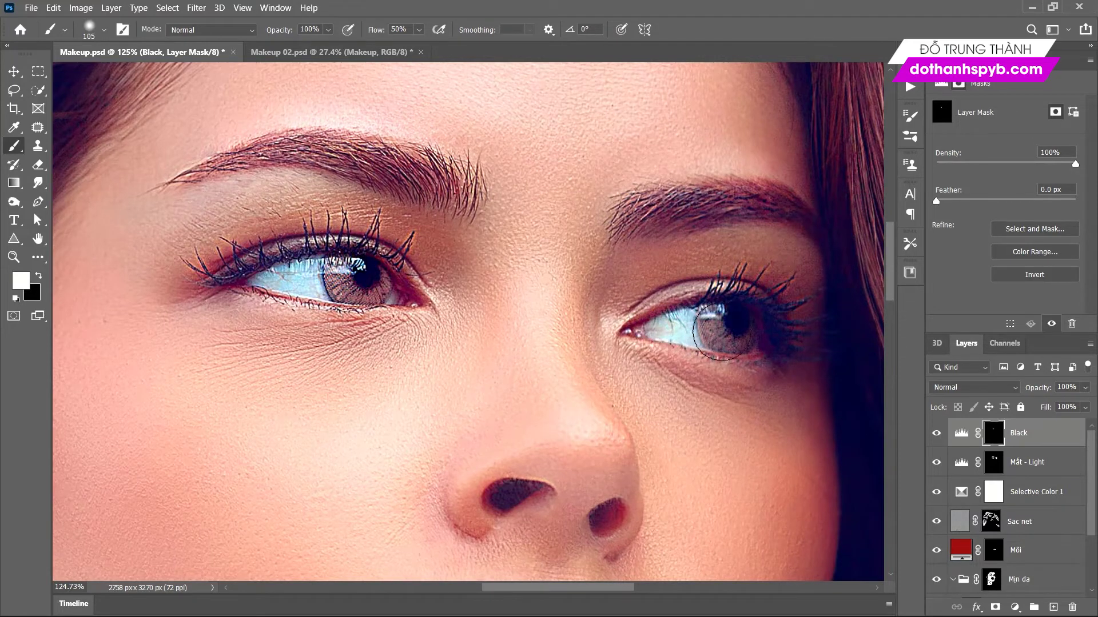
shift+click(1036, 473)
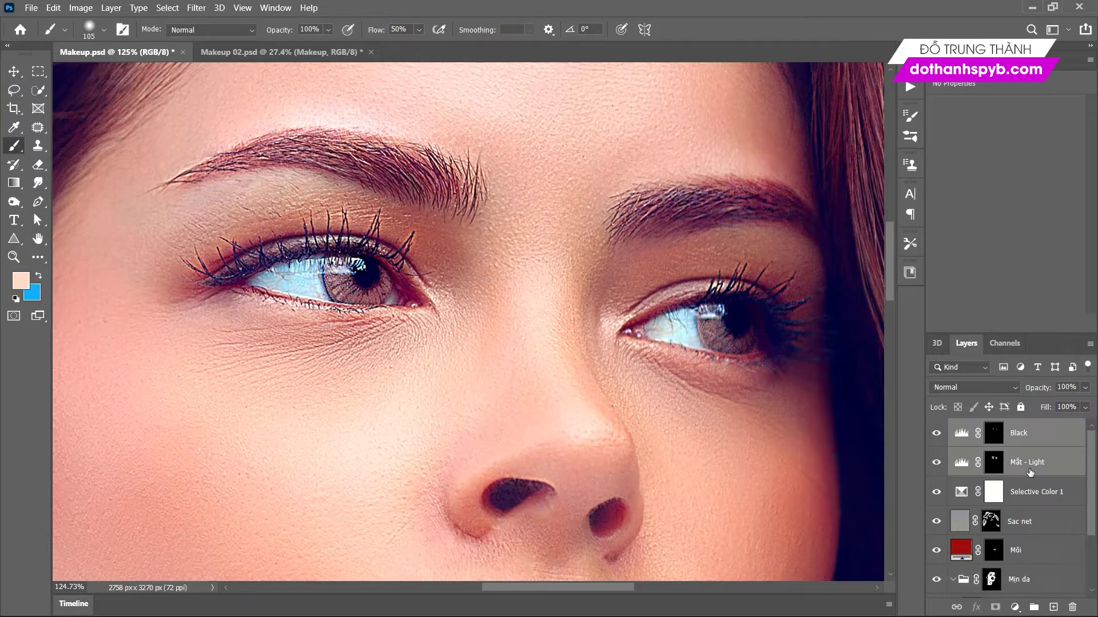
Group the Black and Mắt - Light layers with Ctrl+G and name the group Mắt.
key(ctrl+g)
double_click(991, 429)
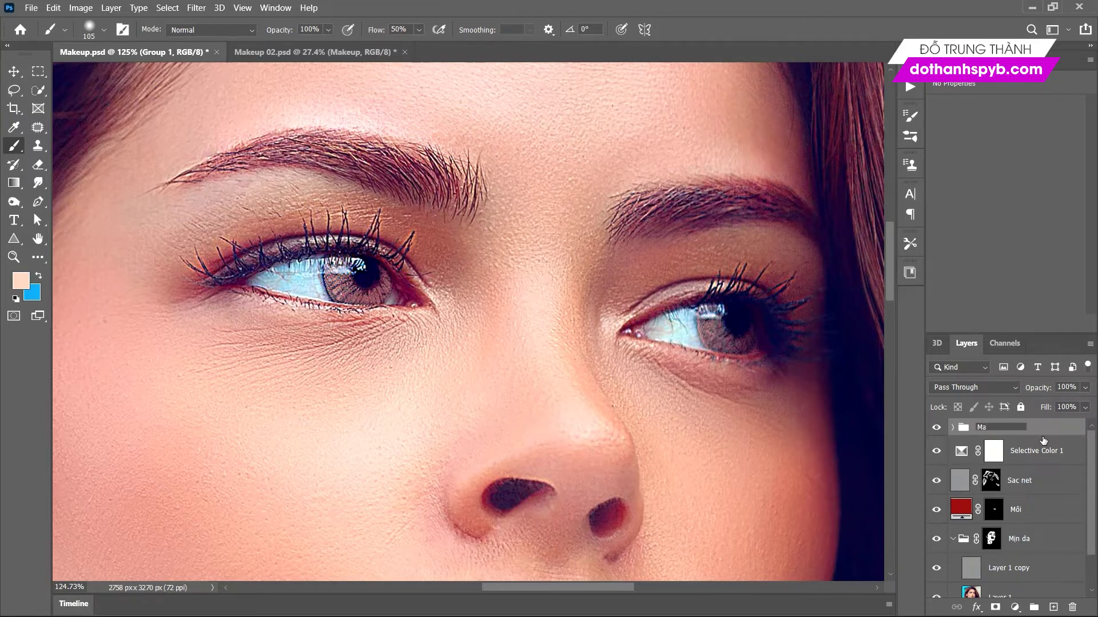
text(ắt)
key(Return)
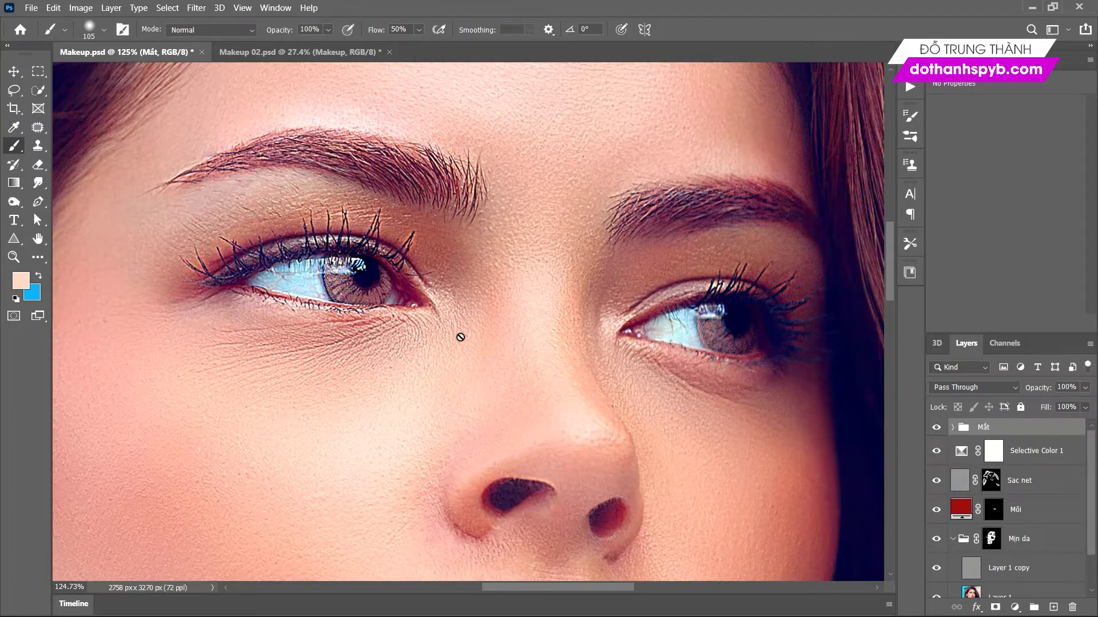
scroll(460, 337, down, 3)
scroll(462, 342, down, 2)
scroll(464, 345, down, 1)
scroll(468, 352, down, 1)
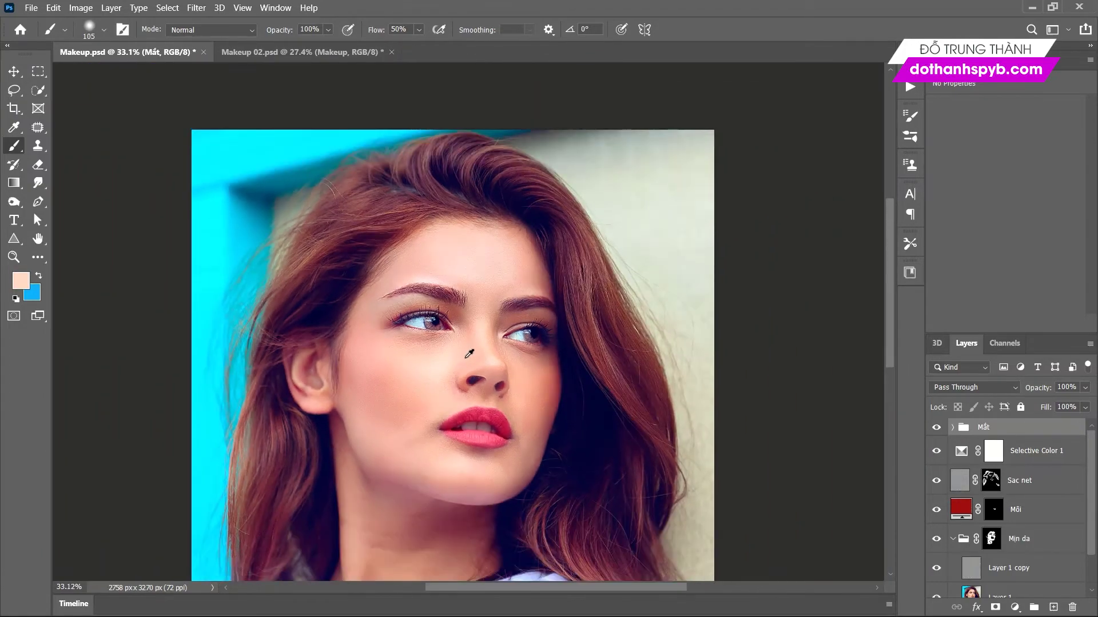
scroll(488, 372, up, 3)
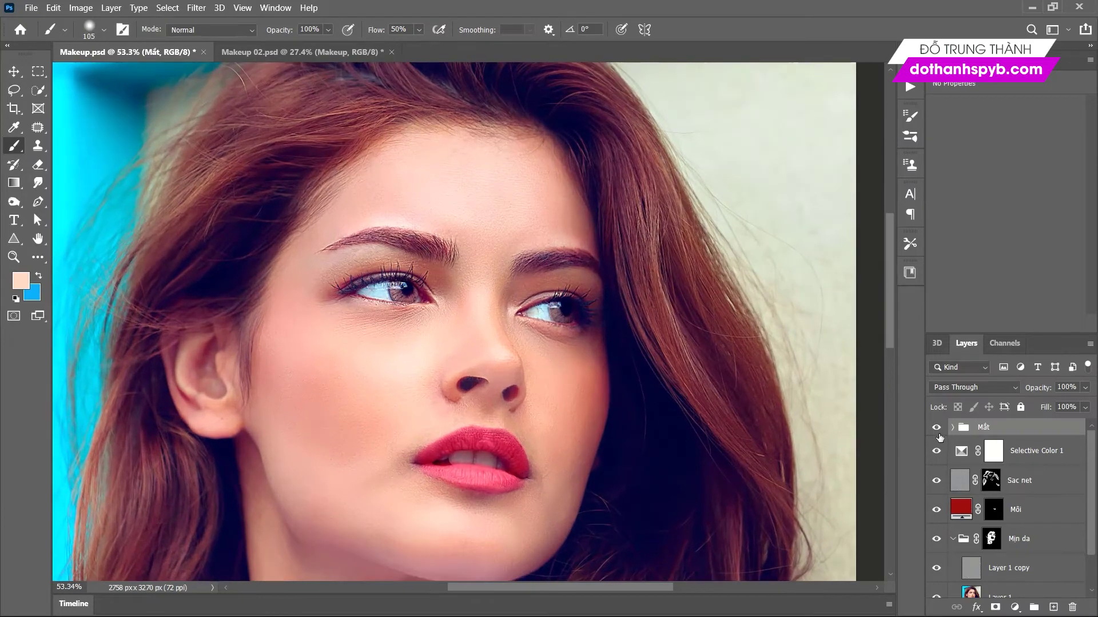
Toggle the Mắt group's visibility to compare the eyes before and after.
click(936, 428)
click(938, 434)
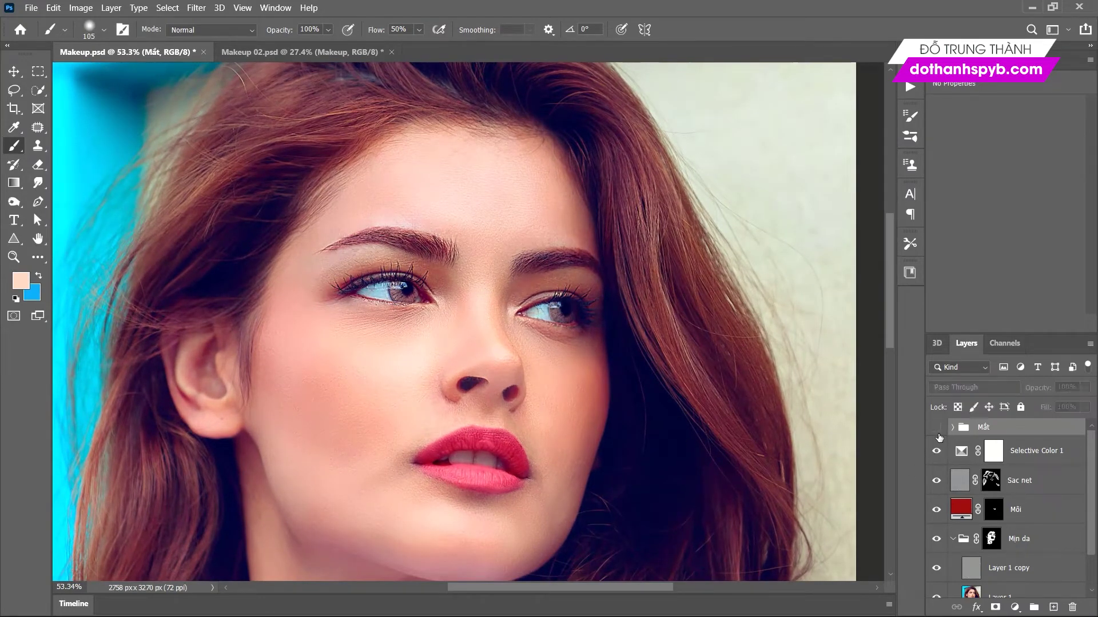
click(938, 434)
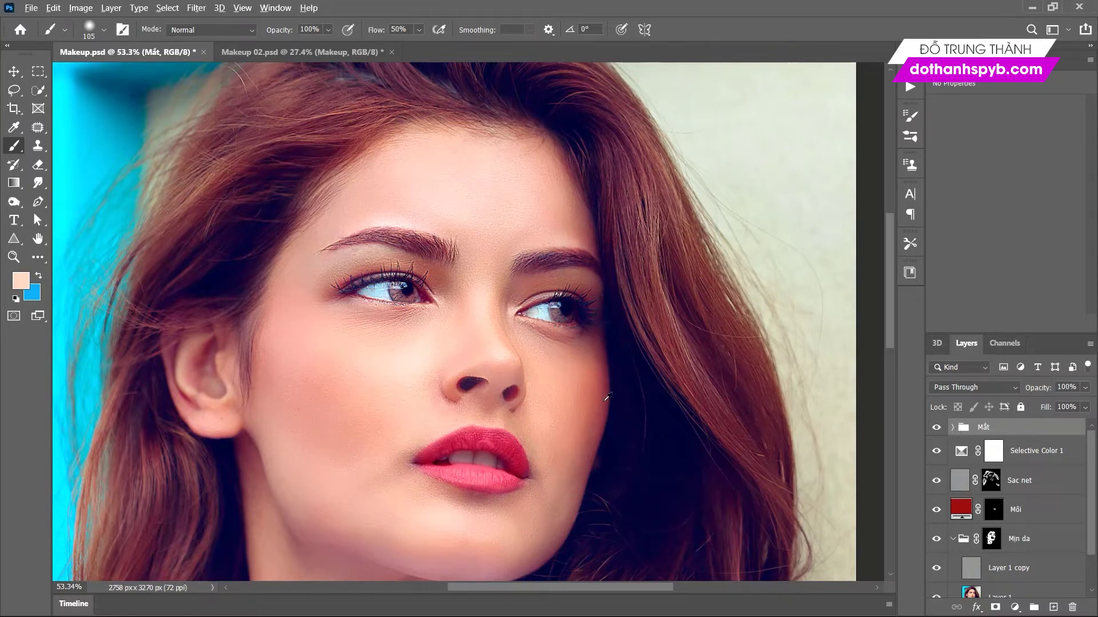
scroll(607, 397, down, 1)
scroll(560, 349, down, 1)
scroll(491, 280, down, 1)
scroll(426, 211, down, 1)
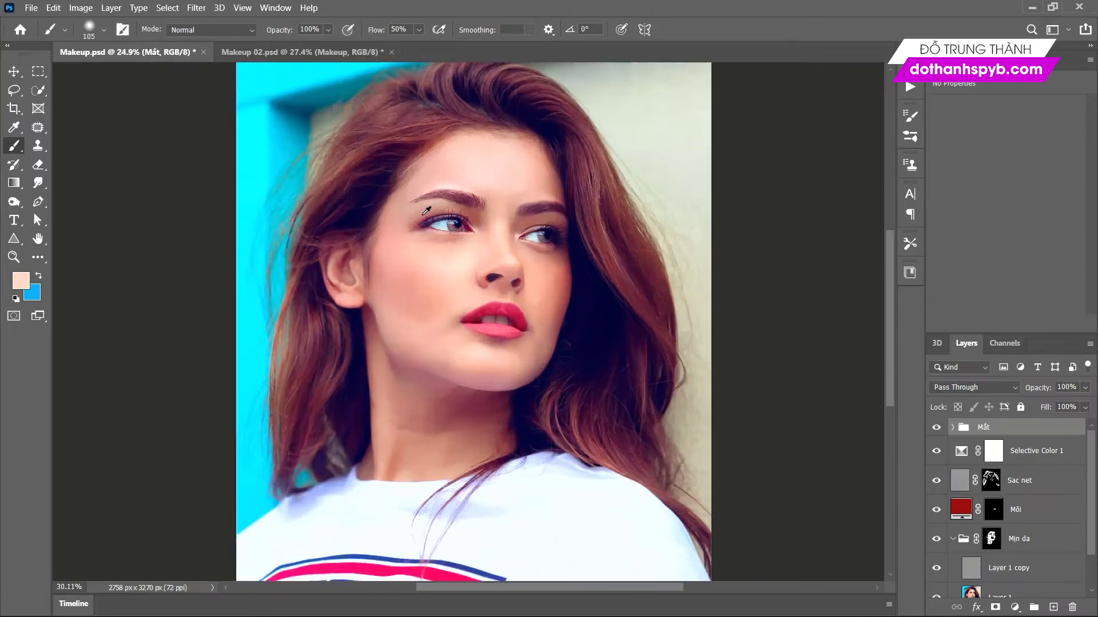
scroll(426, 211, up, 1)
scroll(435, 217, up, 1)
scroll(458, 270, down, 2)
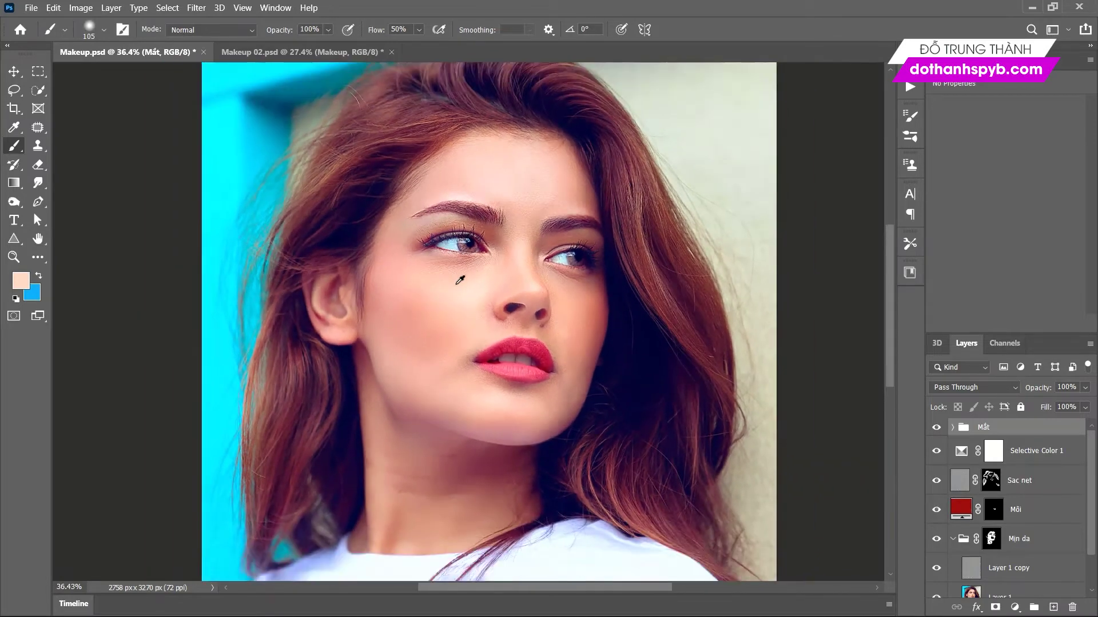
scroll(457, 280, up, 1)
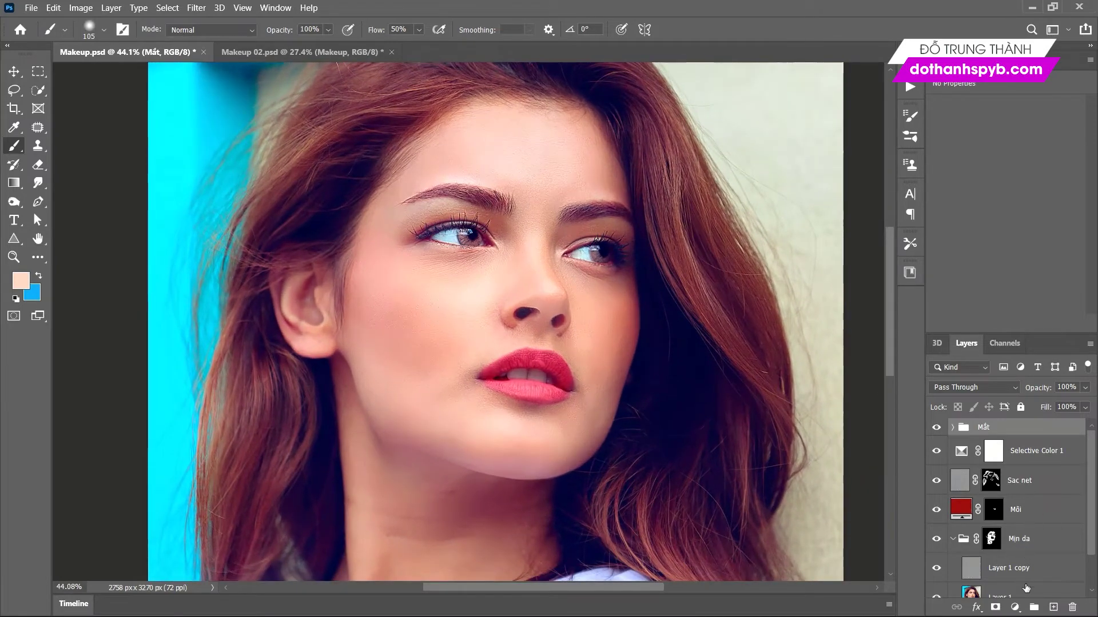
Add a Curves adjustment layer named Light above the Mắt group.
click(1015, 608)
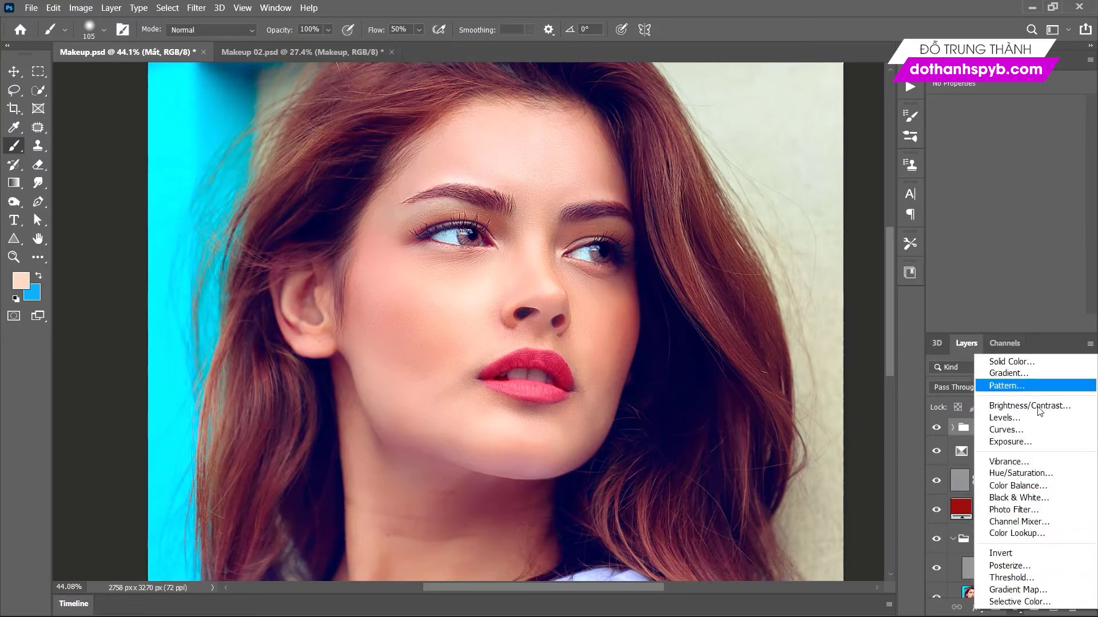
click(1006, 431)
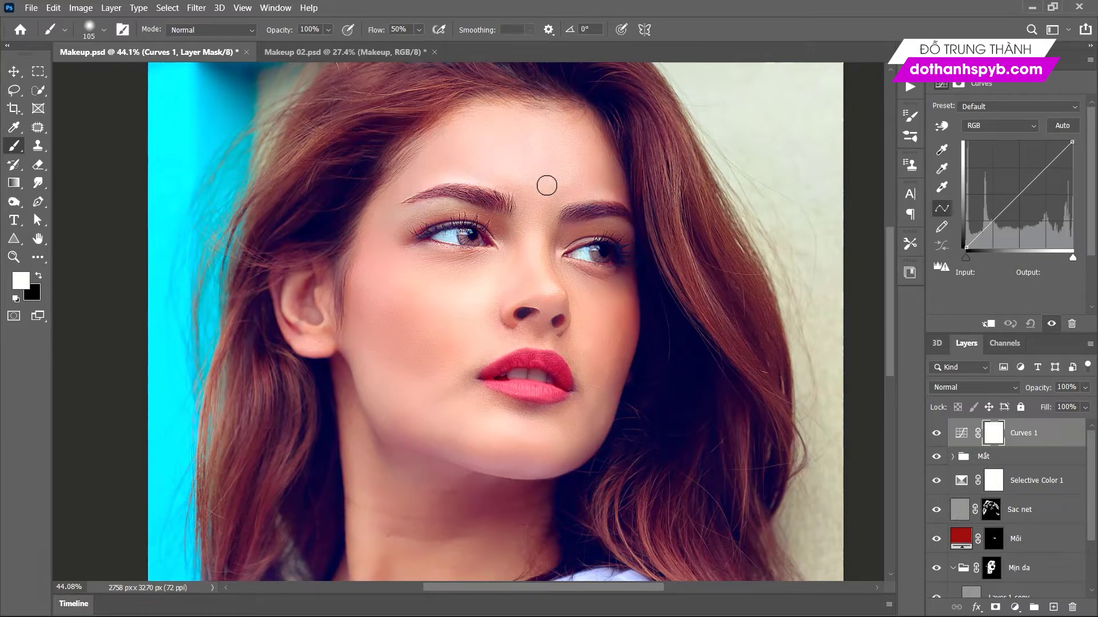
double_click(1036, 444)
text(Light)
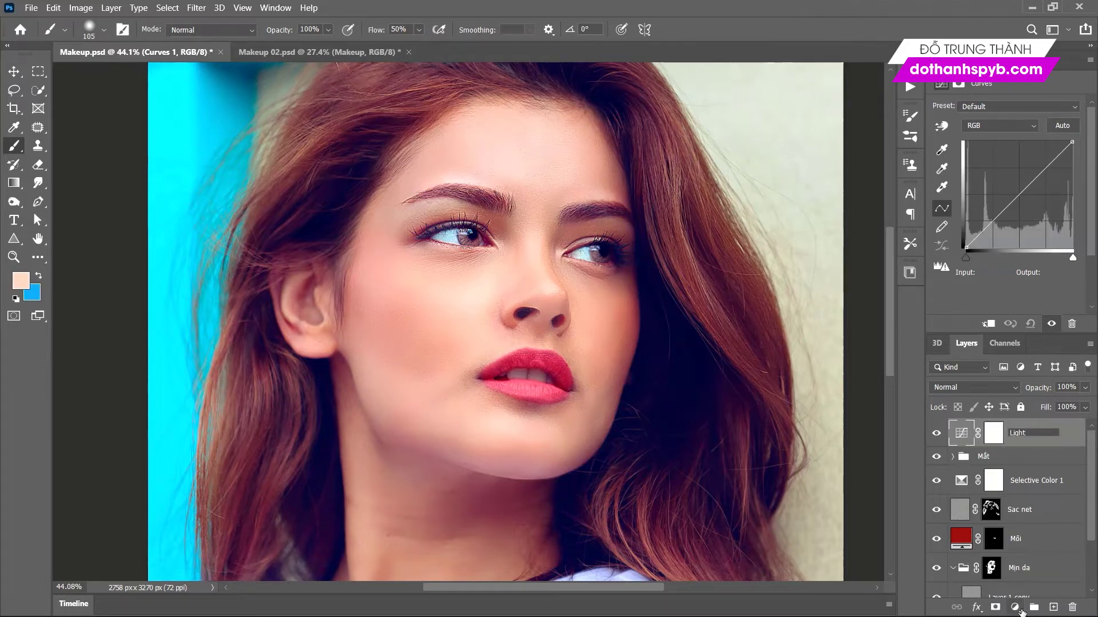
click(1020, 610)
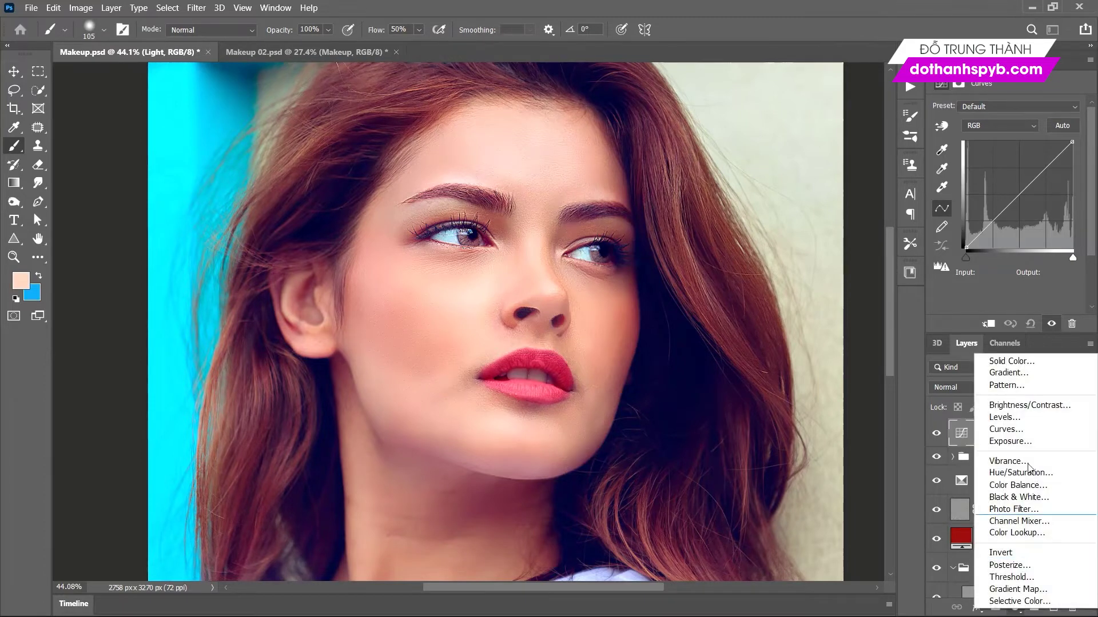
Add a second Curves adjustment layer named Dark.
click(1011, 430)
double_click(1019, 440)
text(Shape)
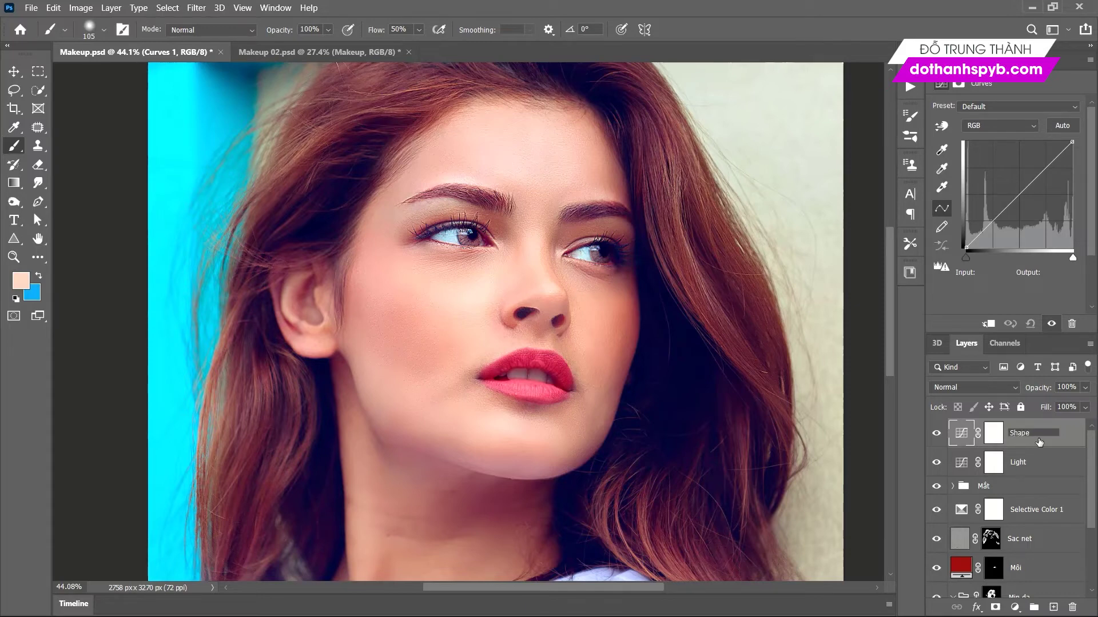
click(999, 435)
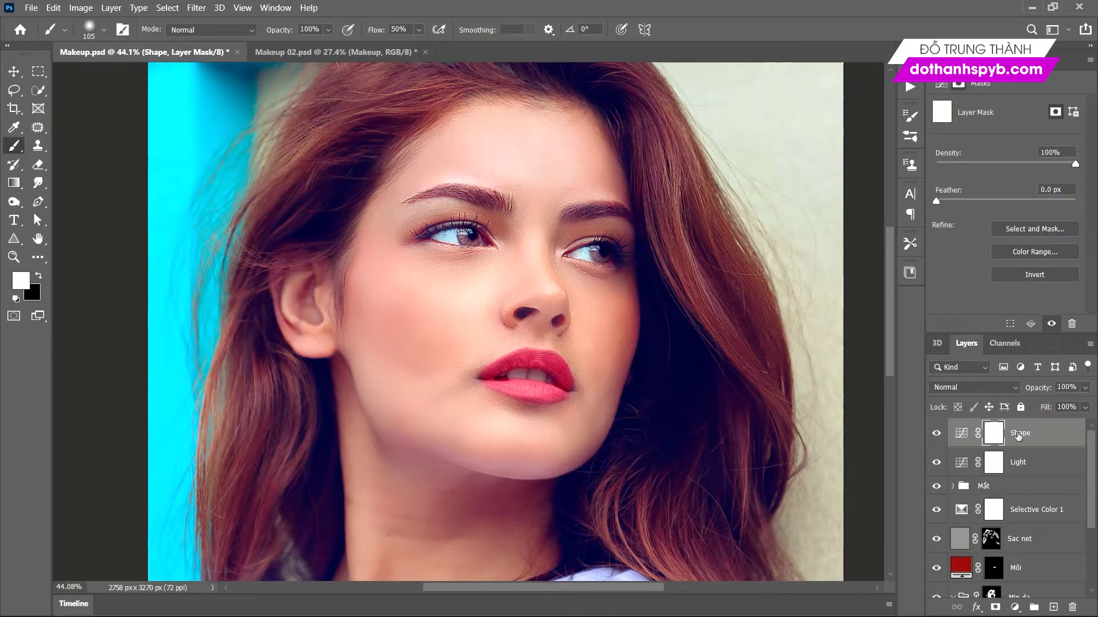
double_click(1034, 435)
text(Dark)
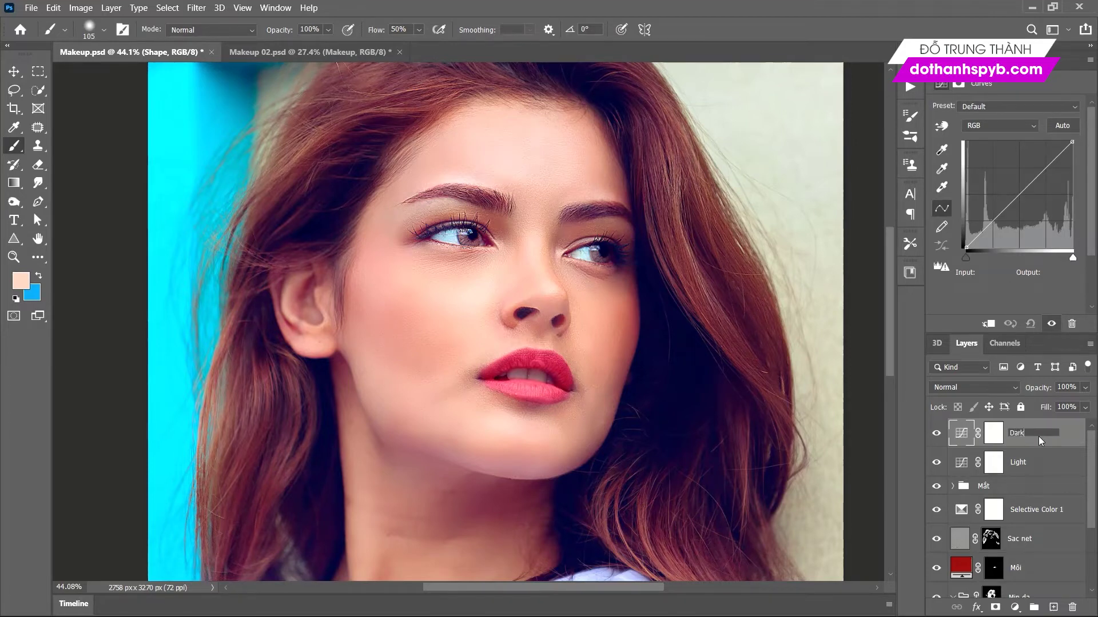
click(1003, 434)
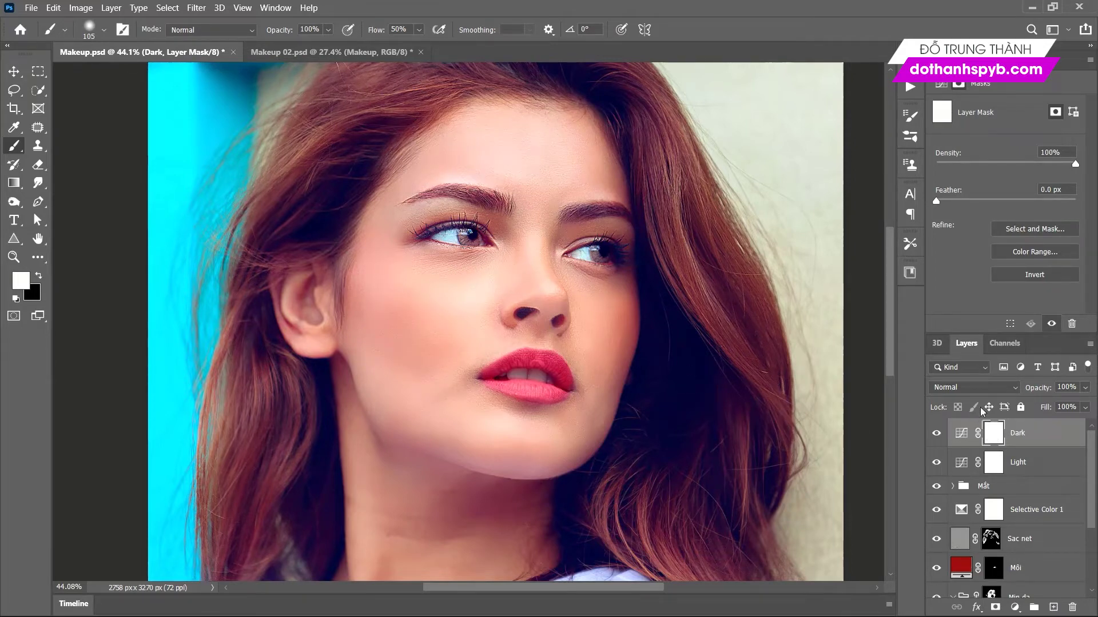
Set the Light curve to Screen blending and the Dark curve to Multiply.
click(994, 457)
click(972, 387)
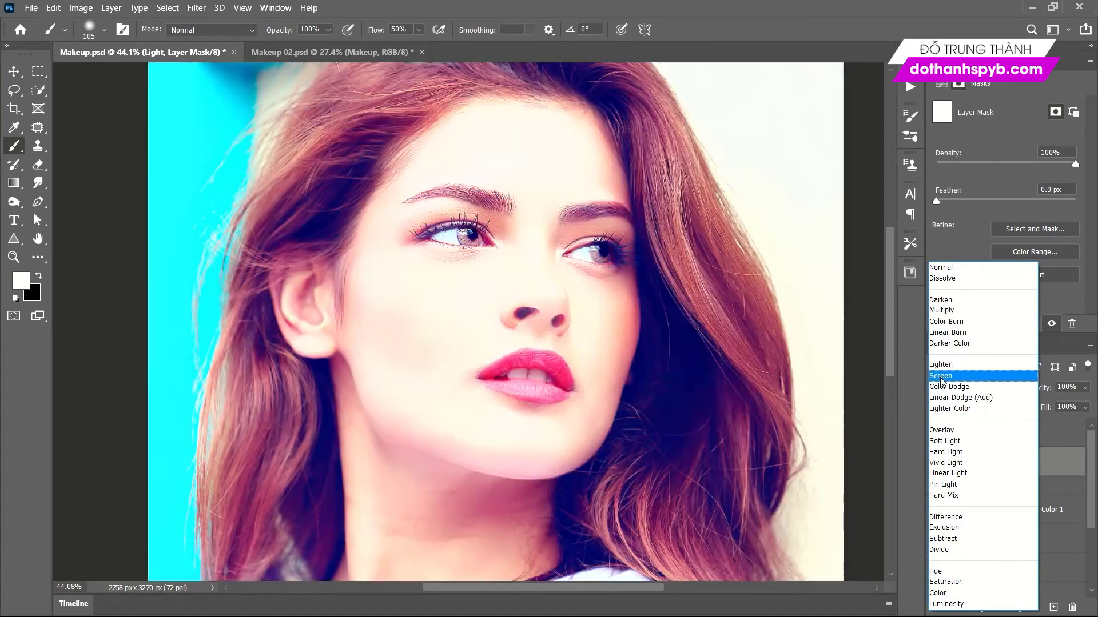
click(942, 376)
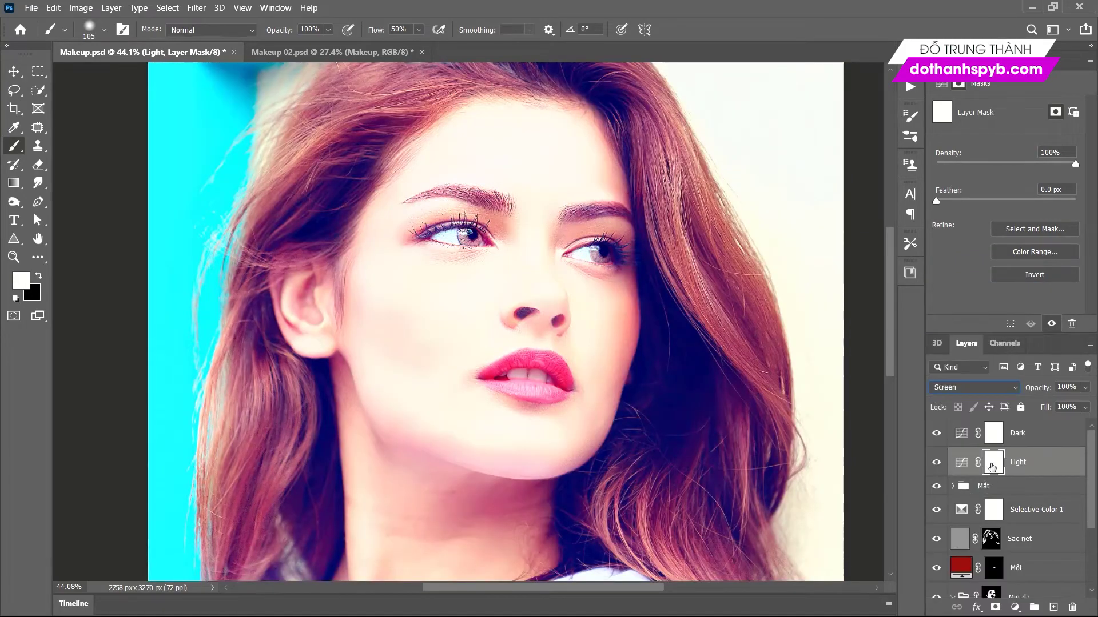
click(997, 438)
click(963, 387)
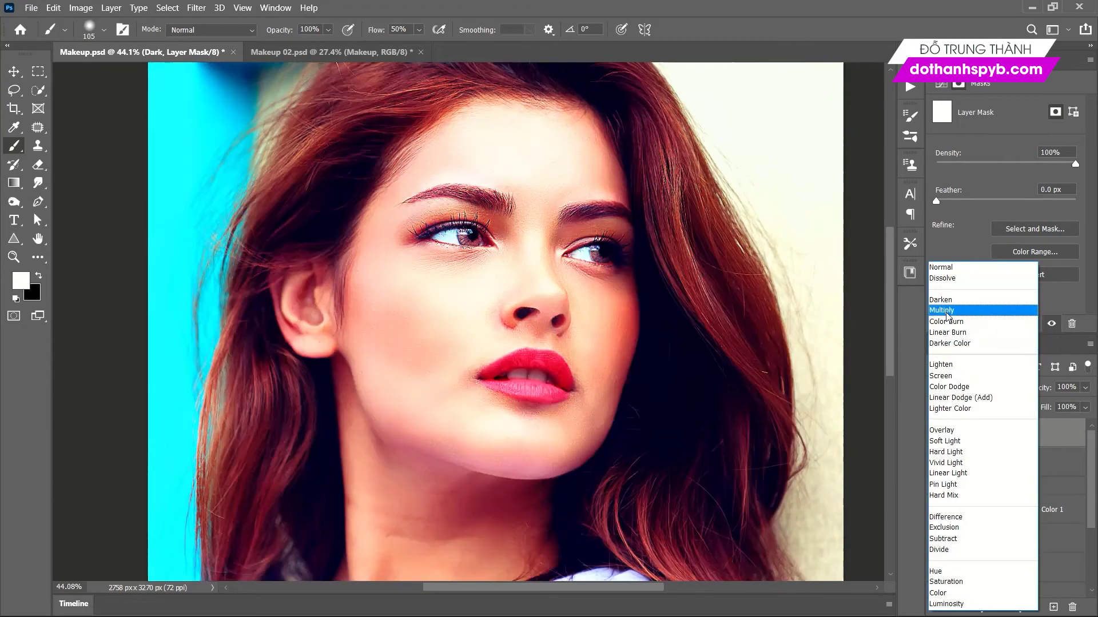
click(947, 314)
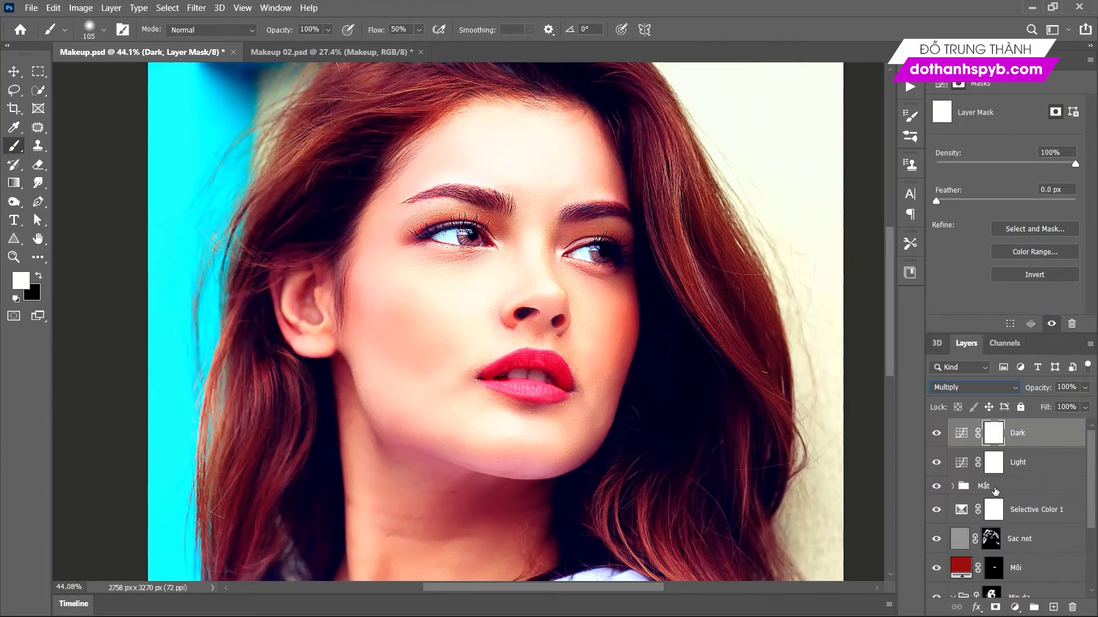
Invert the Light and Dark masks to black, hide Dark, and select Light's mask.
click(995, 466)
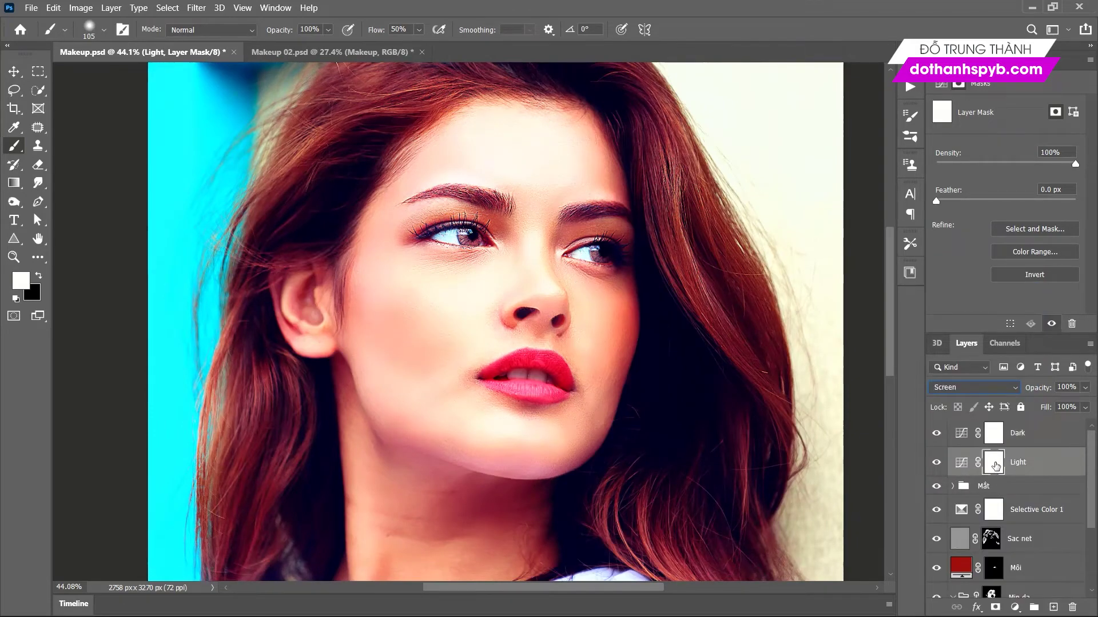
key(ctrl+j)
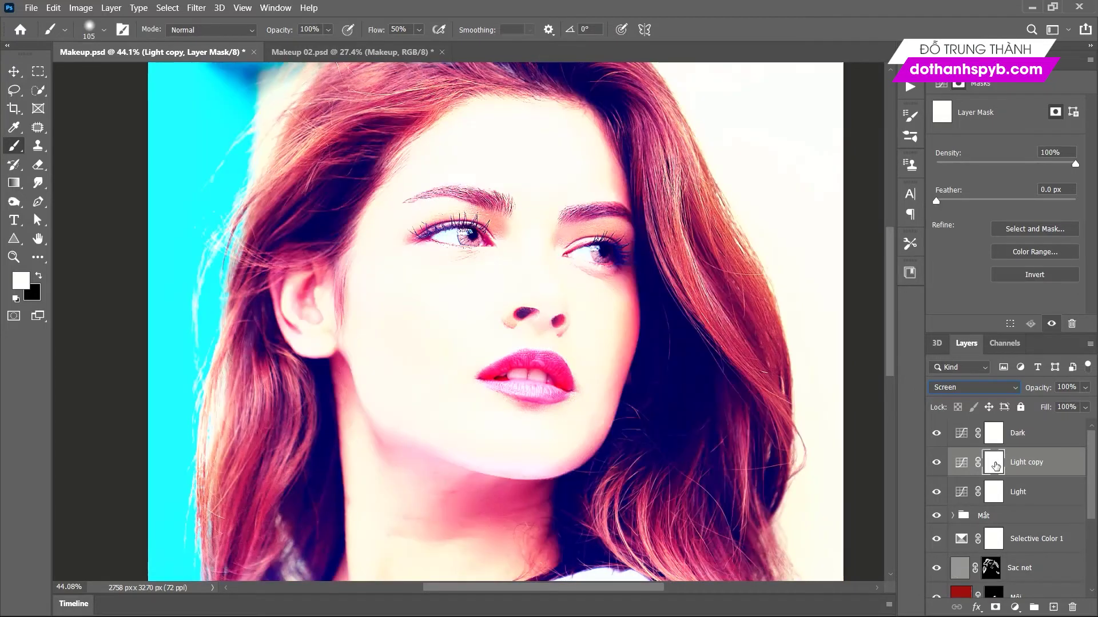
key(ctrl+z)
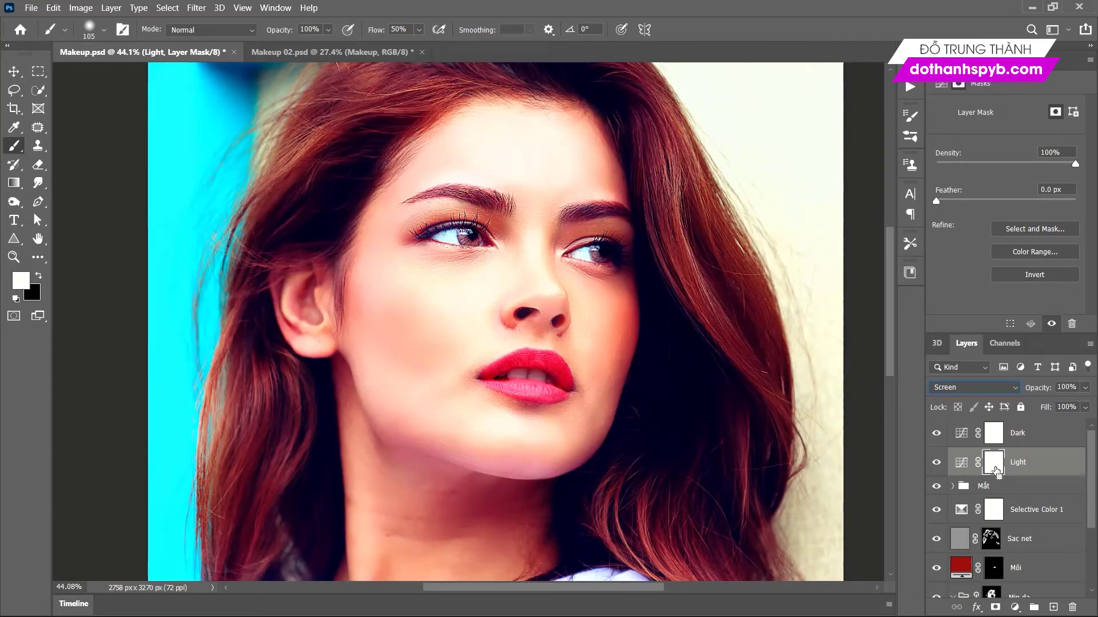
key(ctrl+i)
click(994, 434)
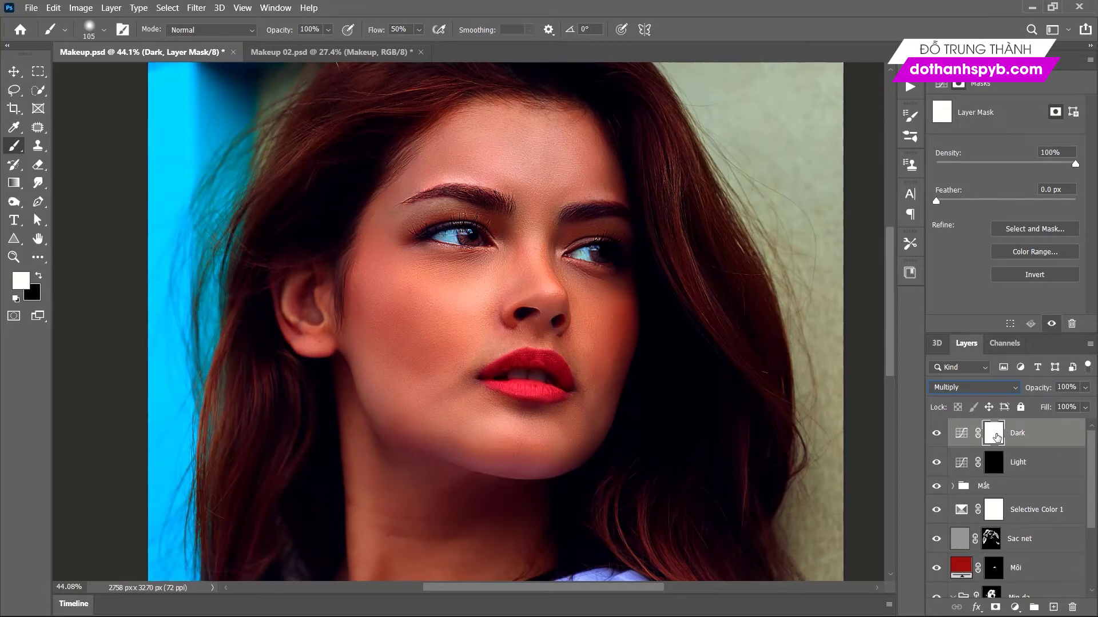
key(ctrl+i)
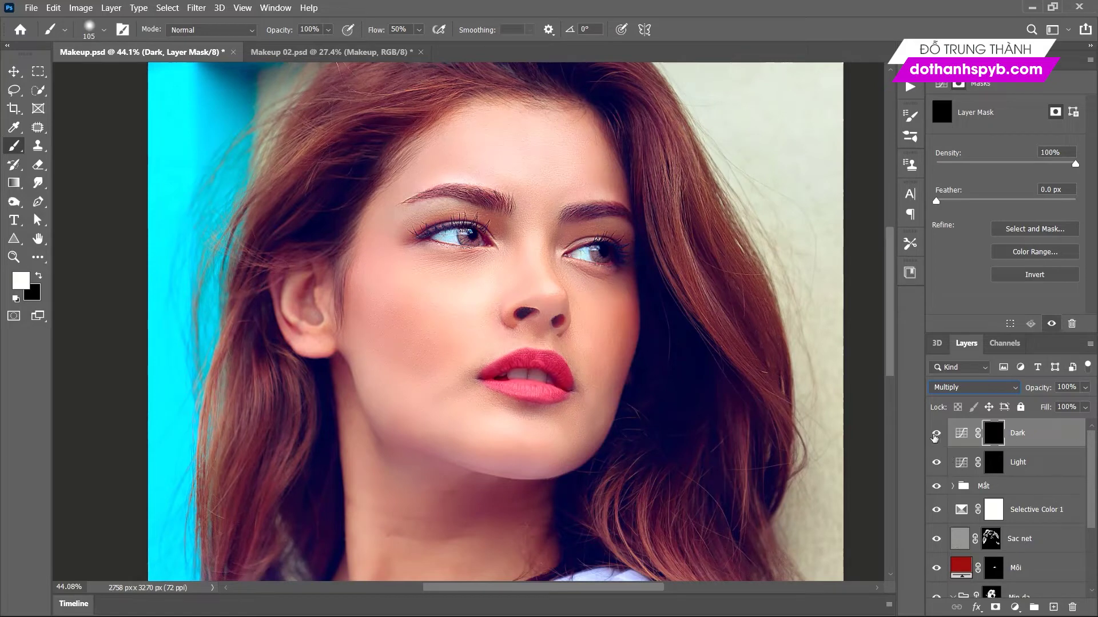
click(936, 434)
click(994, 470)
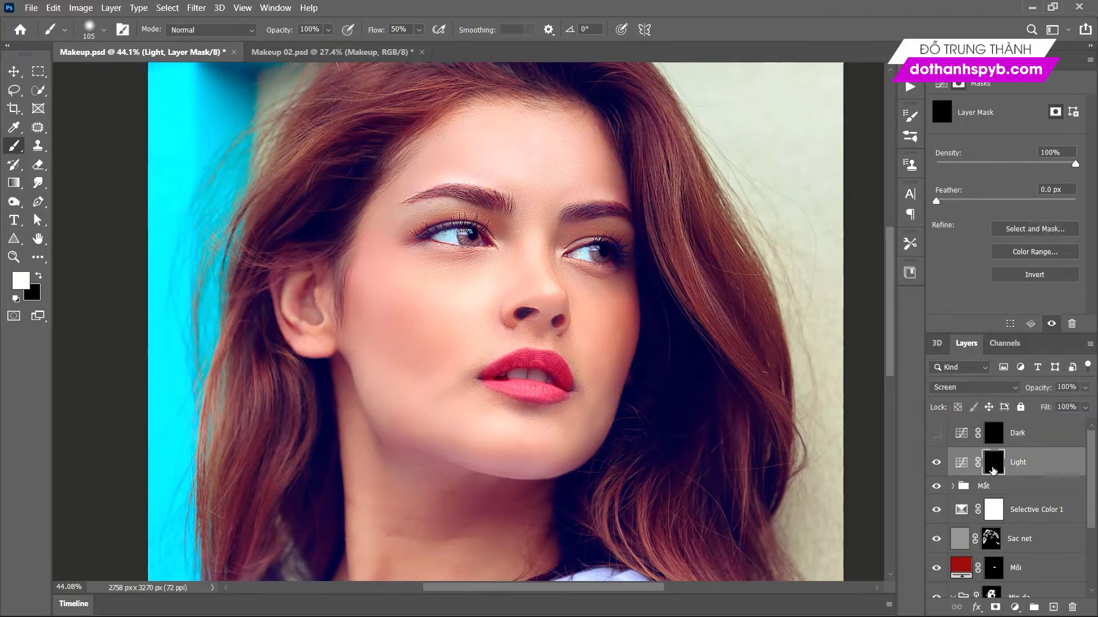
Set the brush to 385 px and brighten the forehead on the Light mask.
right_click(526, 197)
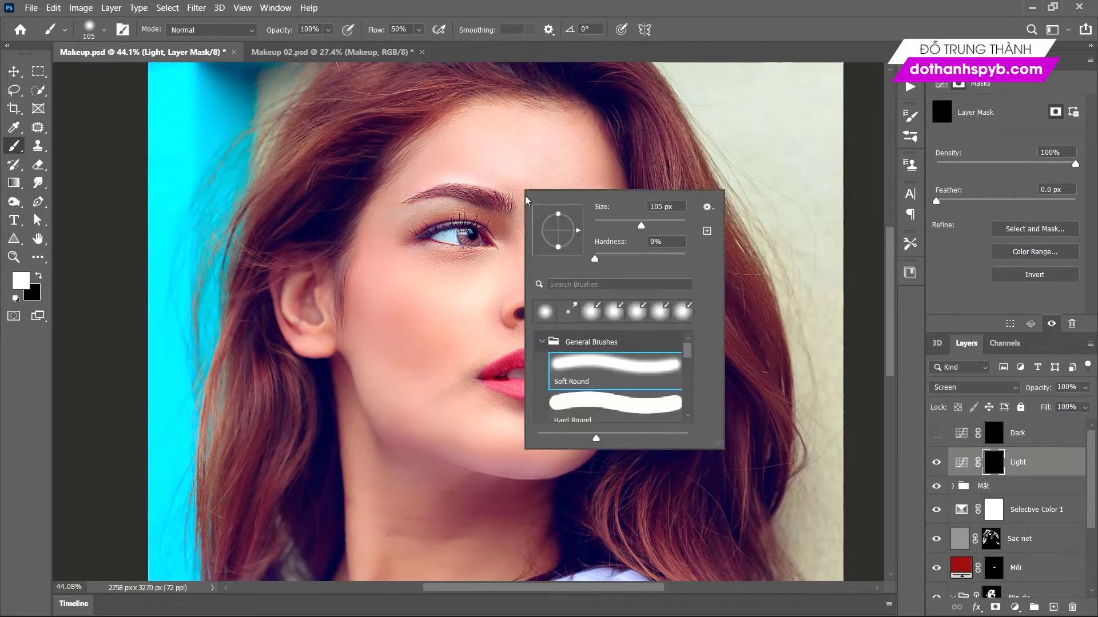
drag(641, 225, 657, 226)
text(385)
key(Return)
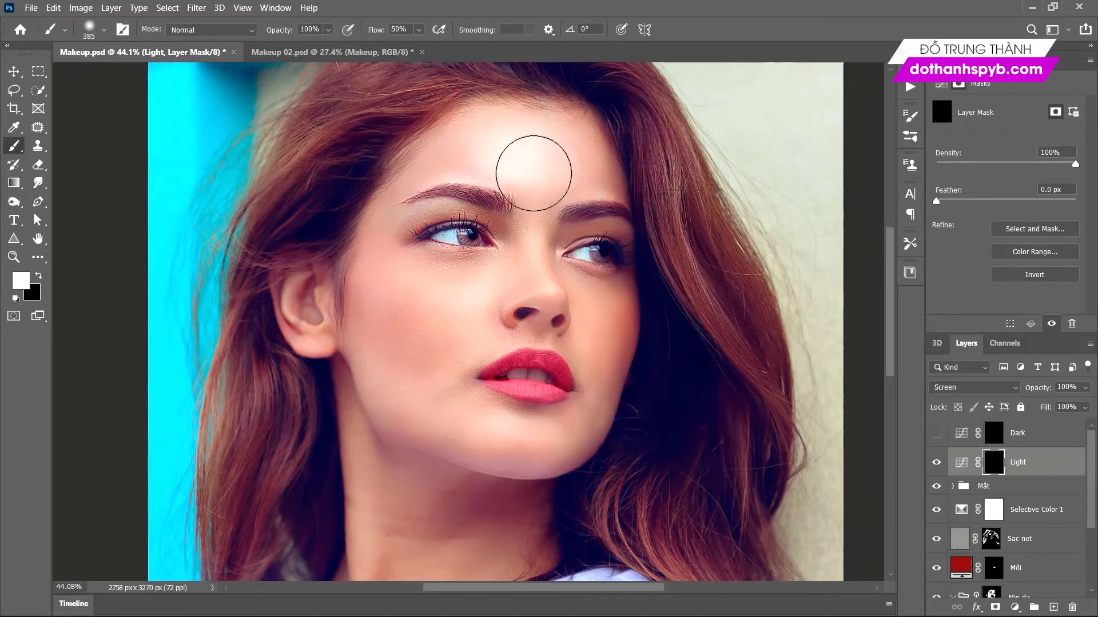
drag(540, 171, 530, 193)
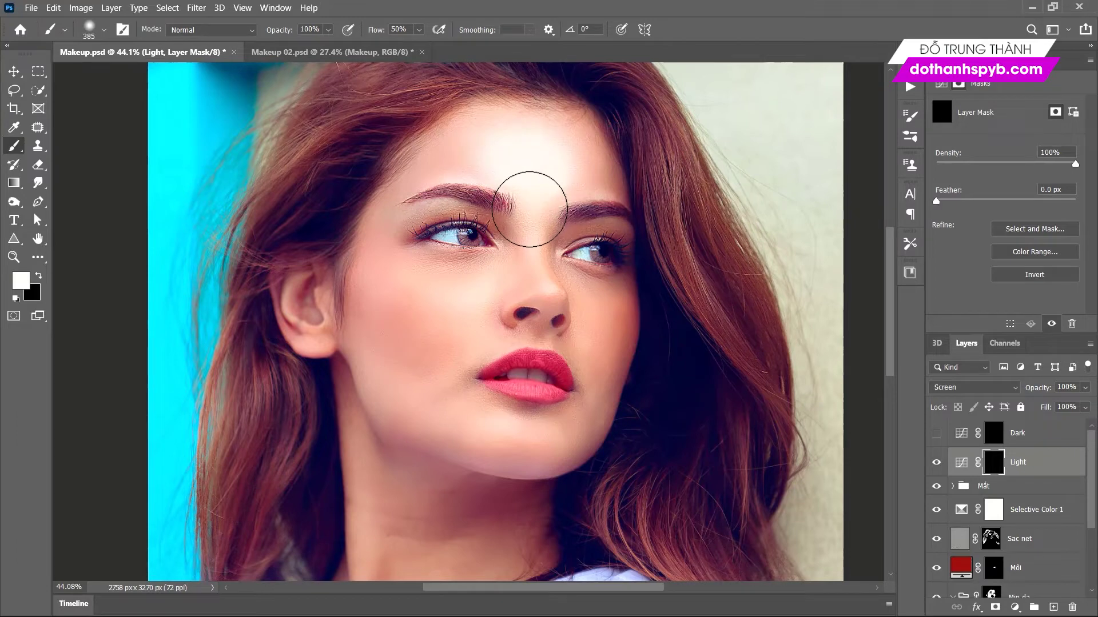
key(ctrl+z)
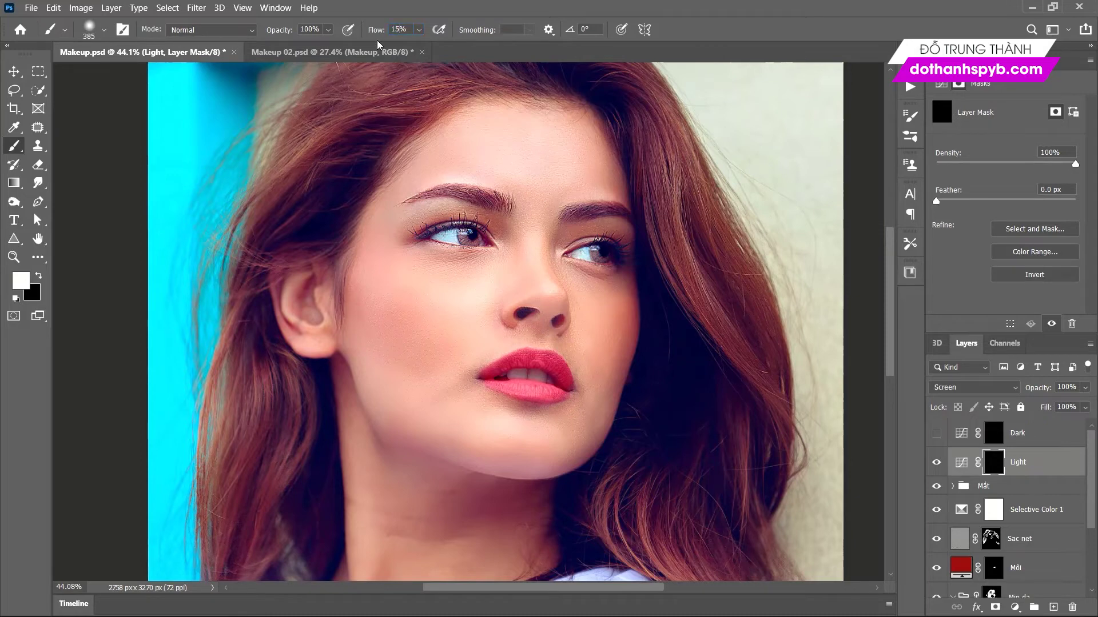
drag(522, 152, 525, 246)
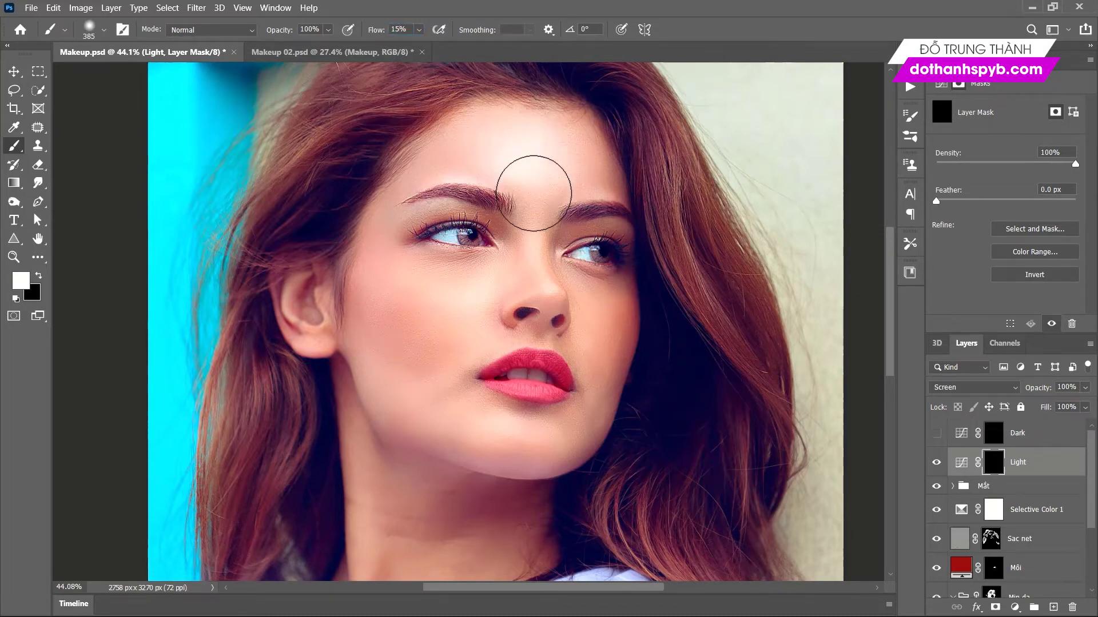
With a 168 px brush, brighten the nose bridge, cheeks, chin, brows and under-eye skin.
right_click(525, 246)
click(652, 280)
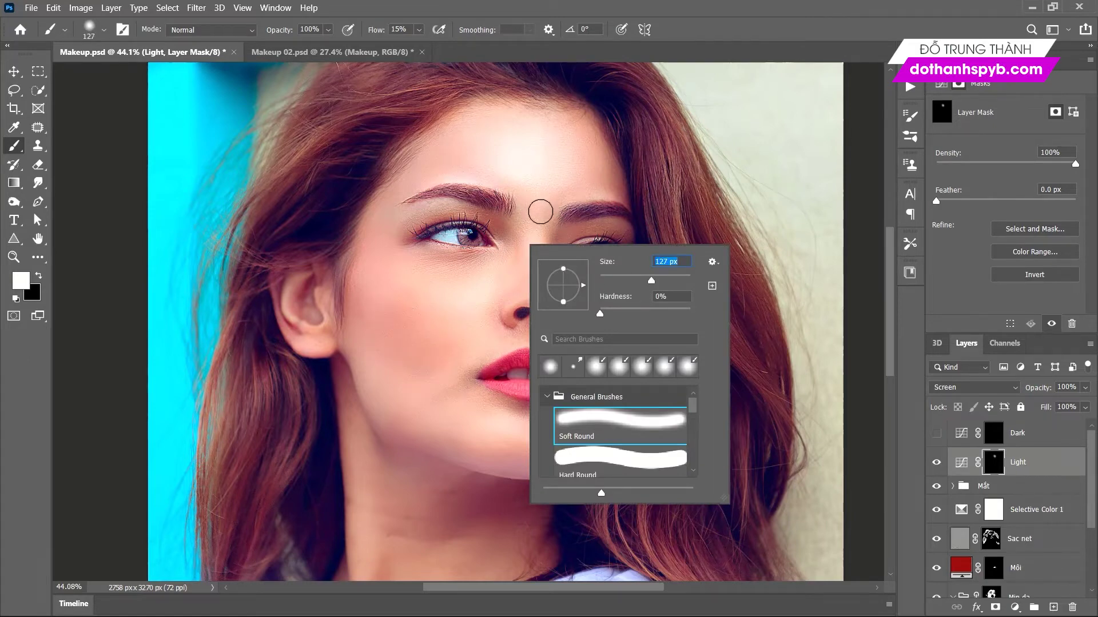
drag(653, 280, 664, 280)
key(Return)
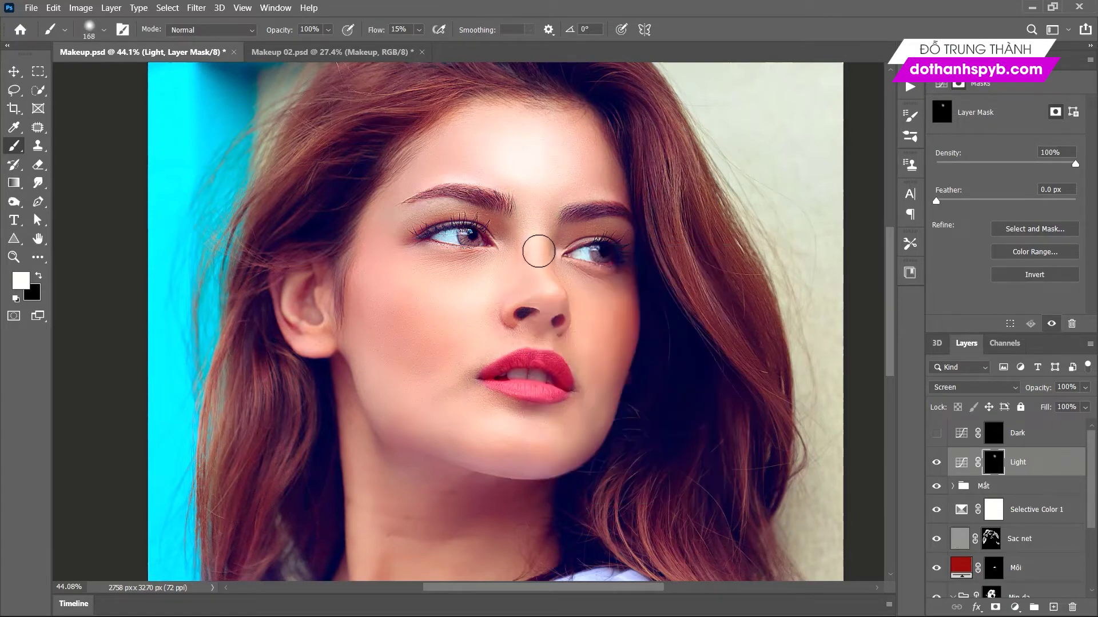
mouse_move(542, 276)
mouse_down()
mouse_move(545, 296)
mouse_move(542, 234)
mouse_up()
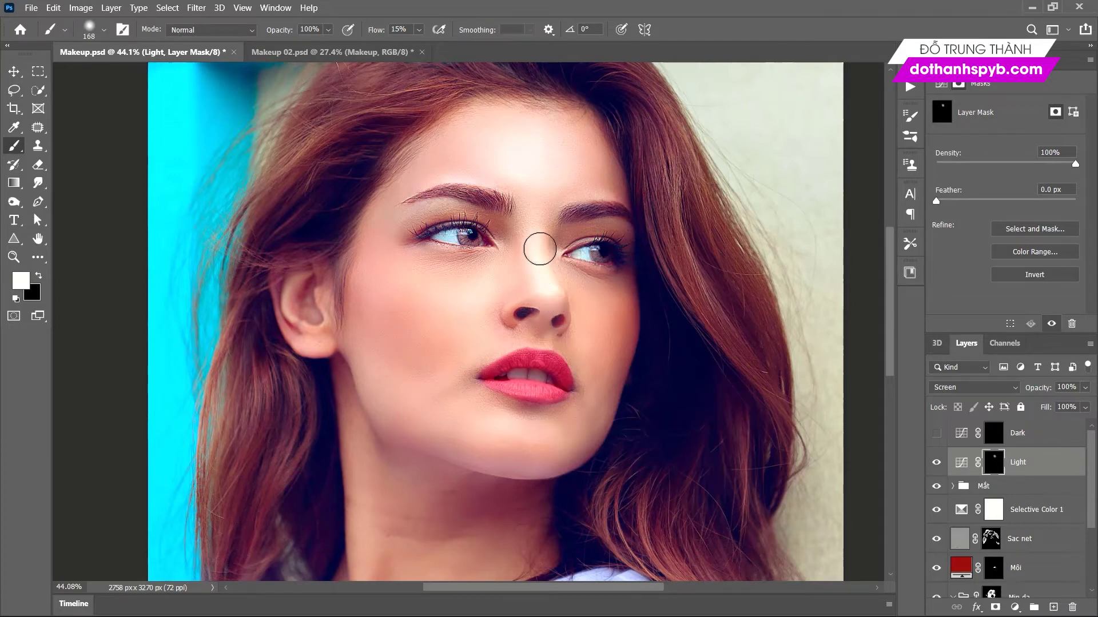
mouse_move(471, 326)
mouse_down()
mouse_move(463, 303)
mouse_move(468, 326)
mouse_move(475, 301)
mouse_move(446, 311)
mouse_up()
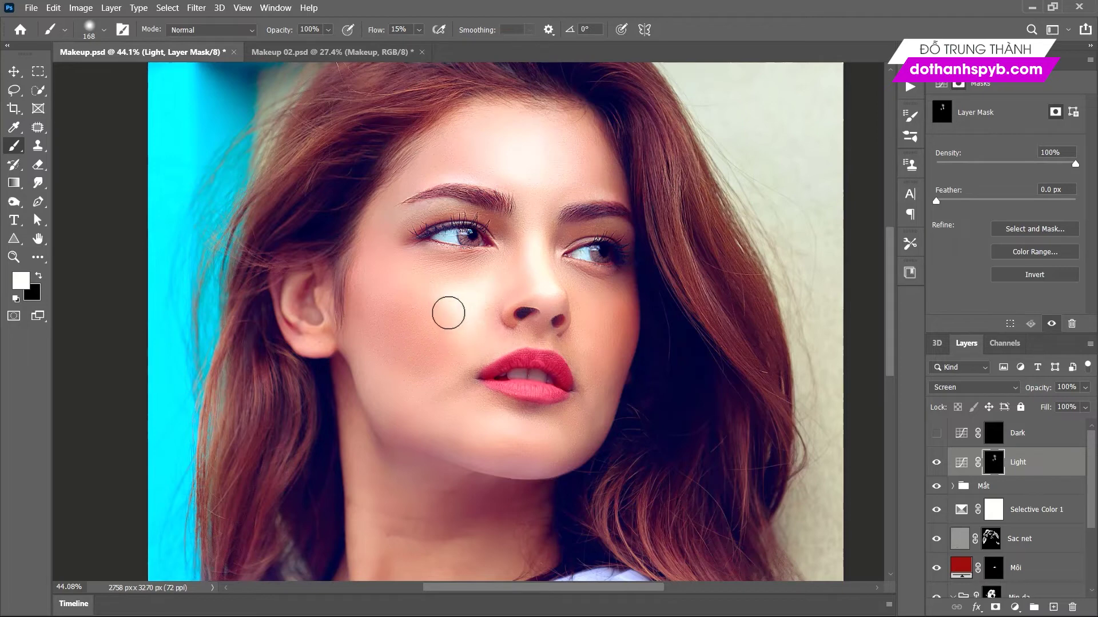
mouse_move(426, 428)
mouse_down()
mouse_move(475, 438)
mouse_move(549, 429)
mouse_move(460, 417)
mouse_up()
mouse_move(590, 314)
mouse_down()
mouse_move(583, 294)
mouse_move(581, 387)
mouse_move(593, 345)
mouse_up()
mouse_move(554, 406)
mouse_down()
mouse_move(377, 379)
mouse_move(430, 404)
mouse_move(404, 416)
mouse_move(448, 429)
mouse_up()
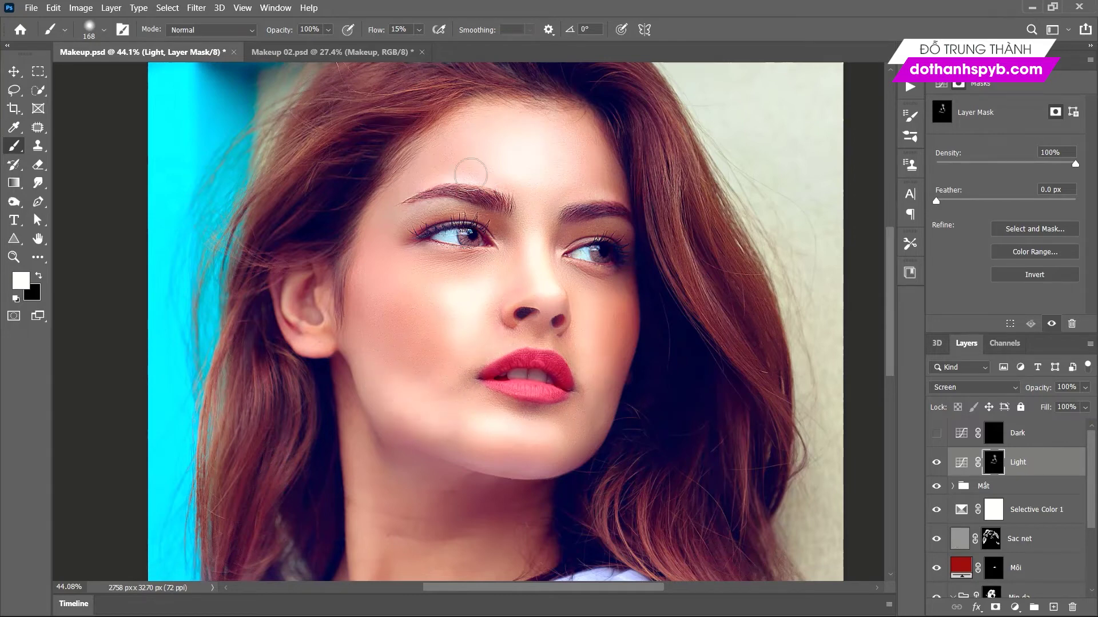
mouse_move(556, 176)
mouse_down()
mouse_move(546, 191)
mouse_move(526, 184)
mouse_move(531, 218)
mouse_move(561, 198)
mouse_move(515, 184)
mouse_move(436, 245)
mouse_move(412, 225)
mouse_move(385, 226)
mouse_move(524, 234)
mouse_up()
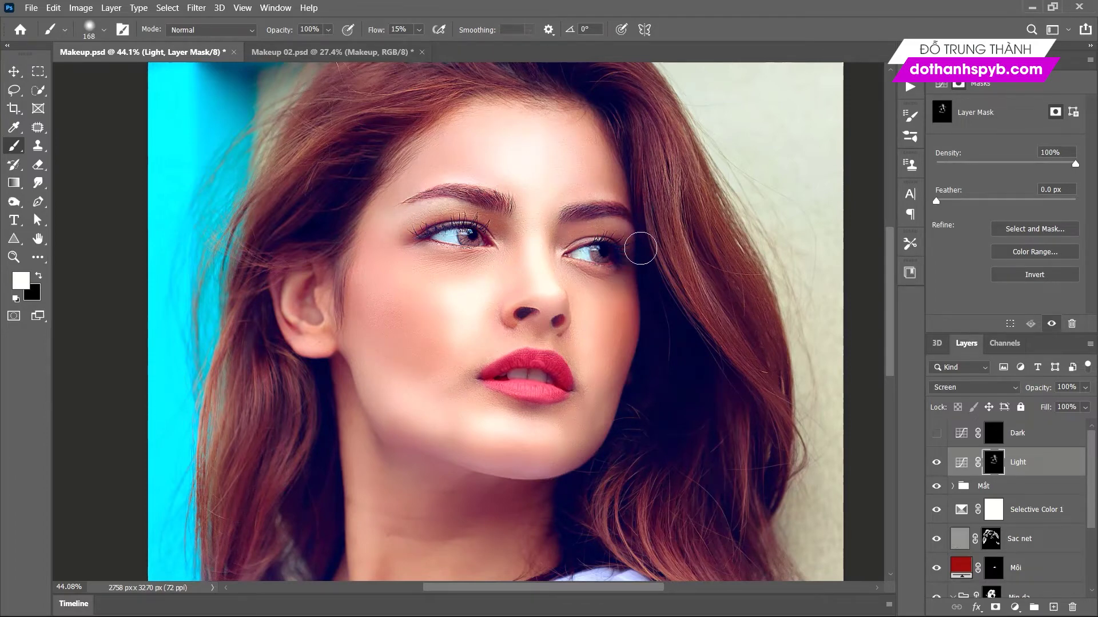
drag(372, 247, 440, 275)
mouse_move(583, 294)
mouse_down()
mouse_move(583, 281)
mouse_move(618, 311)
mouse_up()
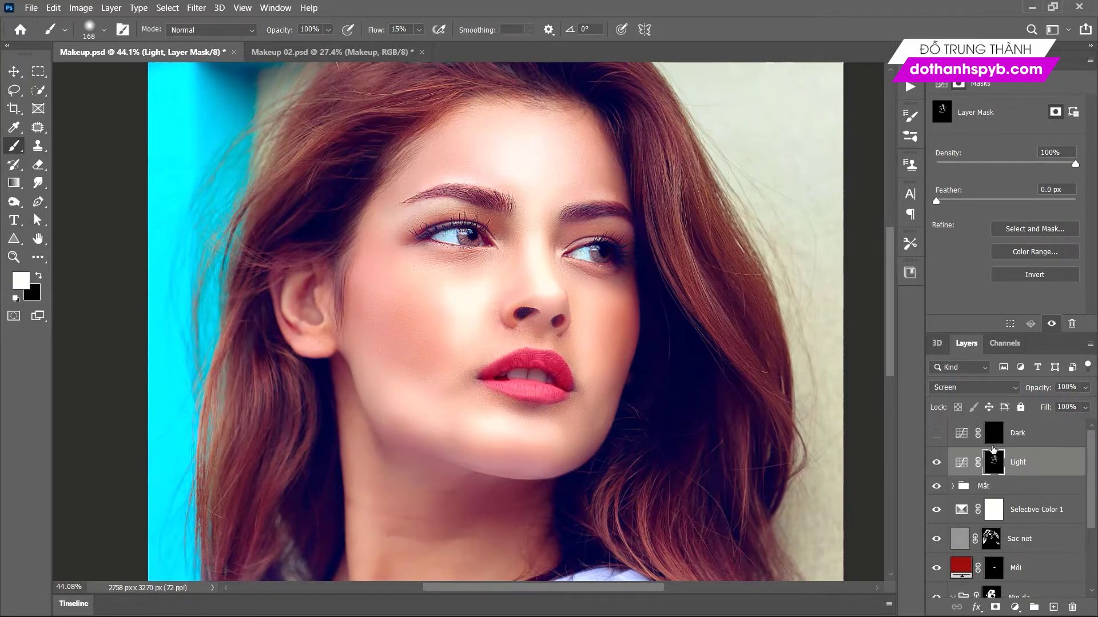
On the Dark mask, deepen shadows beside the nostril, along the hairline and jawline.
click(972, 439)
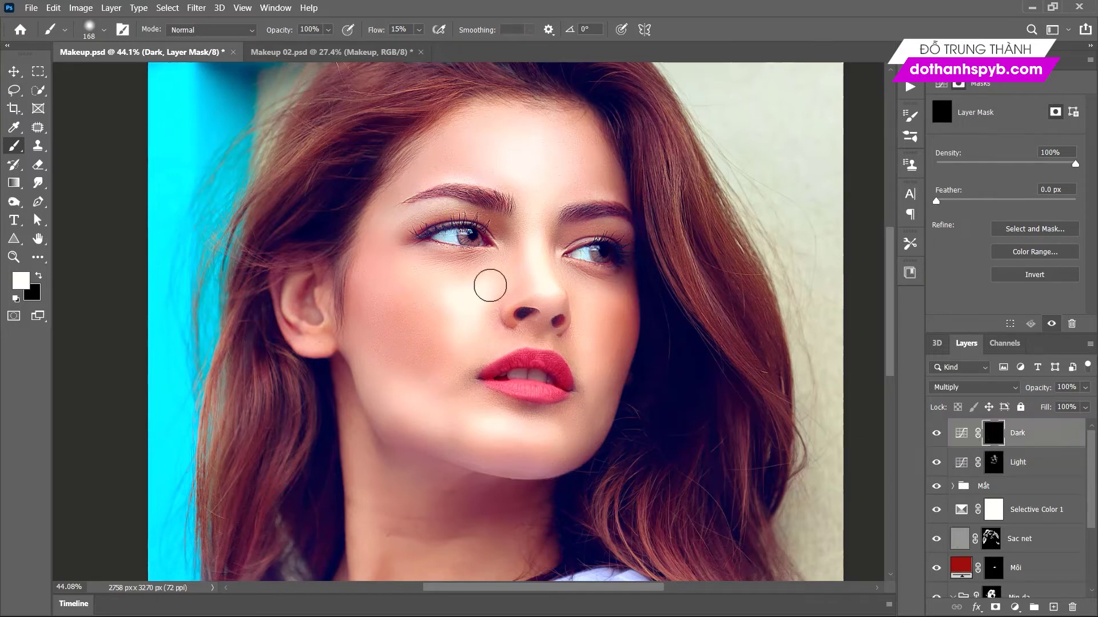
drag(503, 302, 504, 328)
right_click(475, 119)
key(Return)
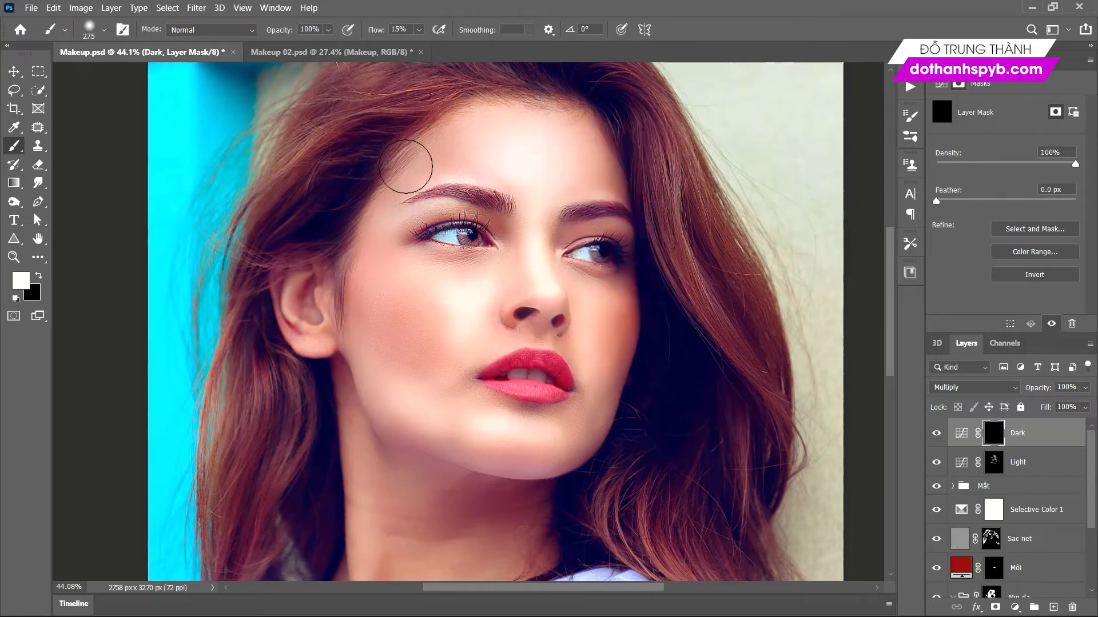
mouse_move(375, 214)
mouse_down()
mouse_move(592, 134)
mouse_move(606, 183)
mouse_up()
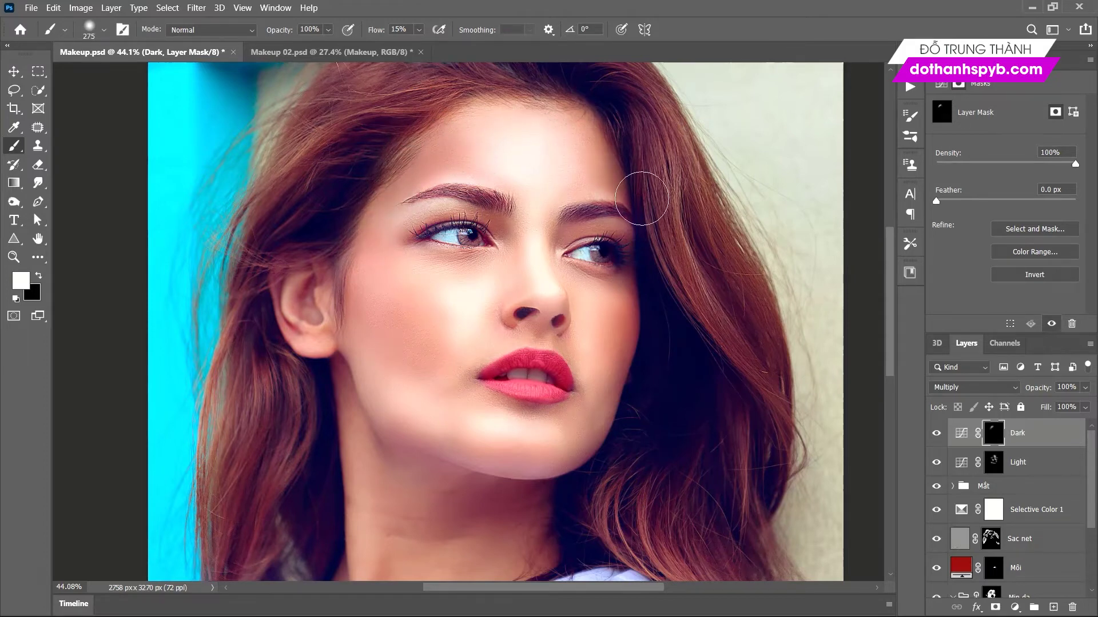
drag(626, 341, 619, 412)
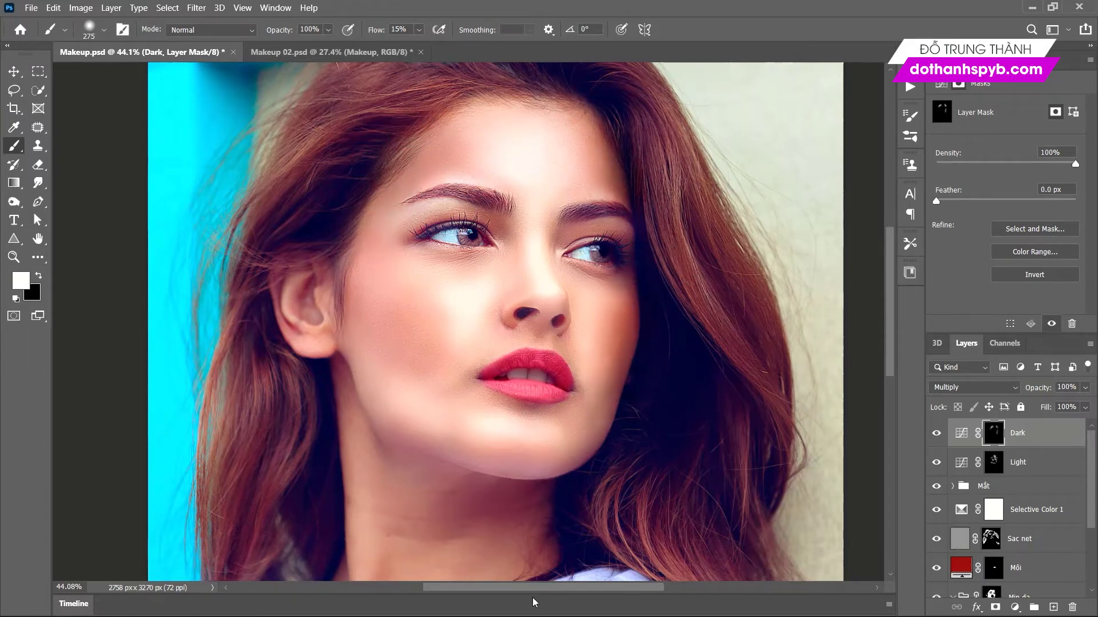
mouse_move(587, 494)
mouse_down()
mouse_move(588, 453)
mouse_move(394, 435)
mouse_move(331, 366)
mouse_move(382, 269)
mouse_move(426, 335)
mouse_move(372, 309)
mouse_move(414, 360)
mouse_up()
With an 84 px brush, darken the left eyelid crease and right upper lash line.
right_click(292, 253)
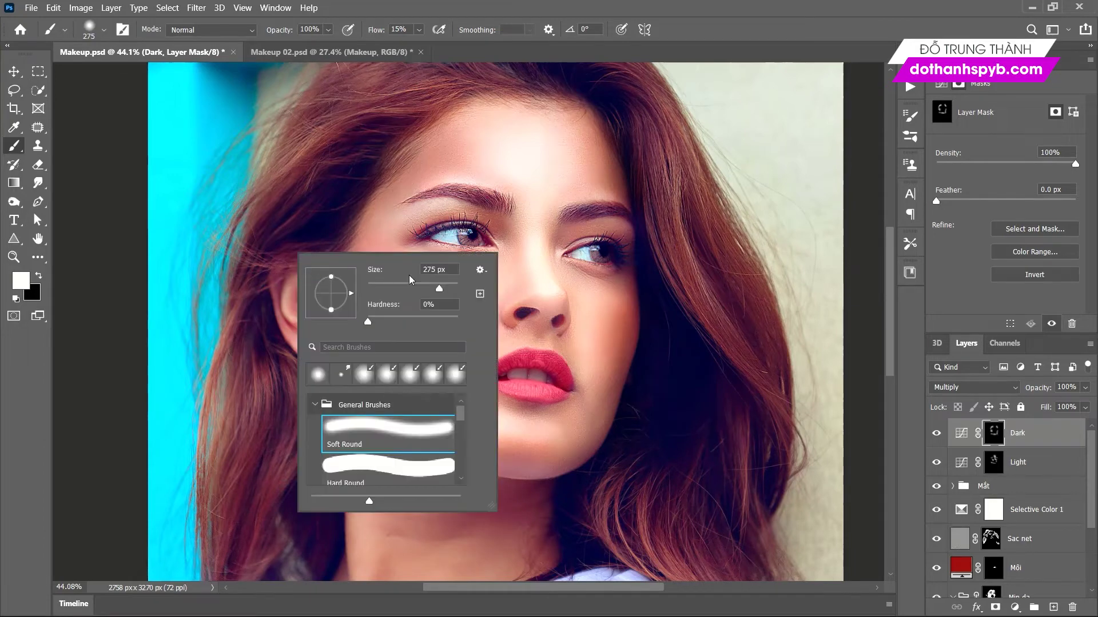
click(401, 288)
click(403, 226)
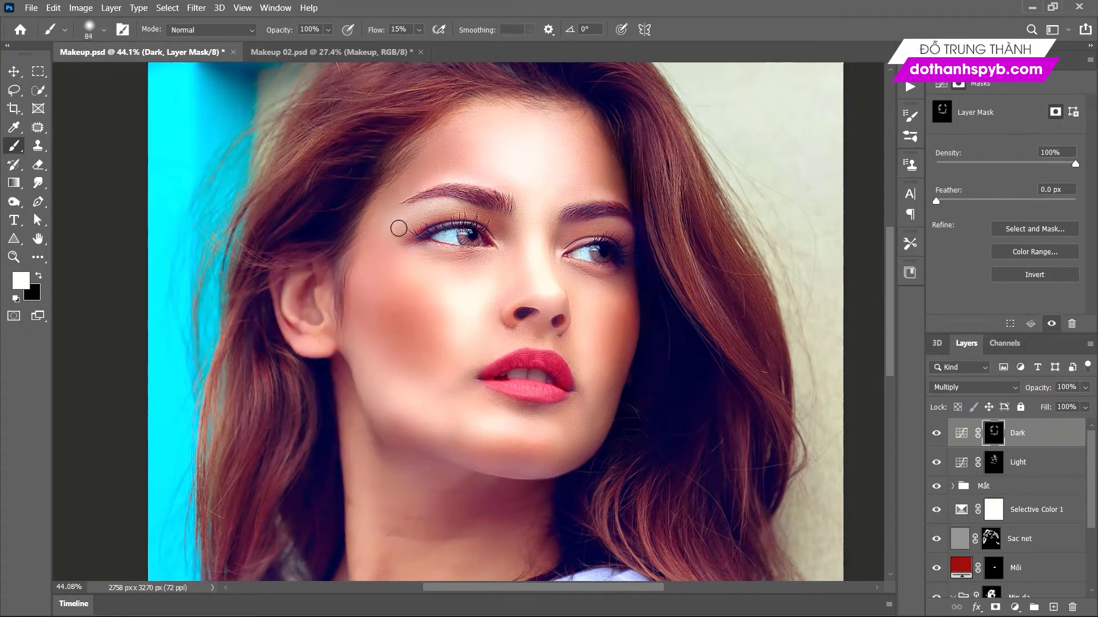
mouse_move(443, 217)
mouse_down()
mouse_move(493, 229)
mouse_move(405, 240)
mouse_up()
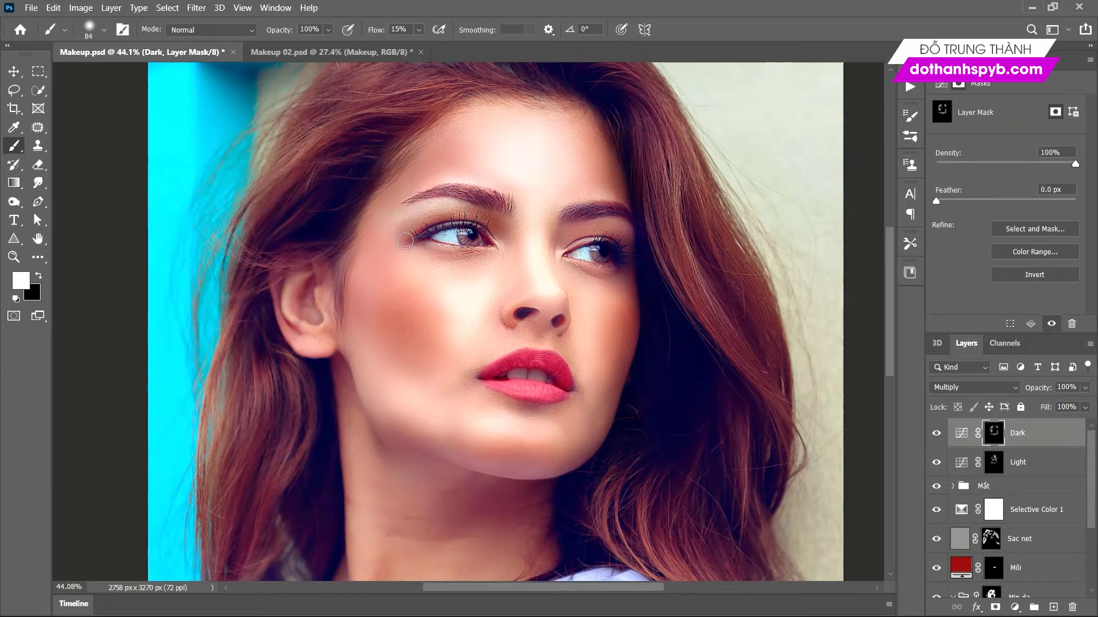
mouse_move(584, 239)
mouse_down()
mouse_move(563, 252)
mouse_move(595, 232)
mouse_move(623, 273)
mouse_up()
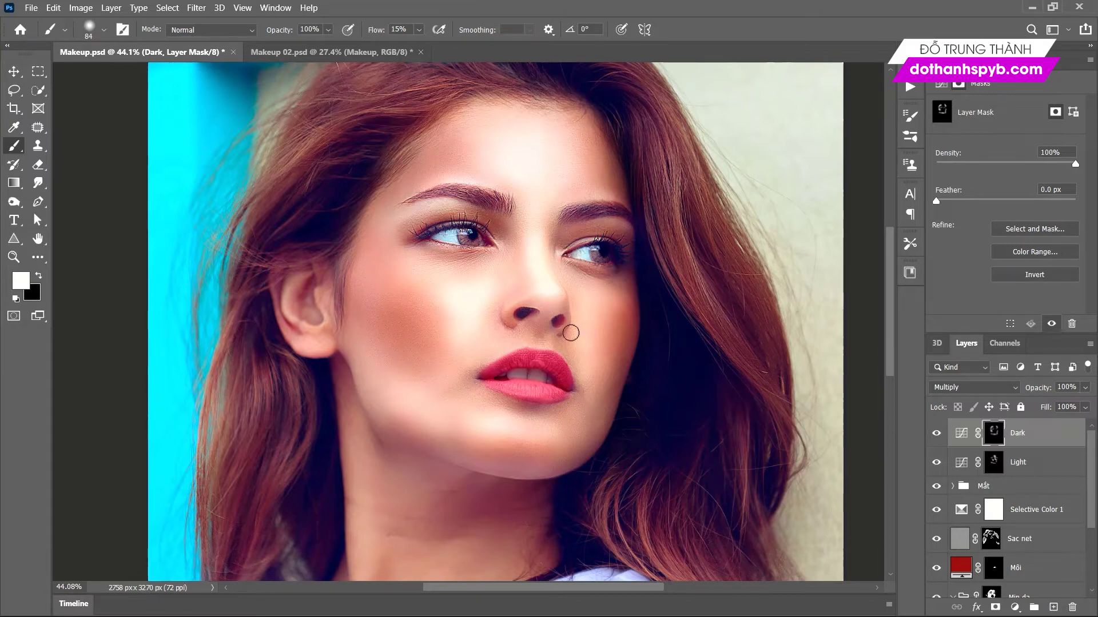
Enlarge the brush to about 199 px and darken the neck shadow under the chin.
scroll(368, 463, down, 3)
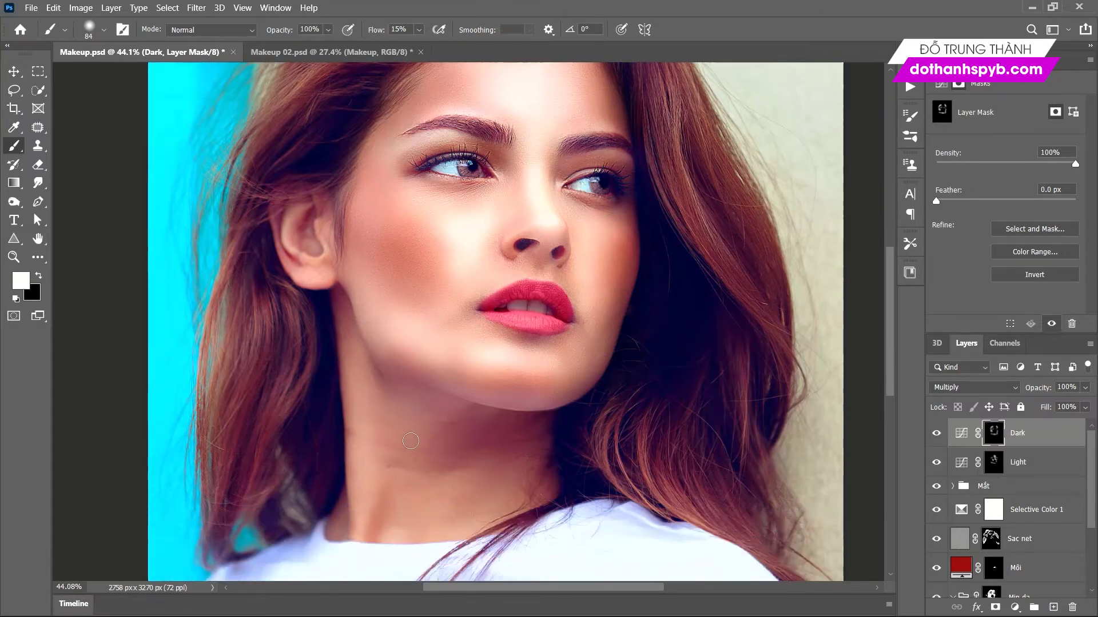
right_click(411, 429)
drag(543, 393, 555, 394)
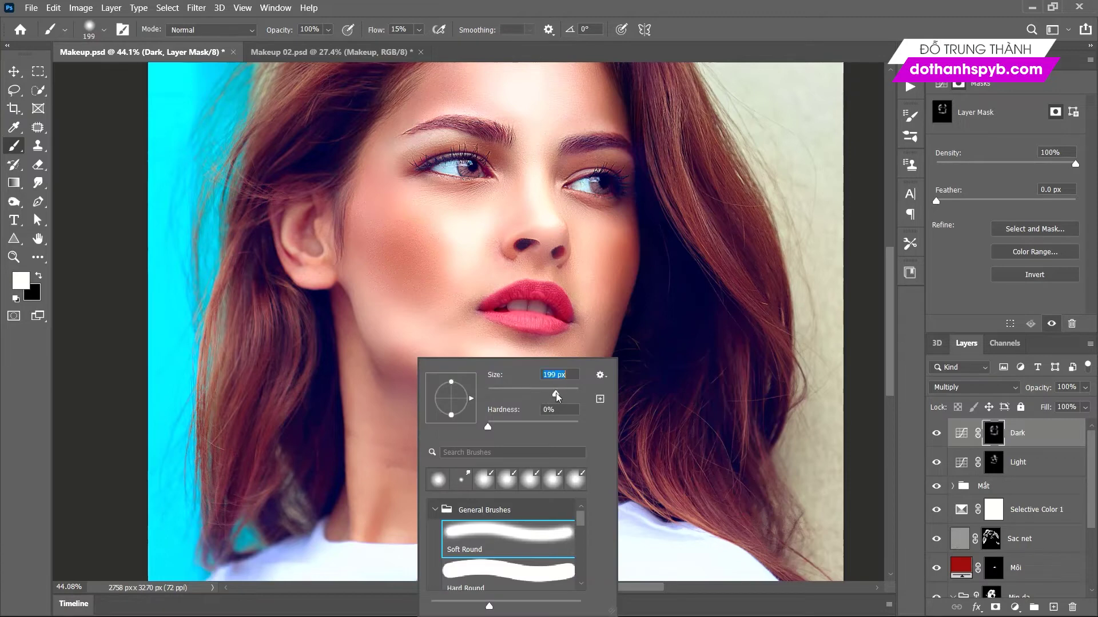
key(Return)
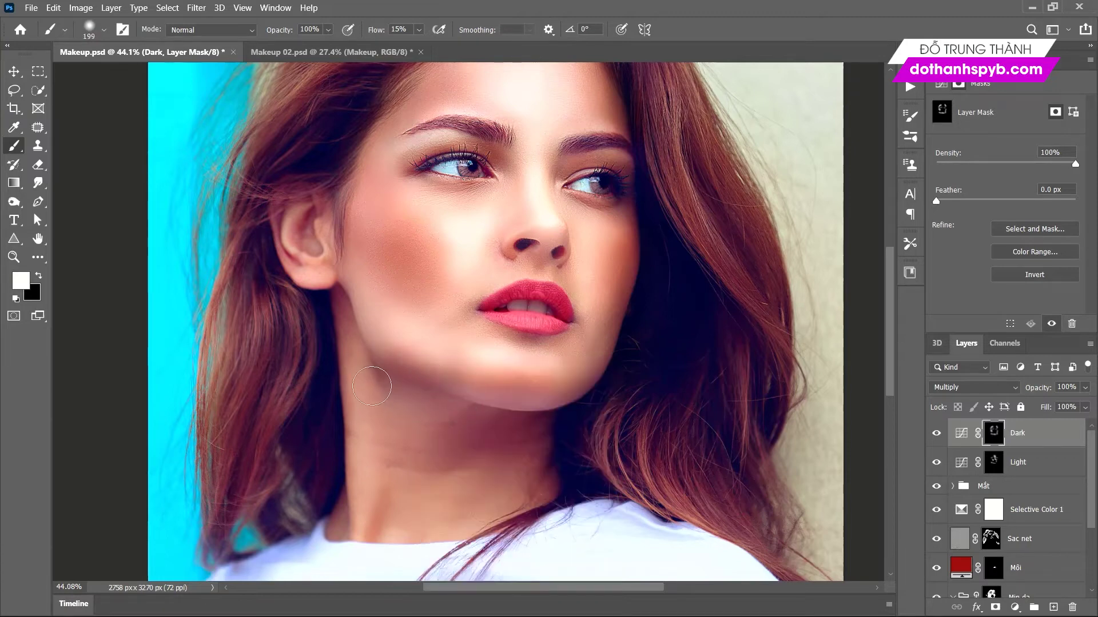
mouse_move(481, 422)
mouse_down()
mouse_move(471, 448)
mouse_move(542, 432)
mouse_move(446, 437)
mouse_up()
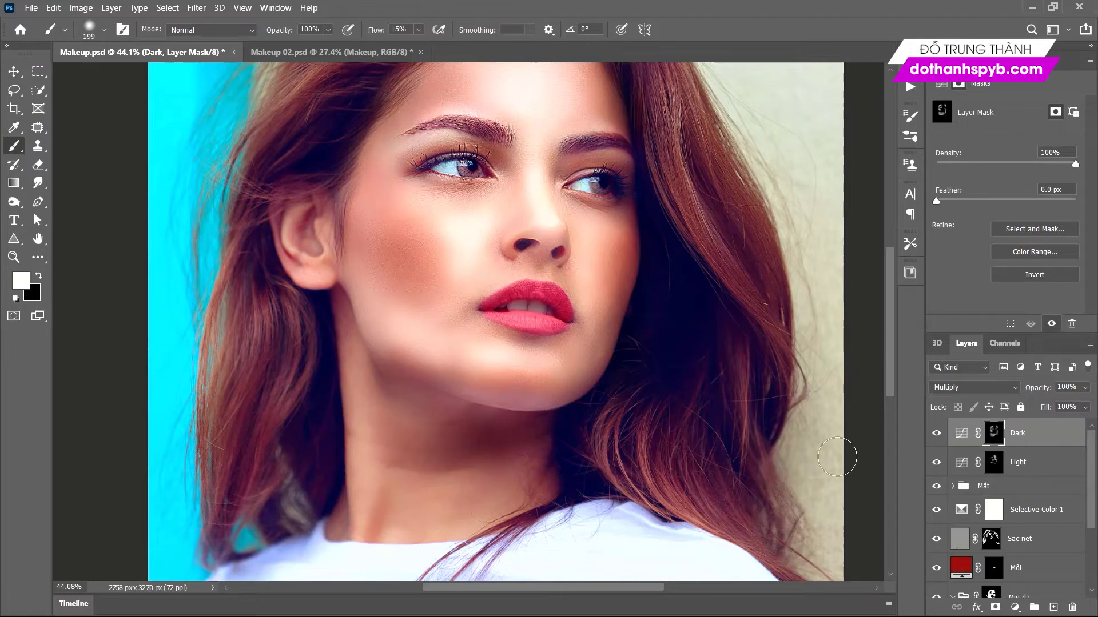
Paint the lower neck on the Light mask, then select both Dark and Light layers.
click(994, 466)
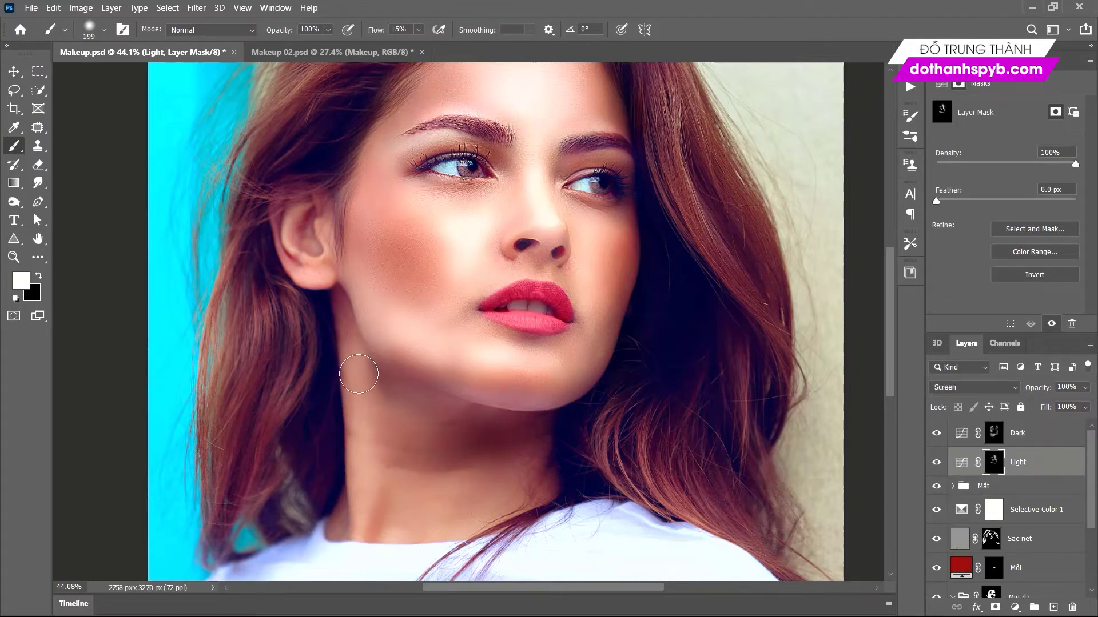
mouse_move(352, 513)
mouse_down()
mouse_move(475, 509)
mouse_move(375, 505)
mouse_move(453, 482)
mouse_move(434, 509)
mouse_move(461, 500)
mouse_move(492, 538)
mouse_move(482, 490)
mouse_move(380, 473)
mouse_move(563, 440)
mouse_up()
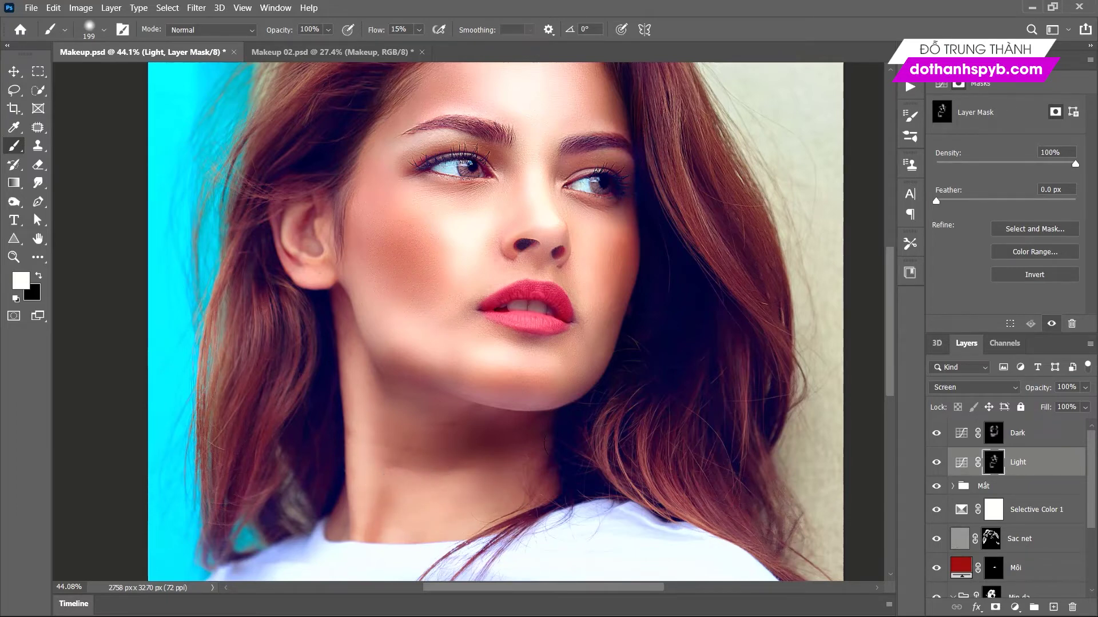
click(995, 428)
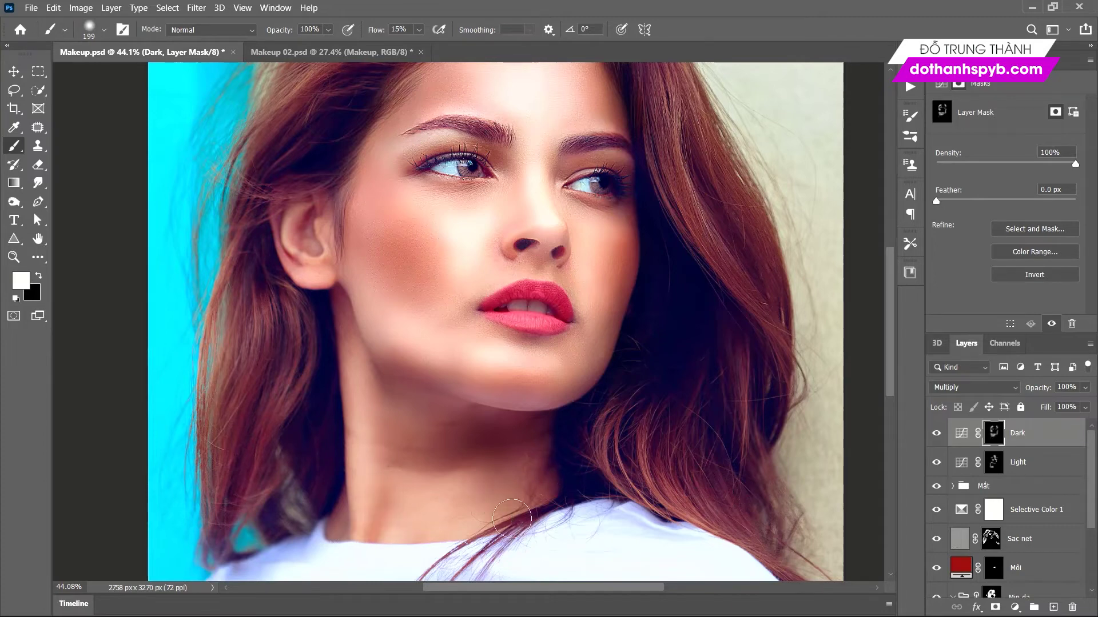
scroll(600, 435, down, 3)
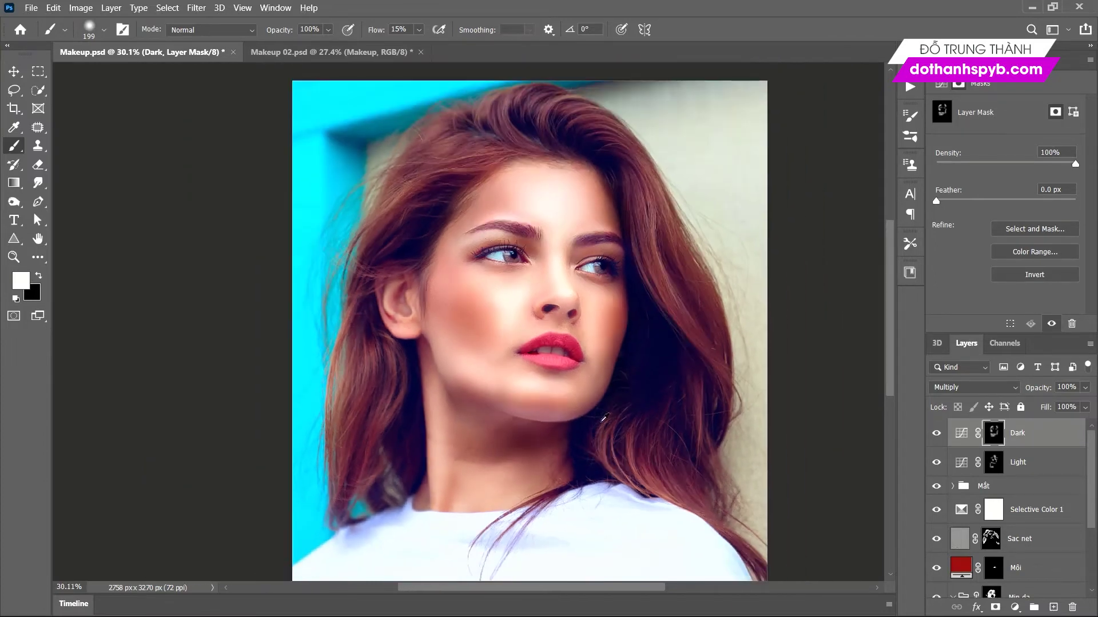
shift+click(1021, 468)
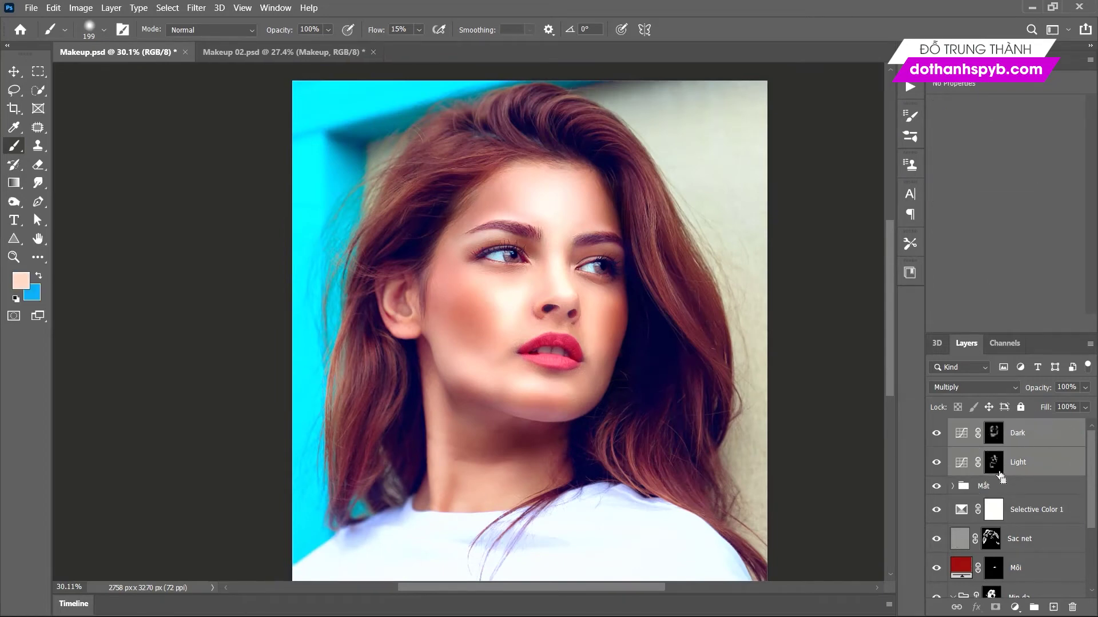
Group Dark and Light into Group 1 and set the group's opacity to 28%.
key(ctrl+g)
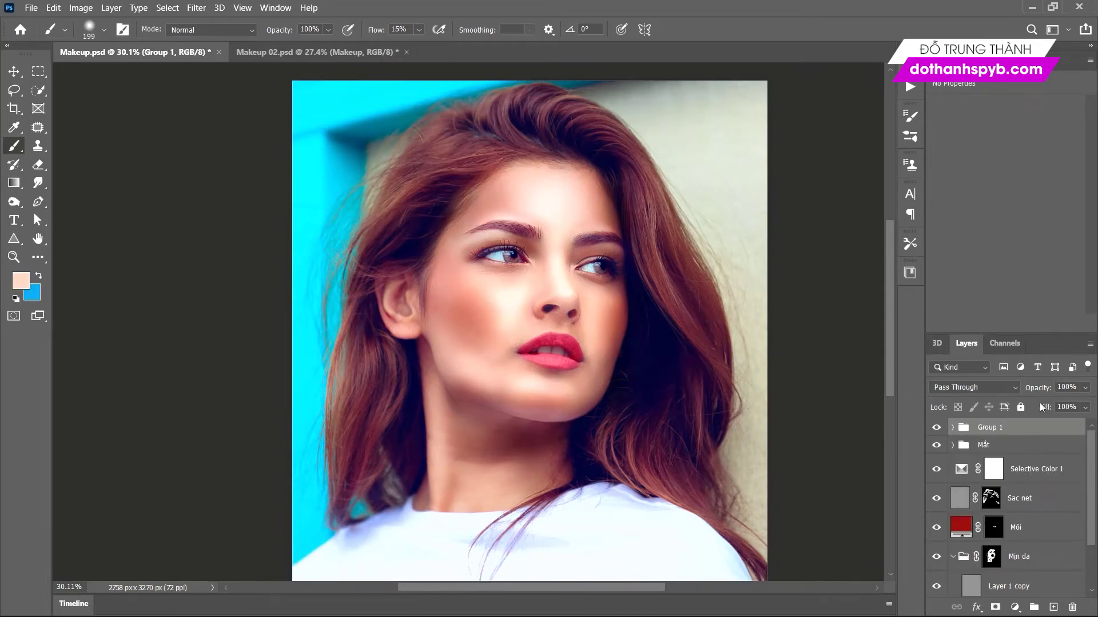
drag(1039, 390, 1011, 390)
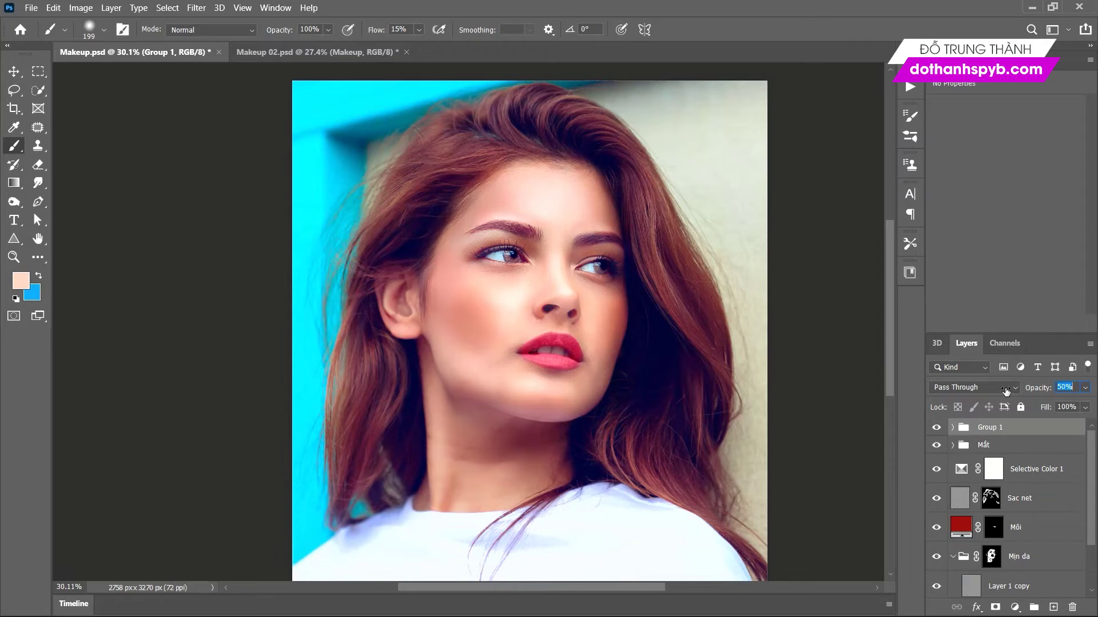
click(943, 416)
click(936, 428)
click(936, 427)
click(935, 428)
scroll(512, 247, up, 3)
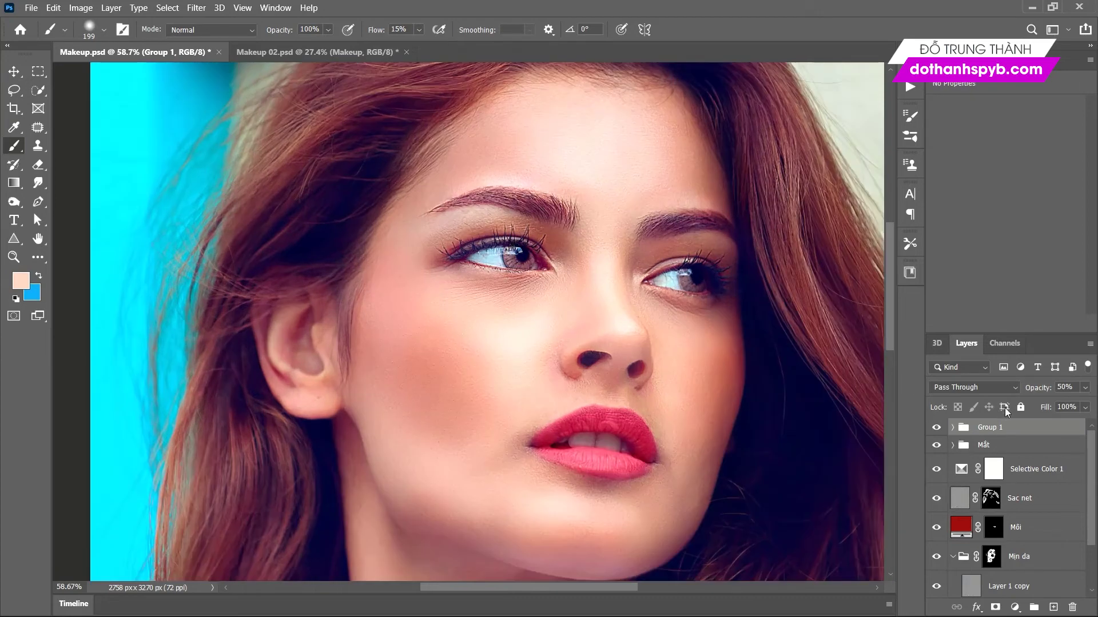
drag(1044, 388, 1021, 392)
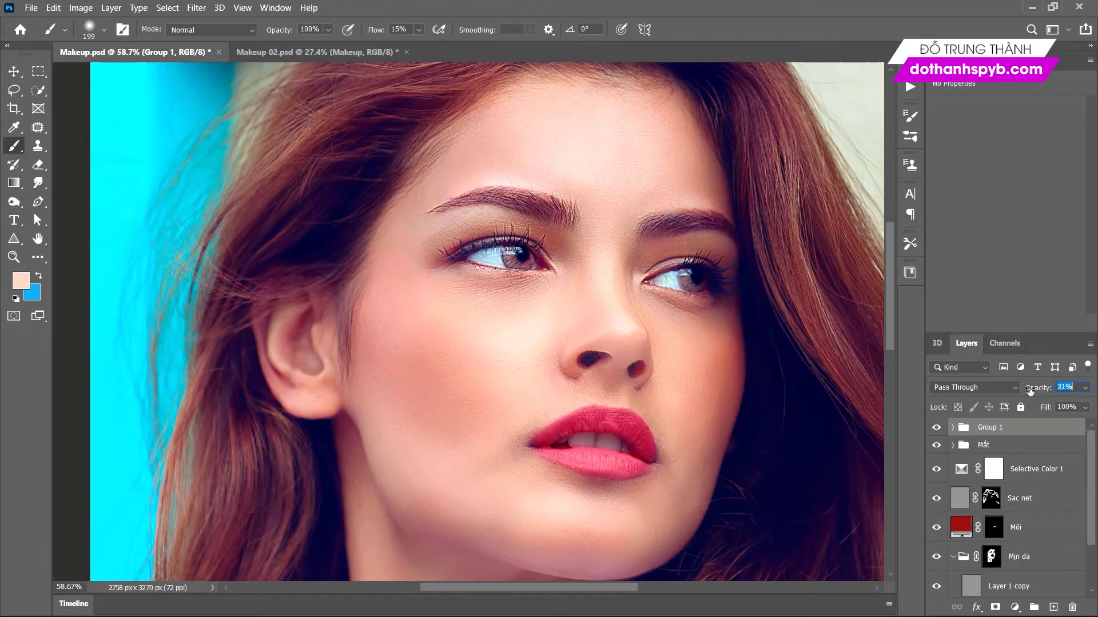
drag(1029, 391, 1027, 391)
Fit the photo in view, toggle Group 1 to compare, and select Light's mask.
double_click(38, 239)
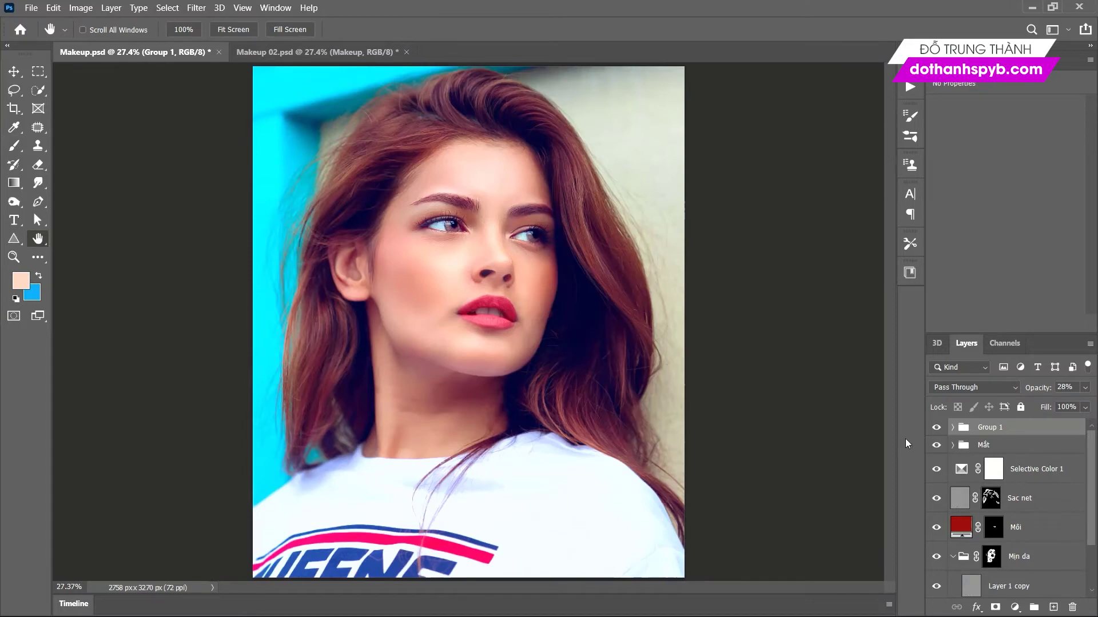
click(935, 428)
click(936, 429)
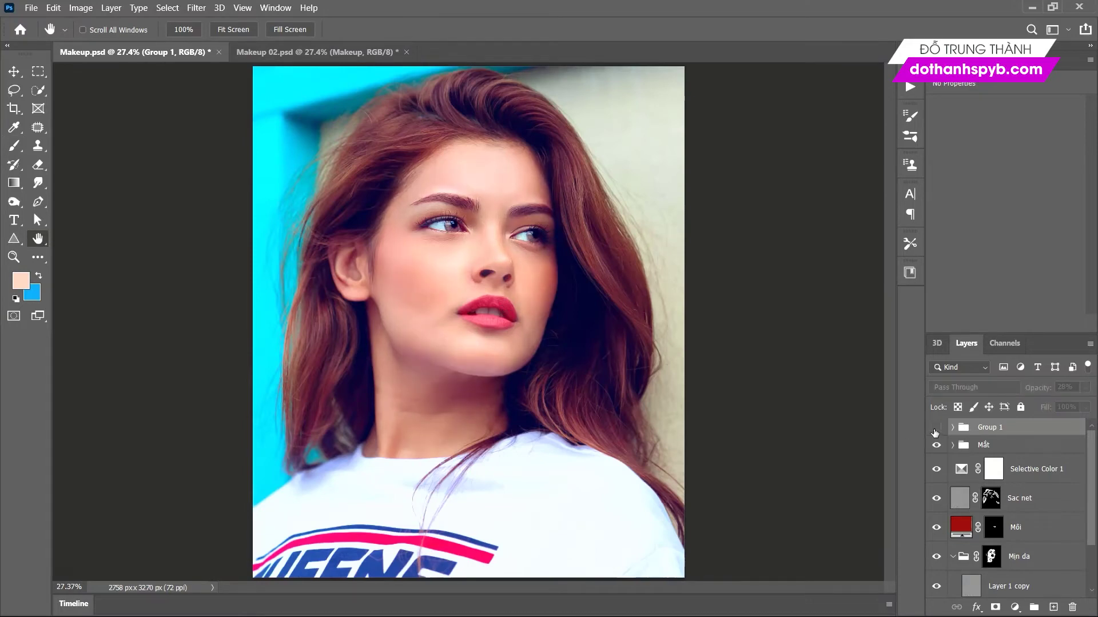
click(935, 429)
click(935, 428)
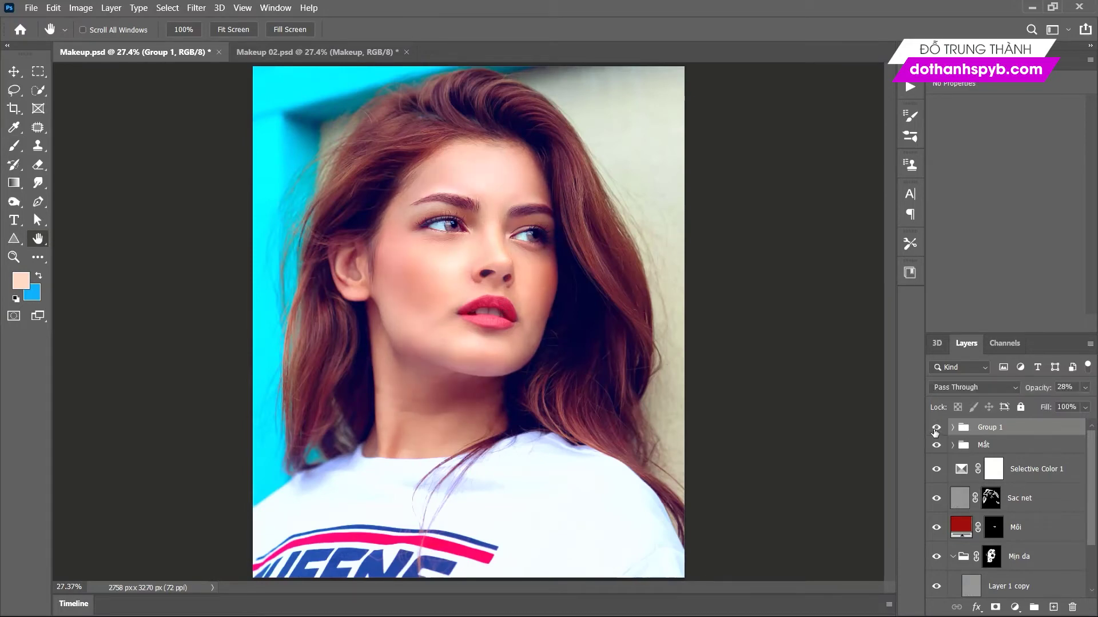
click(935, 428)
click(937, 429)
click(953, 427)
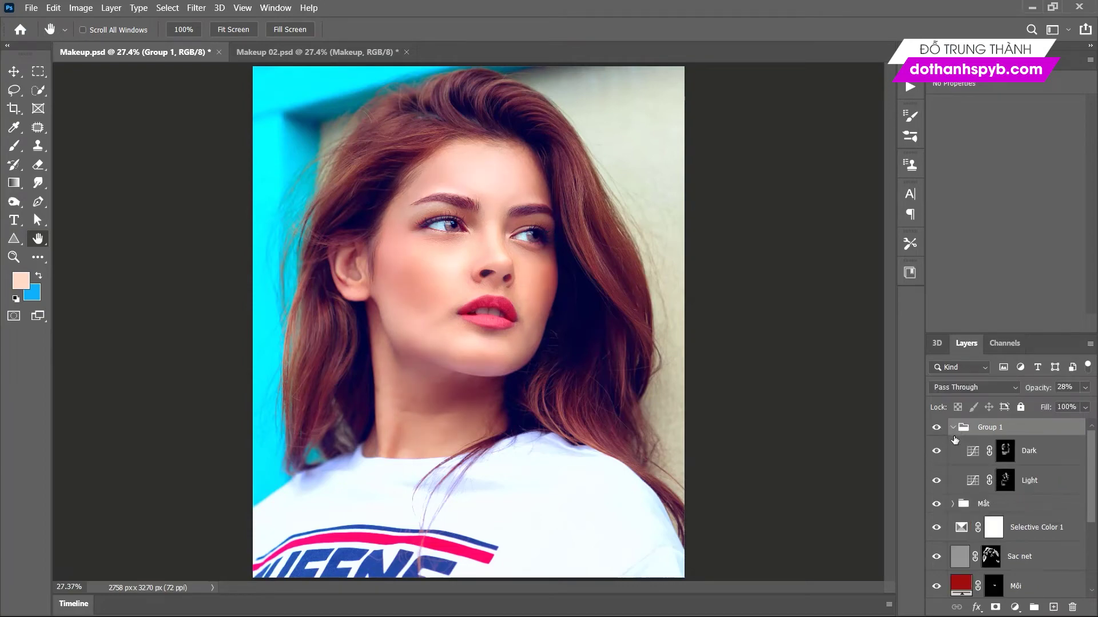
click(1005, 481)
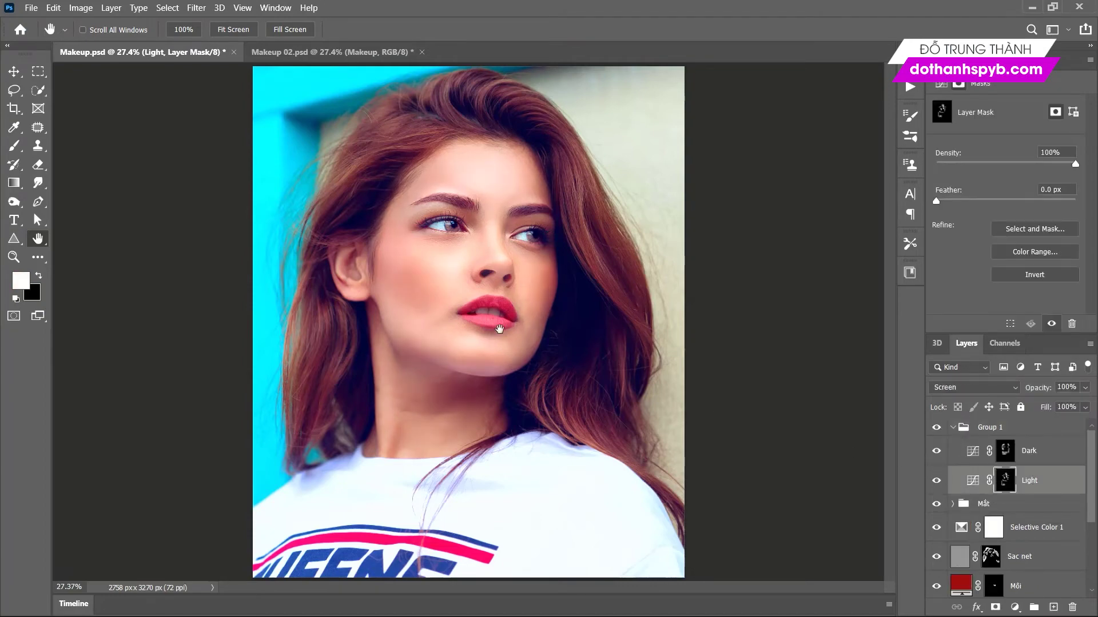
Brighten the top and left hair strands on the Light mask, then toggle Group 1 to compare.
click(13, 146)
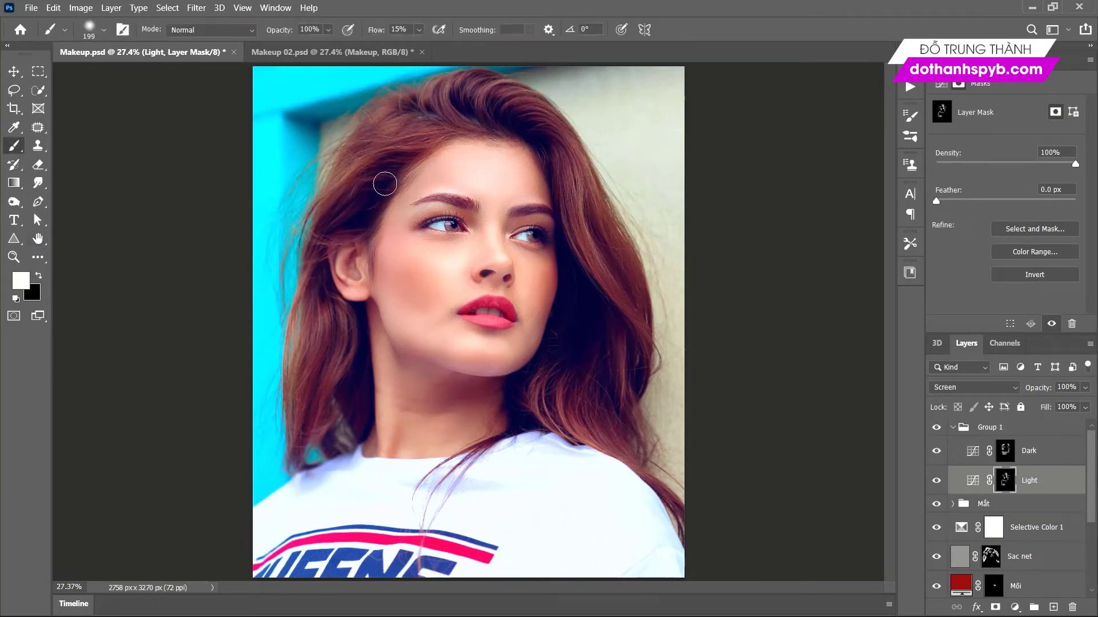
drag(385, 184, 367, 147)
drag(307, 286, 311, 305)
mouse_move(534, 128)
mouse_down()
mouse_move(548, 111)
mouse_move(625, 319)
mouse_move(587, 361)
mouse_move(592, 449)
mouse_move(549, 375)
mouse_move(598, 403)
mouse_move(616, 452)
mouse_move(627, 360)
mouse_move(582, 425)
mouse_up()
mouse_move(329, 234)
mouse_down()
mouse_move(318, 252)
mouse_move(359, 137)
mouse_up()
click(950, 430)
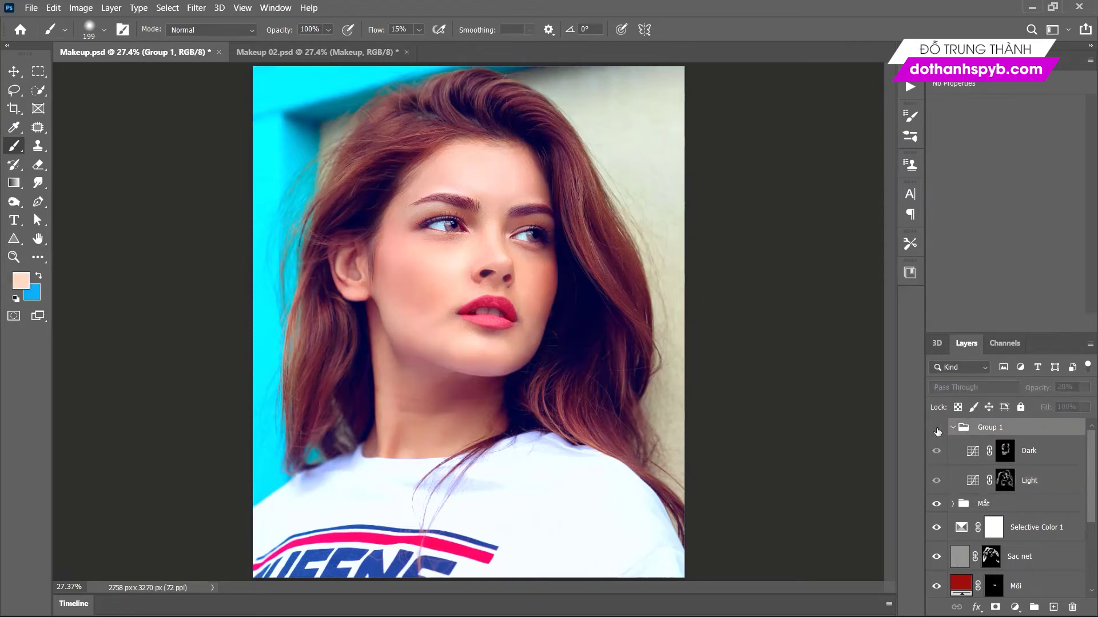
click(936, 429)
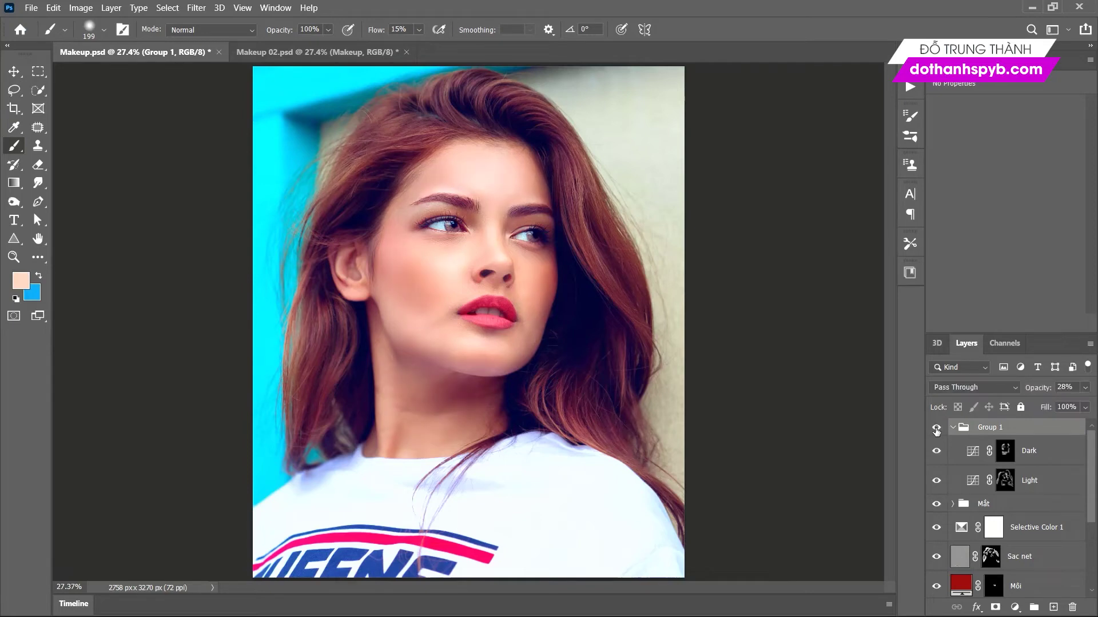
click(937, 428)
Collapse Group 1 and rename it 'Tạo khối'.
click(953, 429)
double_click(989, 427)
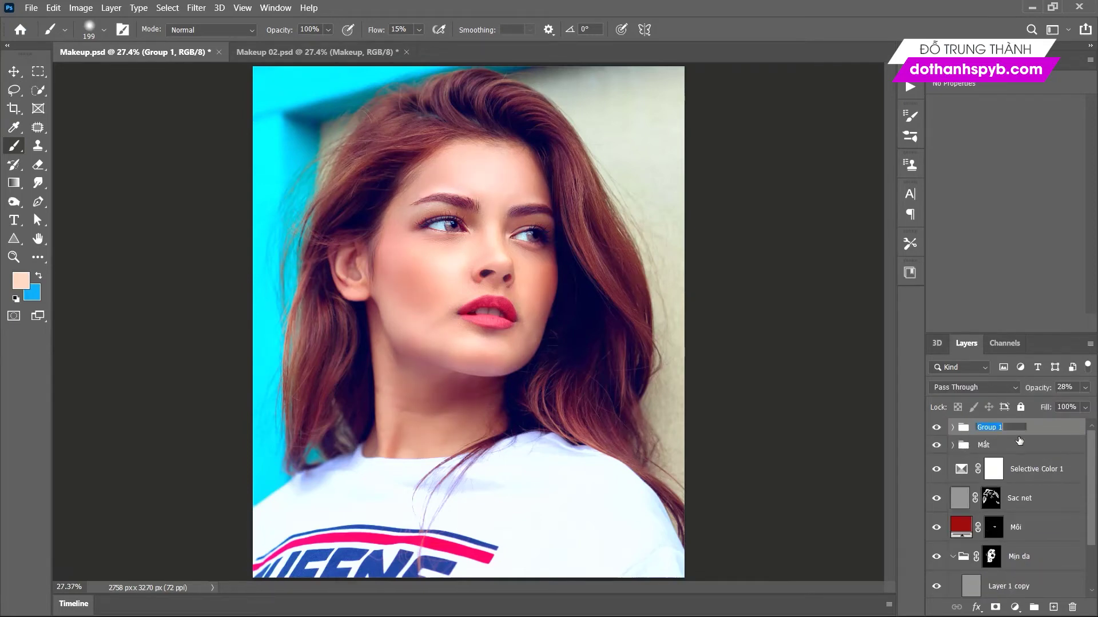
text(Tạo khối)
click(965, 429)
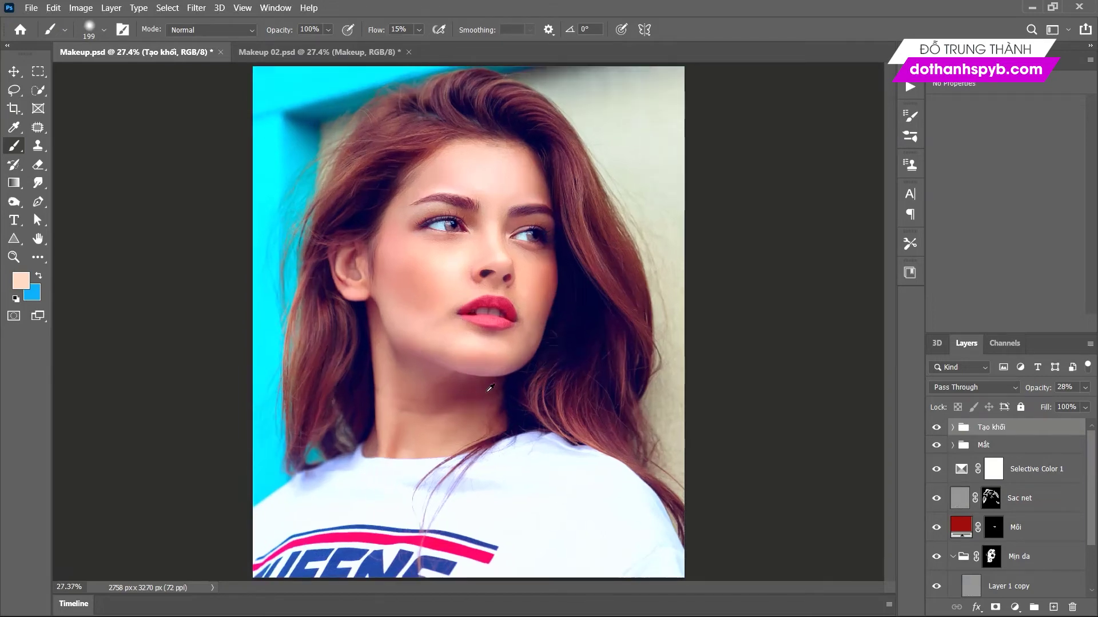
Select the Selective Color 1 layer and start renaming it, beginning with 'Ch'.
click(1039, 506)
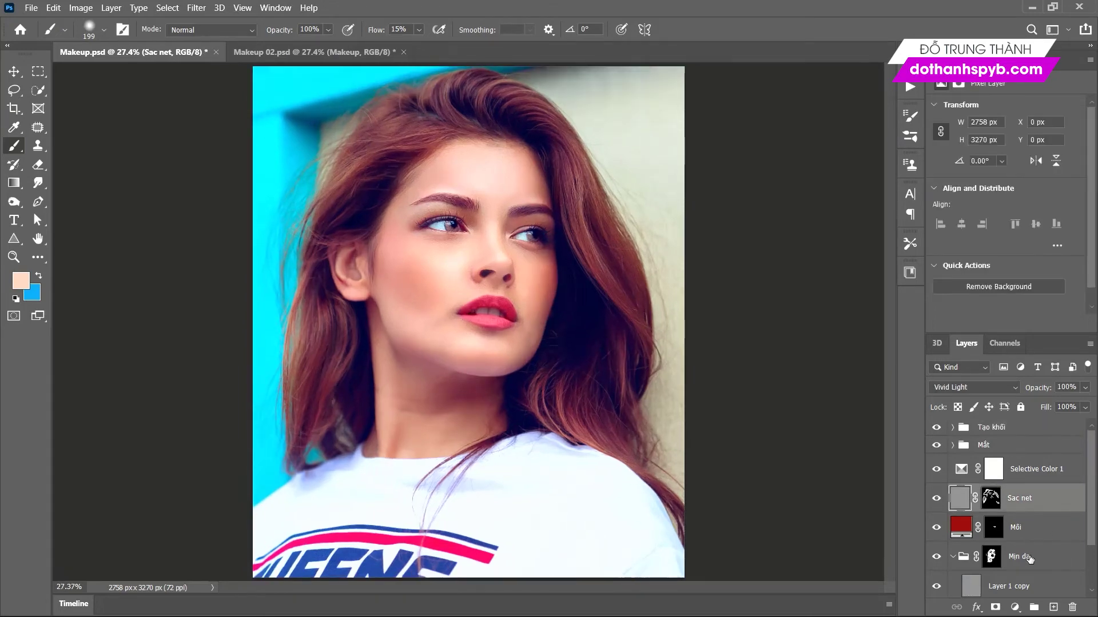
shift+click(1036, 560)
scroll(1047, 566, down, 2)
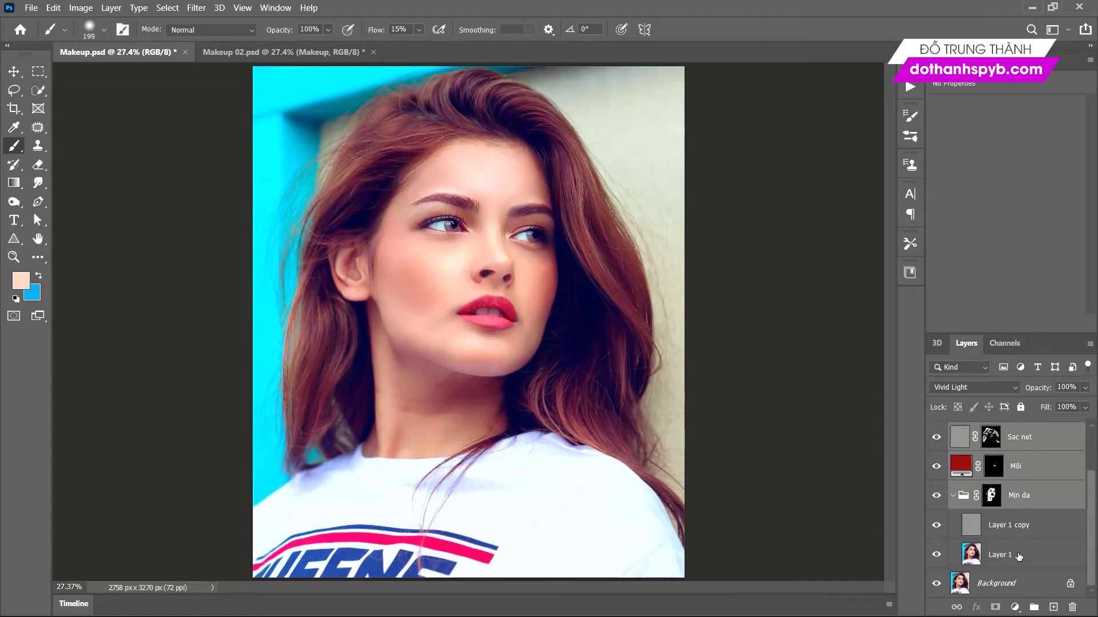
scroll(1026, 532, up, 2)
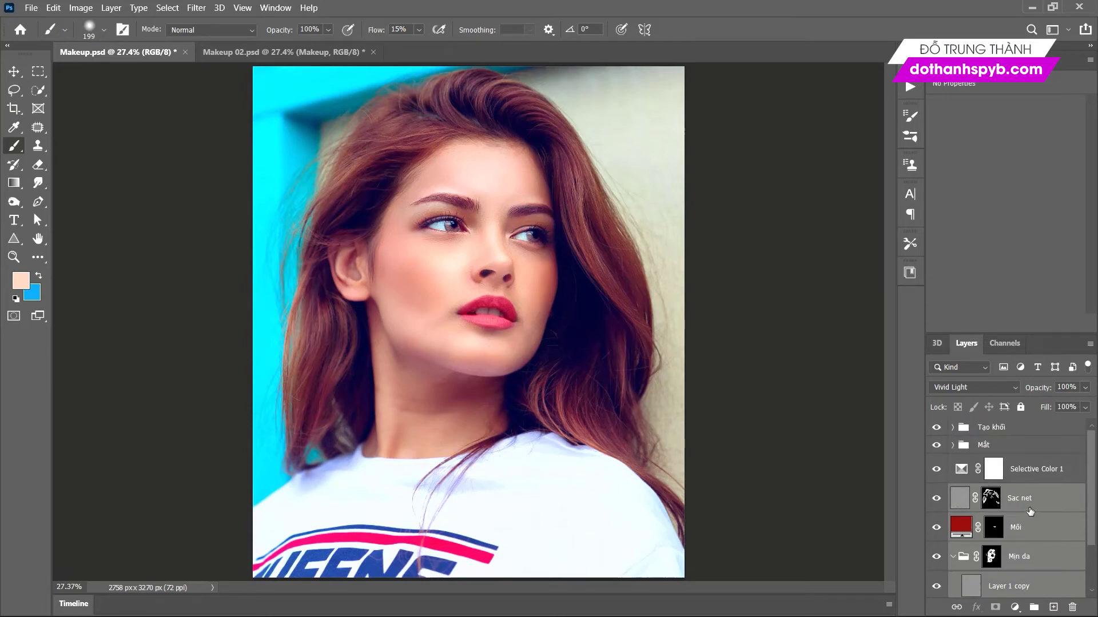
shift+click(1028, 471)
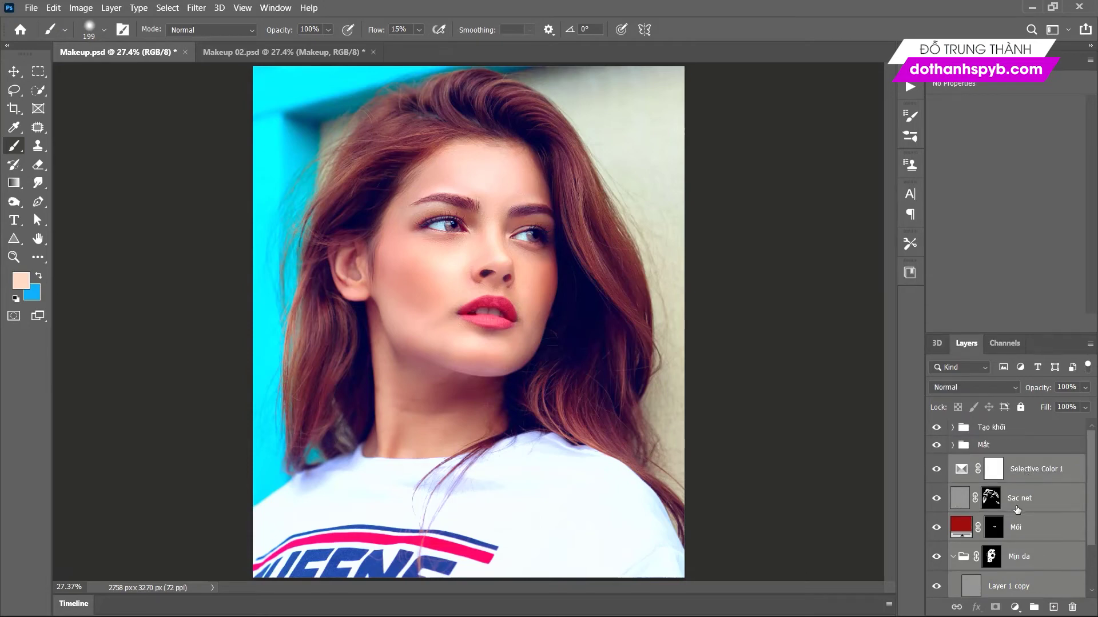
click(1024, 478)
double_click(1026, 472)
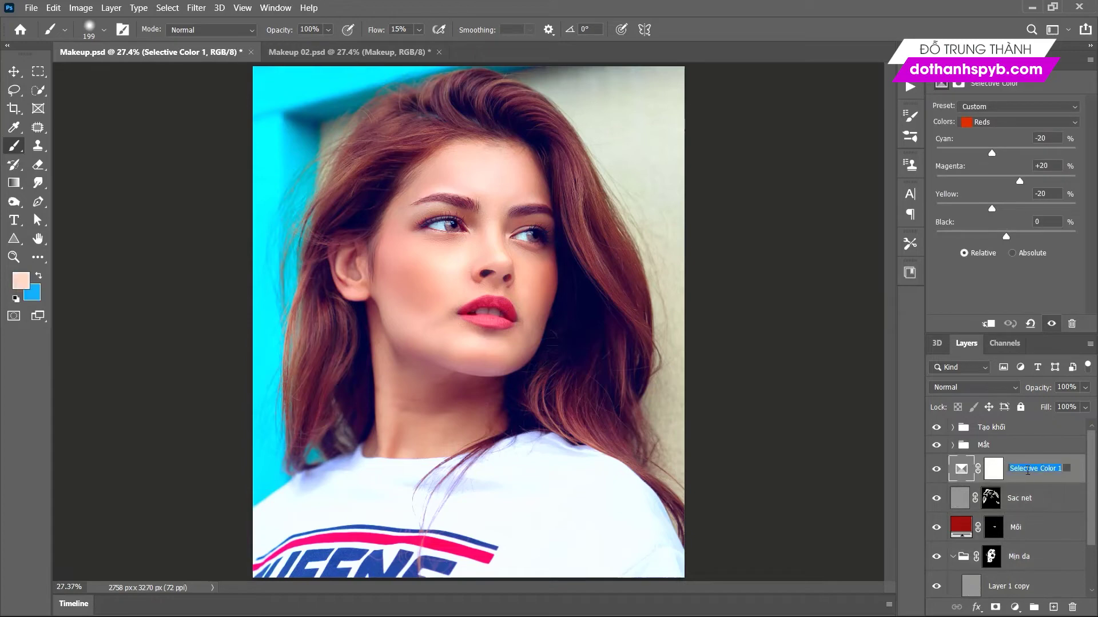
text(Chuyển hồng)
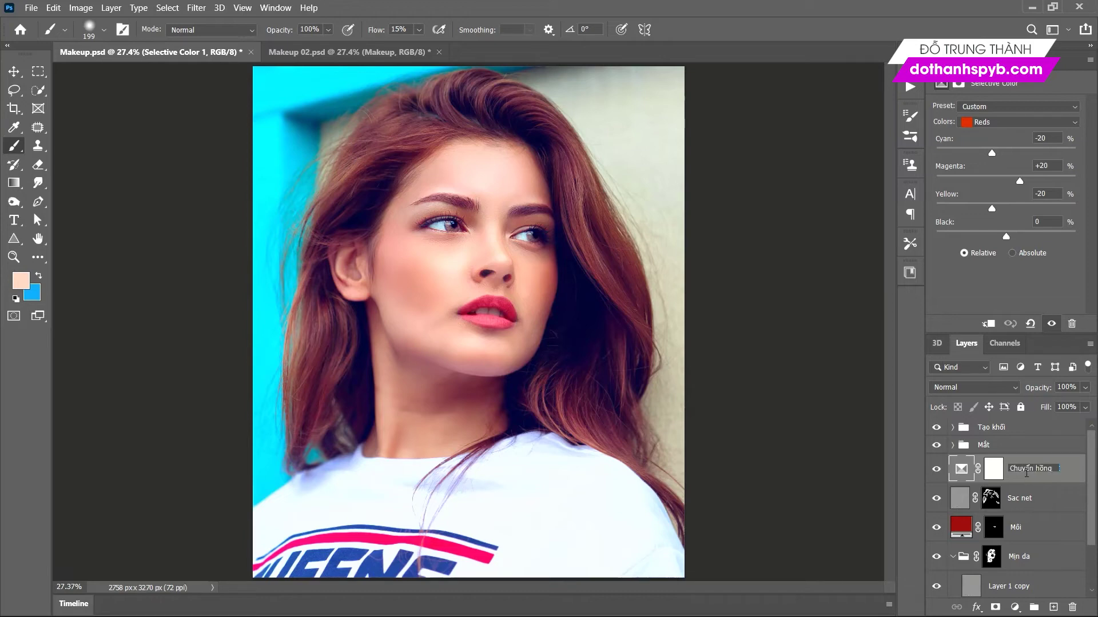
Rename Selective Color 1 to 'Chuyển hồng' and select the Tạo khối group.
key(Return)
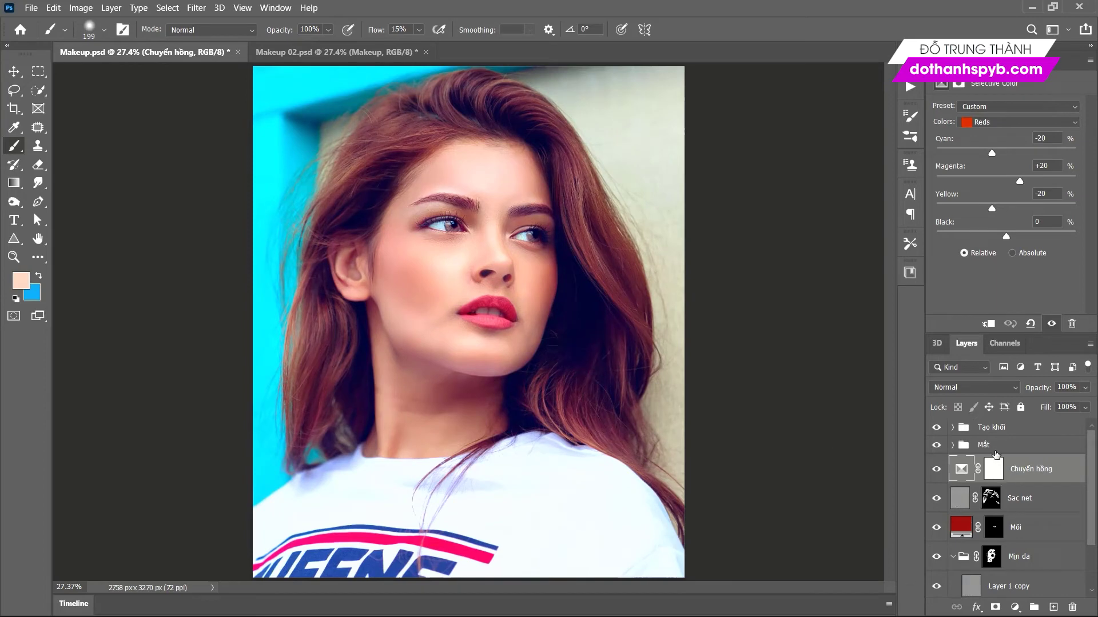
click(1017, 433)
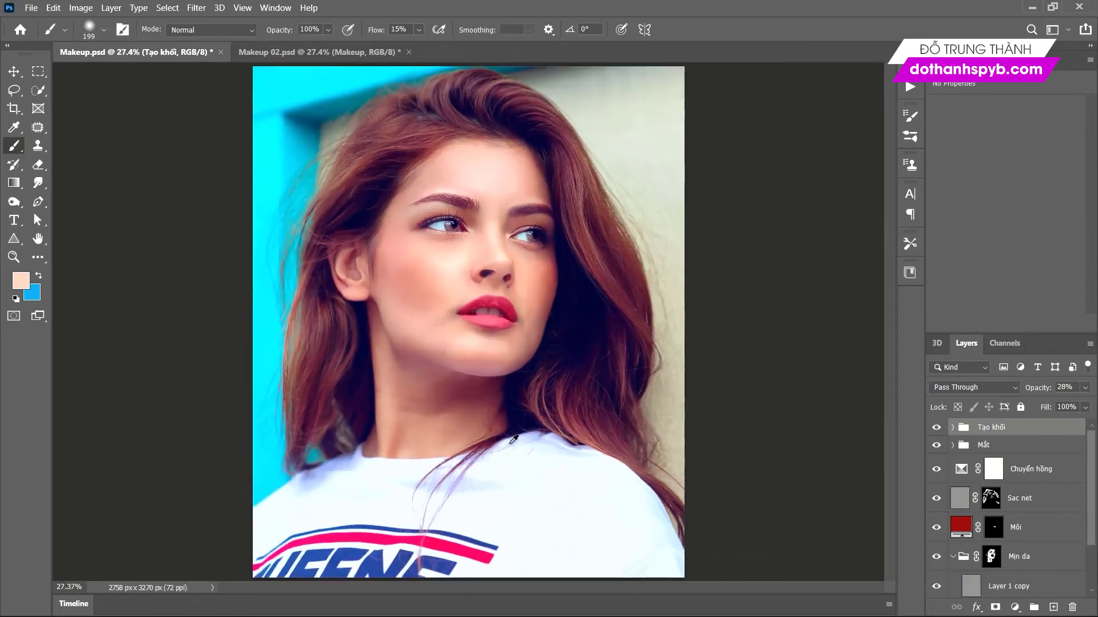
Add a top Levels adjustment, auto-corrected then tuned to 15, 1.16, 248, checking before/after.
click(1015, 607)
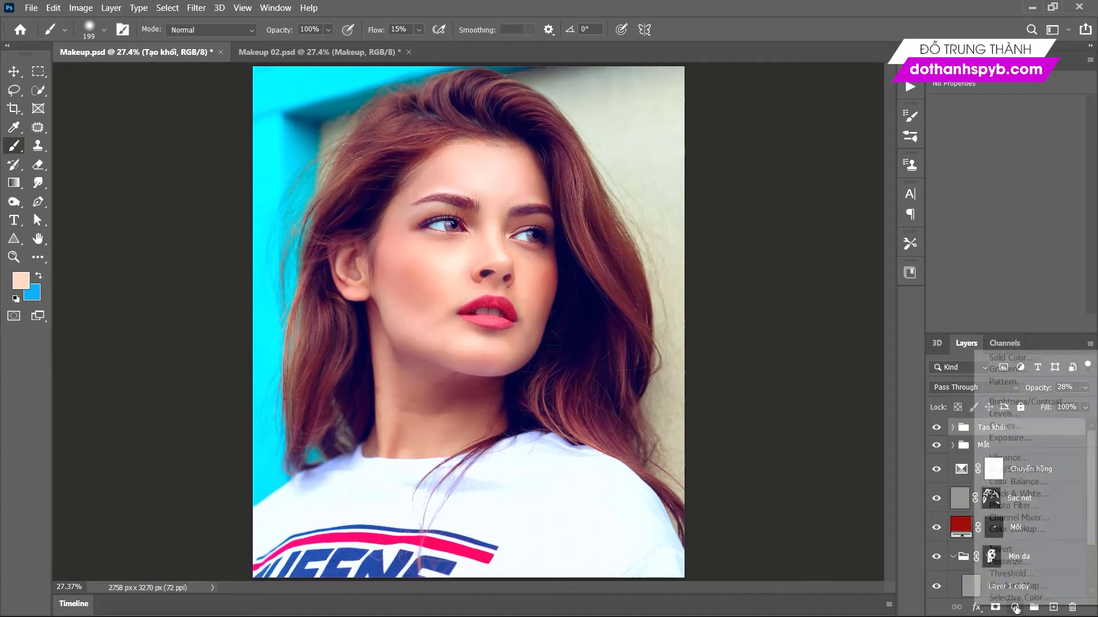
click(1011, 413)
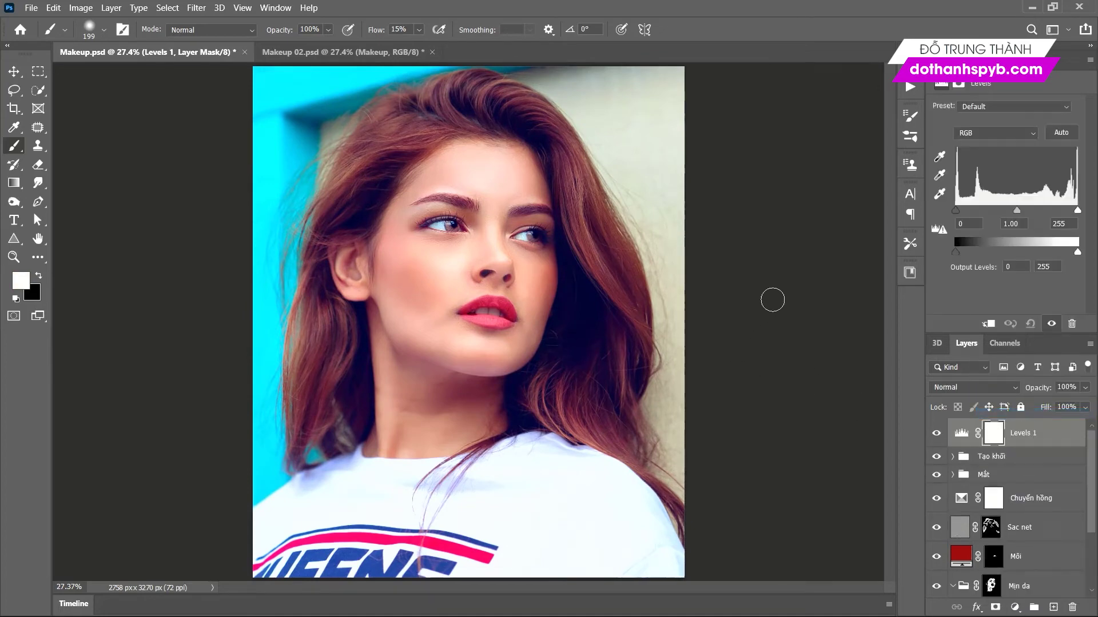
click(1057, 133)
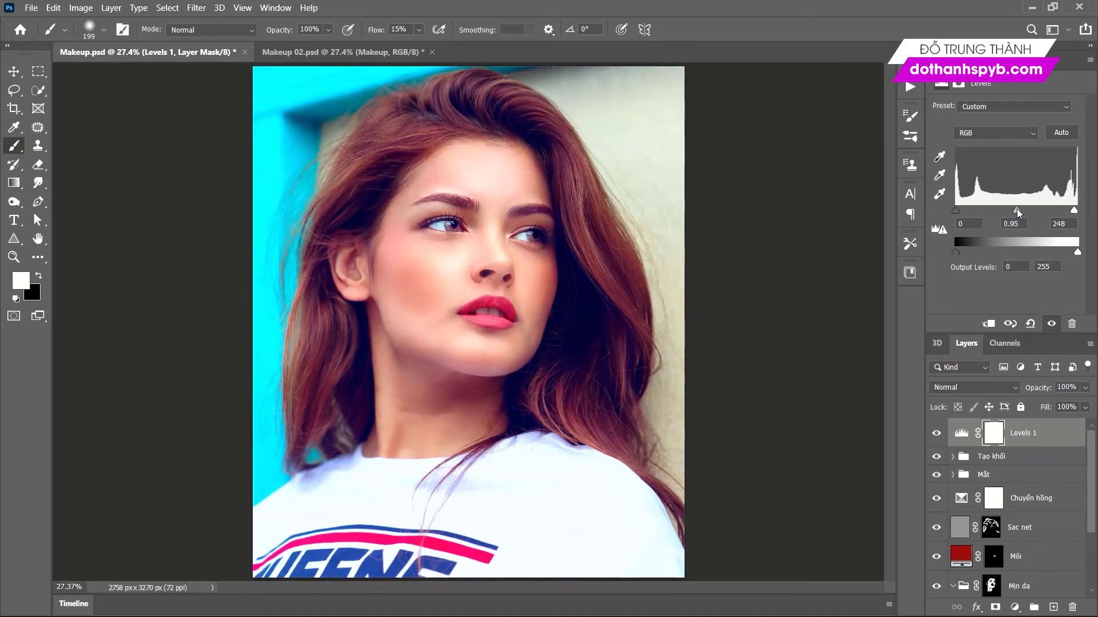
mouse_move(1021, 212)
mouse_down()
mouse_move(965, 212)
mouse_move(1011, 215)
mouse_up()
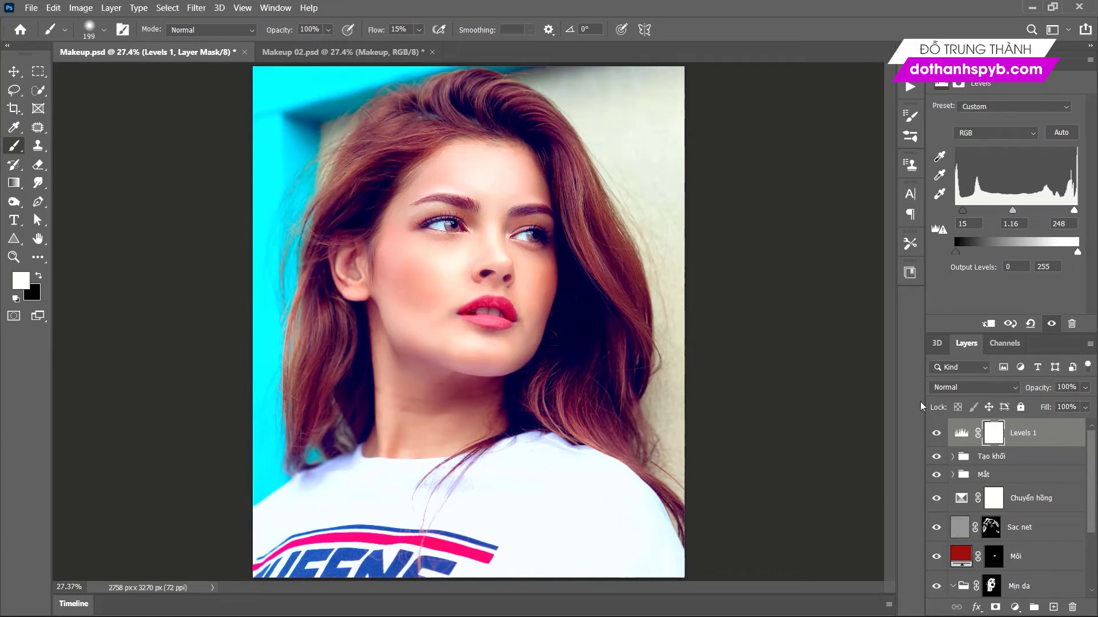
click(935, 433)
drag(1012, 212, 1014, 213)
click(938, 433)
click(937, 433)
scroll(1000, 480, down, 3)
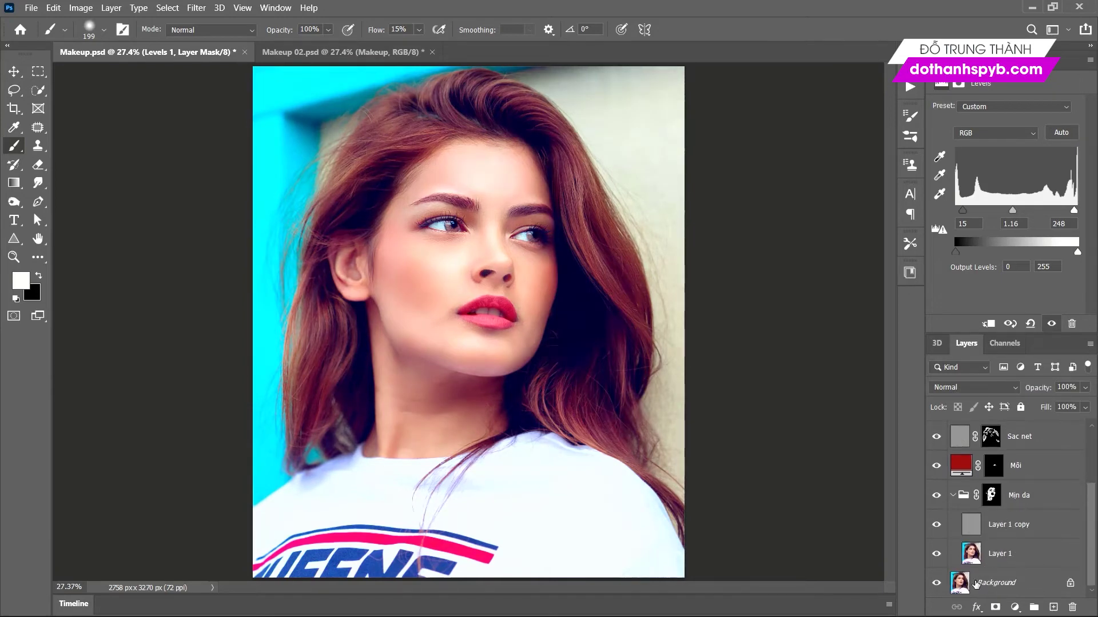
alt+click(936, 583)
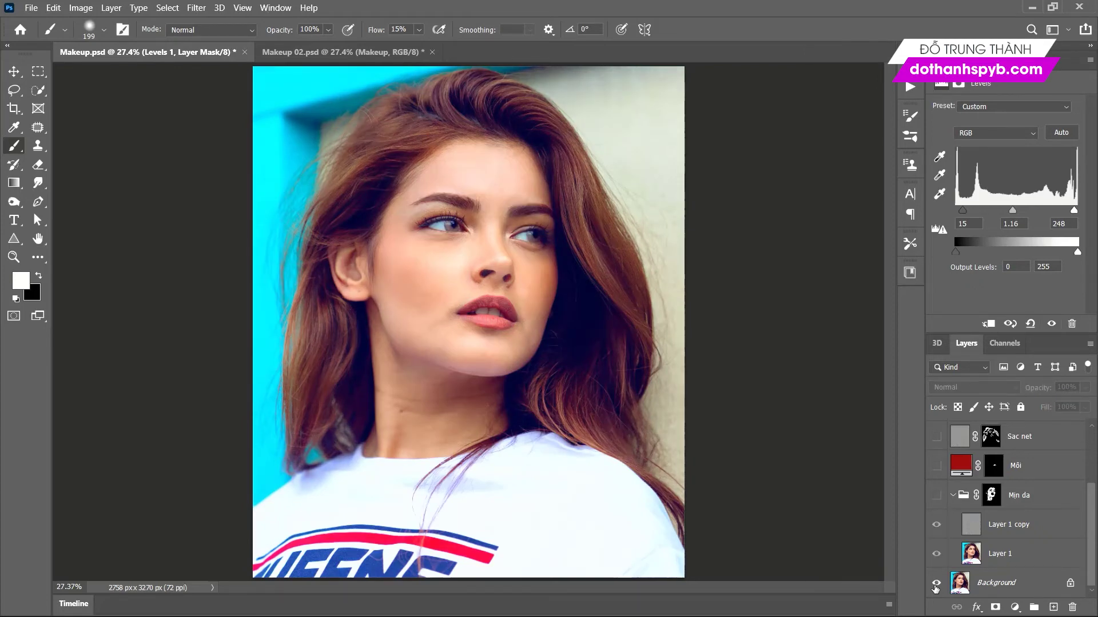
alt+click(935, 583)
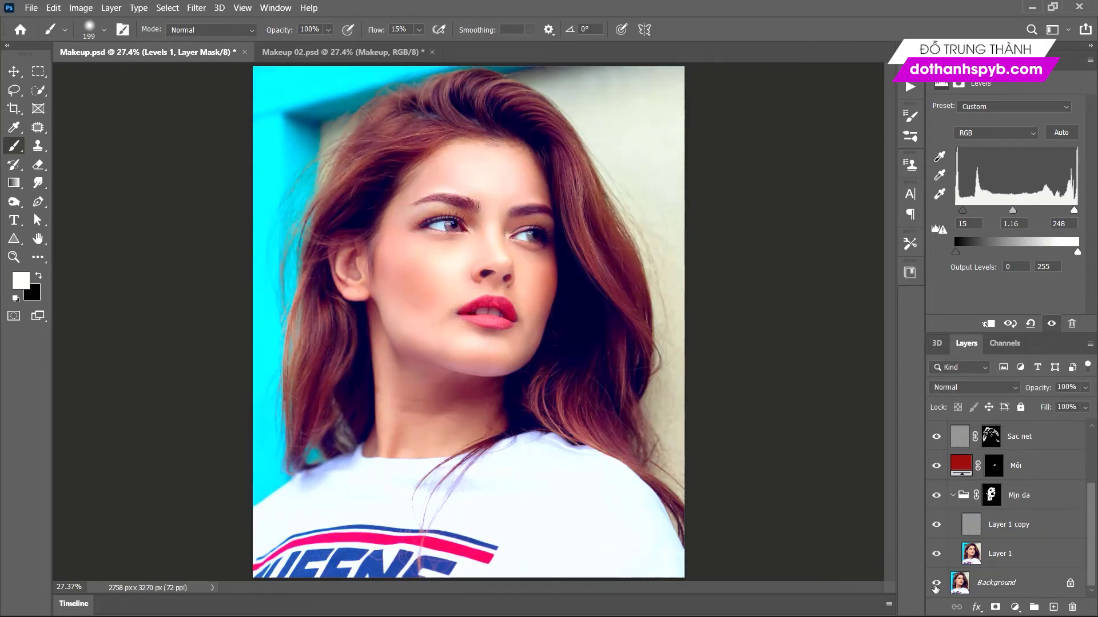
alt+click(936, 583)
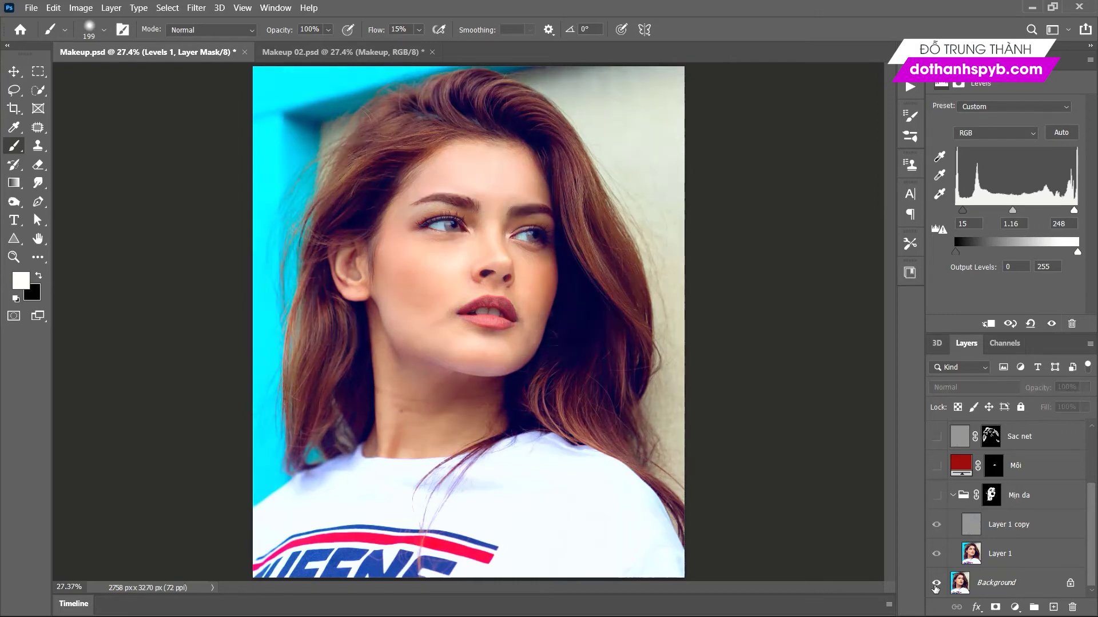
alt+click(936, 583)
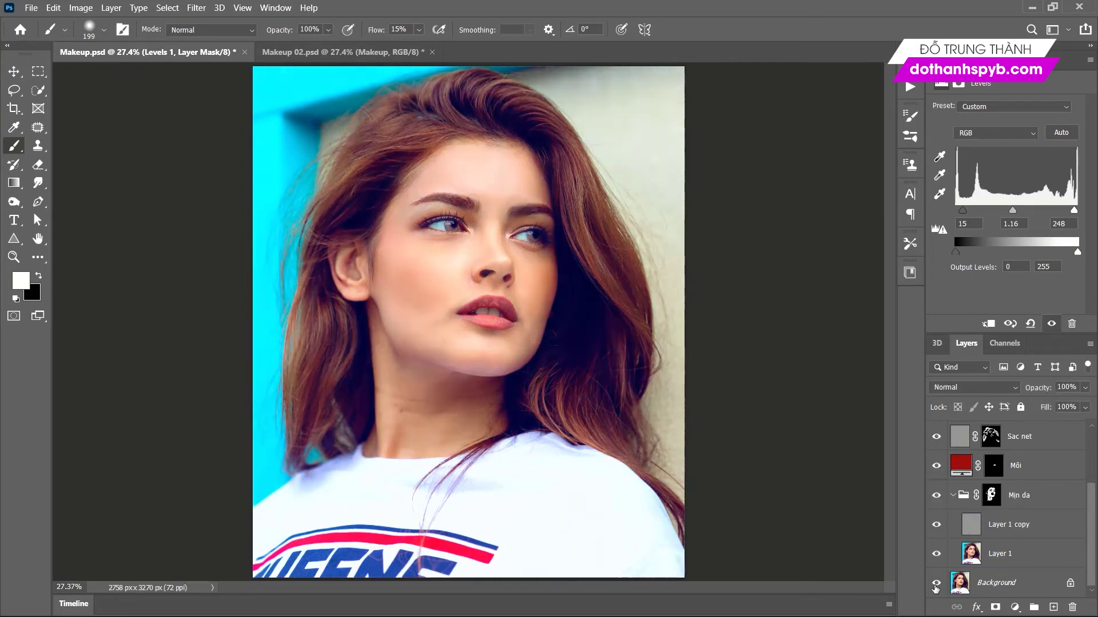
alt+click(936, 584)
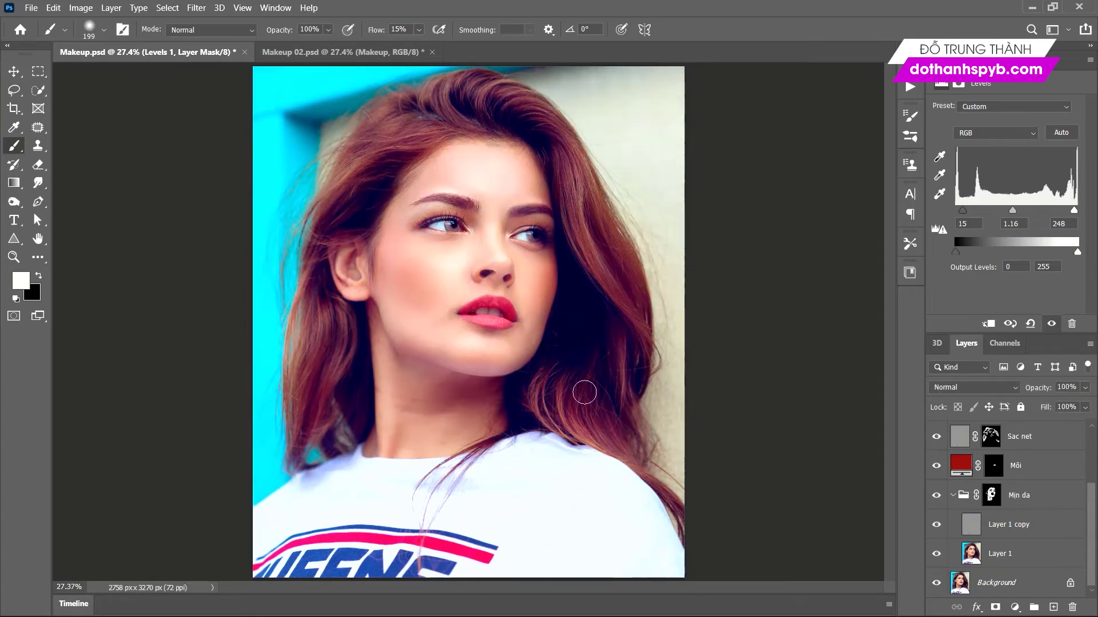
scroll(465, 217, up, 2)
scroll(466, 215, up, 3)
scroll(461, 240, up, 3)
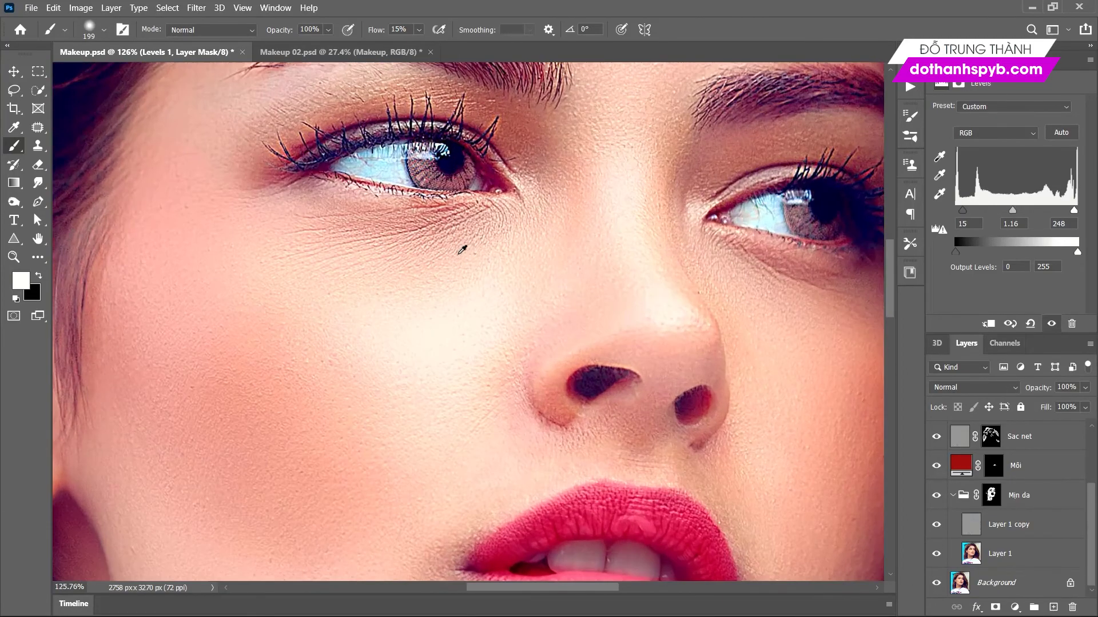
scroll(460, 275, down, 3)
scroll(461, 295, down, 3)
scroll(462, 300, down, 1)
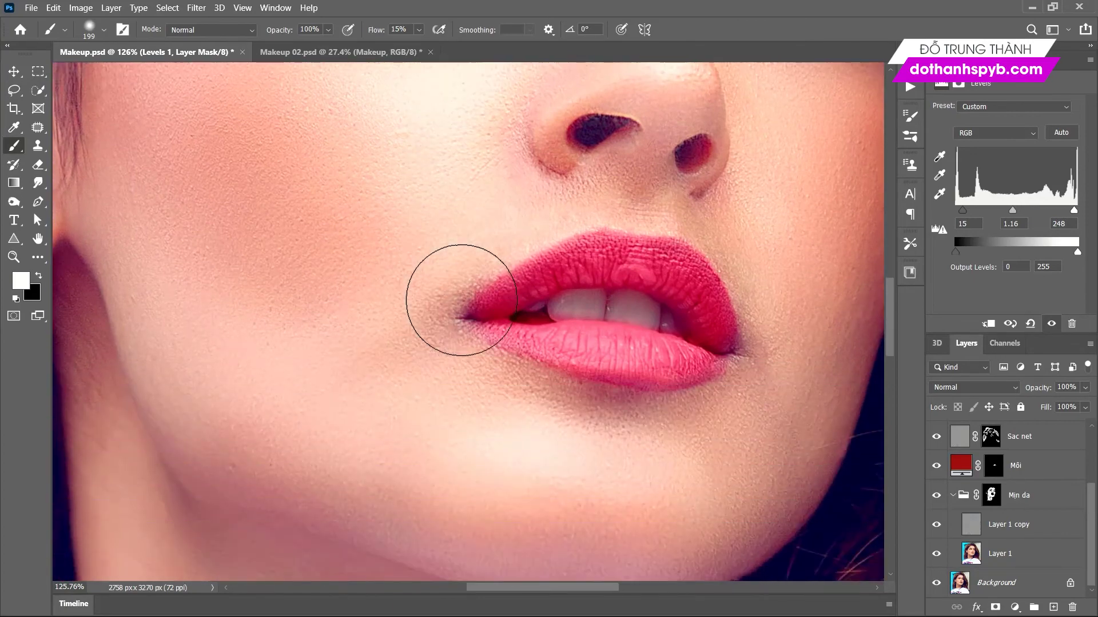
scroll(463, 300, down, 2)
scroll(464, 299, down, 2)
scroll(464, 299, down, 1)
scroll(466, 299, down, 2)
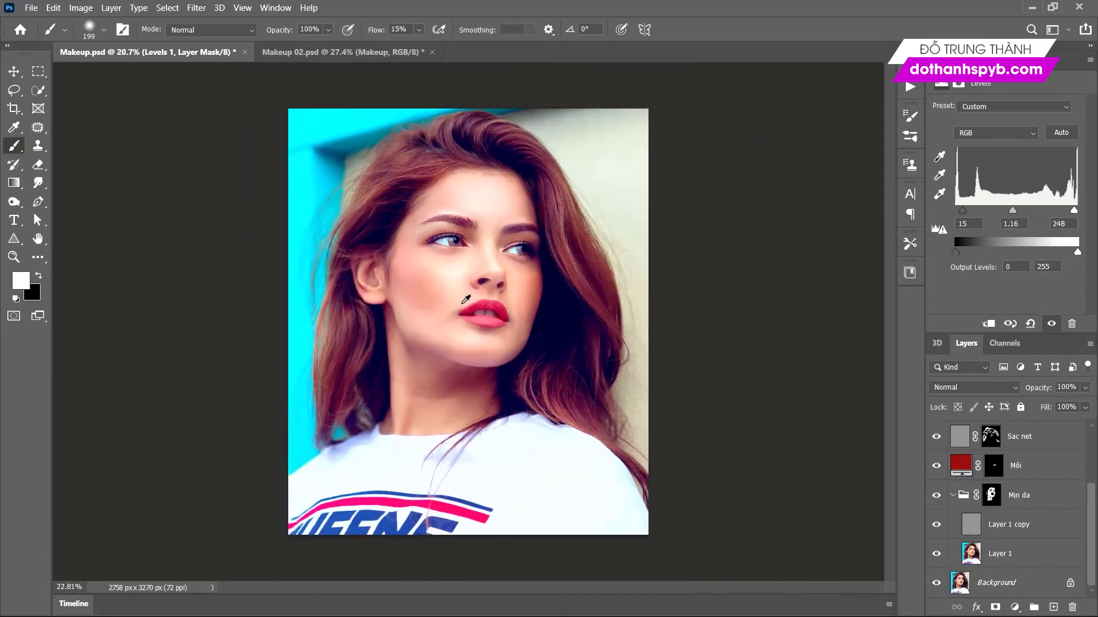
scroll(465, 300, up, 2)
scroll(465, 299, down, 1)
scroll(466, 300, down, 1)
scroll(465, 299, up, 1)
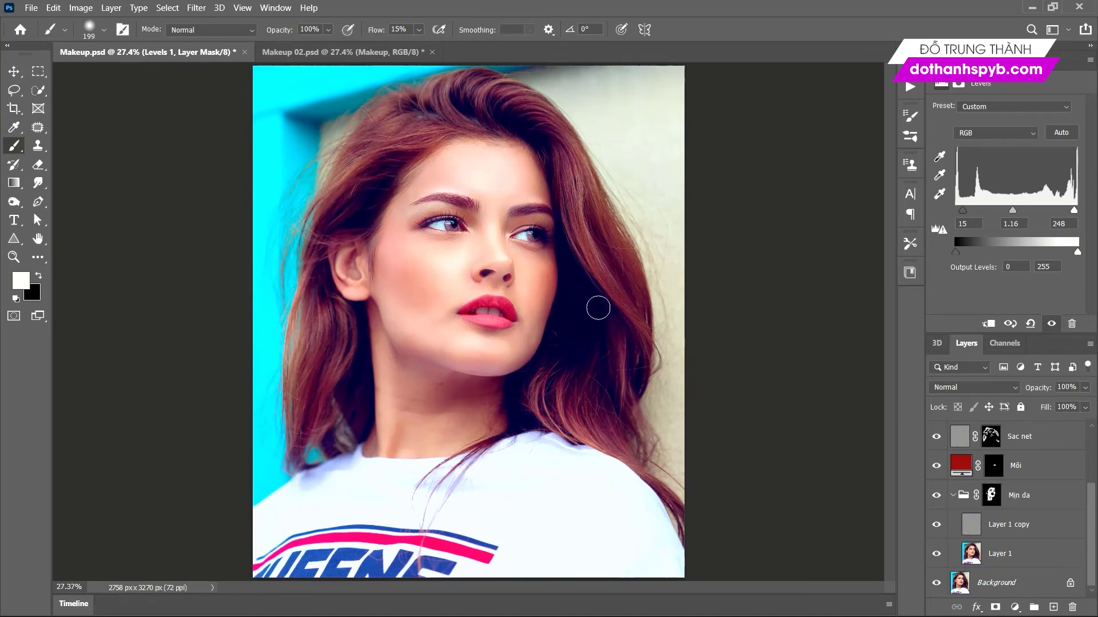
scroll(457, 278, up, 3)
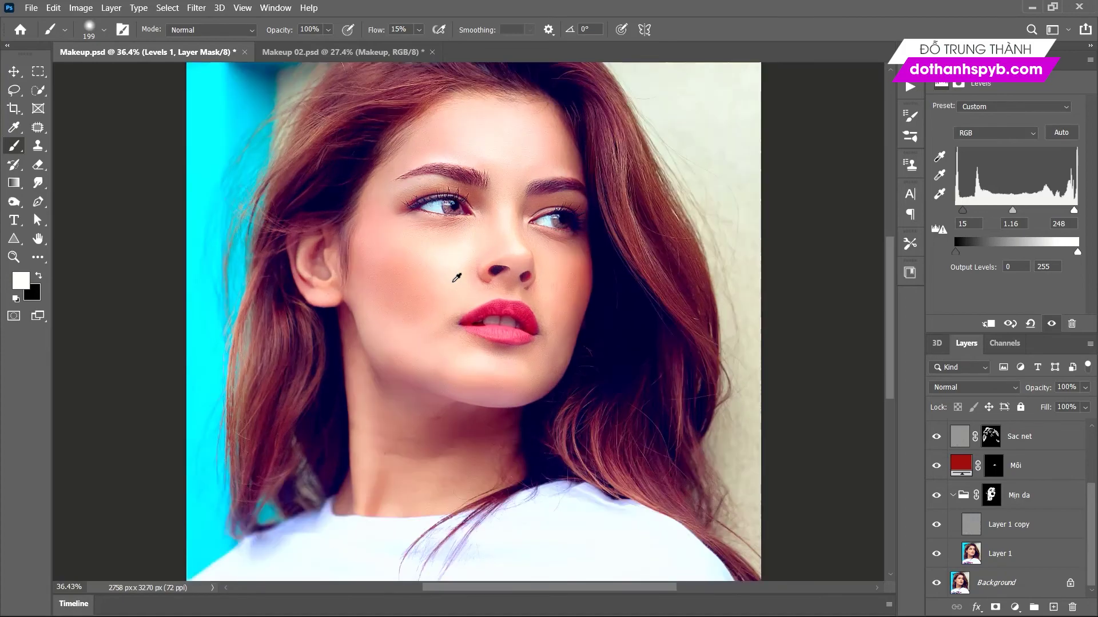
scroll(456, 278, up, 5)
scroll(457, 278, up, 5)
scroll(456, 278, up, 2)
scroll(456, 279, down, 5)
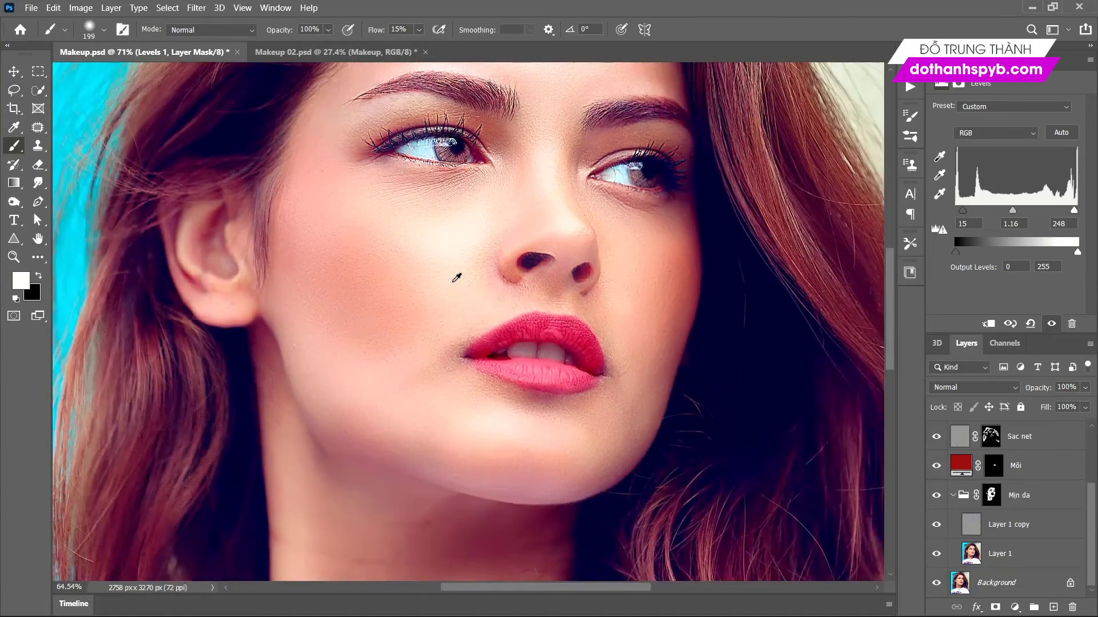
scroll(457, 279, down, 2)
scroll(456, 279, down, 2)
scroll(456, 280, down, 1)
scroll(457, 280, down, 3)
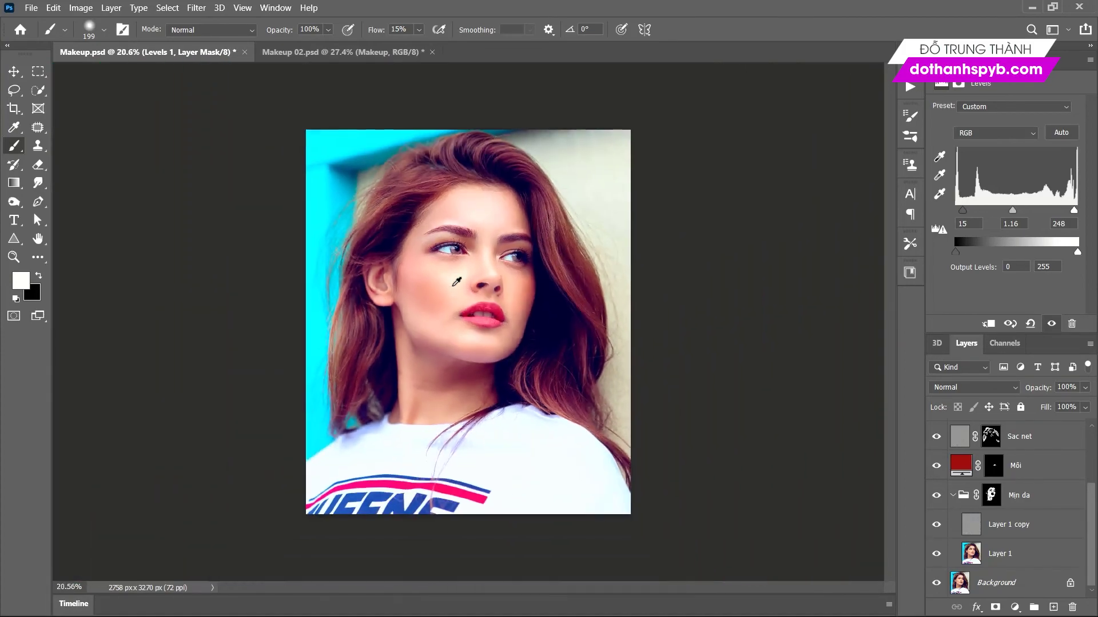
scroll(457, 280, up, 2)
scroll(457, 281, down, 1)
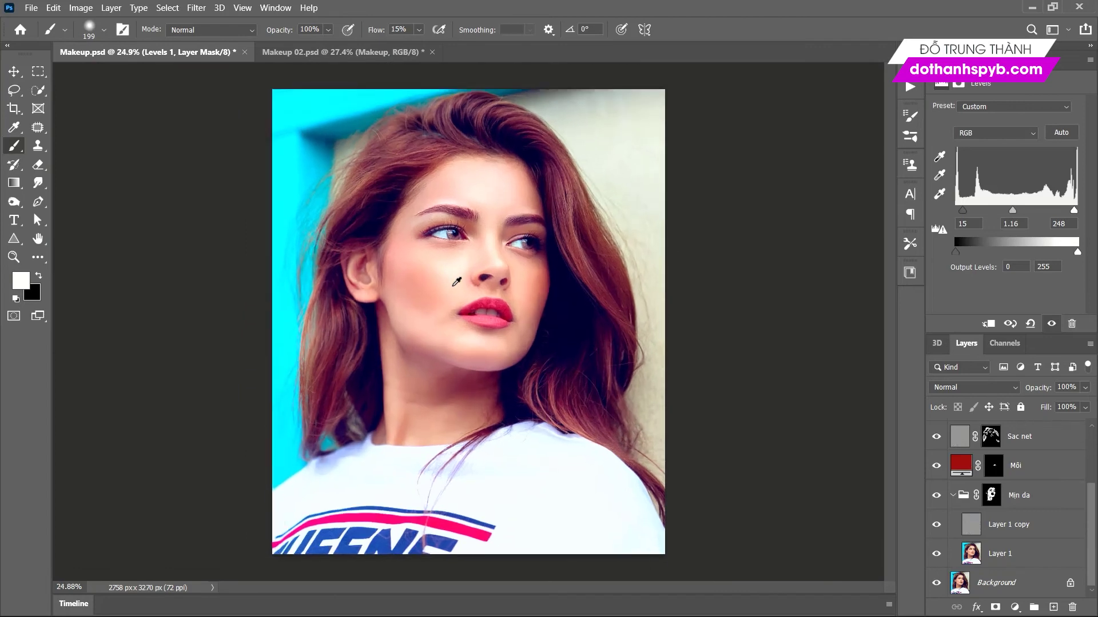
Group all layers from Layer 1 through Levels 1 into a new group.
click(1027, 561)
scroll(1029, 538, up, 3)
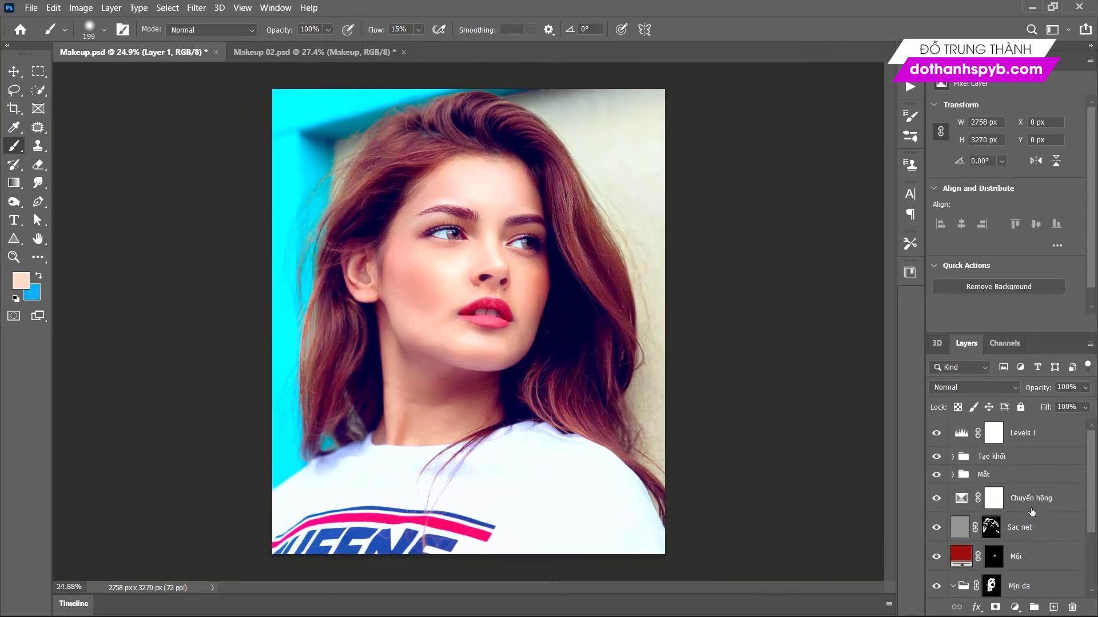
shift+click(1030, 435)
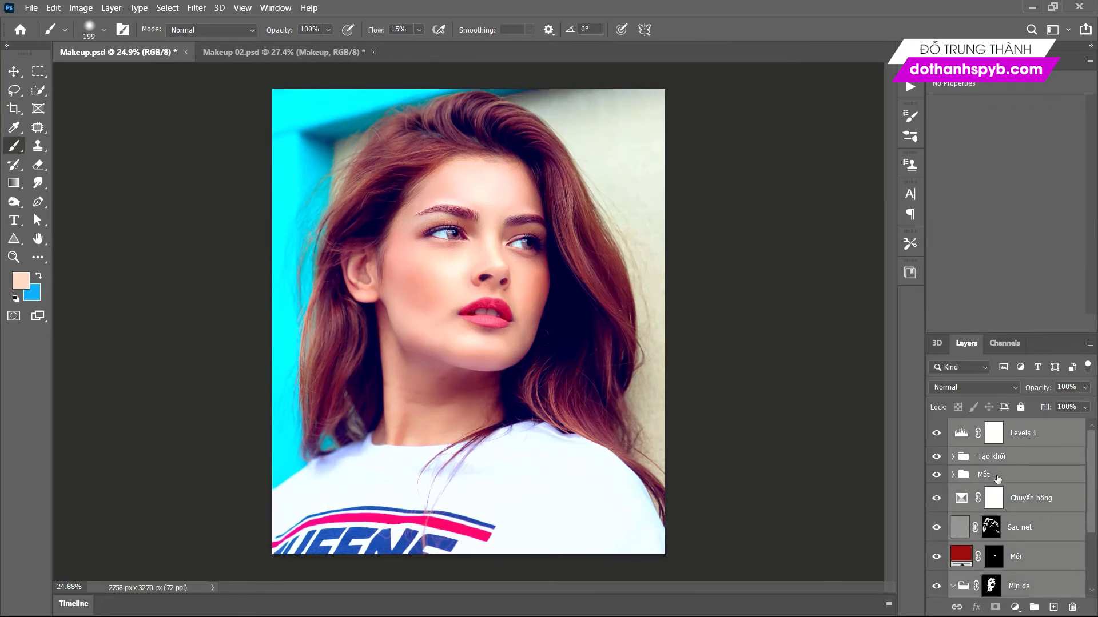
key(ctrl+g)
Rename the group 'Makeup', hide it, and fit the image to the window.
double_click(986, 429)
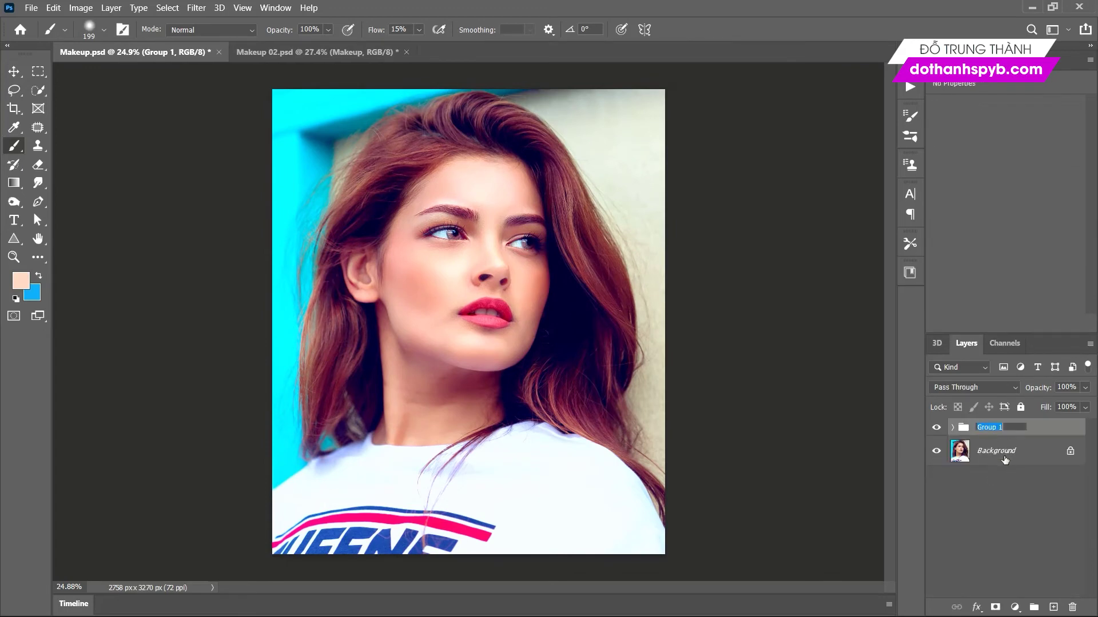
text(Makeup)
click(941, 430)
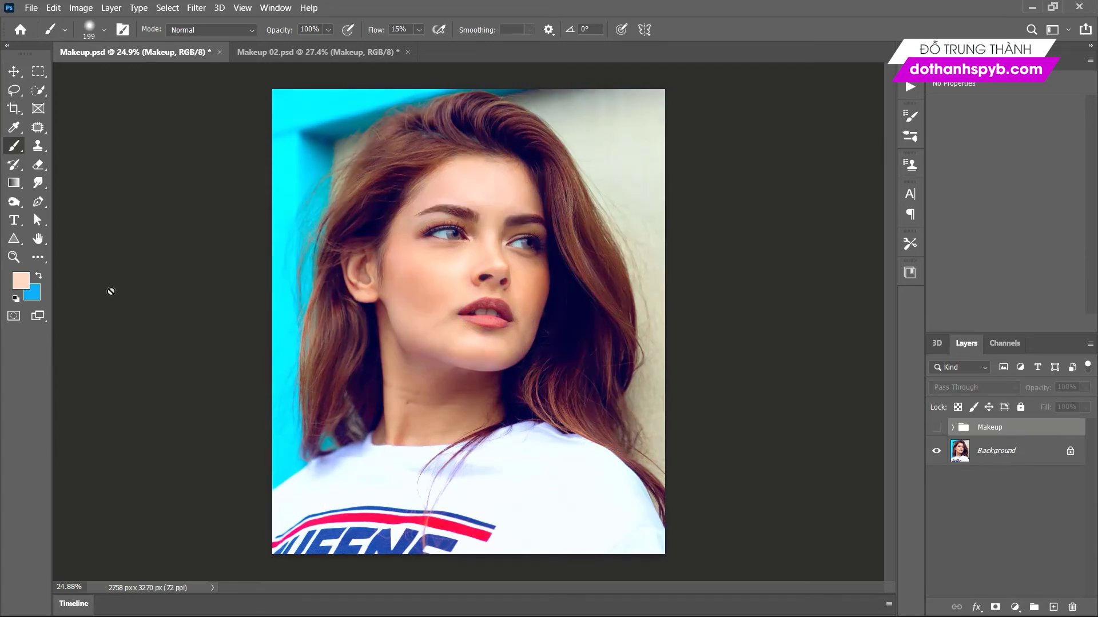
double_click(38, 239)
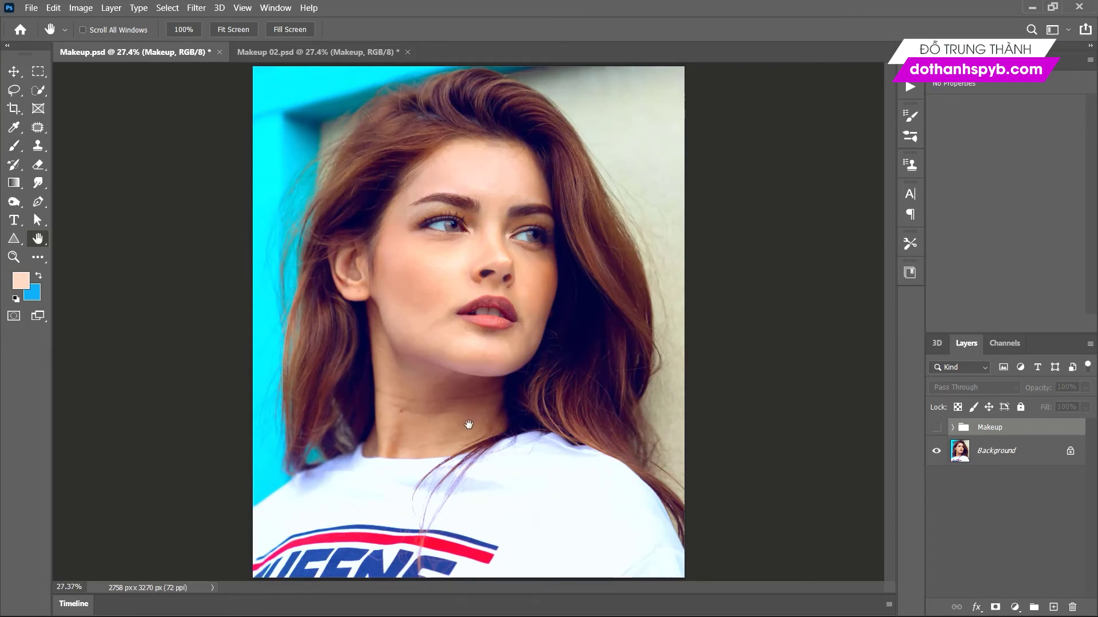
Toggle the Makeup group on and off to compare with the original, leaving it hidden.
click(937, 428)
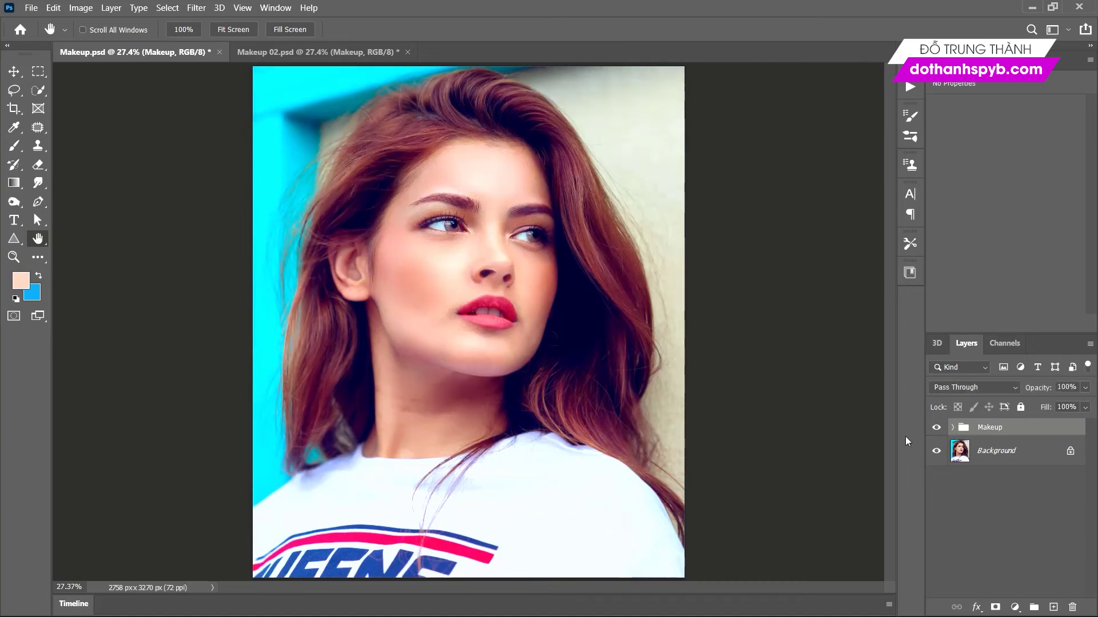
click(936, 428)
click(934, 428)
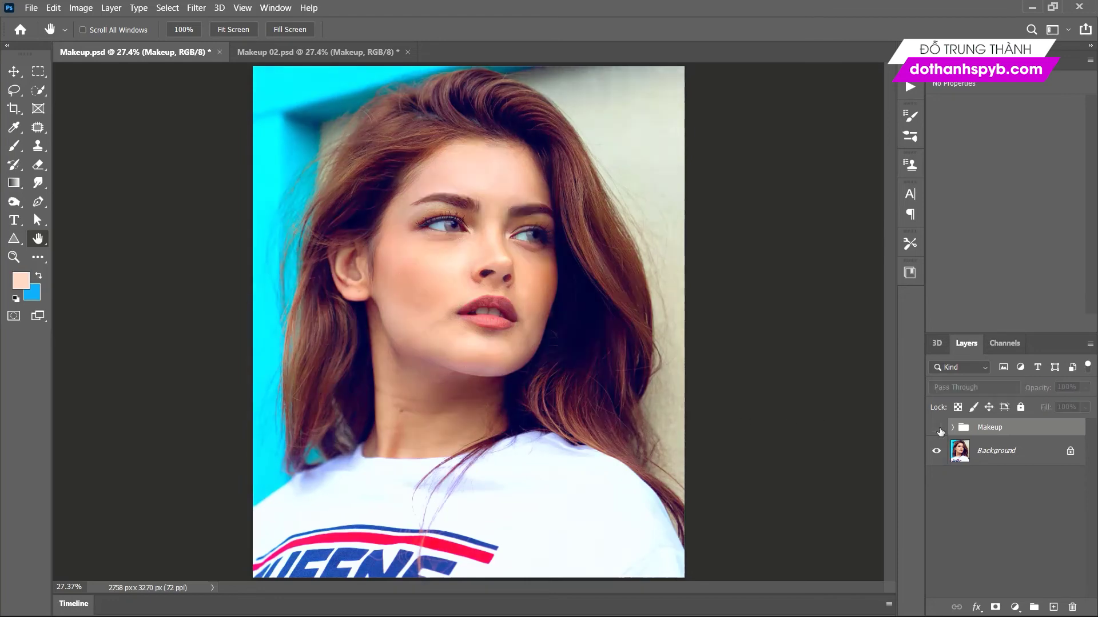
click(934, 428)
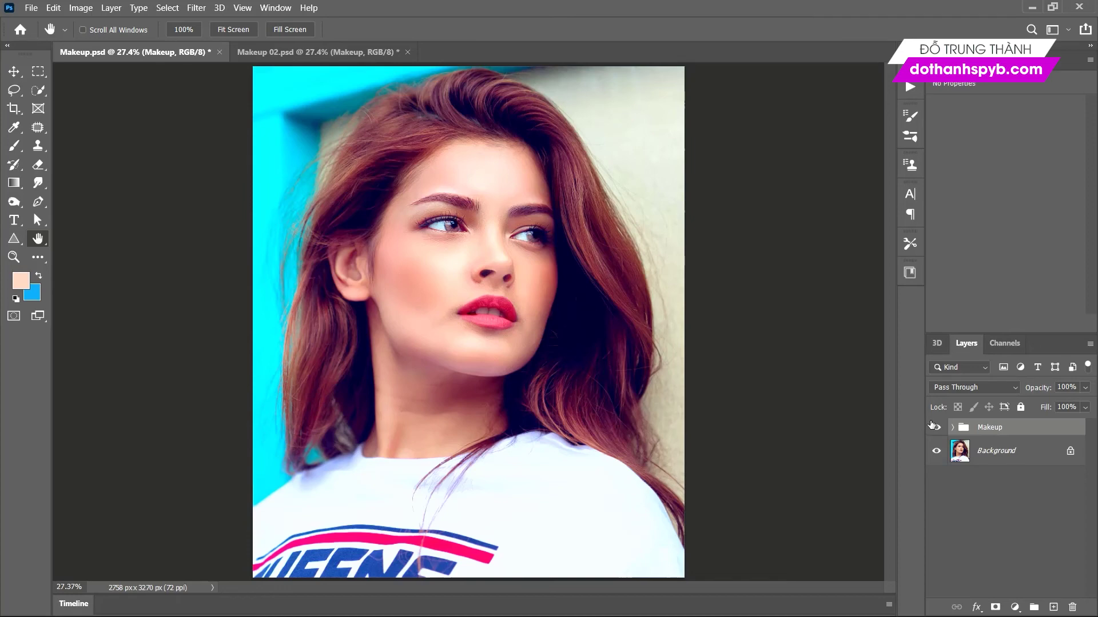
click(934, 427)
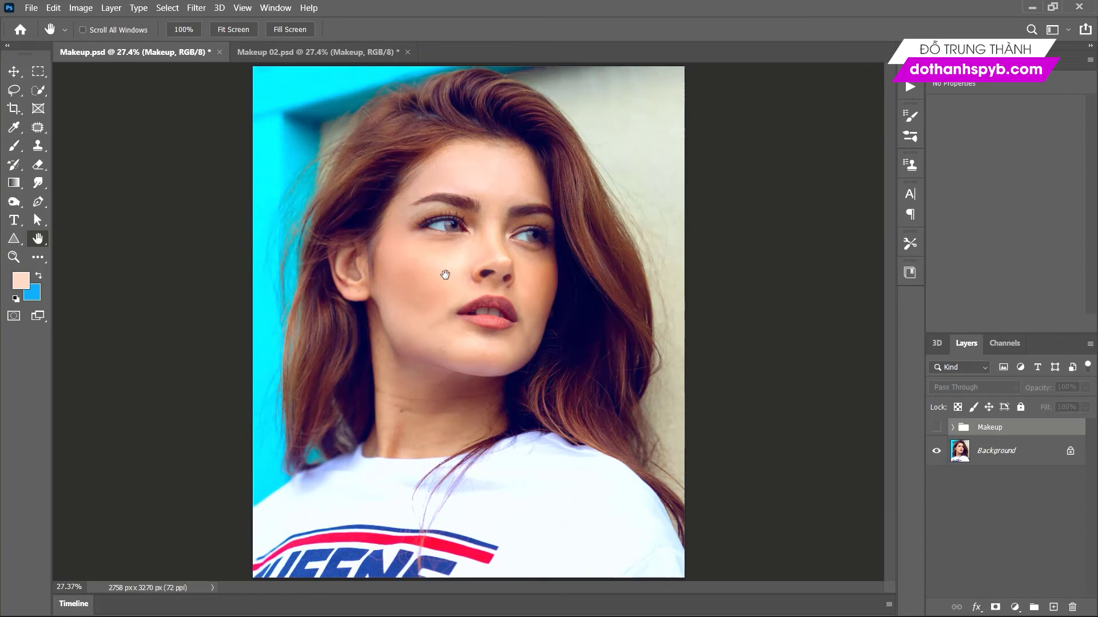
Zoom around the portrait, then make the Makeup group visible again.
scroll(444, 275, up, 1)
scroll(445, 275, up, 2)
scroll(446, 276, up, 1)
scroll(446, 276, up, 1)
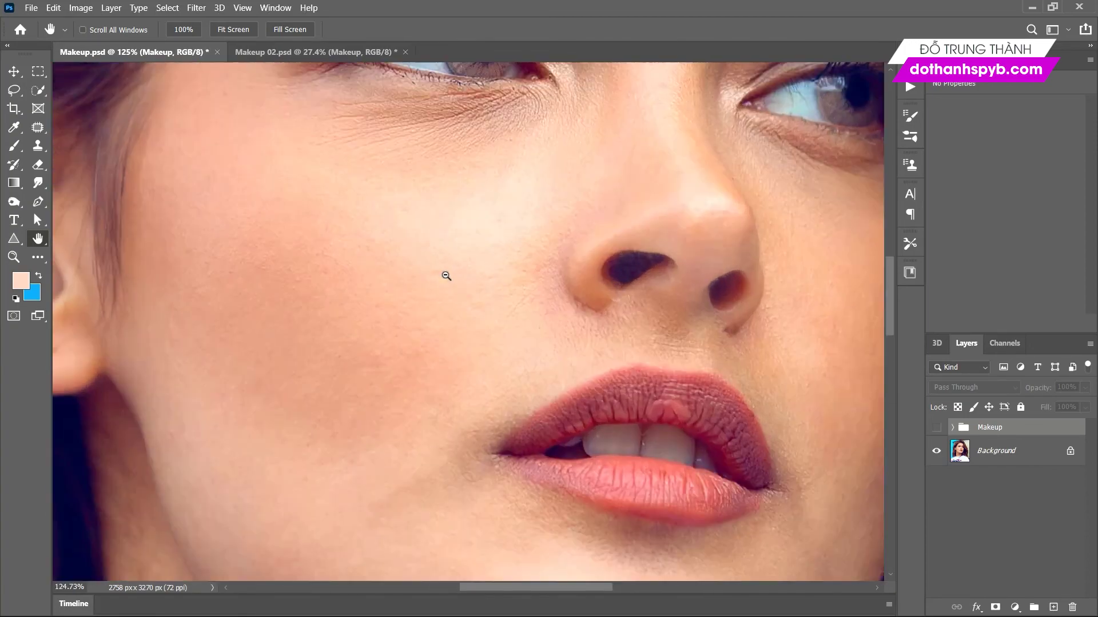
scroll(446, 275, down, 1)
scroll(444, 277, down, 2)
scroll(441, 277, down, 2)
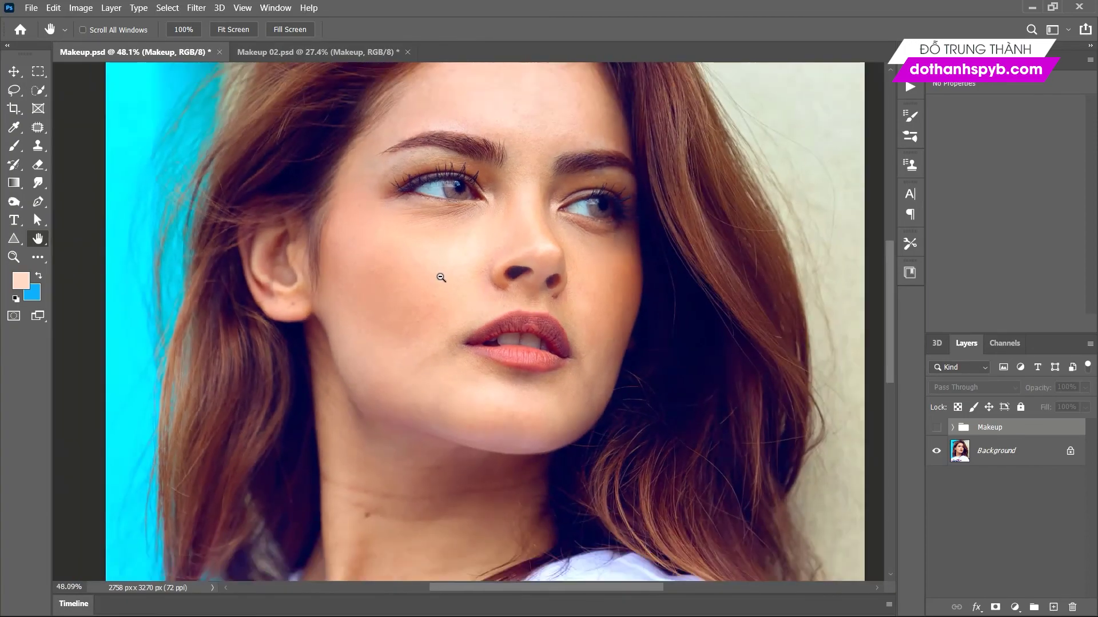
scroll(440, 278, down, 2)
scroll(440, 279, up, 2)
scroll(439, 279, down, 1)
scroll(438, 279, down, 2)
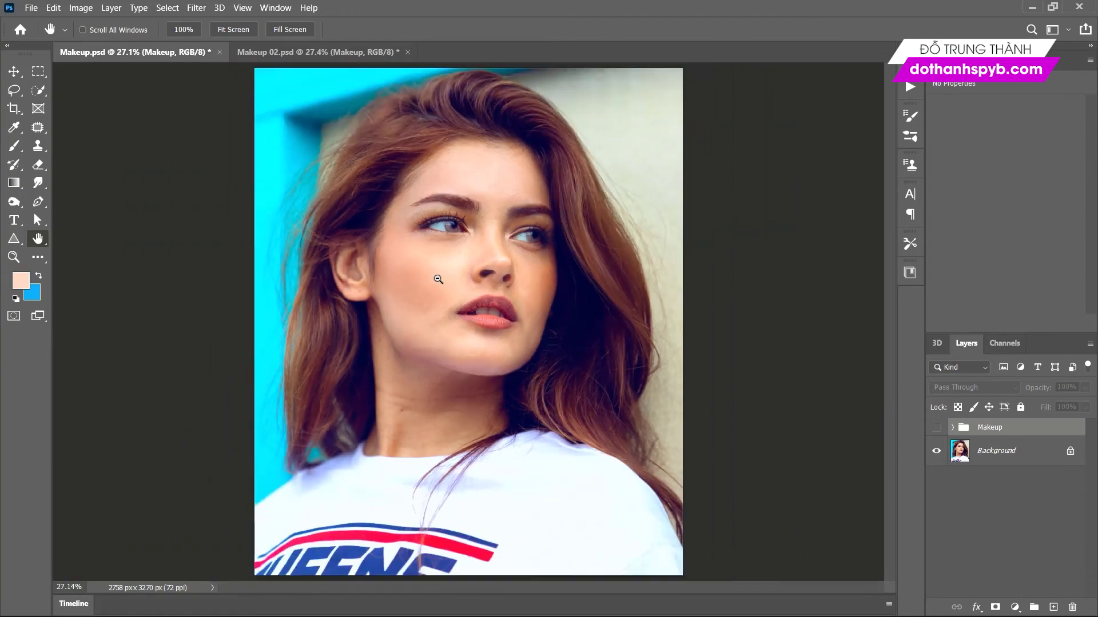
scroll(438, 280, up, 1)
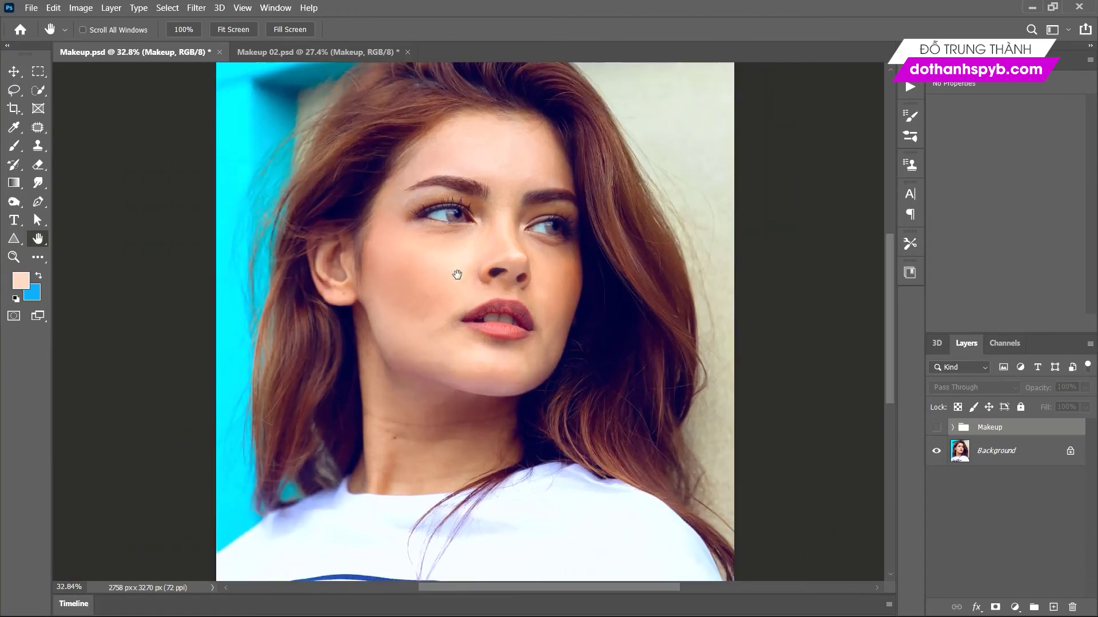
scroll(458, 278, up, 1)
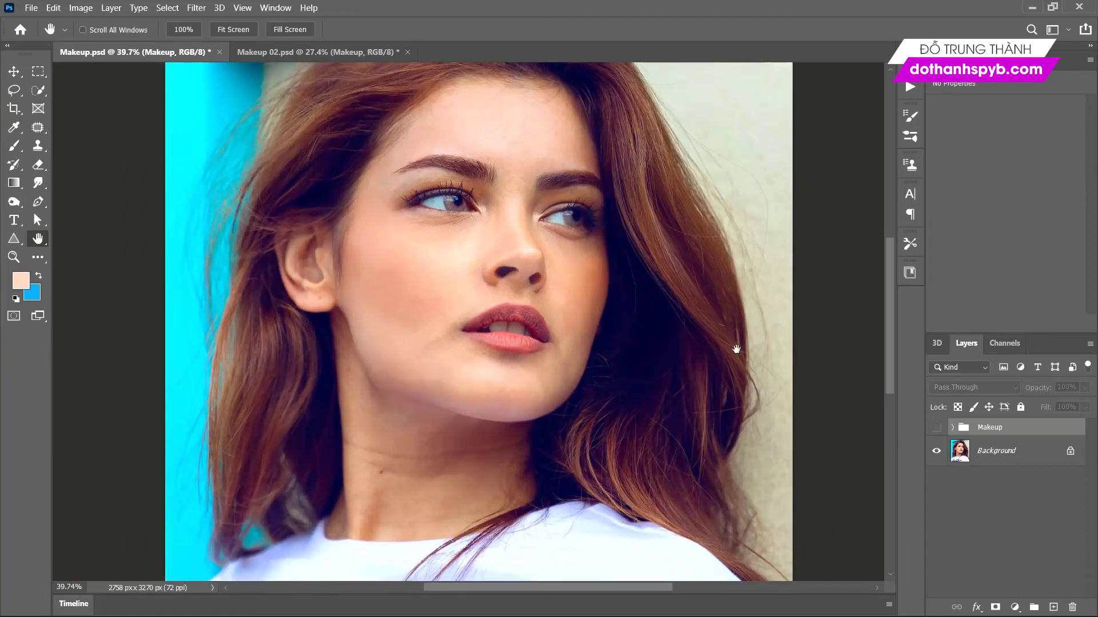
click(935, 428)
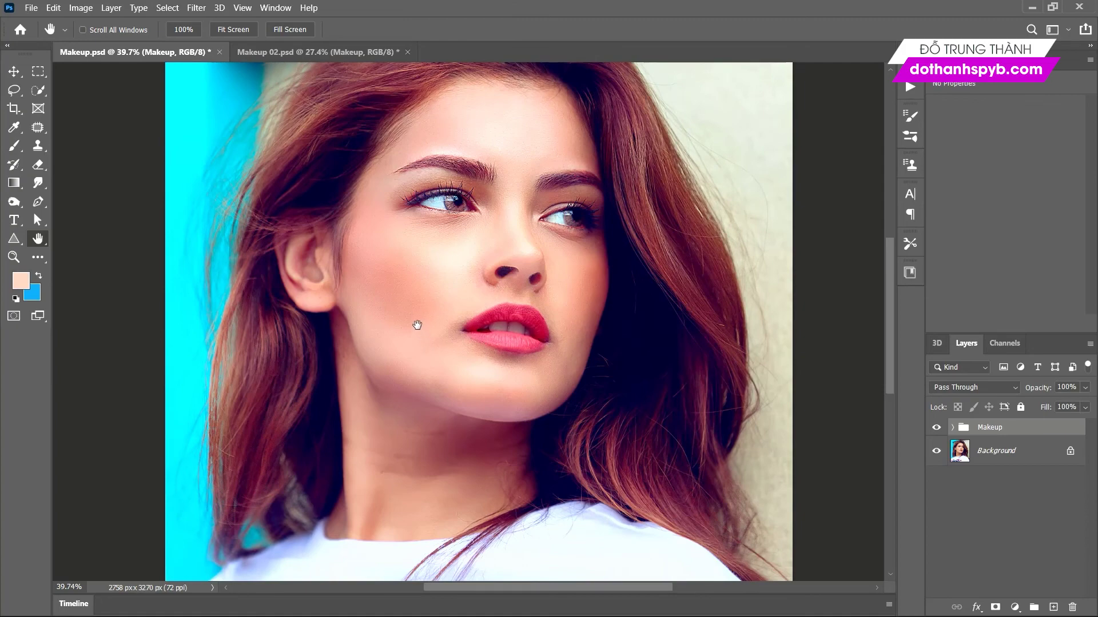
Pan and zoom to inspect the retouched face.
drag(418, 325, 411, 277)
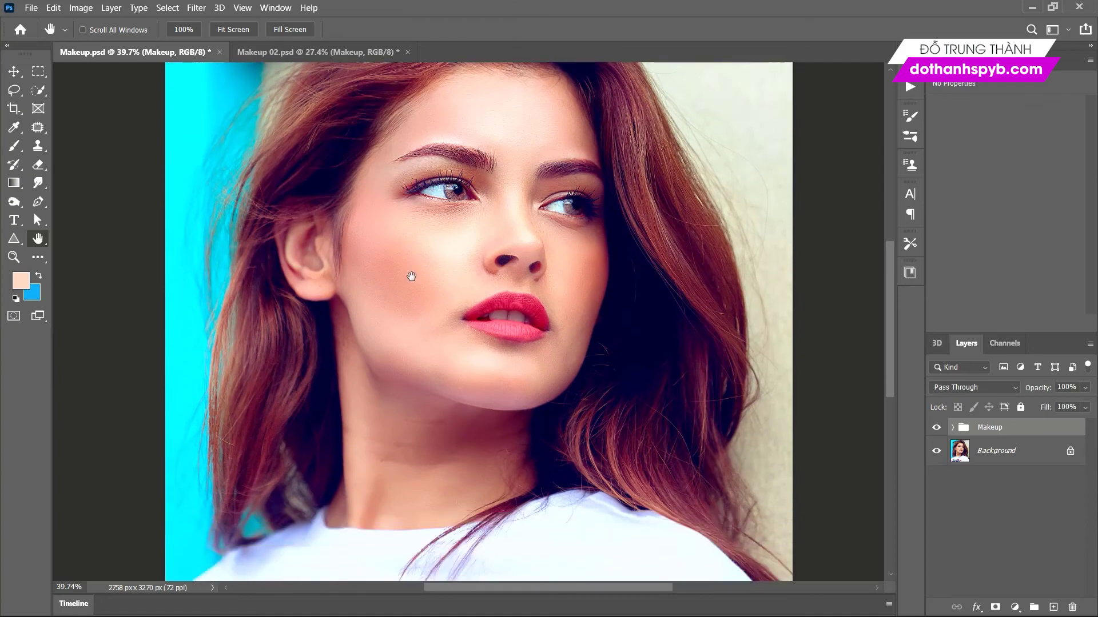
scroll(409, 281, down, 3)
scroll(408, 285, up, 1)
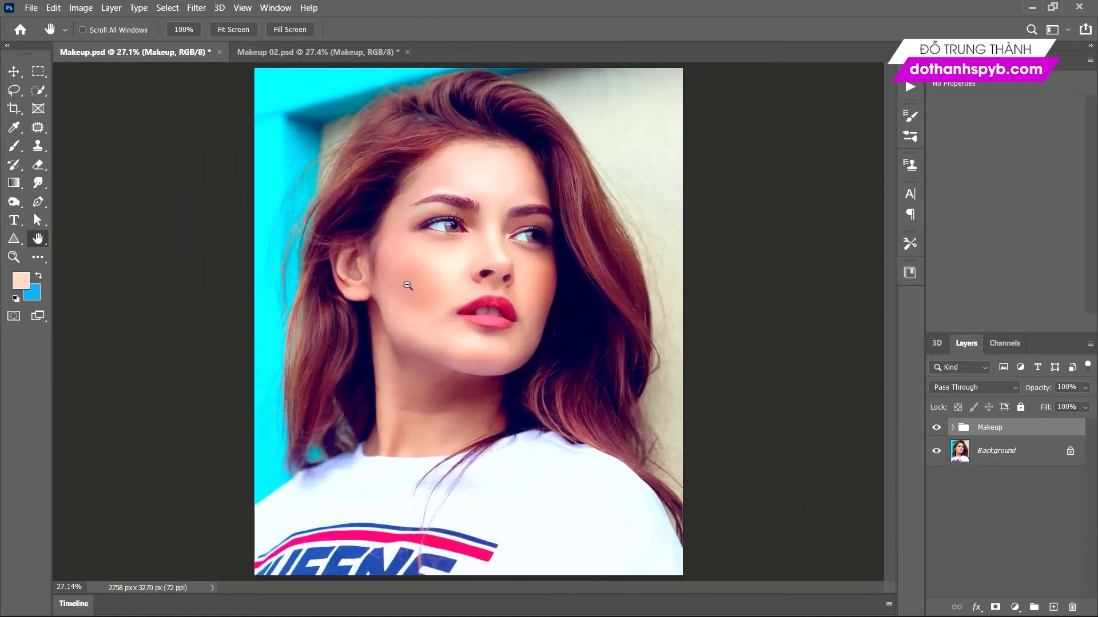
scroll(407, 286, up, 1)
scroll(408, 286, up, 1)
scroll(408, 287, up, 2)
scroll(408, 288, up, 1)
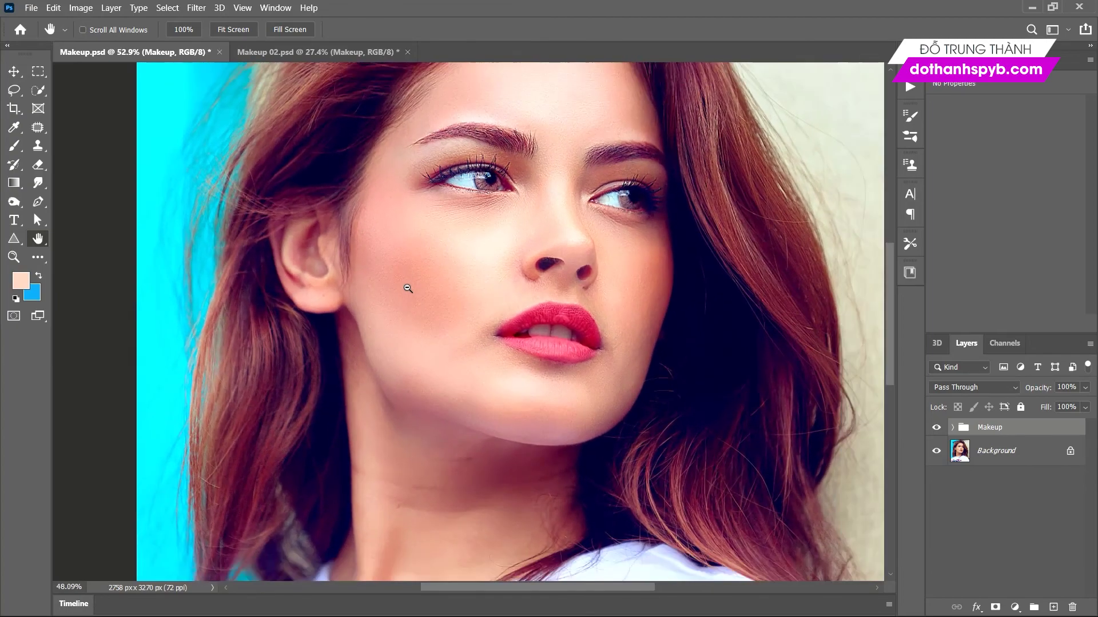
scroll(408, 289, down, 3)
scroll(408, 290, up, 1)
scroll(408, 293, up, 1)
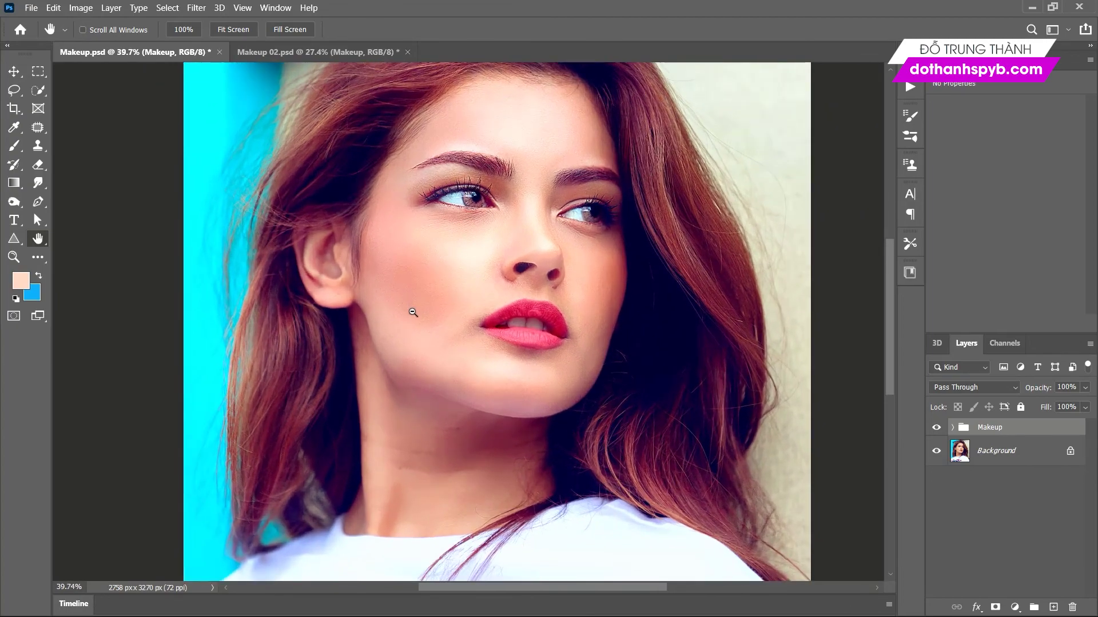
Expand the Makeup and Tạo khối groups and select the Light layer's mask.
click(954, 428)
scroll(988, 485, down, 1)
scroll(987, 485, down, 1)
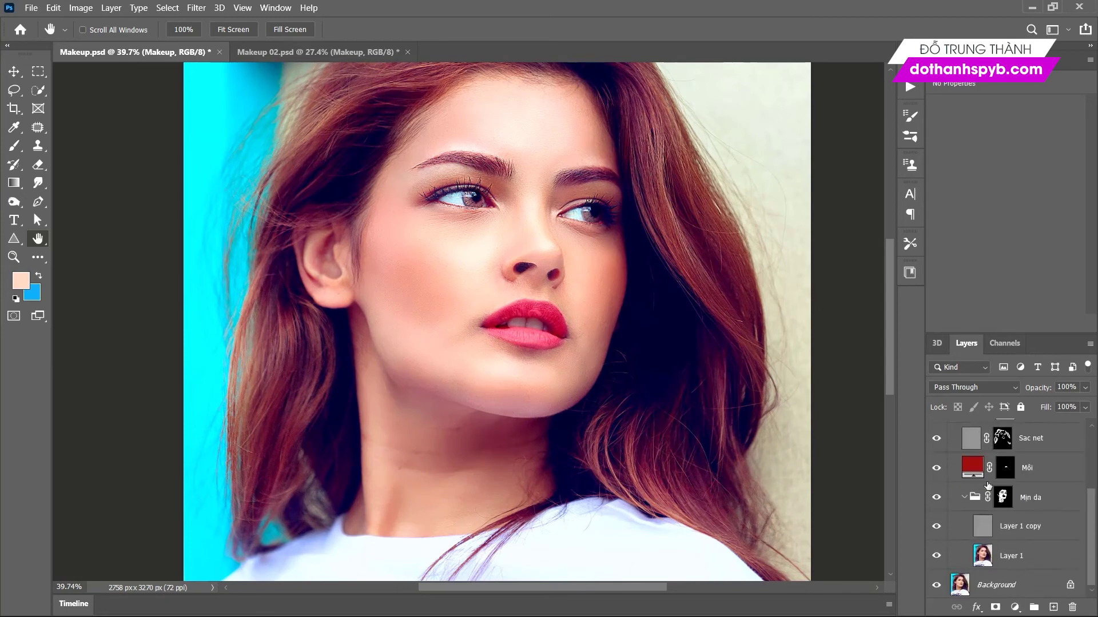
scroll(987, 484, down, 1)
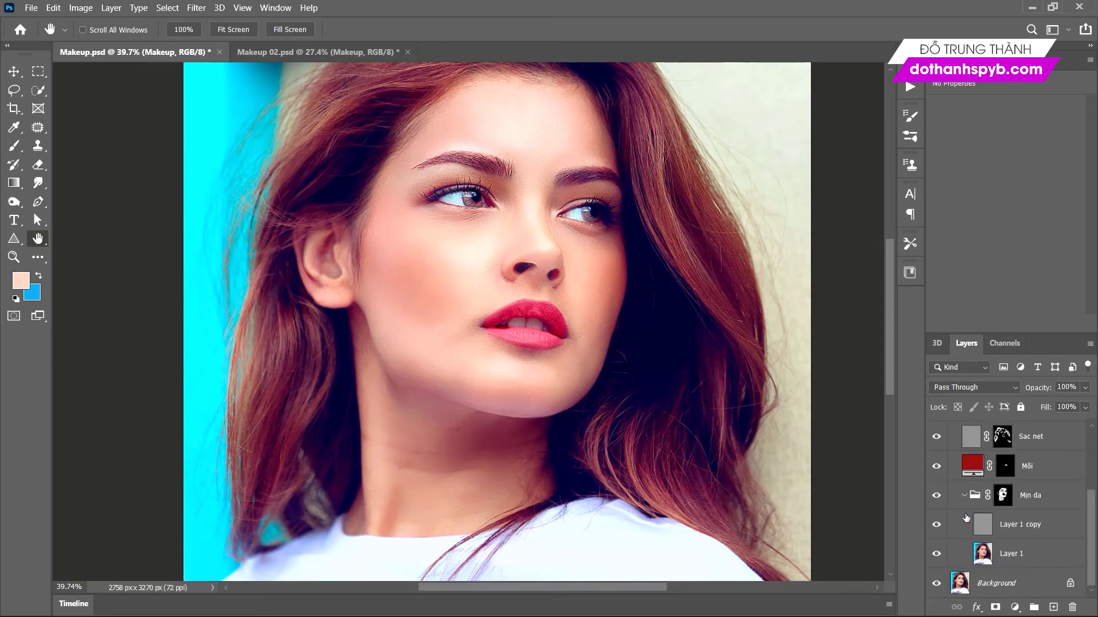
scroll(965, 518, up, 1)
scroll(970, 510, up, 1)
scroll(974, 503, up, 1)
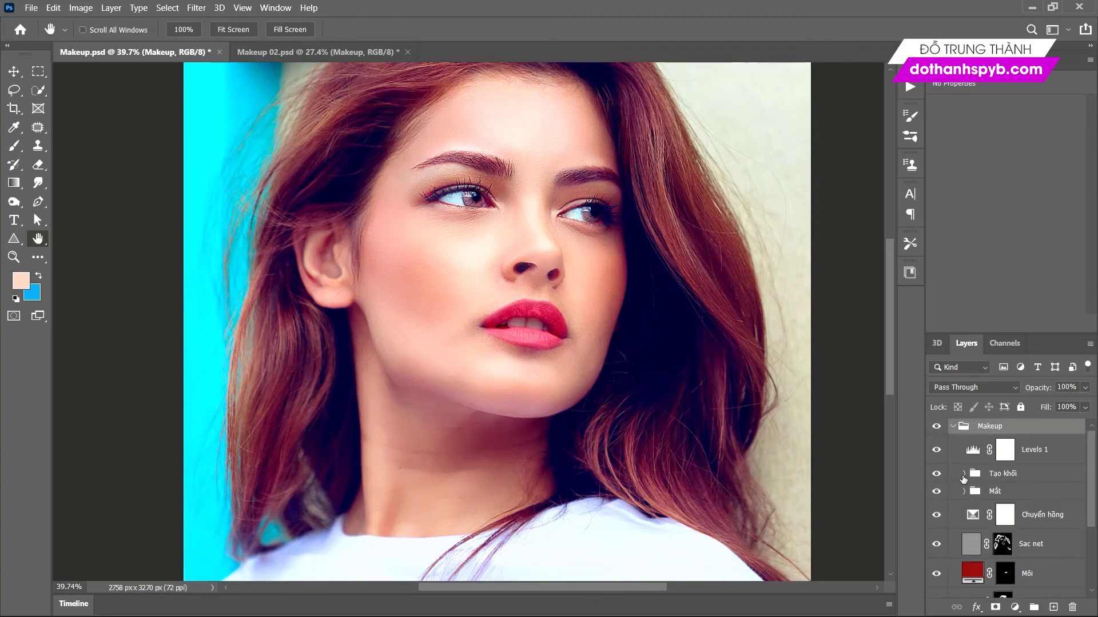
click(963, 474)
click(1016, 526)
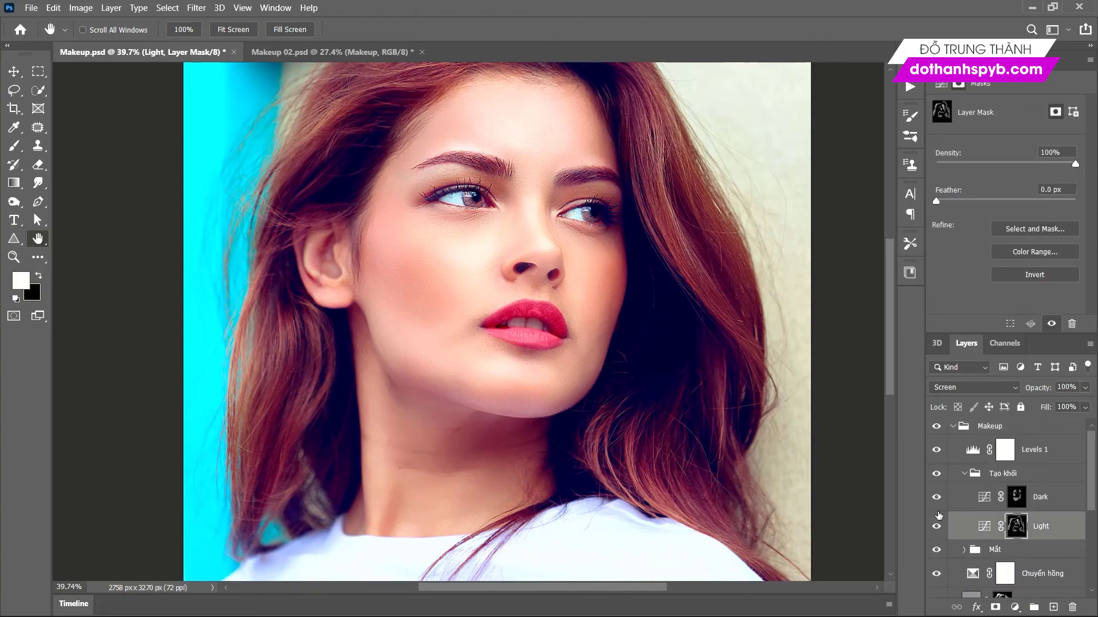
Switch to the Brush tool and shrink it to about 91 px.
scroll(552, 329, up, 3)
scroll(552, 330, up, 2)
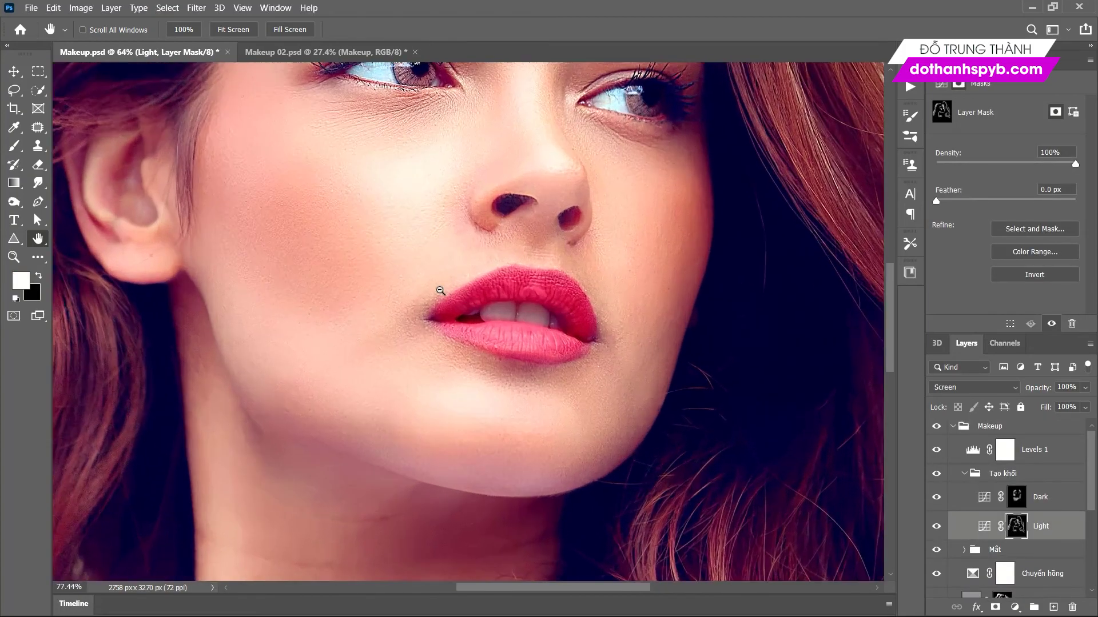
click(17, 149)
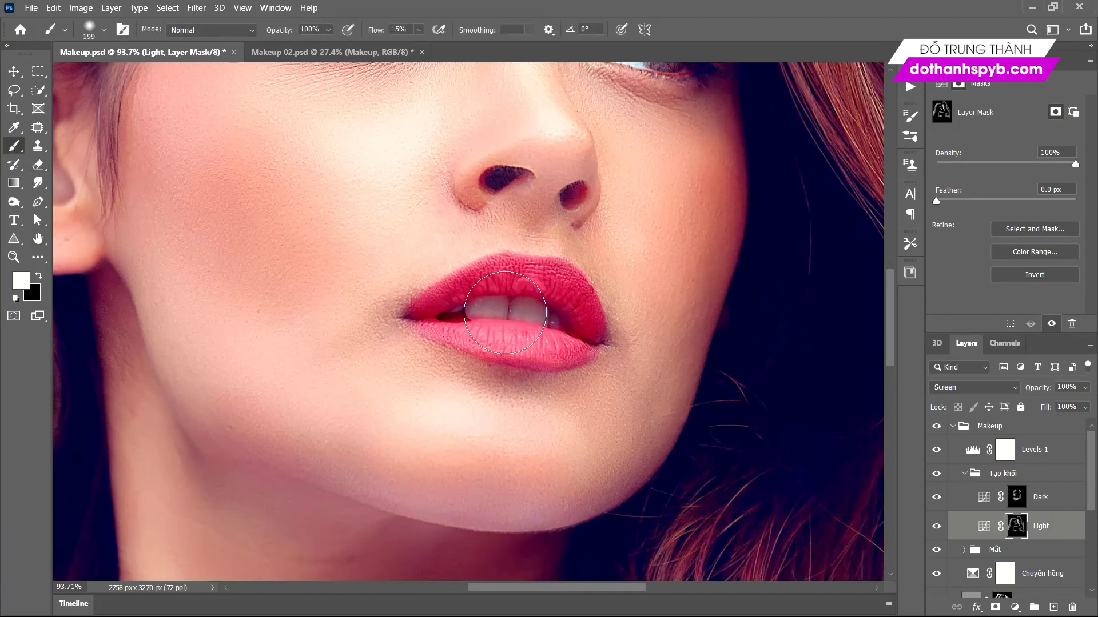
right_click(507, 314)
drag(625, 346, 605, 347)
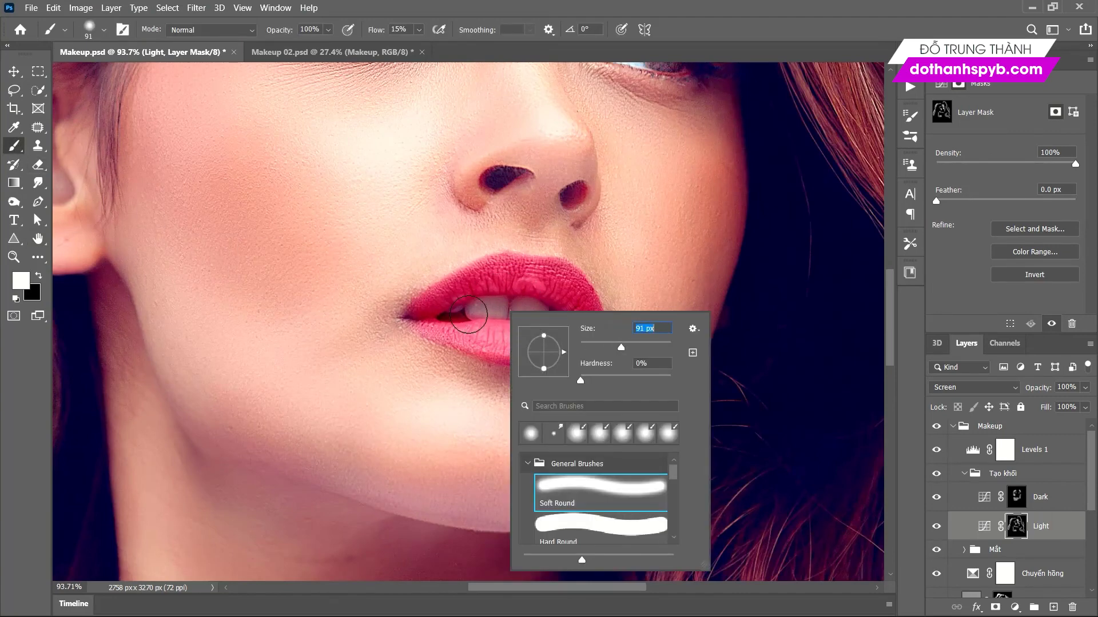
click(468, 312)
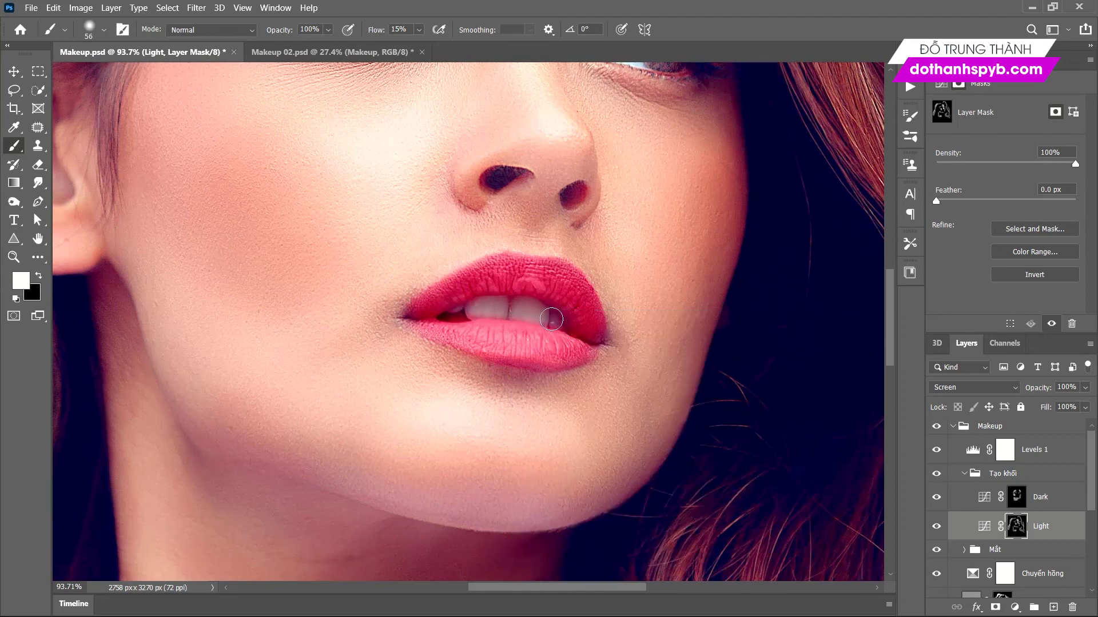
Compare the Makeup group and Light layer on and off, then collapse Makeup.
scroll(474, 313, down, 2)
scroll(475, 313, down, 1)
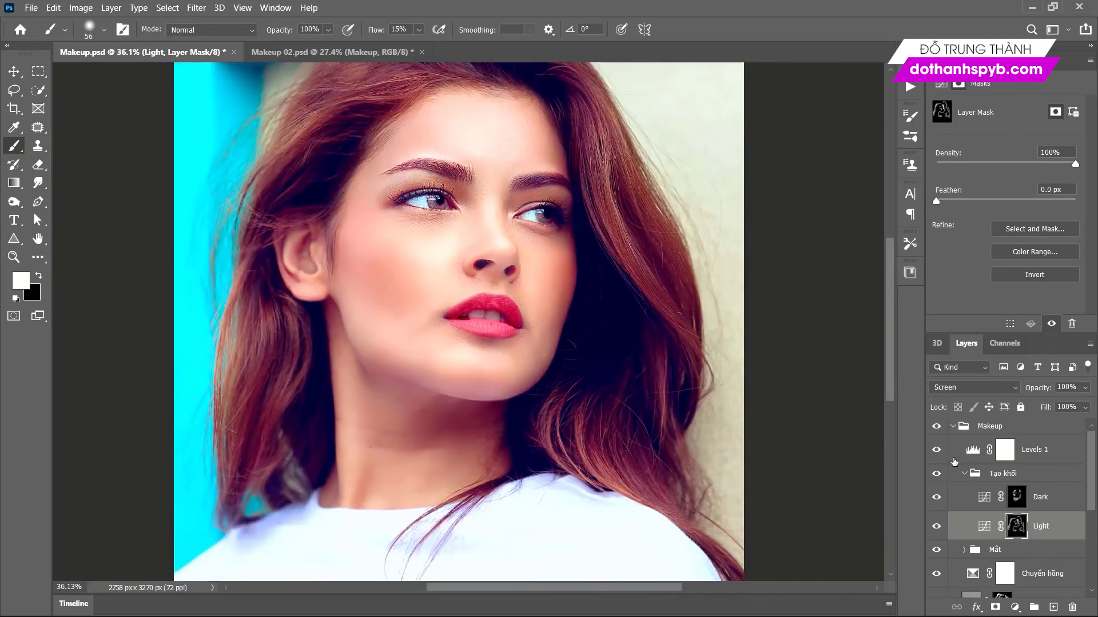
click(937, 427)
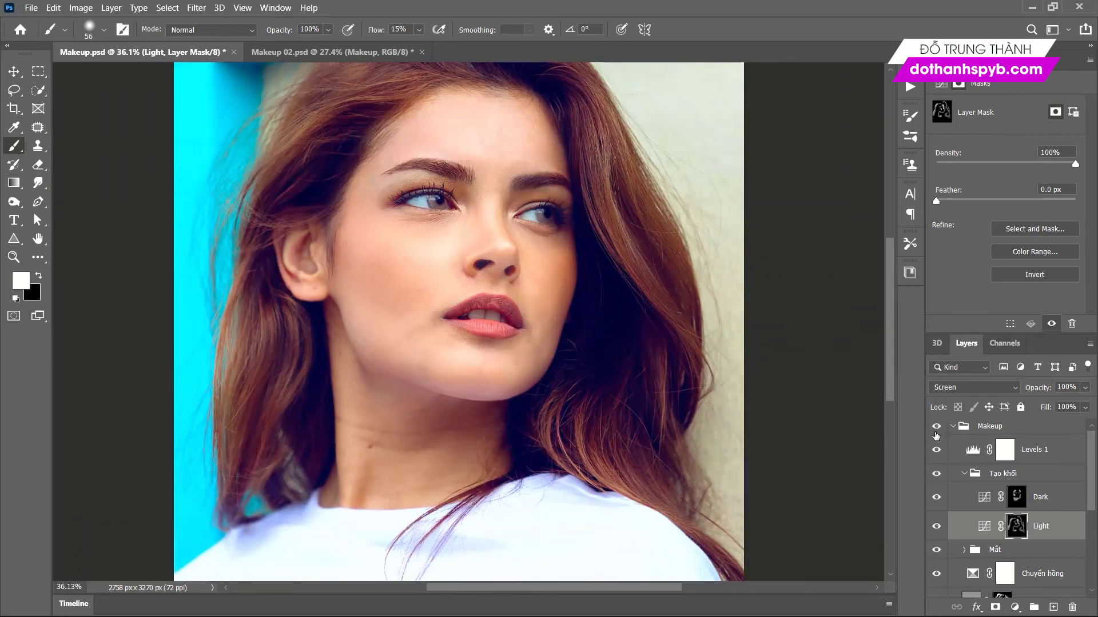
click(936, 426)
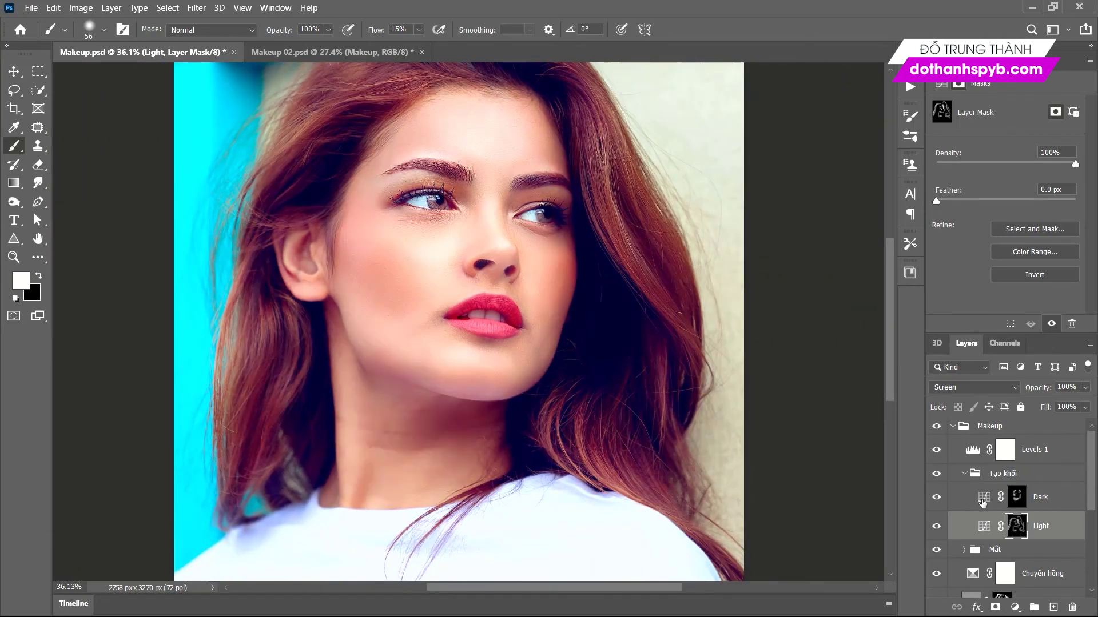
click(936, 527)
scroll(612, 437, down, 1)
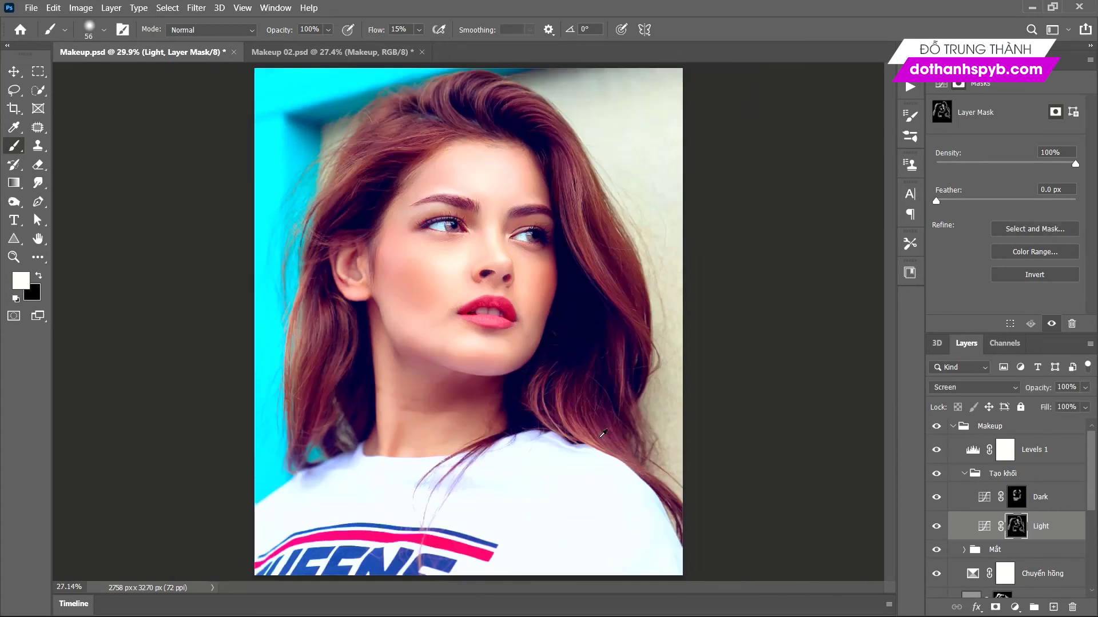
scroll(607, 433, down, 1)
scroll(720, 437, down, 2)
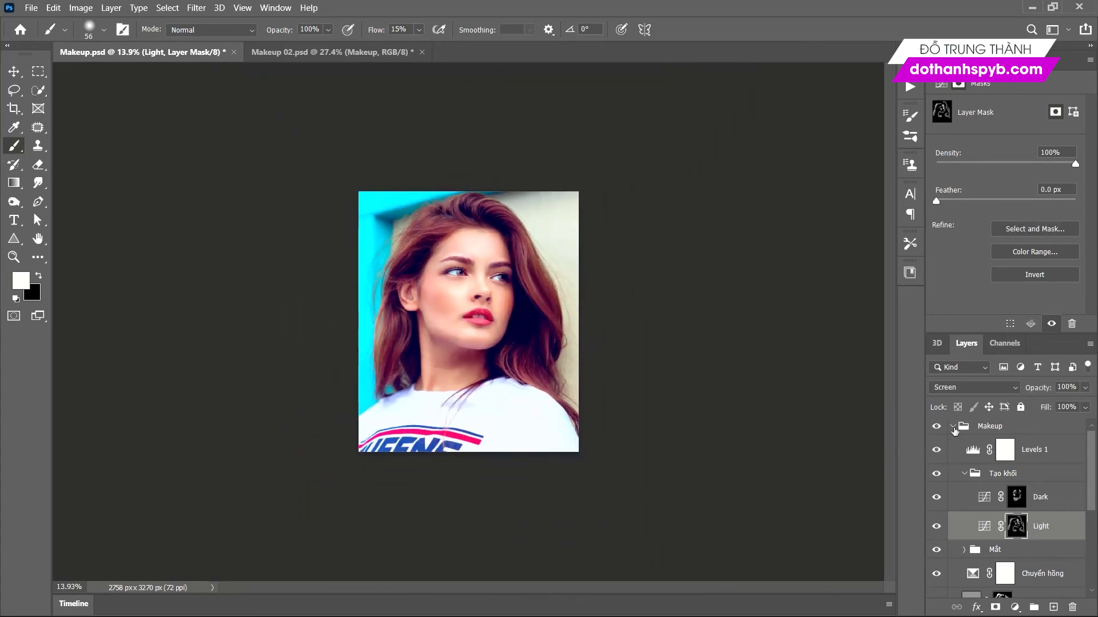
click(953, 427)
double_click(40, 240)
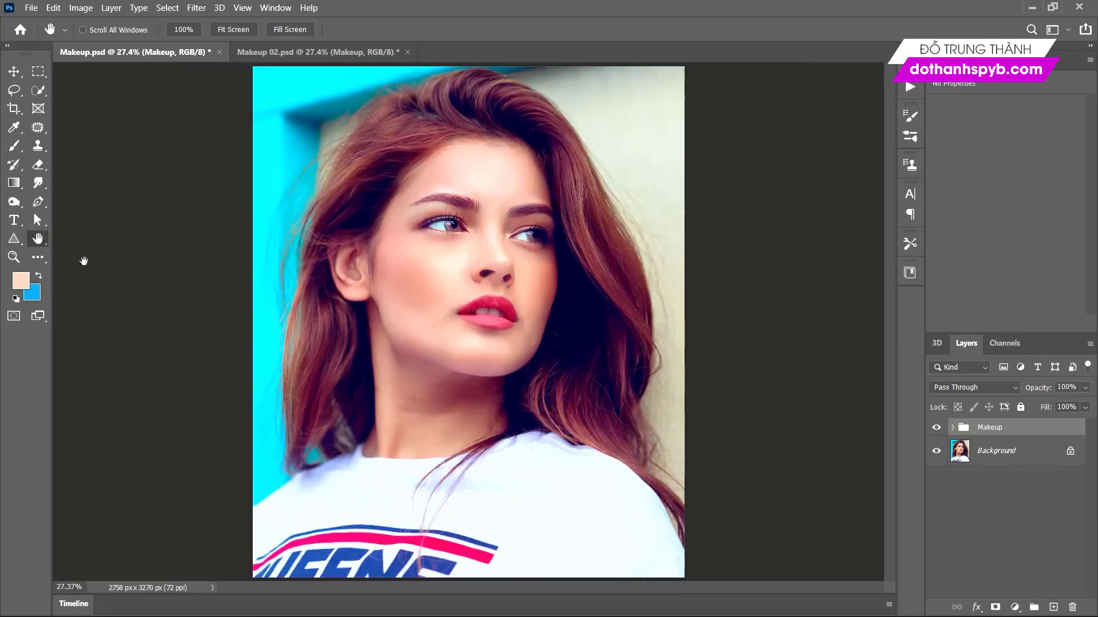
scroll(438, 207, up, 2)
scroll(451, 212, up, 2)
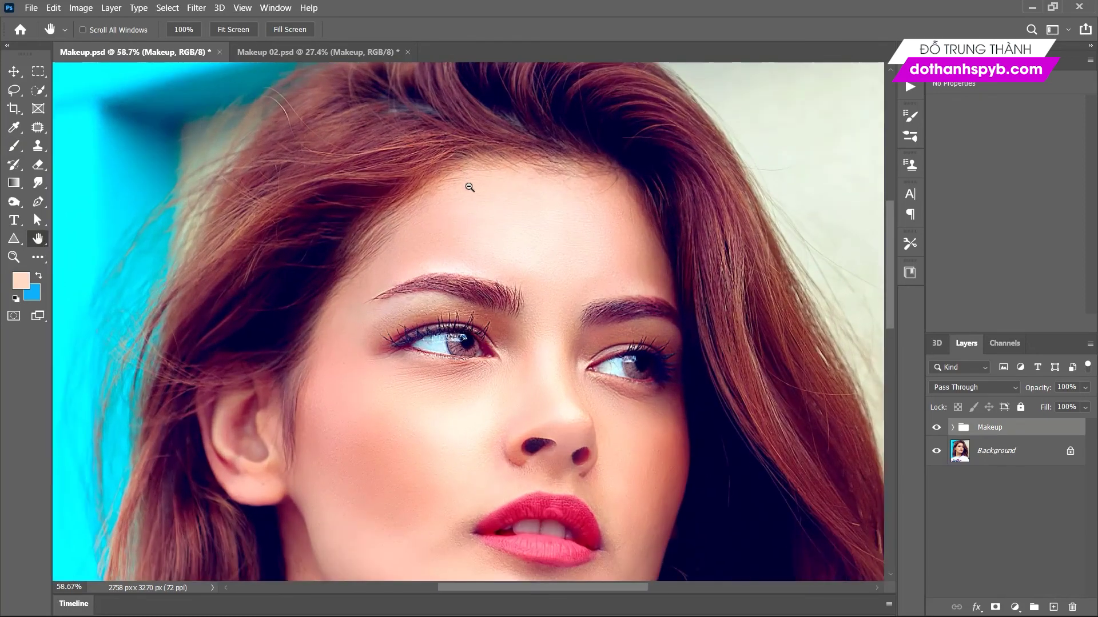
scroll(463, 217, up, 2)
scroll(468, 238, down, 3)
scroll(469, 246, down, 3)
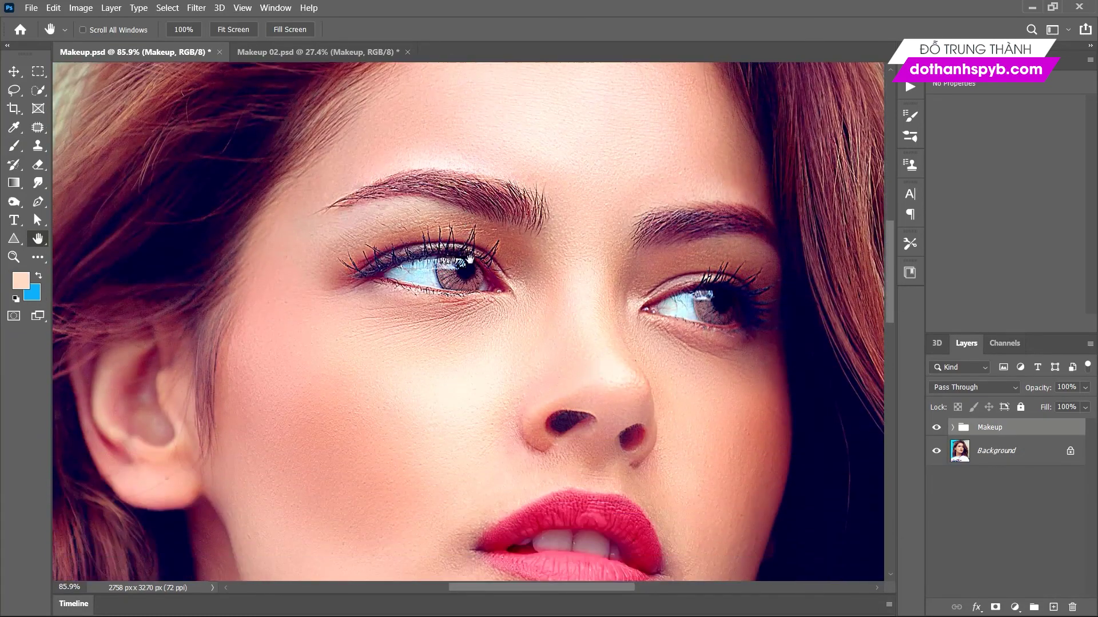
scroll(470, 257, down, 1)
scroll(470, 260, down, 1)
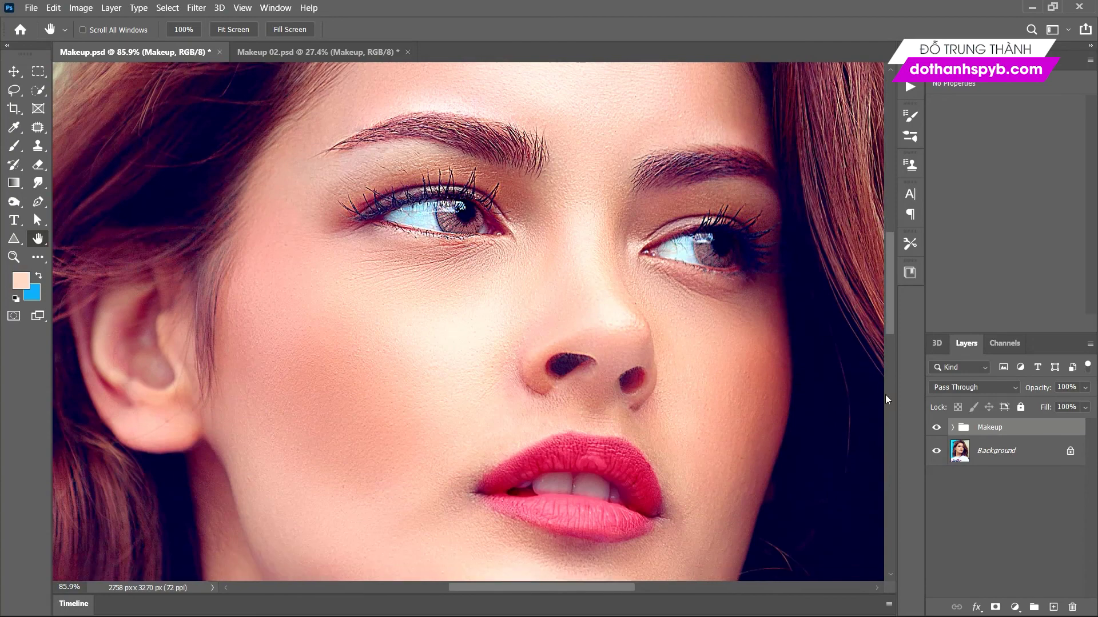
click(936, 428)
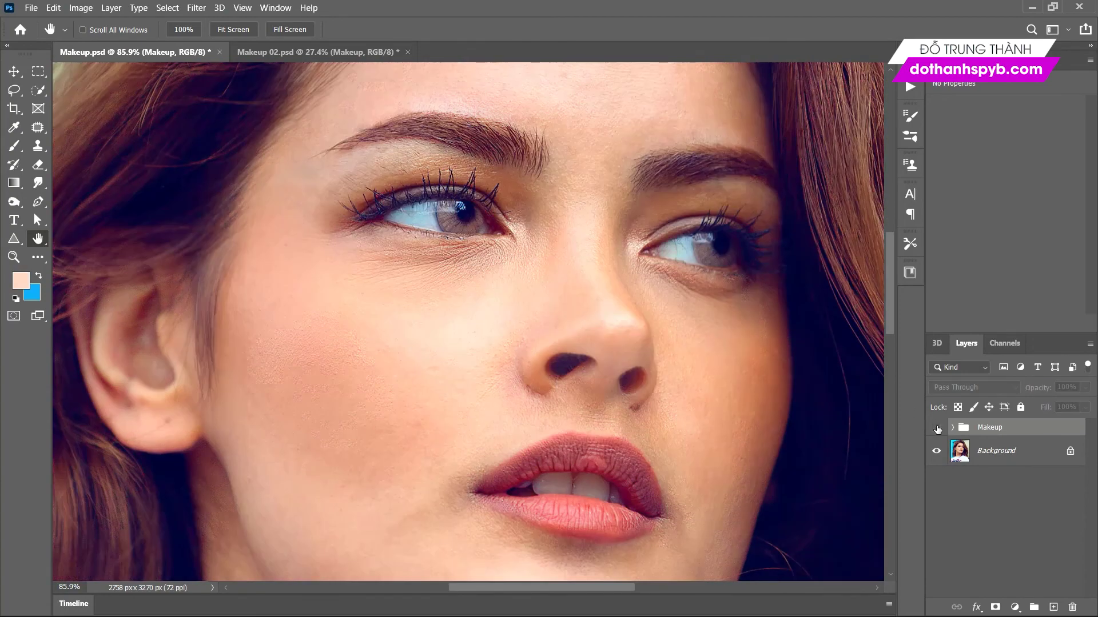
click(936, 428)
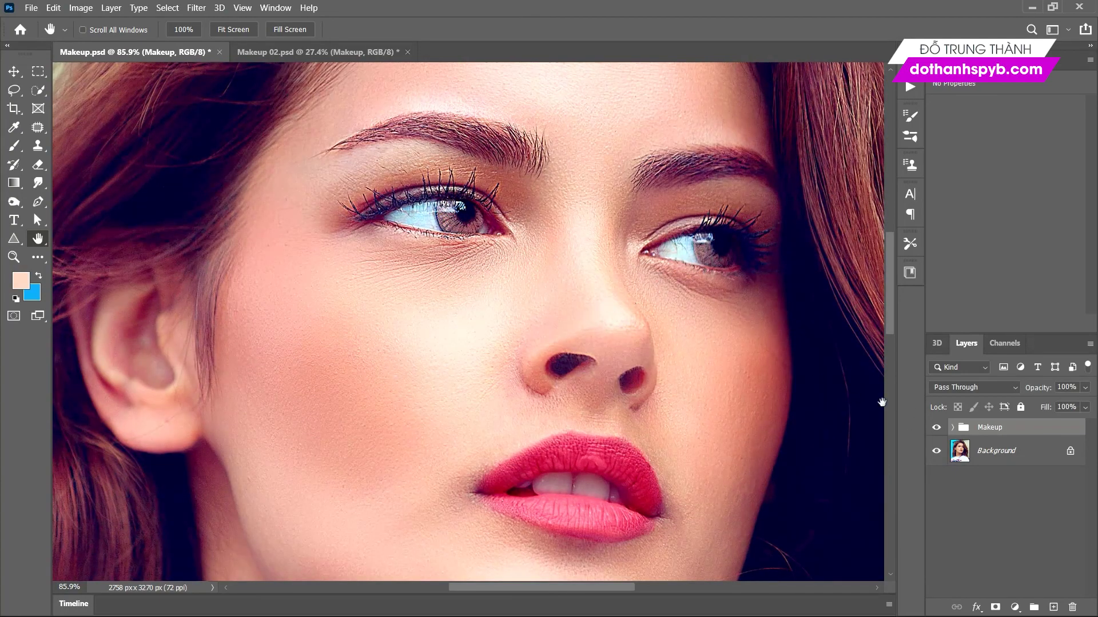
click(937, 428)
scroll(621, 409, down, 1)
scroll(622, 410, up, 1)
scroll(621, 409, up, 1)
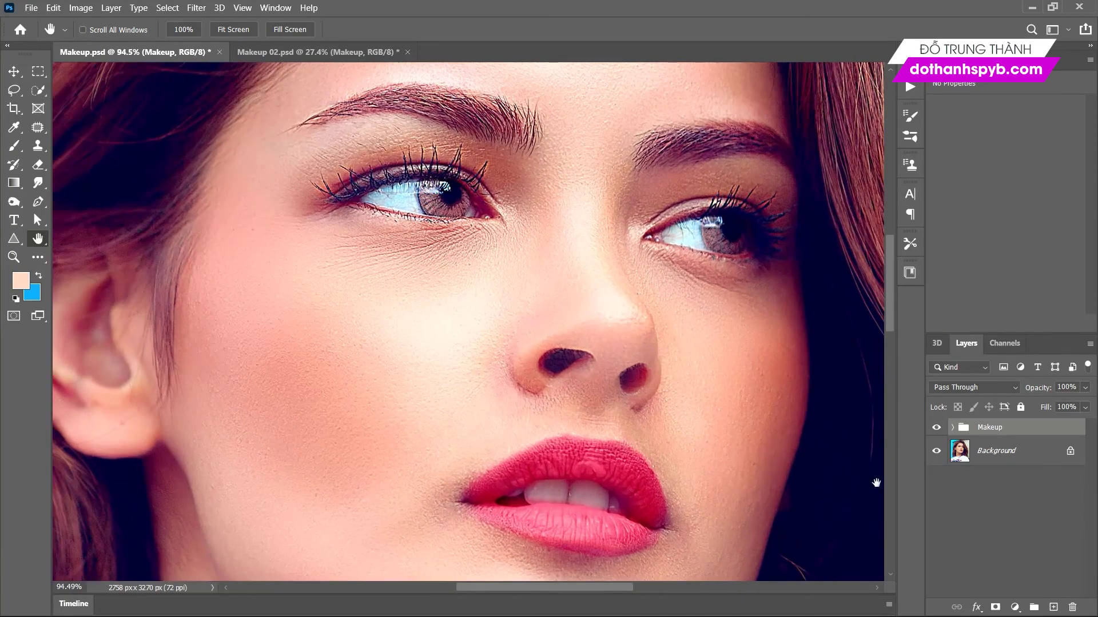
click(937, 451)
click(936, 451)
click(936, 427)
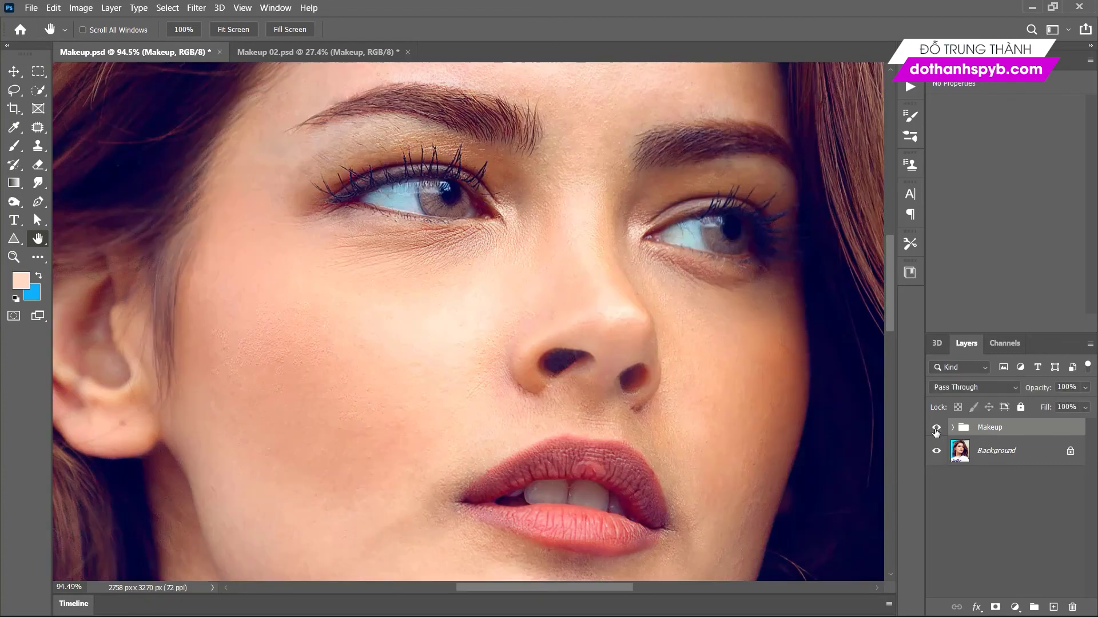
click(936, 427)
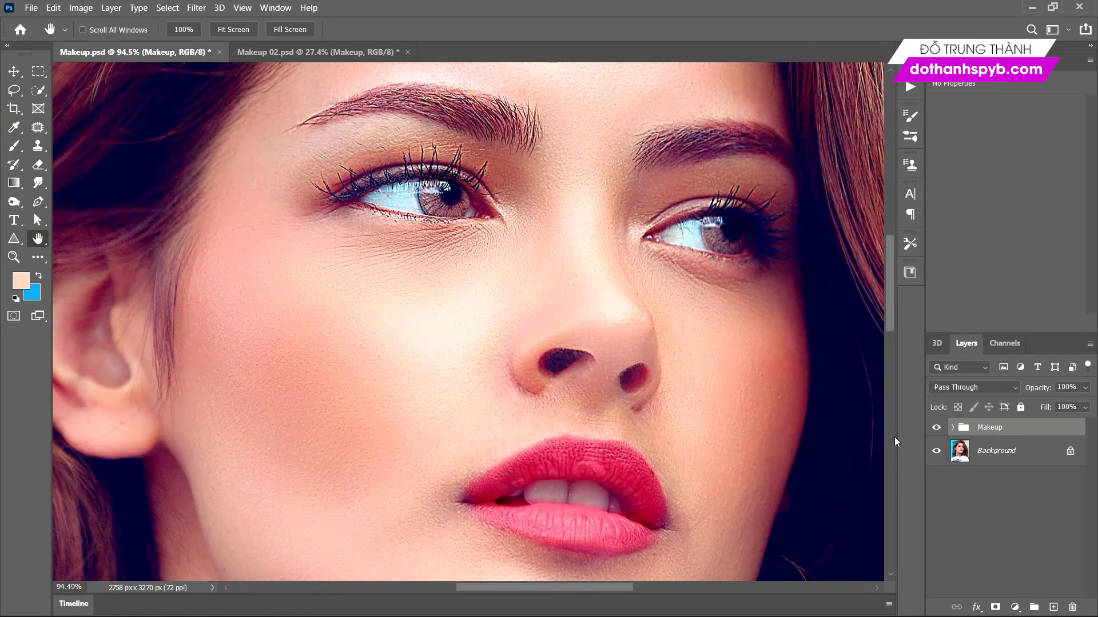